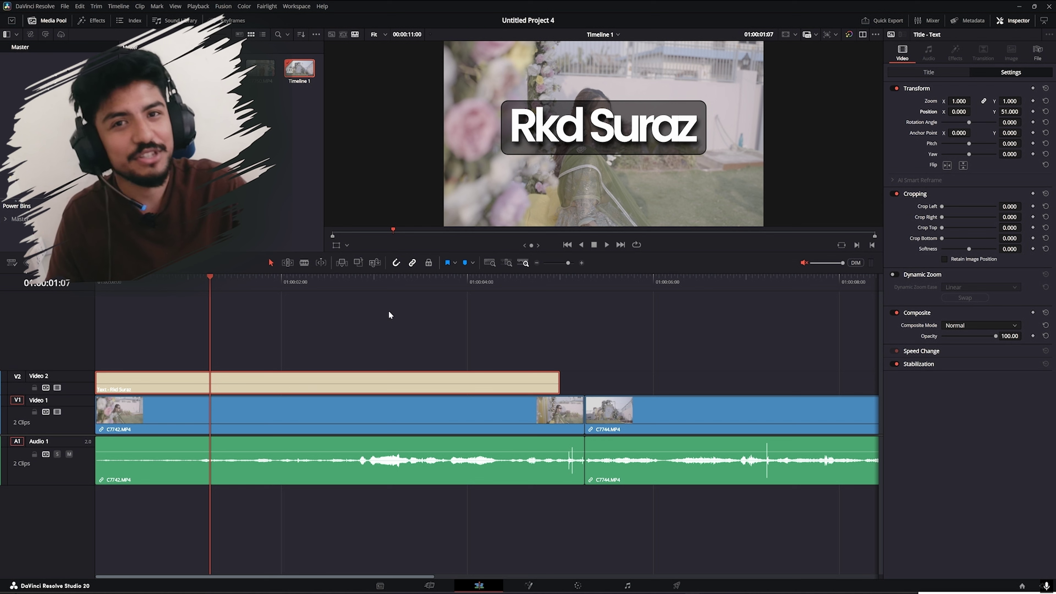
- Reset the title's position and keyframe it at the start, with a second keyframe of Position Y -1095 at 01:00:01:00
key(Home)
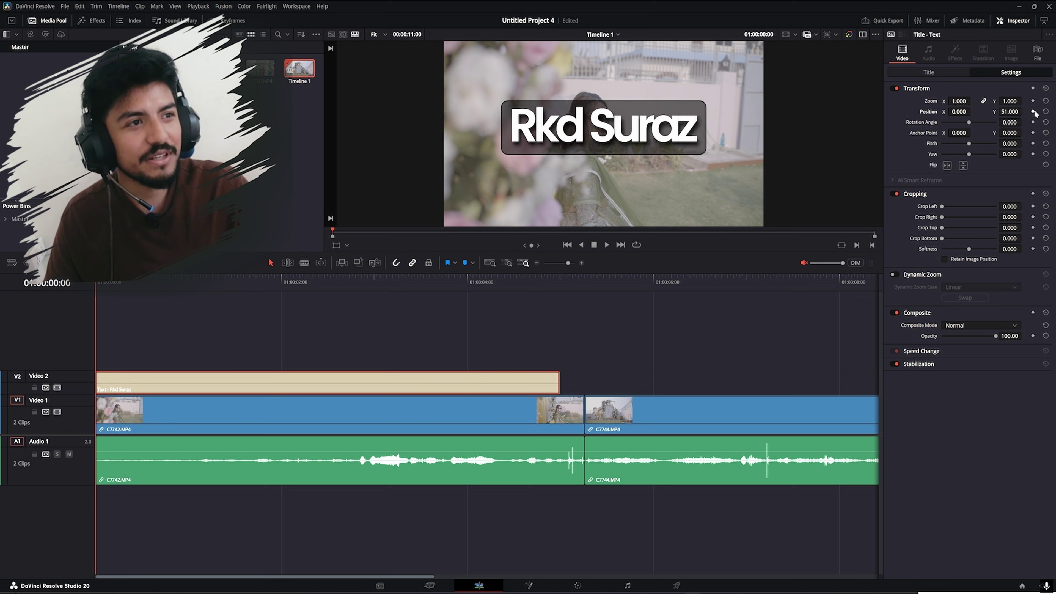
click(1045, 111)
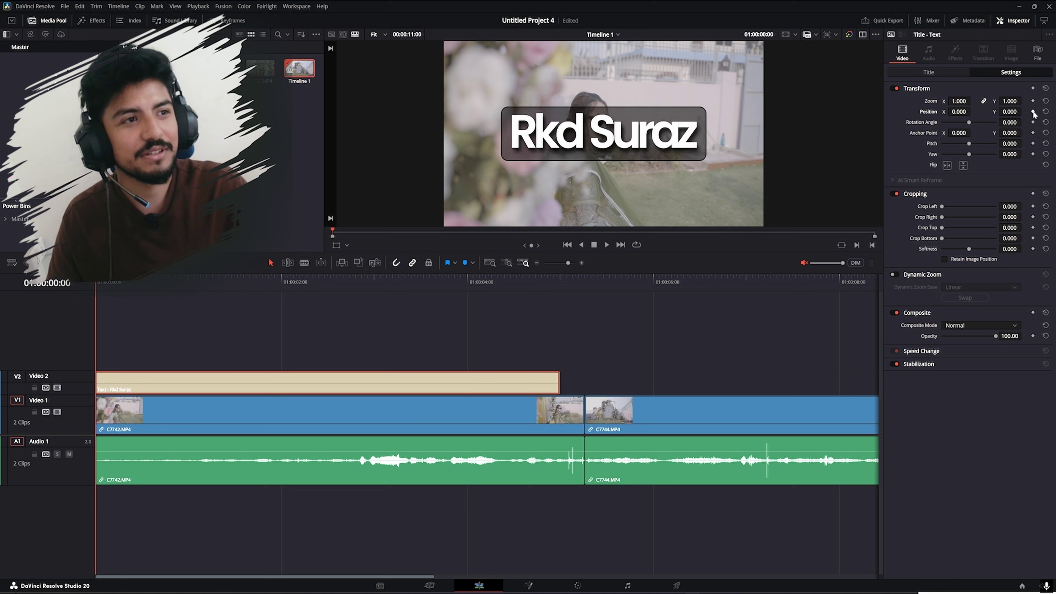
key(ctrl+s)
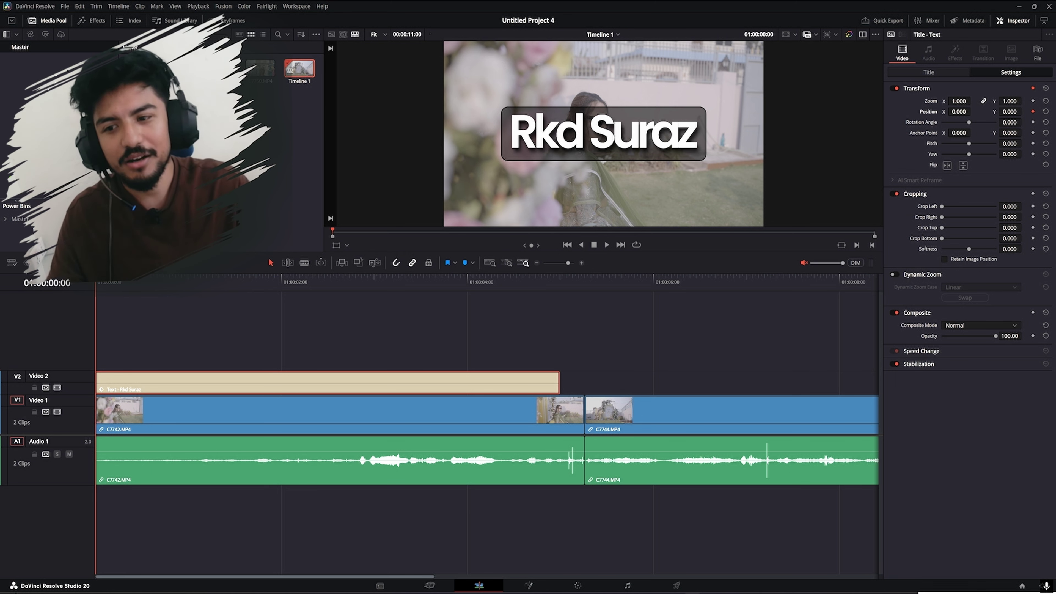
drag(108, 284, 187, 285)
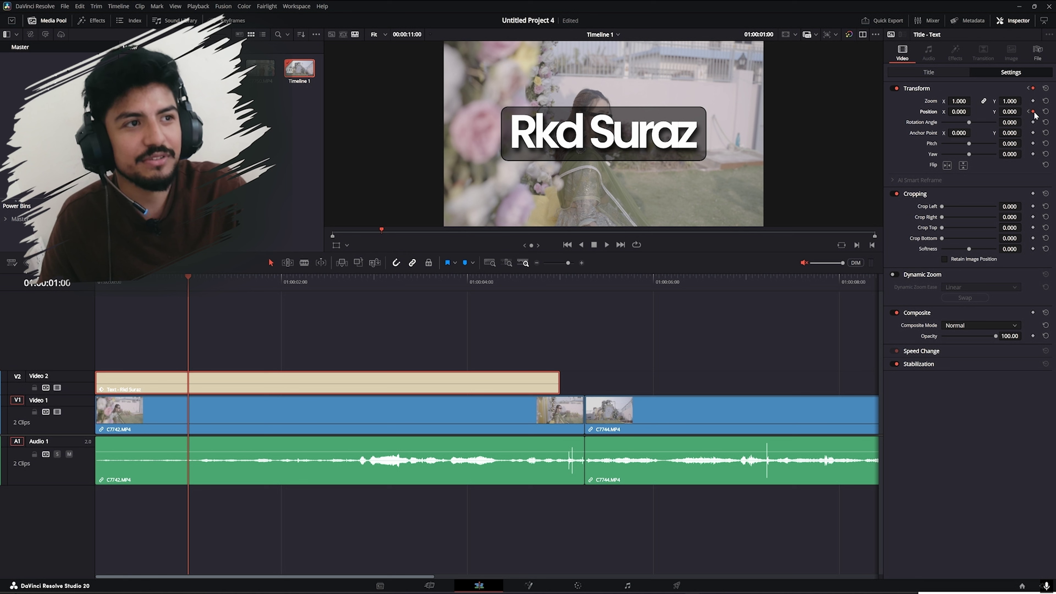
drag(1017, 112, 1033, 111)
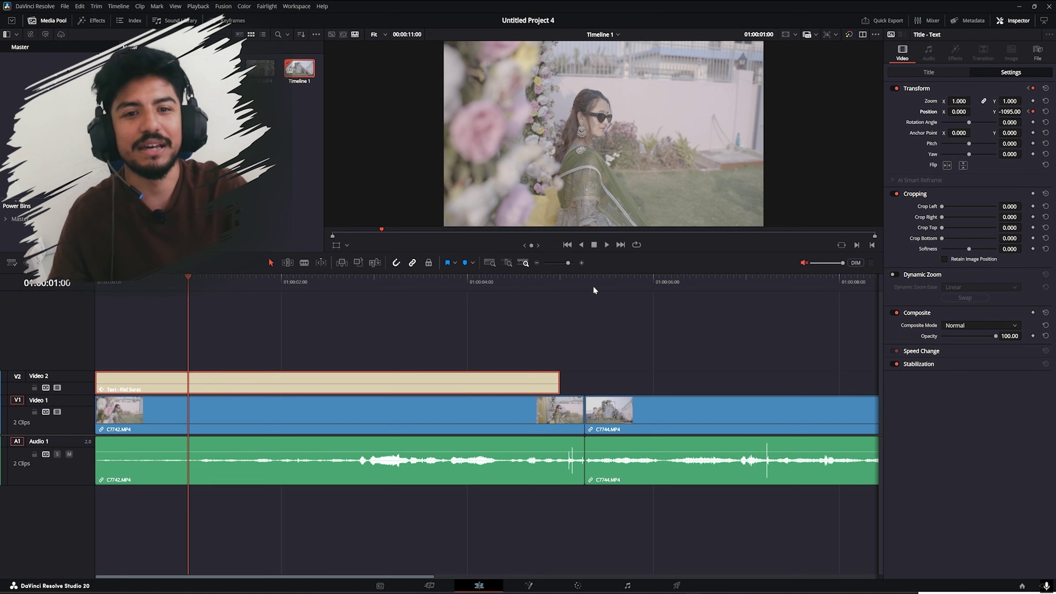
- Play the title's position animation from the start of the timeline and return to the first frame
drag(172, 277, 95, 276)
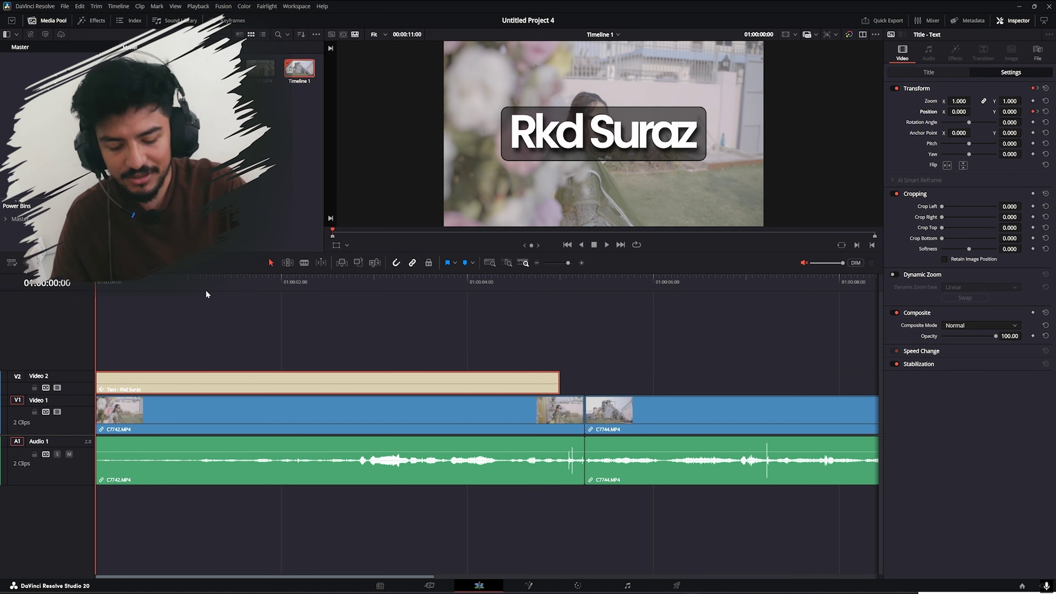
click(607, 245)
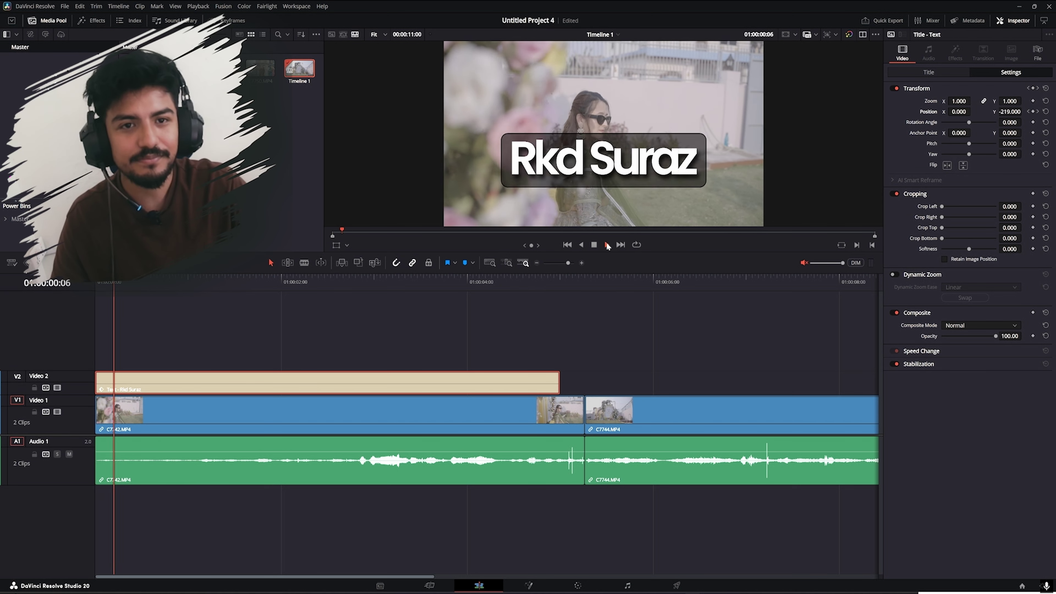
click(172, 277)
key(Home)
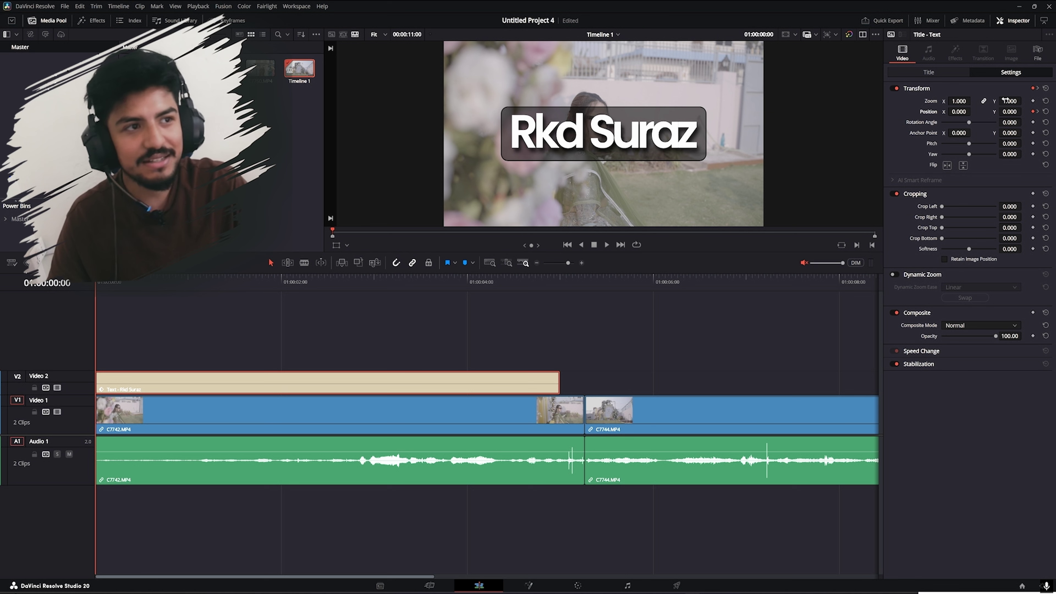
- Jump back and forth between the title's two position keyframes to examine them
drag(135, 285, 187, 285)
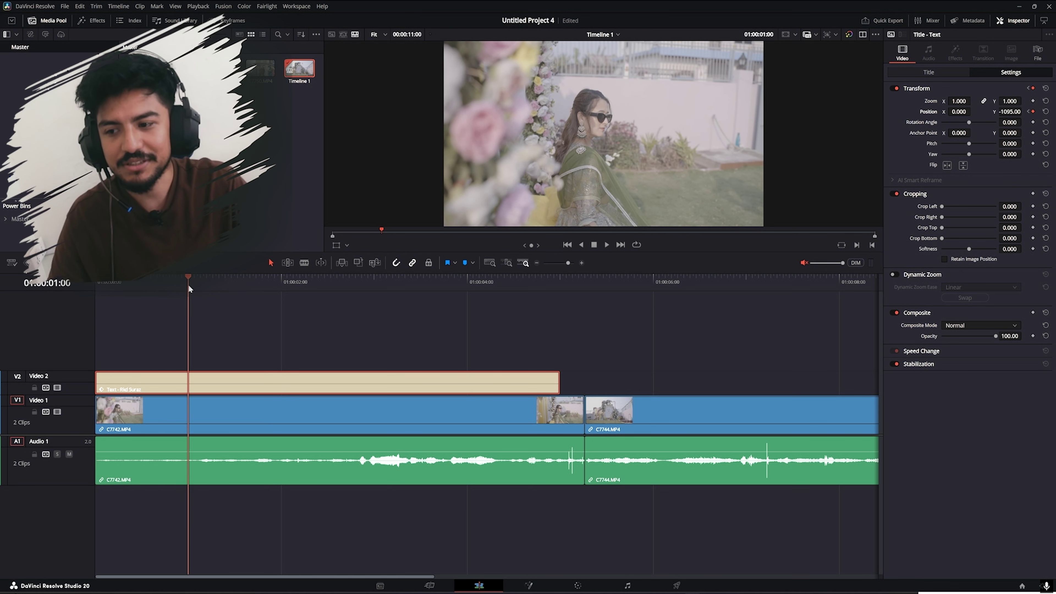
click(1033, 112)
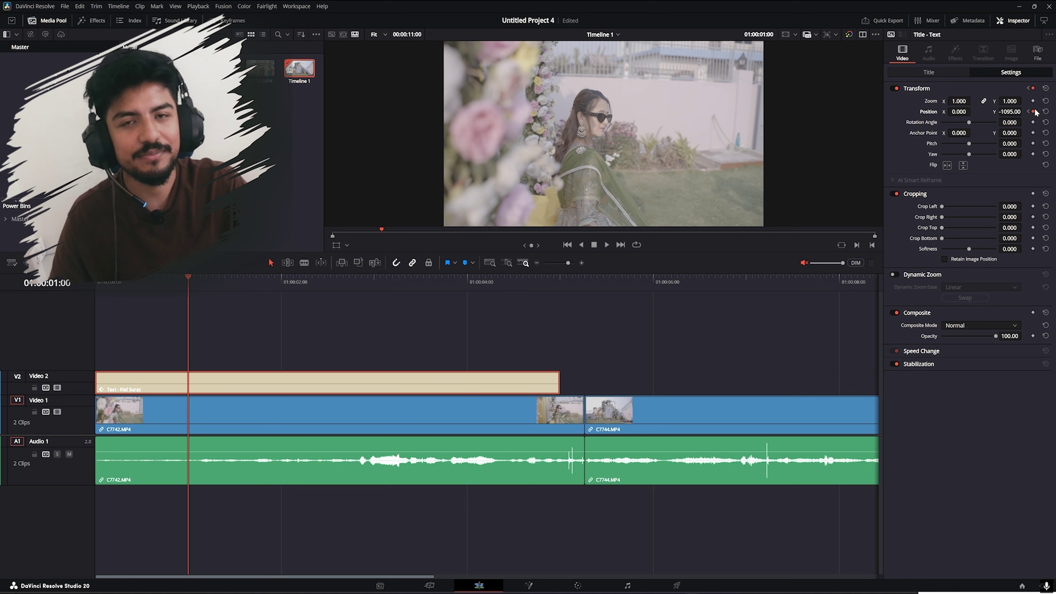
click(1036, 111)
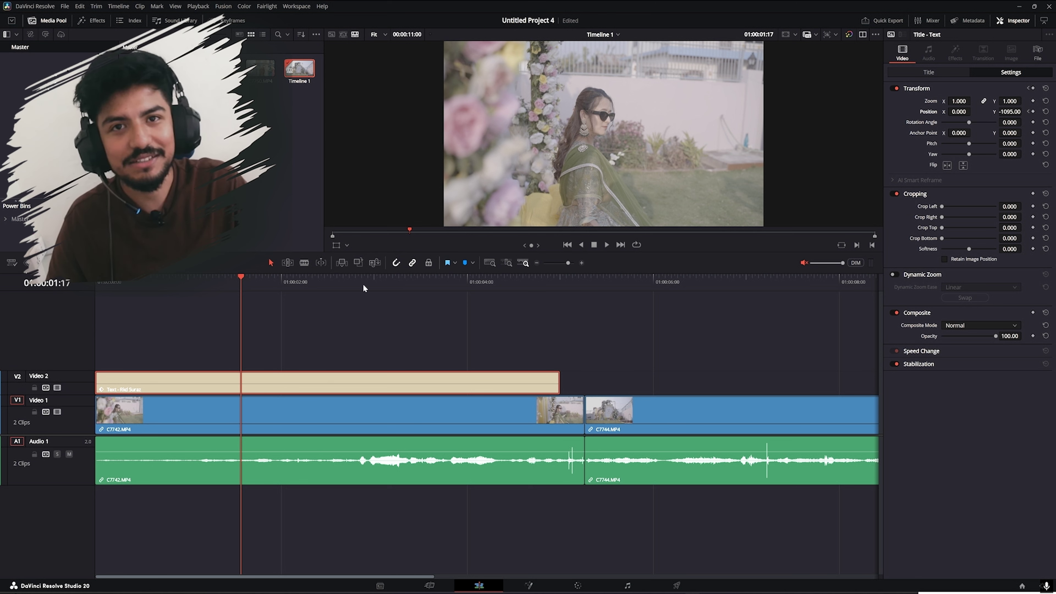
click(1027, 113)
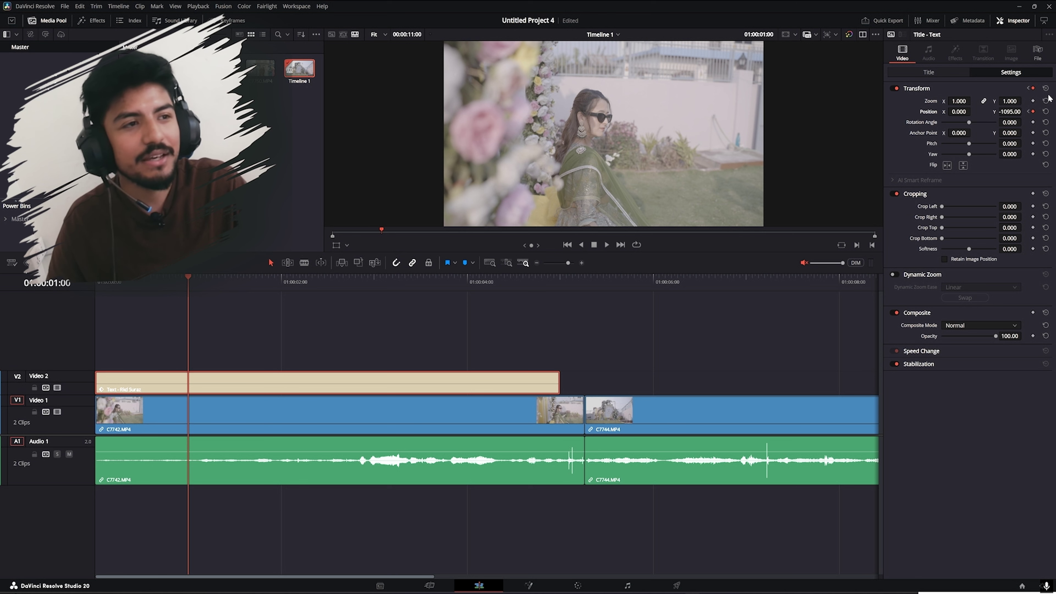
click(1029, 111)
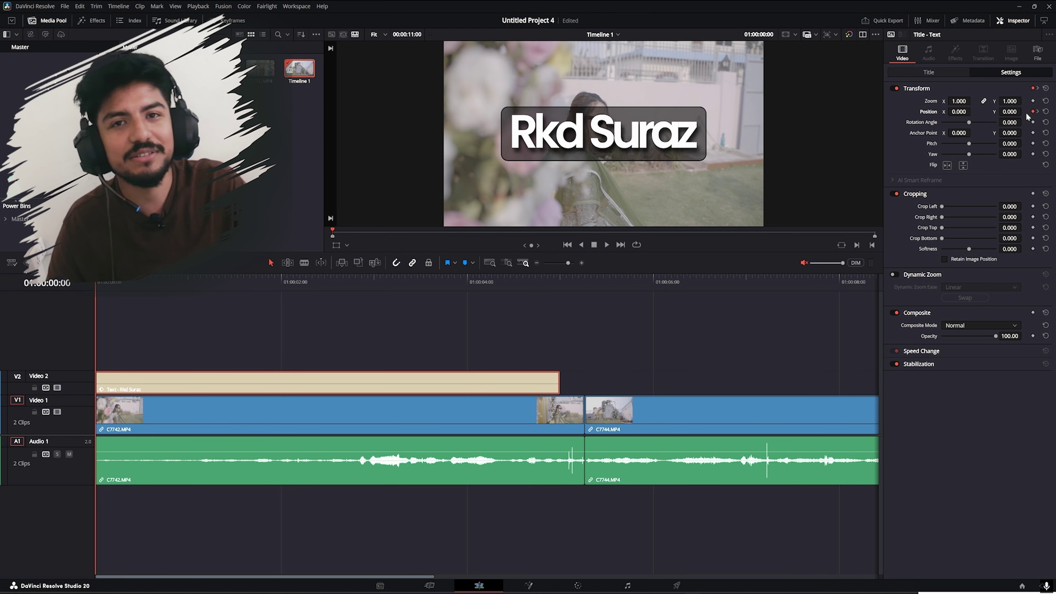
click(1037, 112)
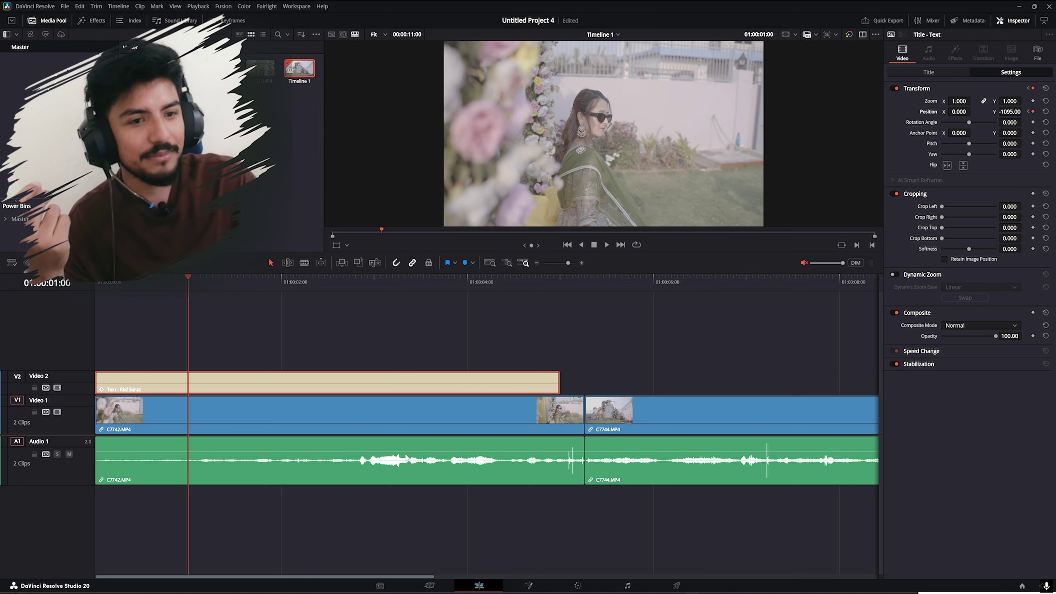
- Replay the title's downward movement once more, stopping just past the second keyframe
drag(182, 283, 108, 281)
key(space)
key(space)
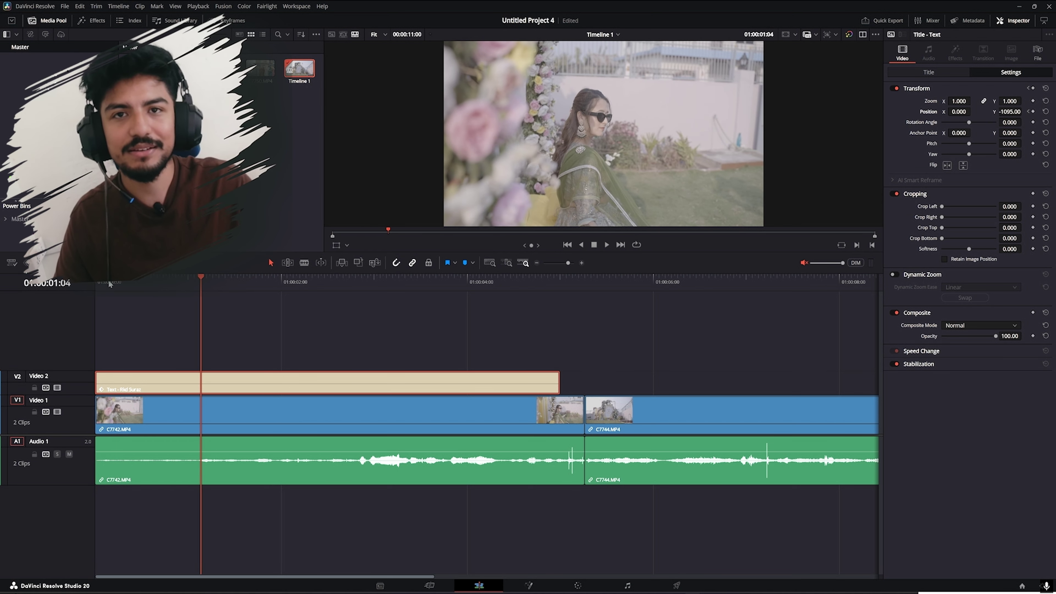
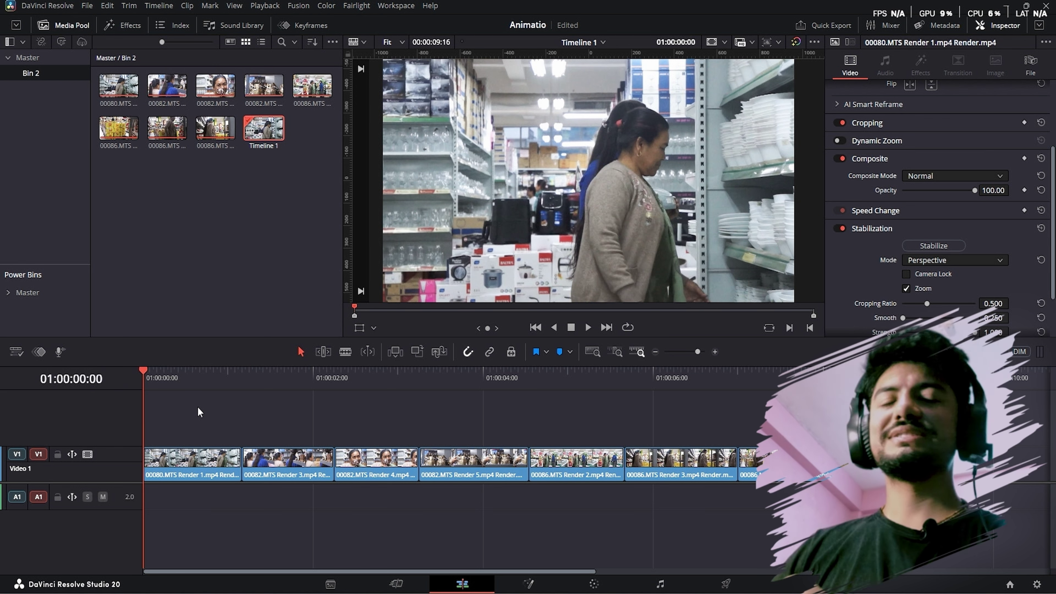
- Preview the opening clip of the Animatio project's timeline and bring the playhead back to 01:00:00:00
key(space)
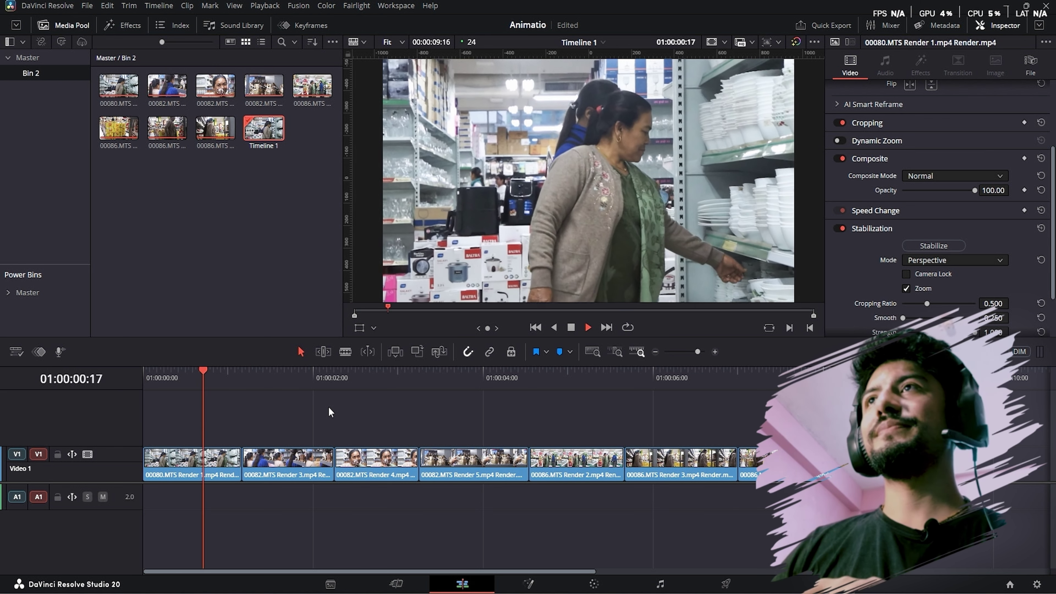
key(space)
key(Home)
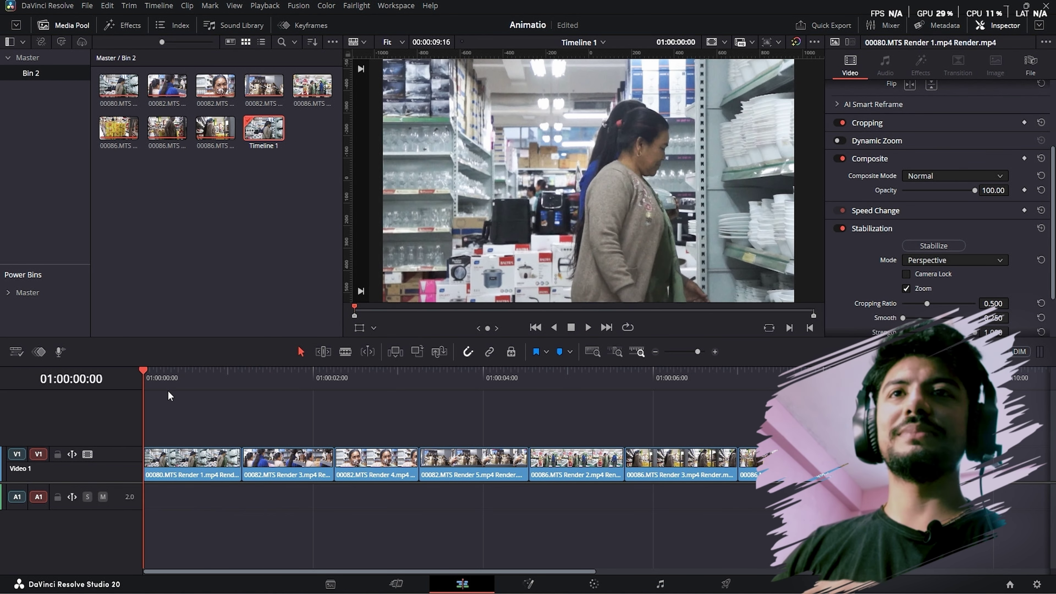
key(space)
key(space)
drag(217, 374, 103, 383)
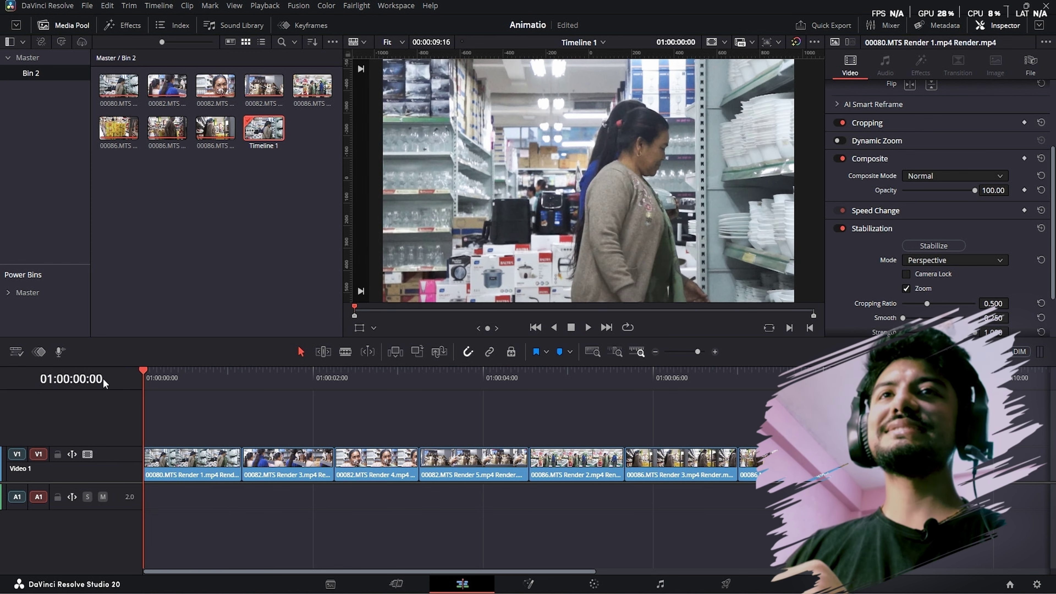
- Search the Resolve FX effects for "transform" and apply the Transform effect to the first clip on Video 1
scroll(457, 207, down, 1)
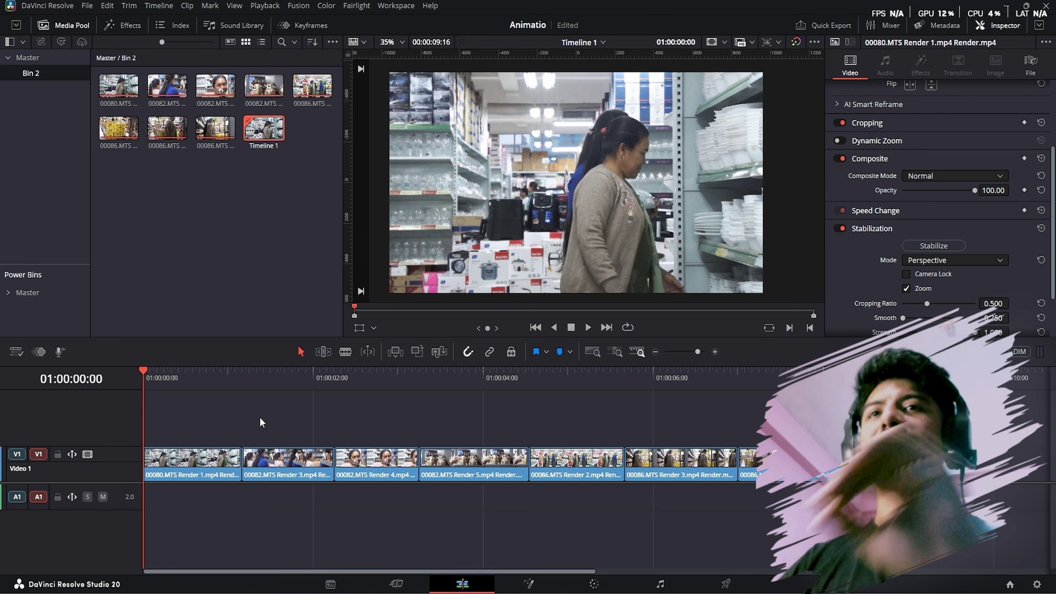
click(195, 461)
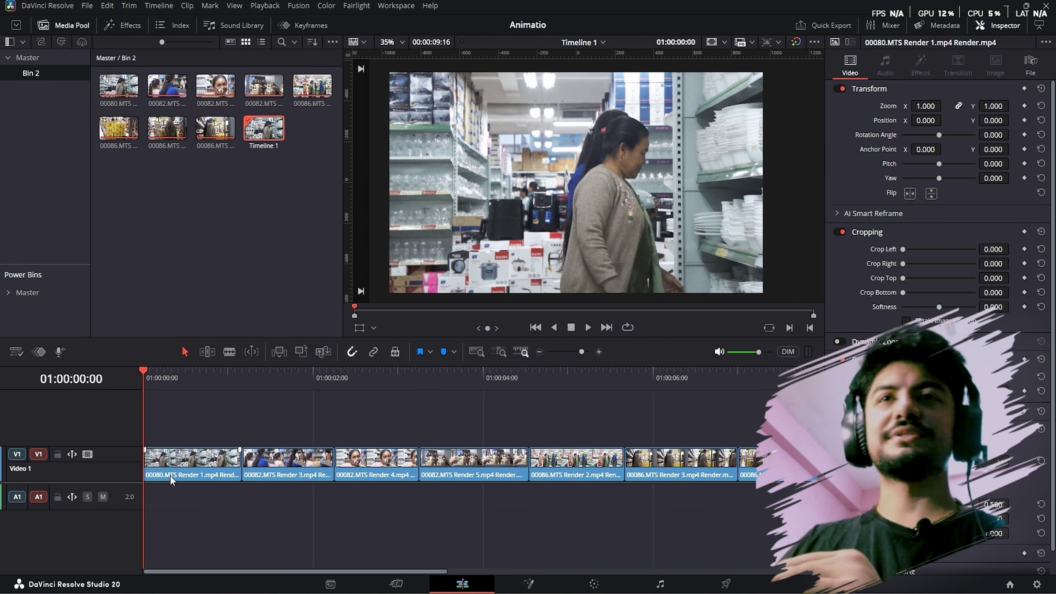
click(114, 27)
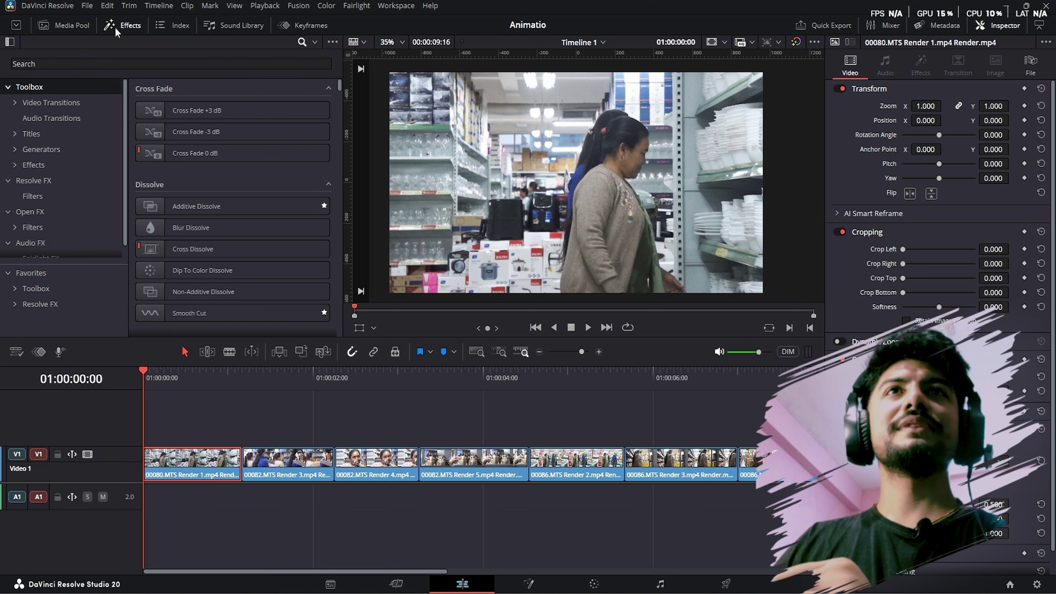
click(49, 181)
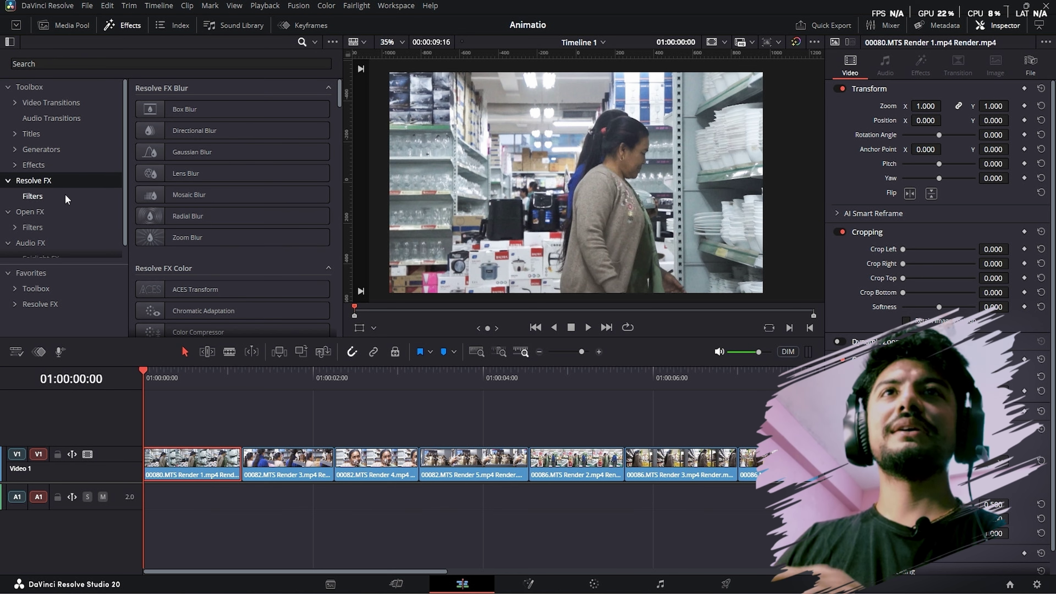
click(170, 65)
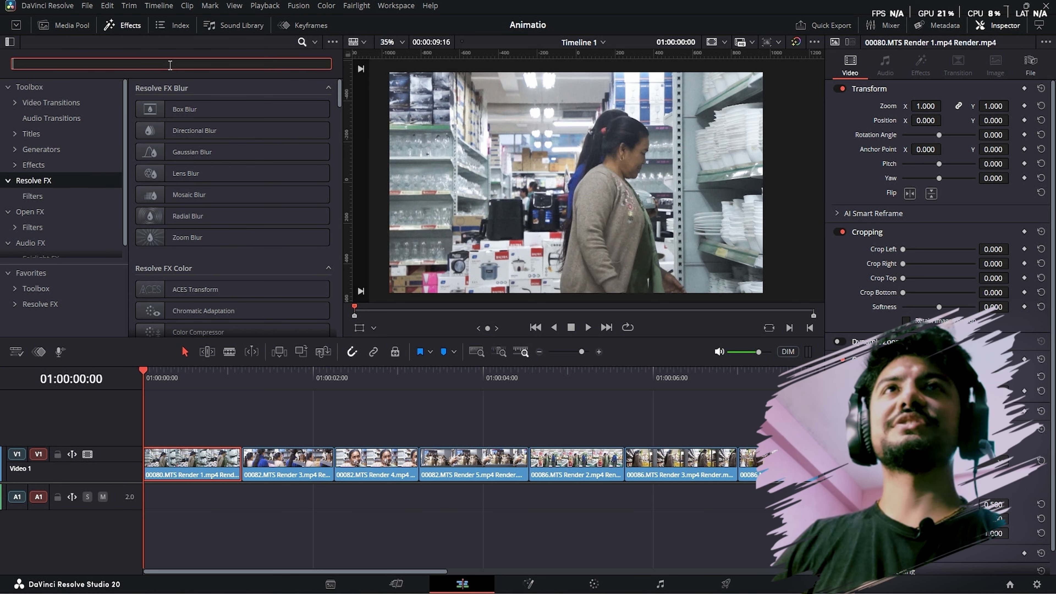
text(tran)
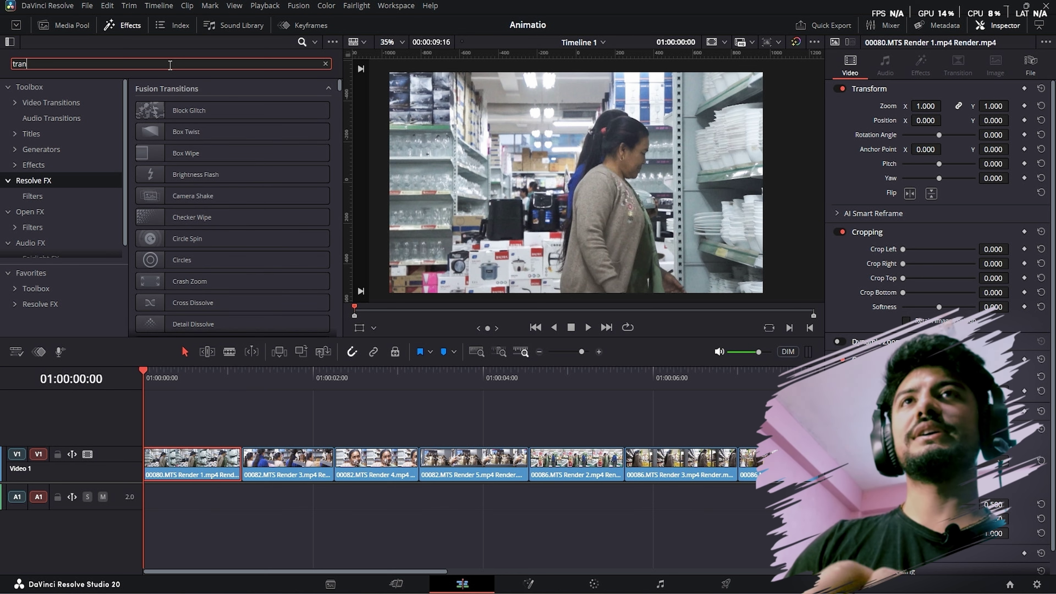
text(sform)
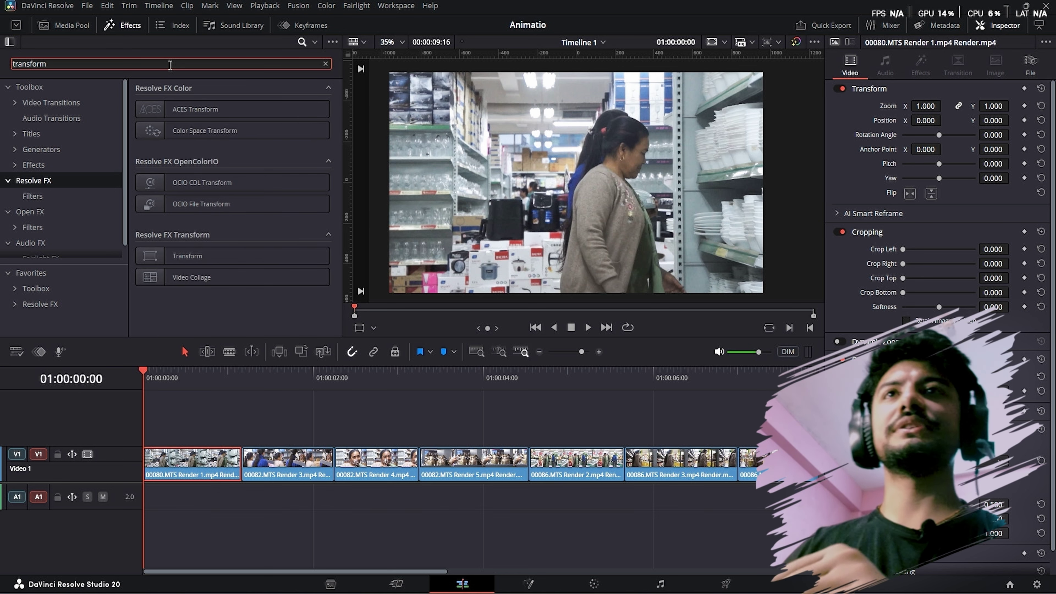
drag(224, 257, 183, 459)
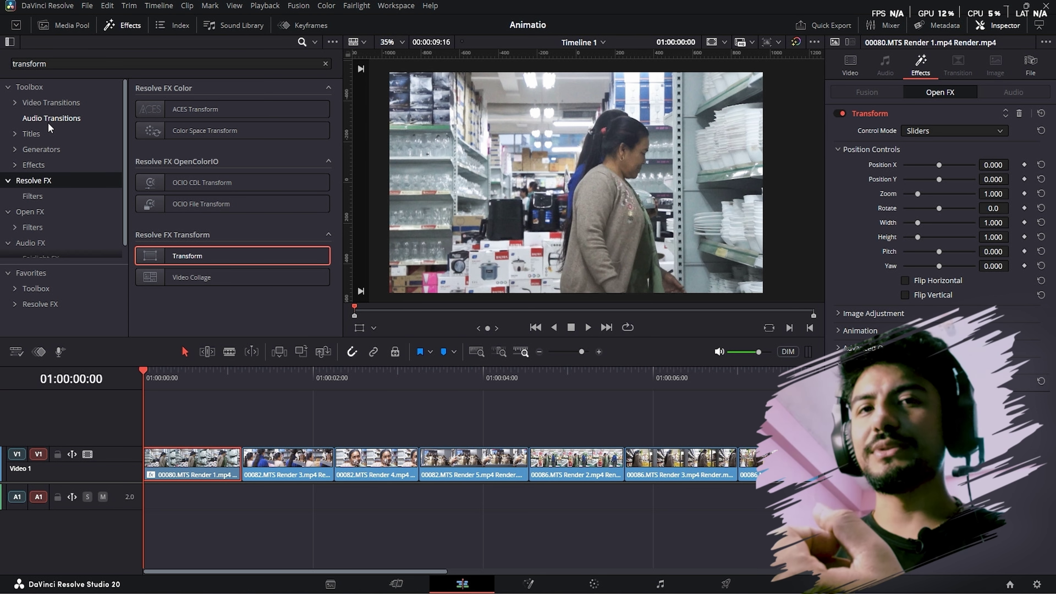
- List the available titles in the effects library and increase the height of the Video 1 track
click(48, 133)
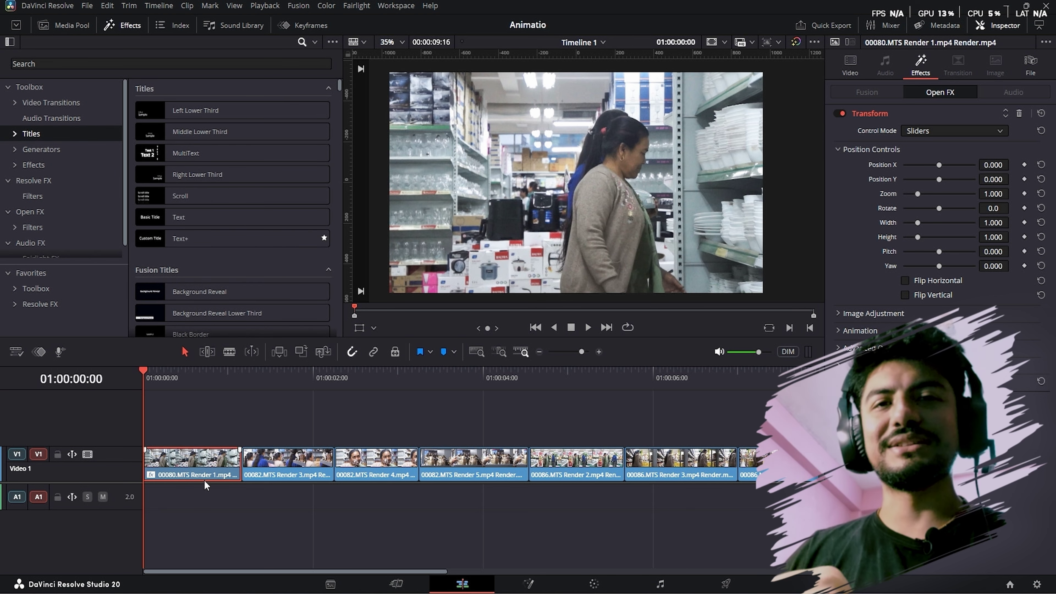
drag(121, 447, 121, 431)
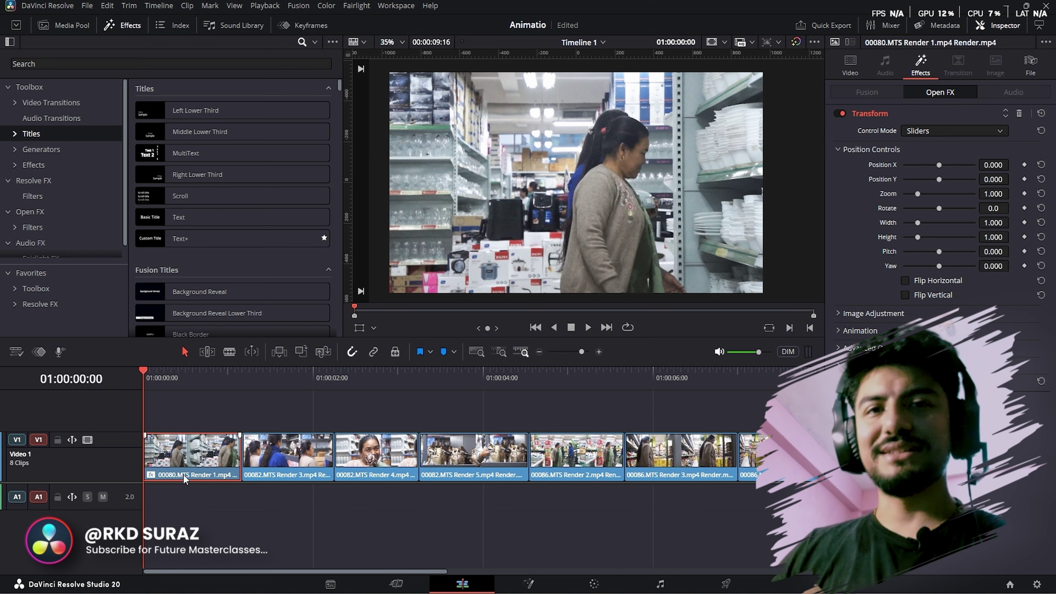
click(180, 453)
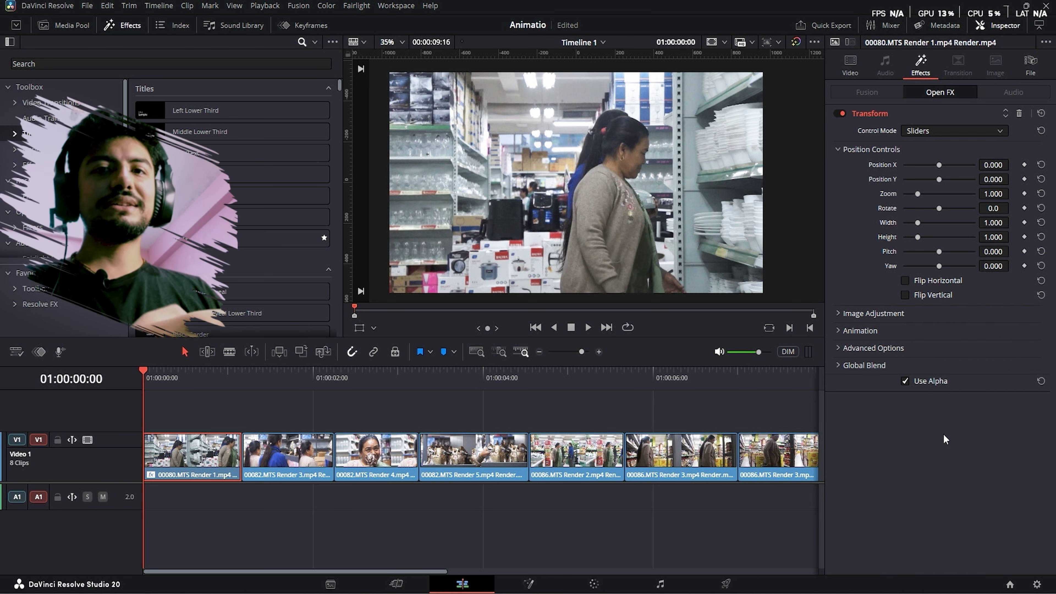
key(ctrl+s)
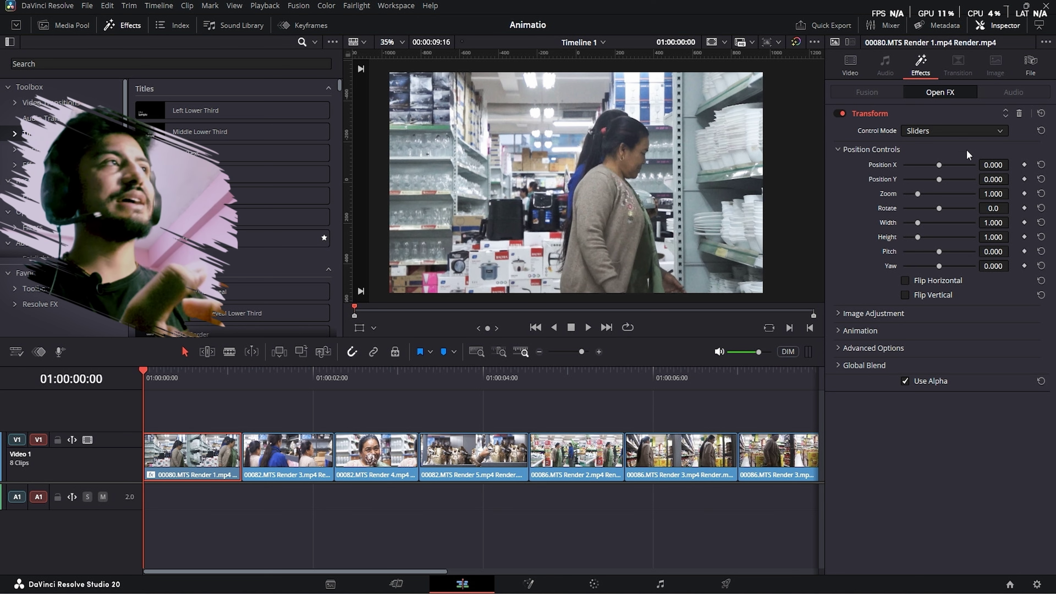
- With the Sliders control mode, enable Crop / Uncrop in the first clip's Transform effect and set Crop Top to about 0.488
click(943, 132)
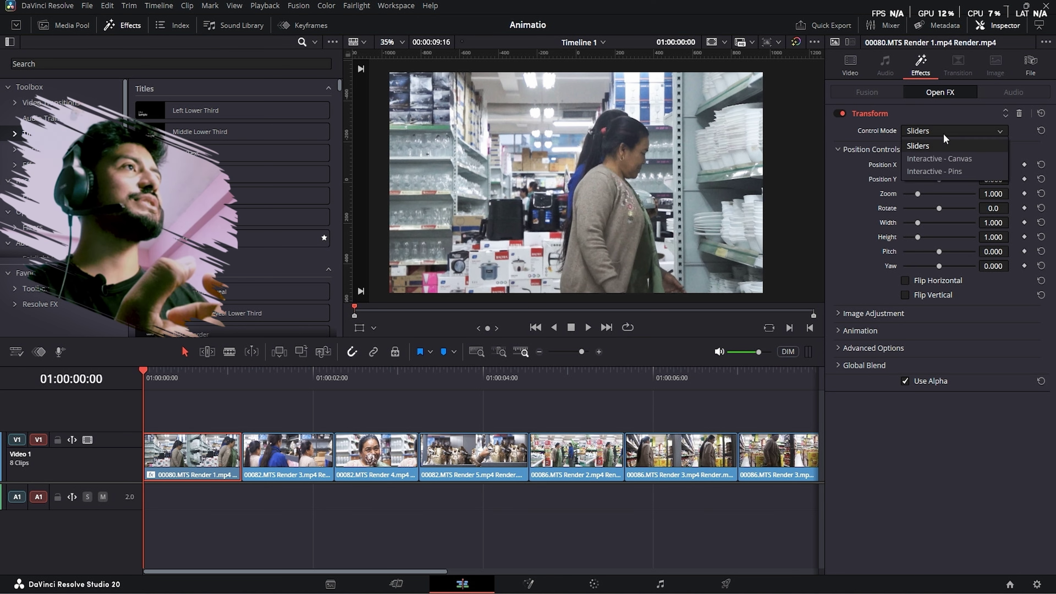
click(943, 133)
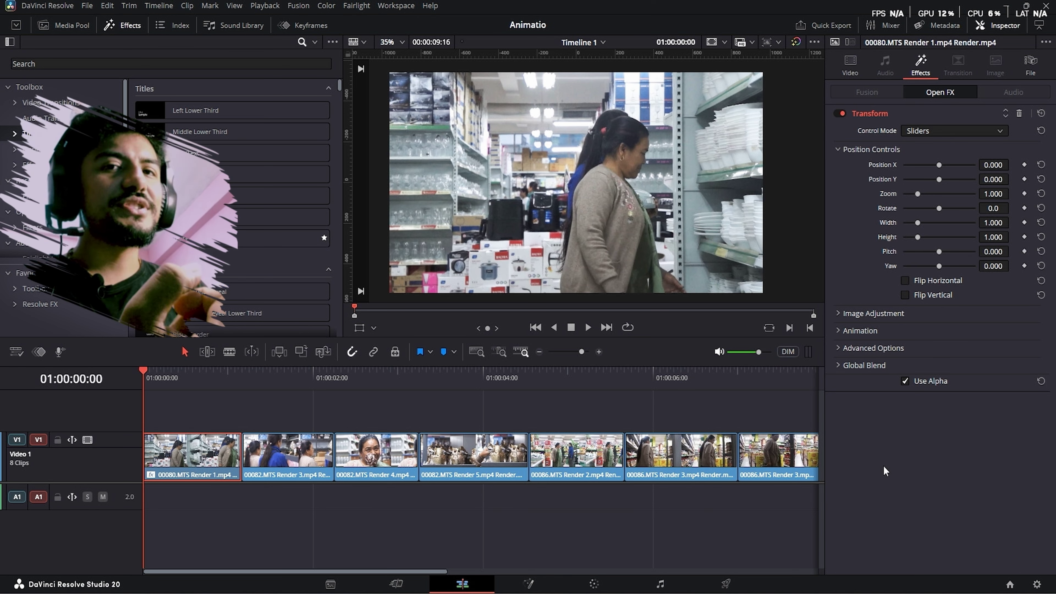
click(878, 312)
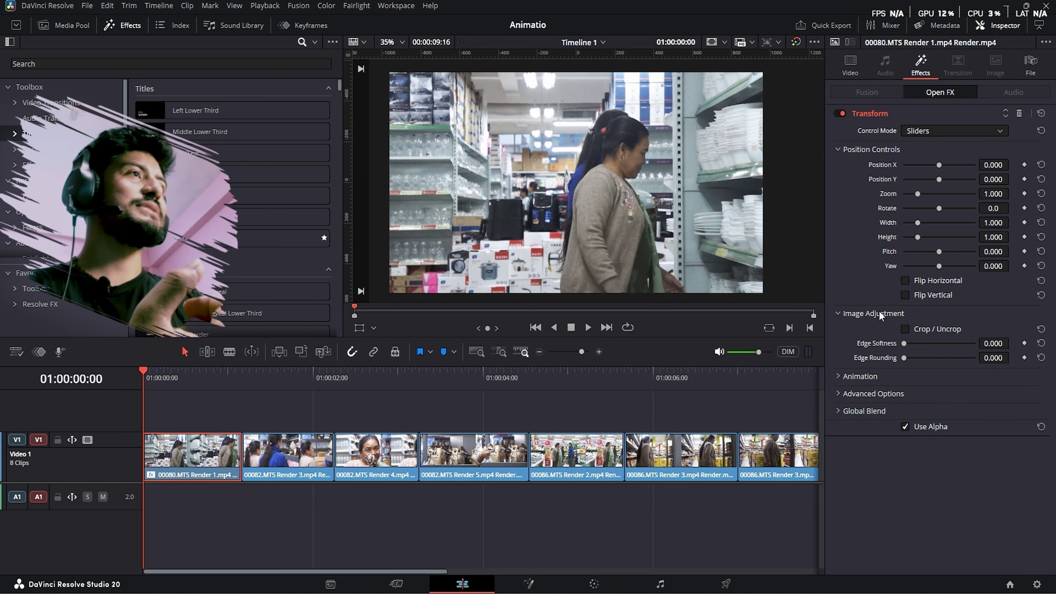
click(907, 330)
drag(910, 372, 931, 364)
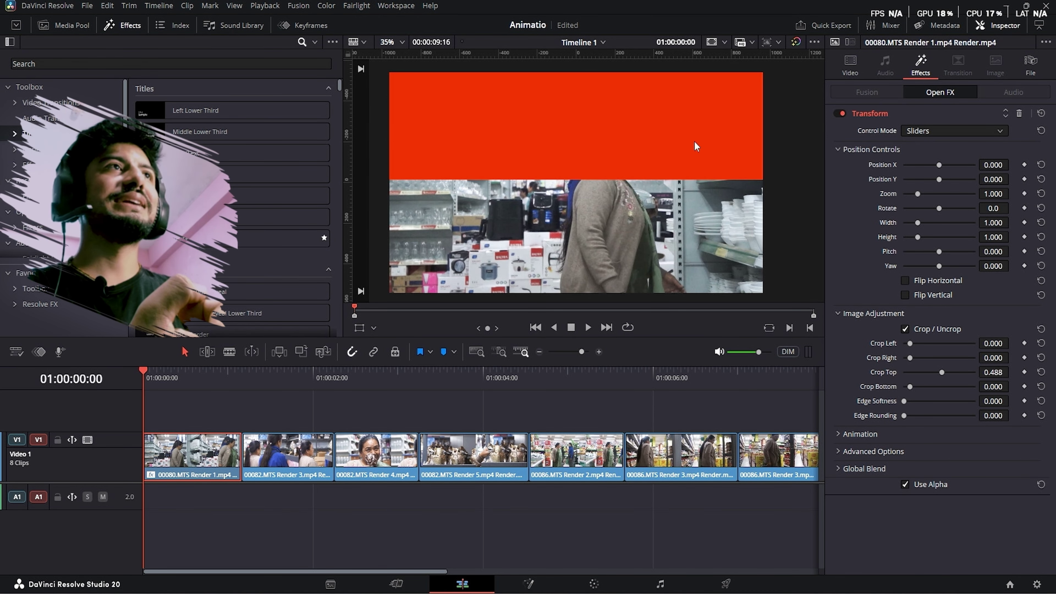
- Compare black and checkerboard as the timeline's preview background and settle on black
click(17, 354)
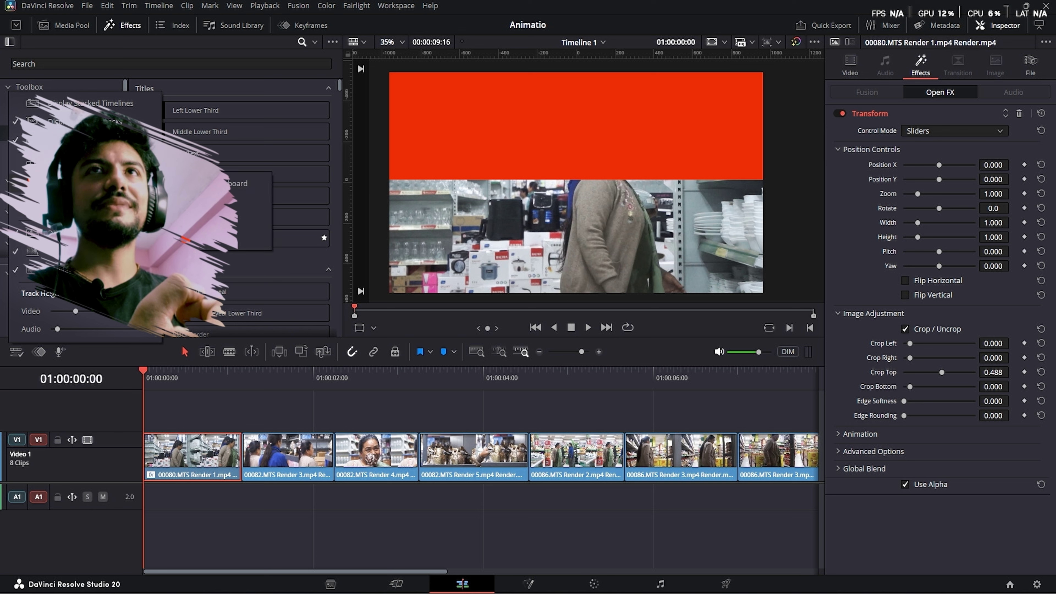
click(205, 202)
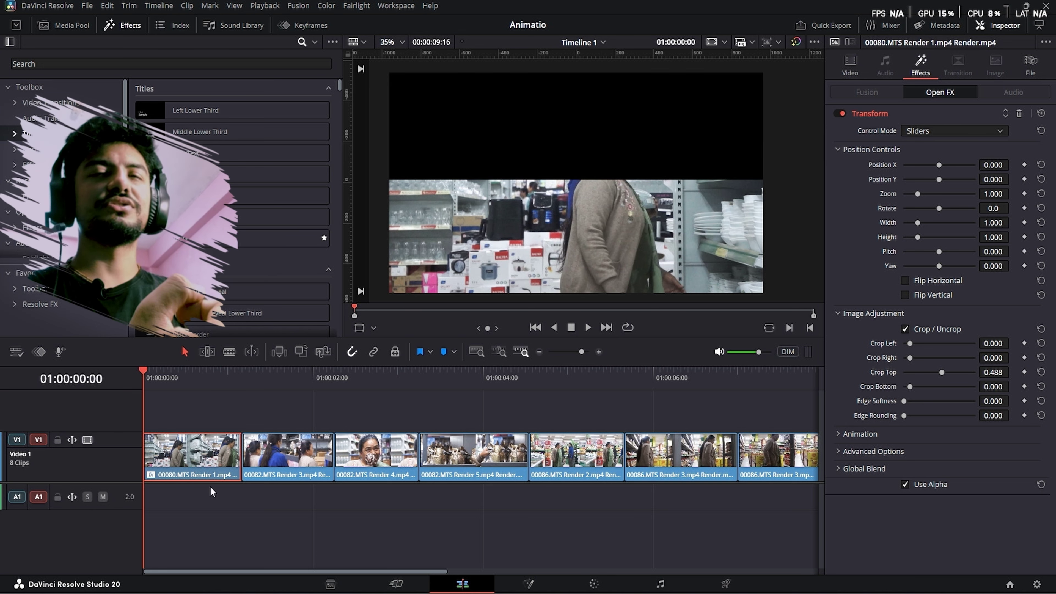
click(39, 353)
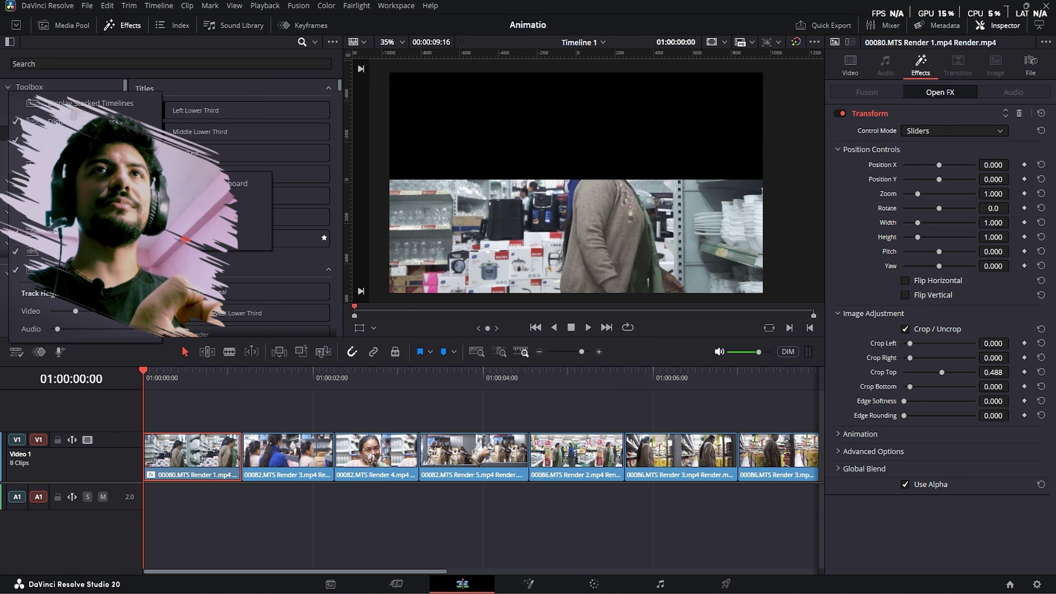
mouse_move(125, 183)
click(239, 183)
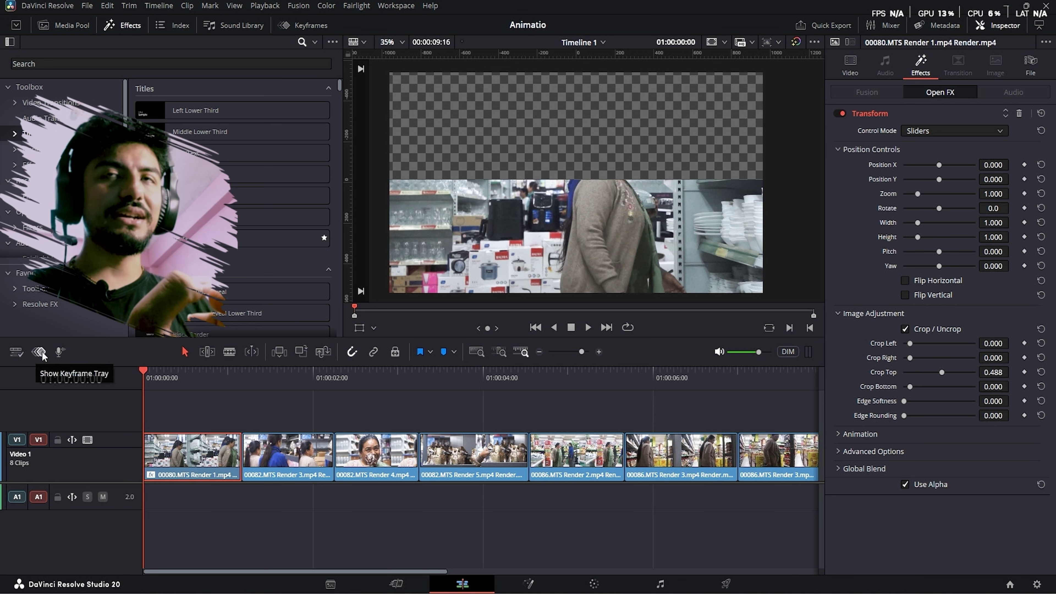
click(16, 352)
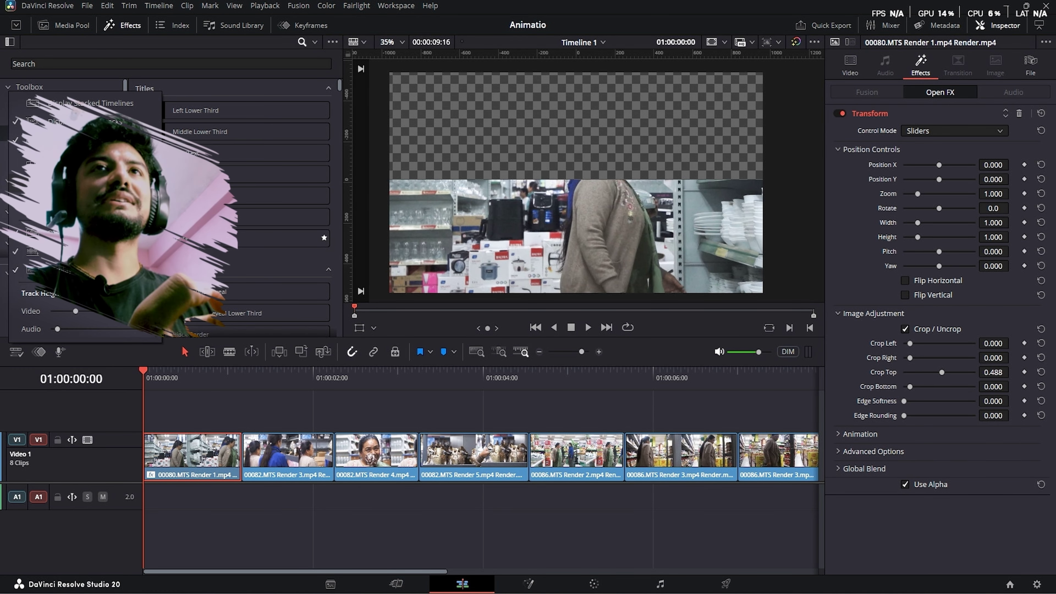
mouse_move(91, 184)
click(246, 202)
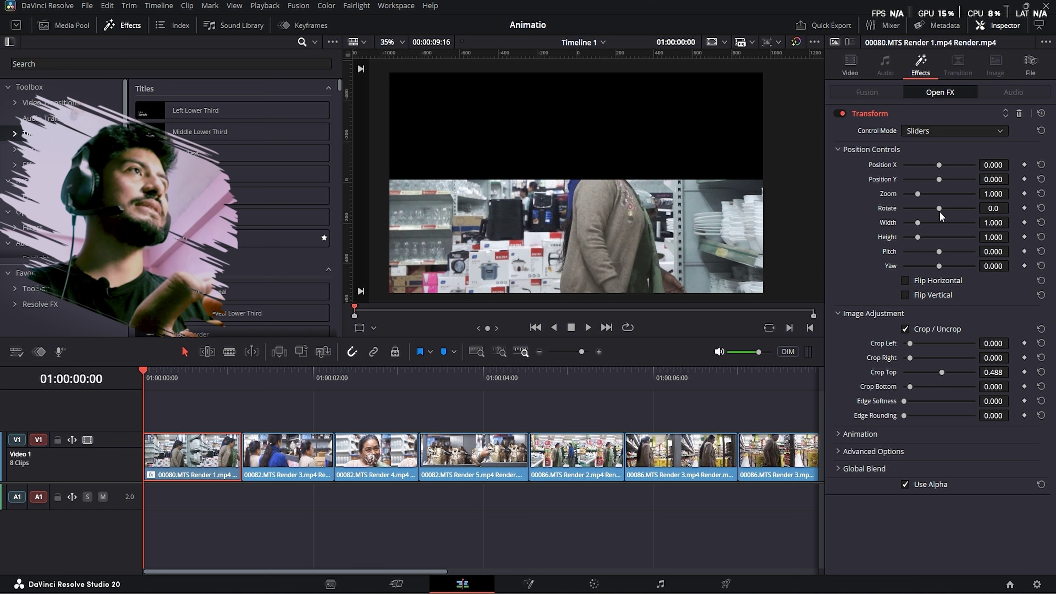
- Reduce the first clip's Crop Top to about 0.181 and show the Center safe area guide in the viewer
drag(943, 376, 921, 379)
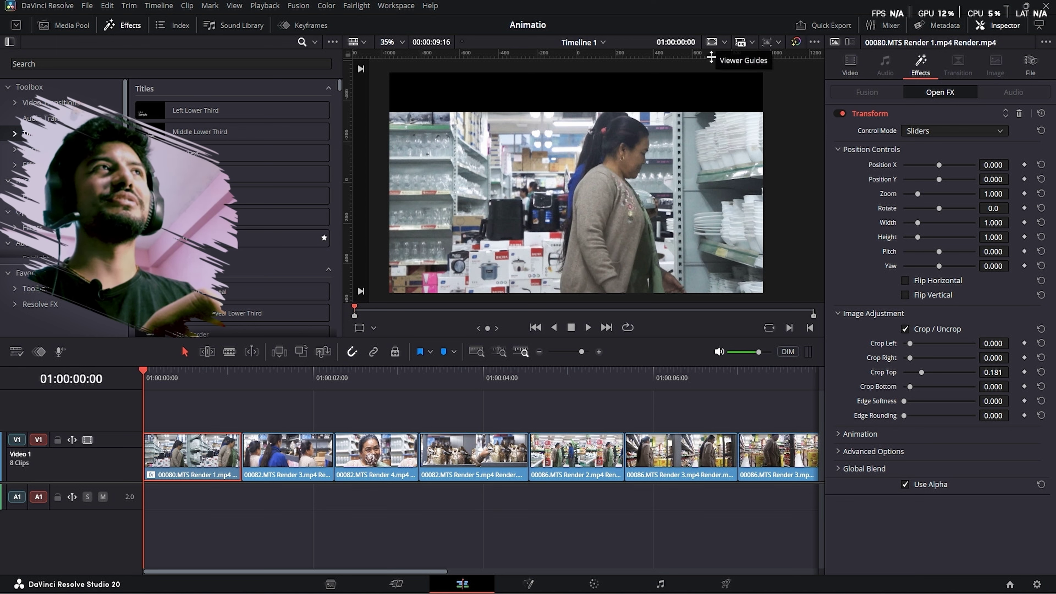
click(722, 43)
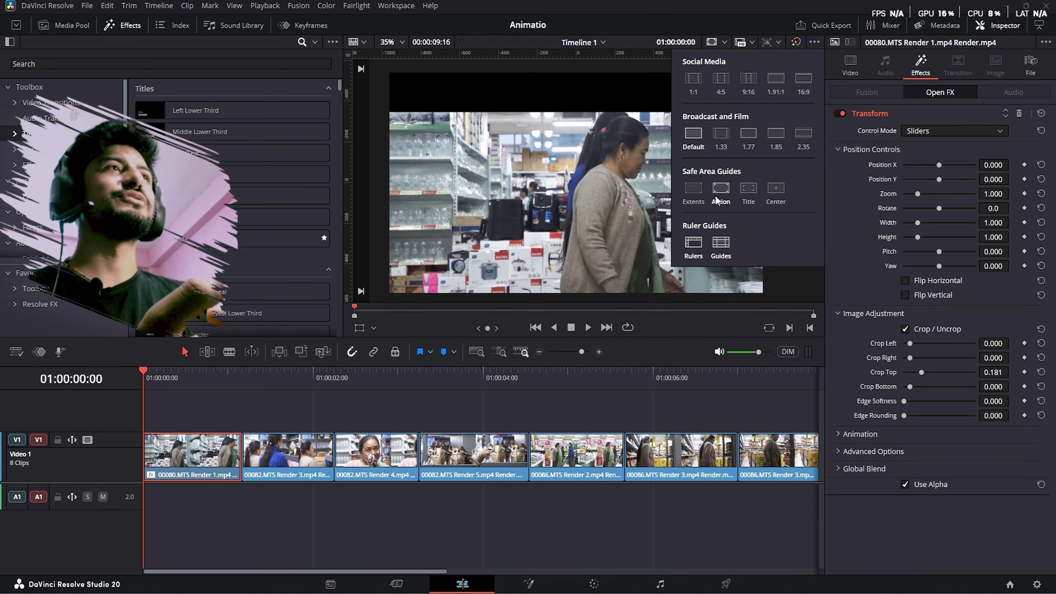
click(774, 187)
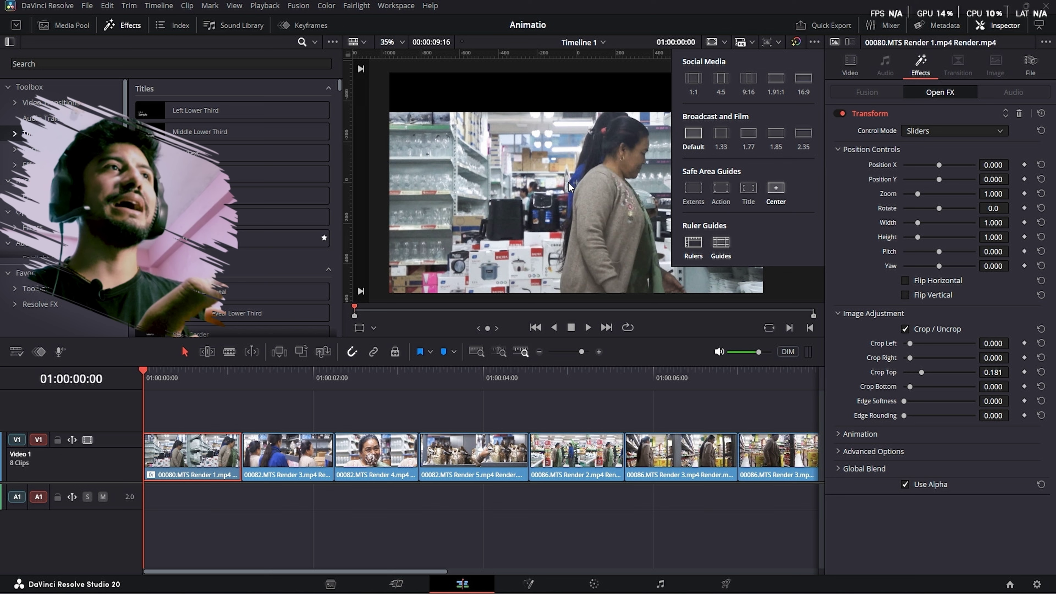
- Set both Crop Top and Crop Bottom of the first clip's Transform effect to 0.300
drag(921, 372, 929, 371)
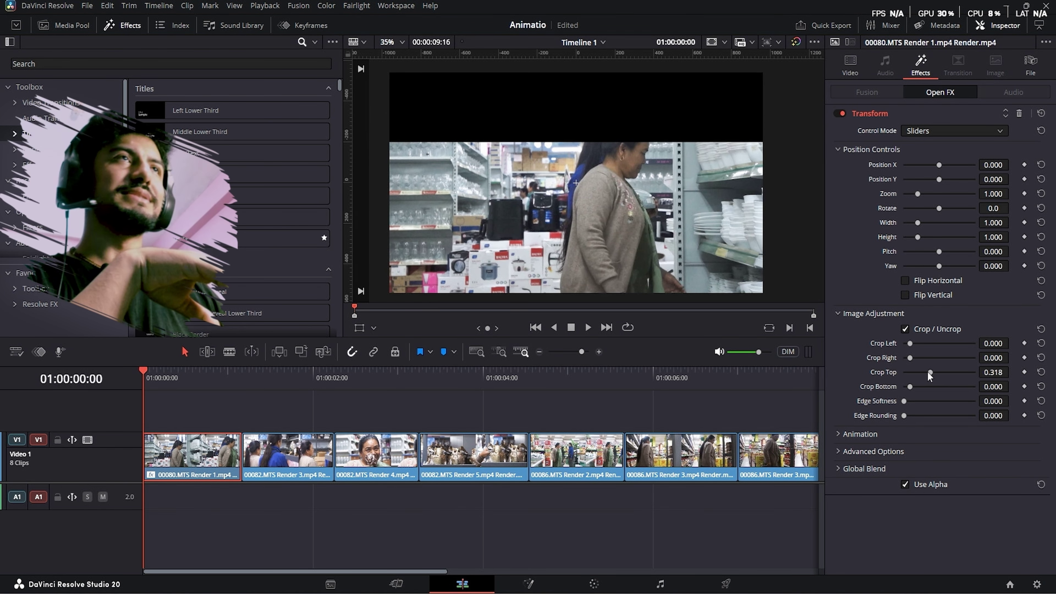
mouse_move(992, 386)
mouse_down()
mouse_move(1012, 386)
mouse_move(1001, 388)
mouse_up()
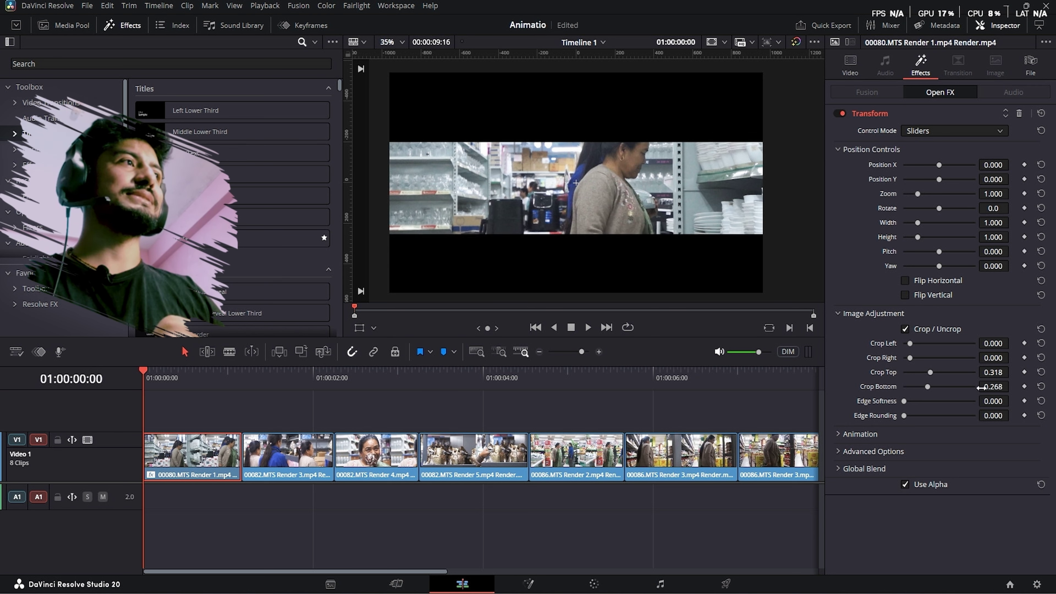
click(993, 373)
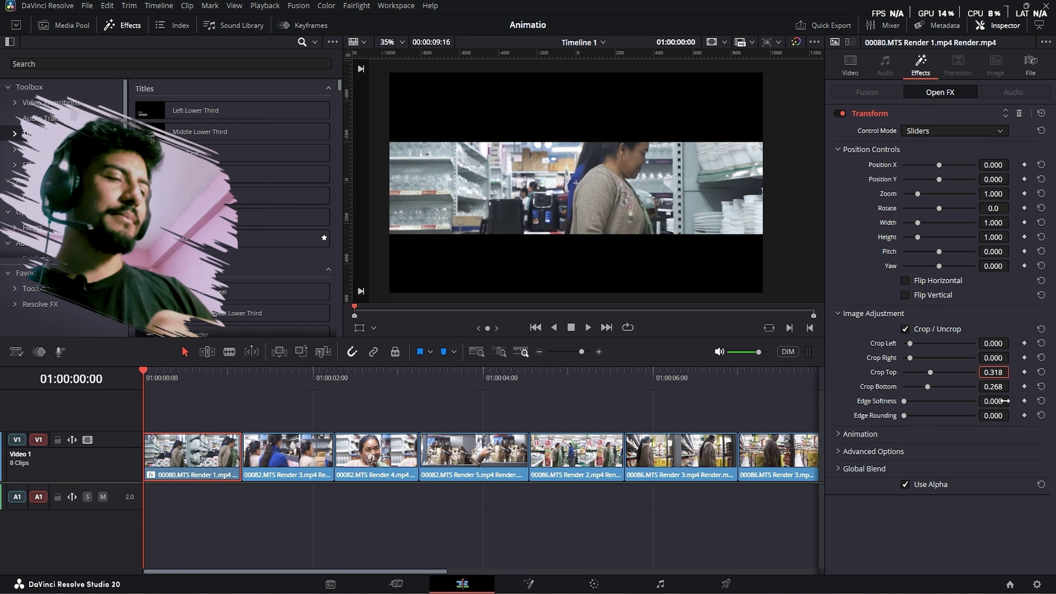
text(0.300)
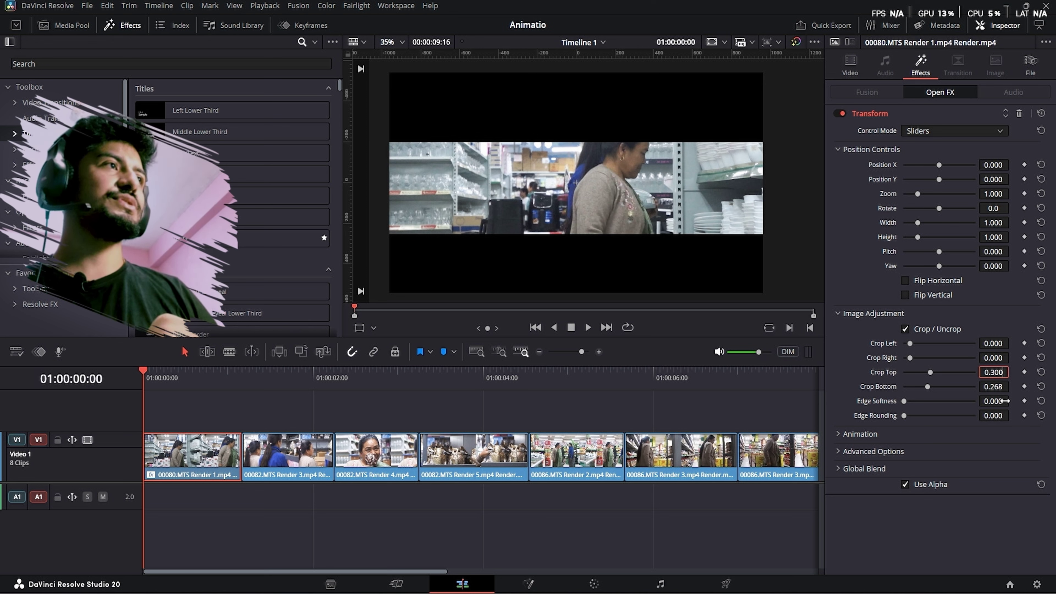
key(Return)
drag(991, 387, 993, 387)
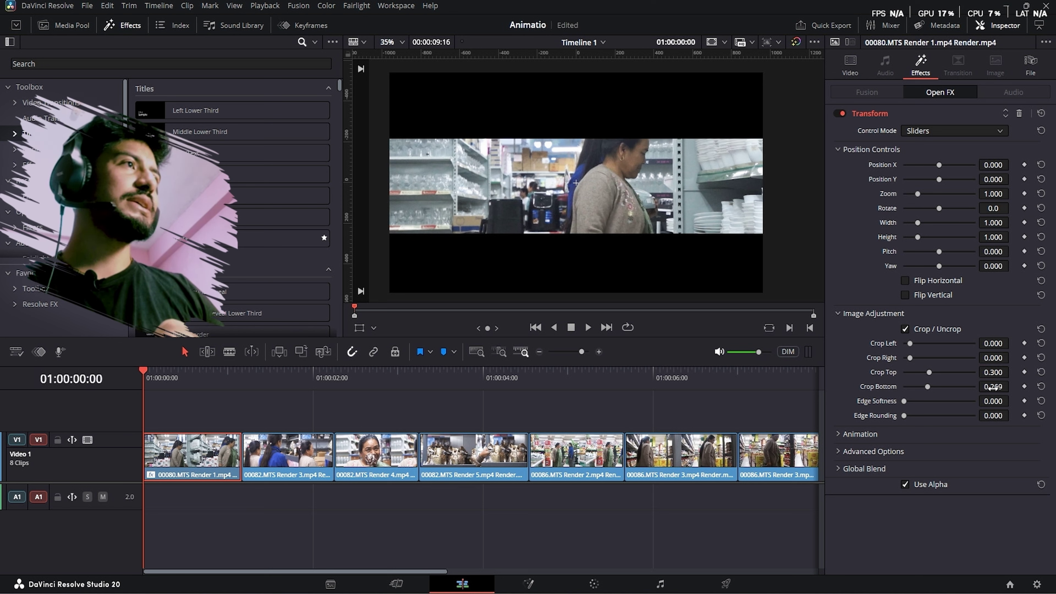
click(992, 387)
text(0)
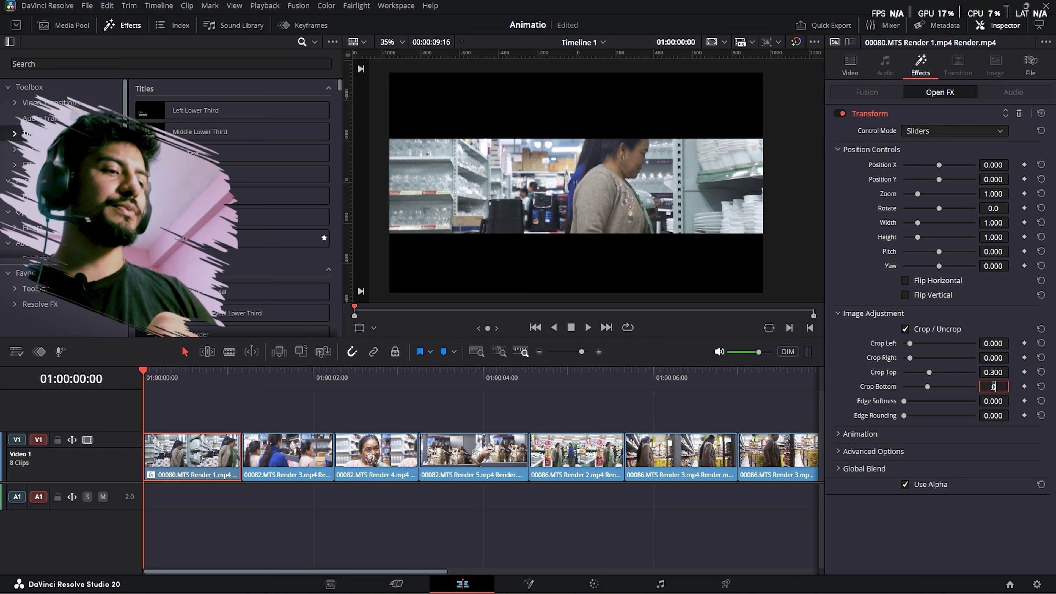
text(.30)
key(Return)
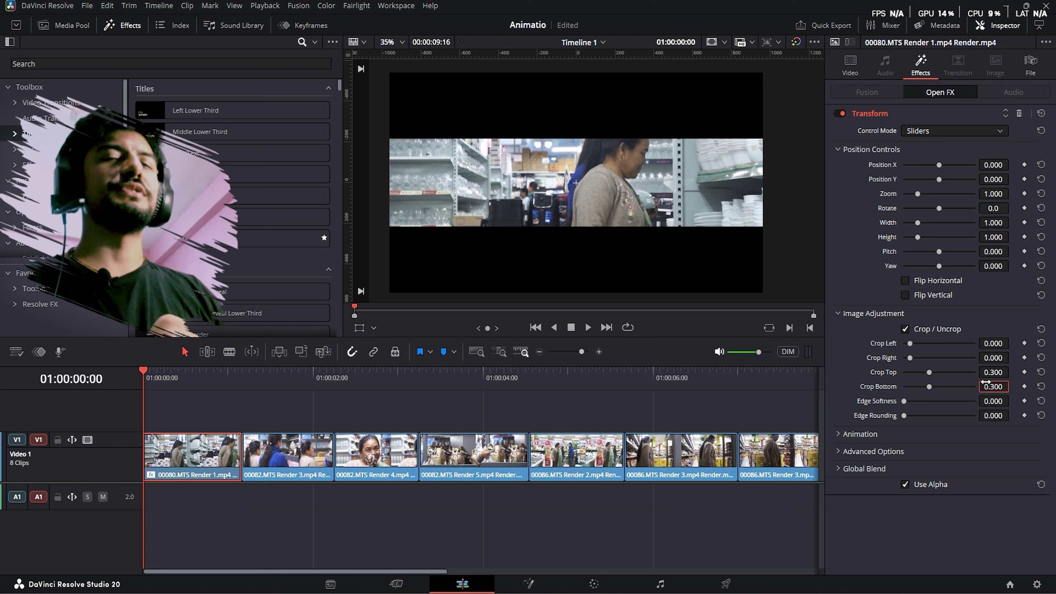
click(993, 557)
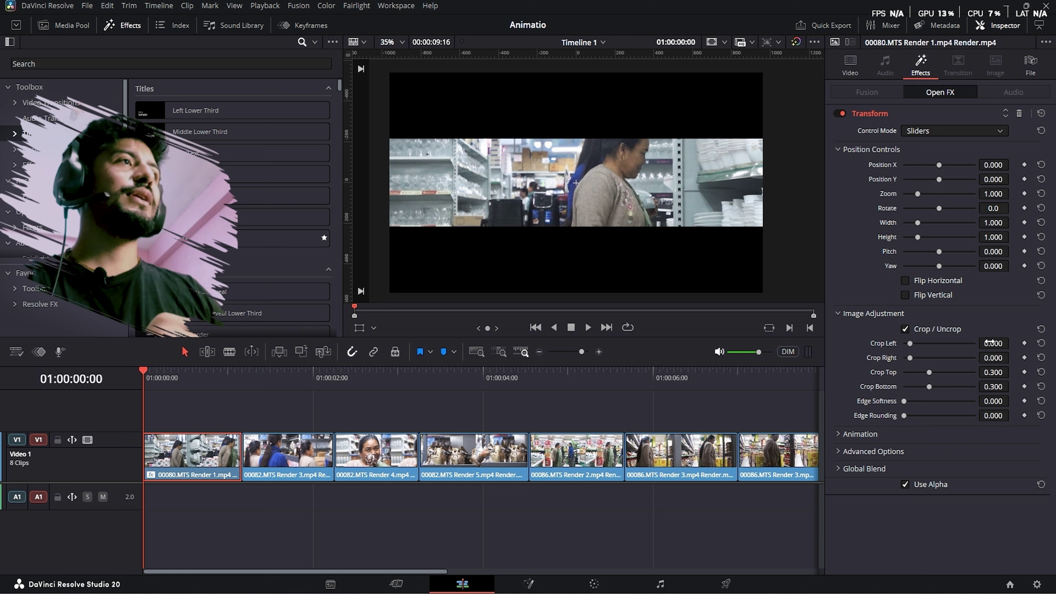
- Set Crop Left and Crop Right to 0.200 and Edge Rounding to about 0.085 in the first clip's Transform effect
drag(991, 345, 1006, 362)
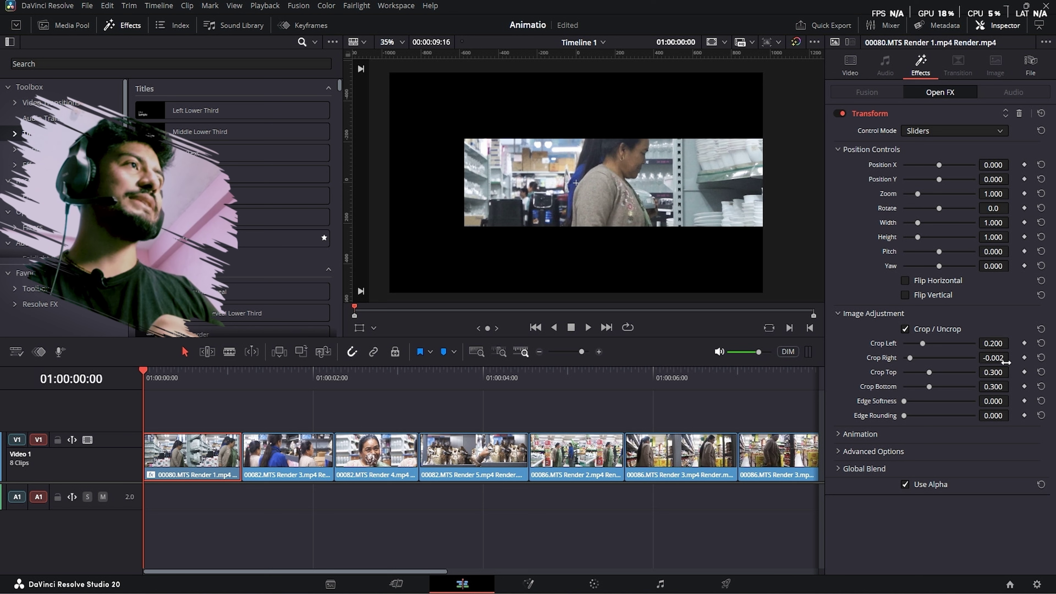
click(997, 359)
text(0.2)
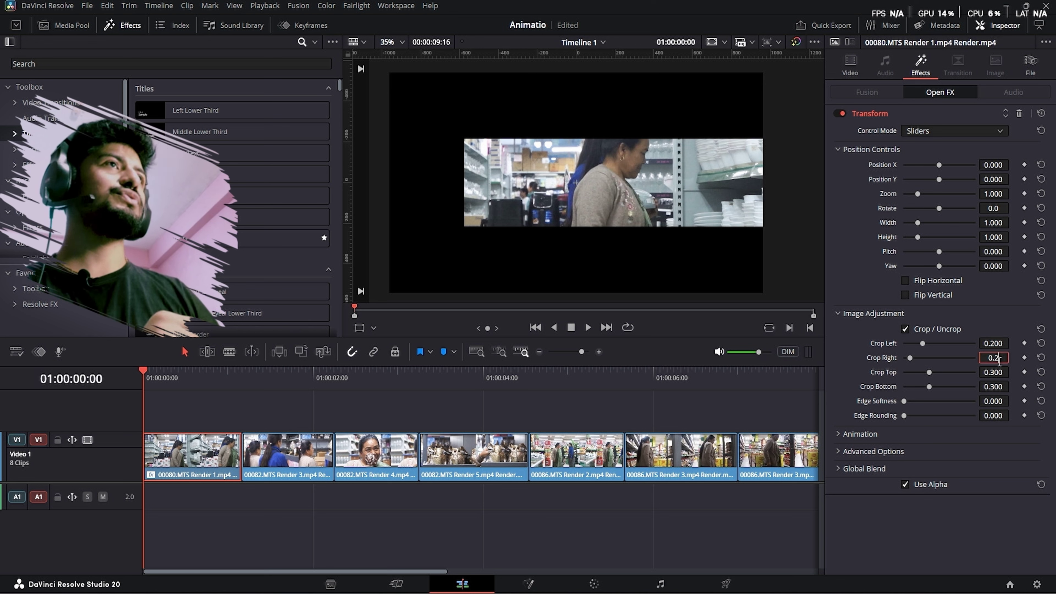
key(Return)
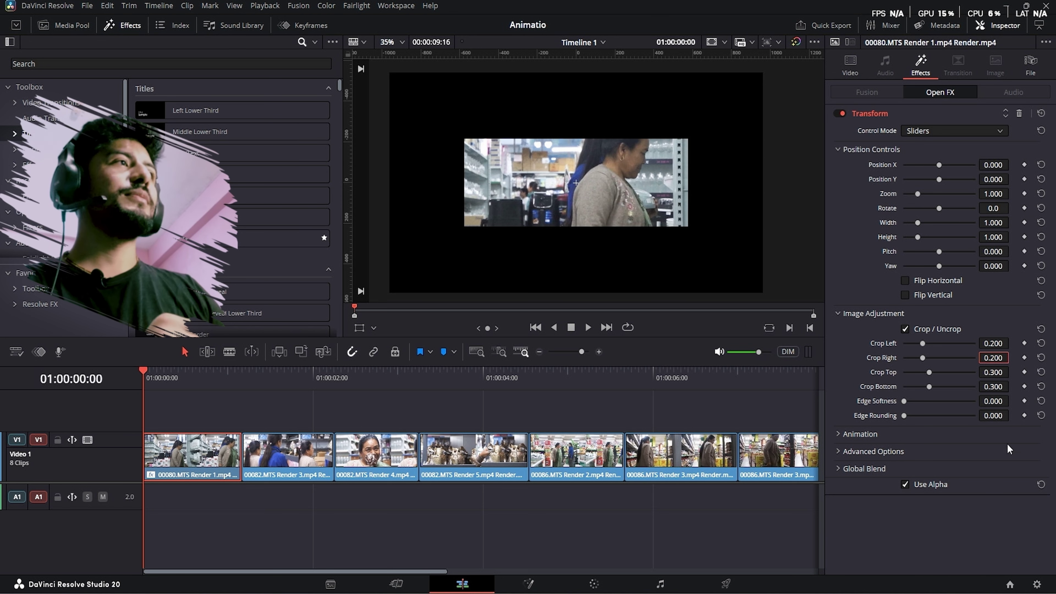
click(980, 550)
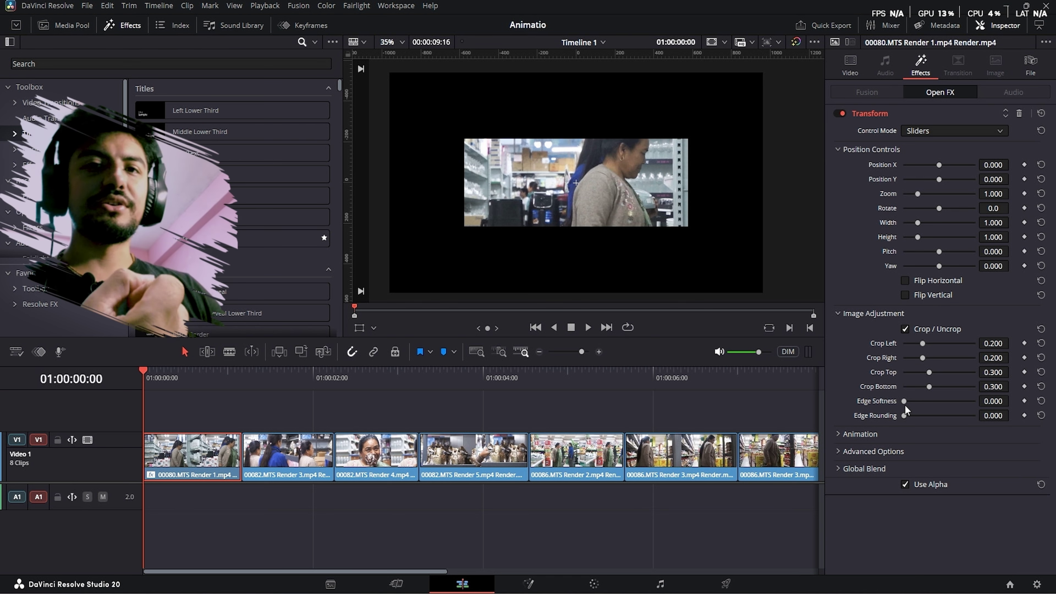
drag(904, 415, 909, 419)
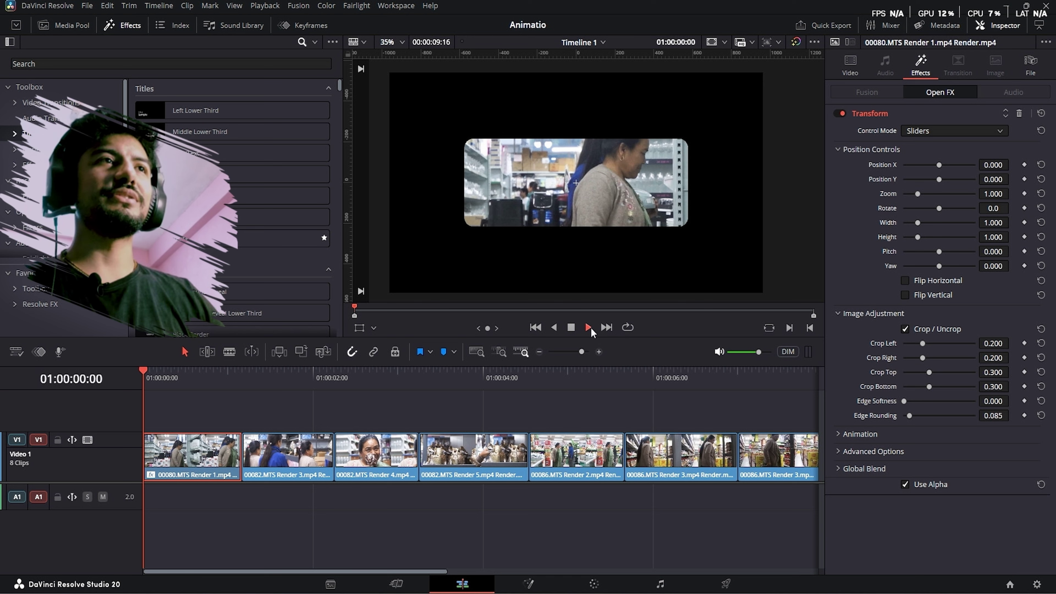
- At 01:00:01:00, try lowering all four crop values to -0.100 and Edge Rounding to 0.000, and undo these changes
drag(186, 377, 74, 385)
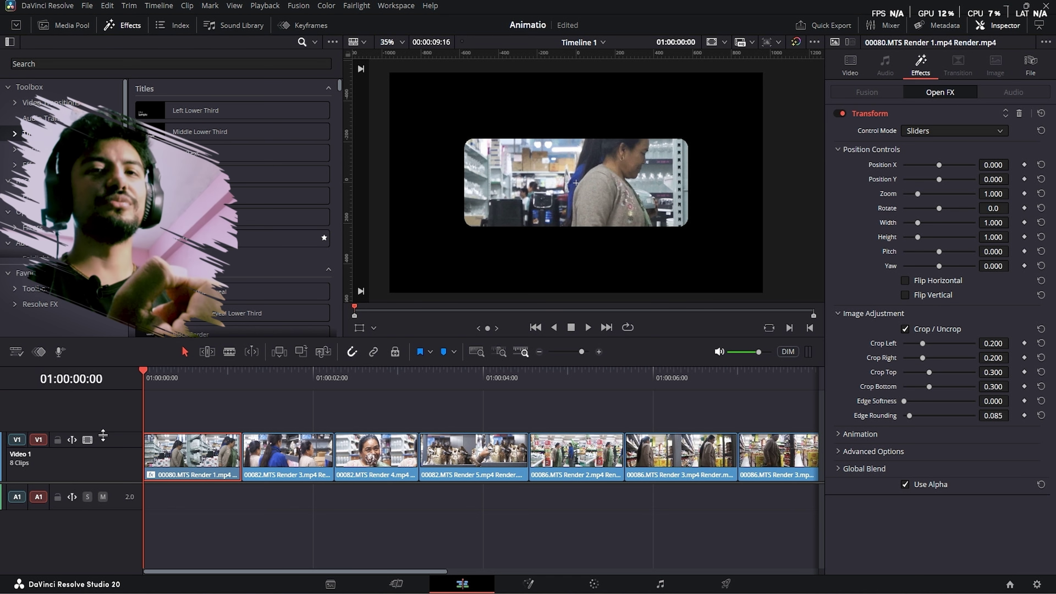
mouse_move(226, 370)
mouse_down()
mouse_move(175, 375)
mouse_move(229, 371)
mouse_up()
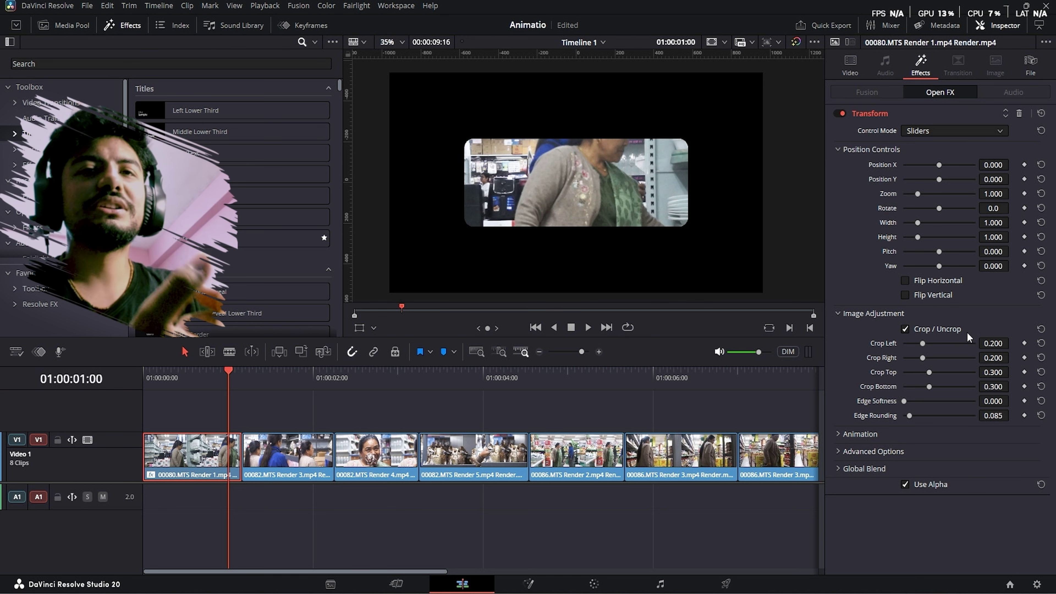
drag(922, 343, 823, 418)
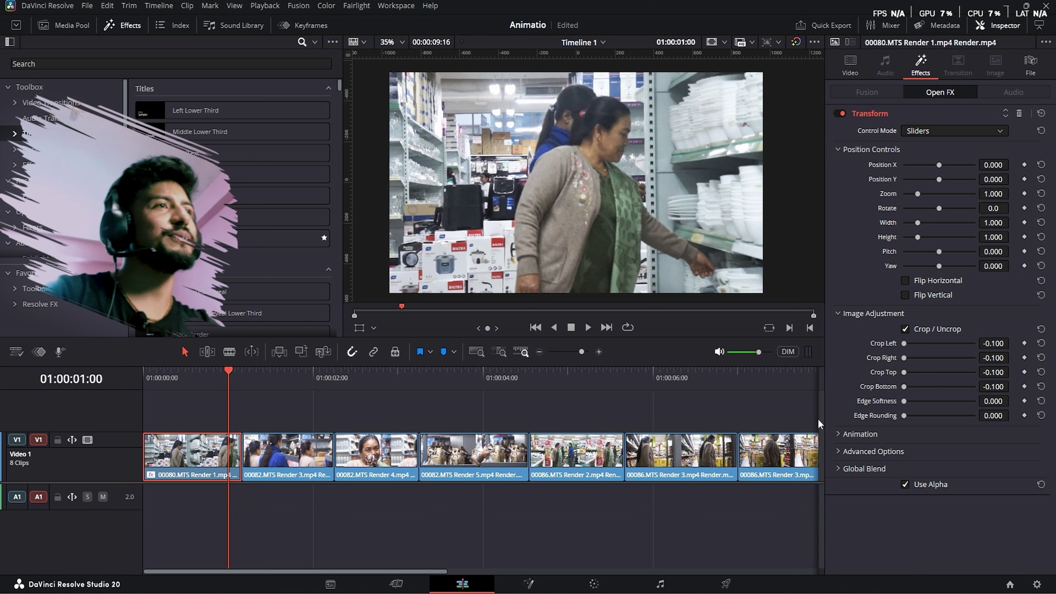
key(ctrl+z)
key(ctrl+z)
key(ctrl+z)
key(ctrl+z)
key(ctrl+z)
key(ctrl+z)
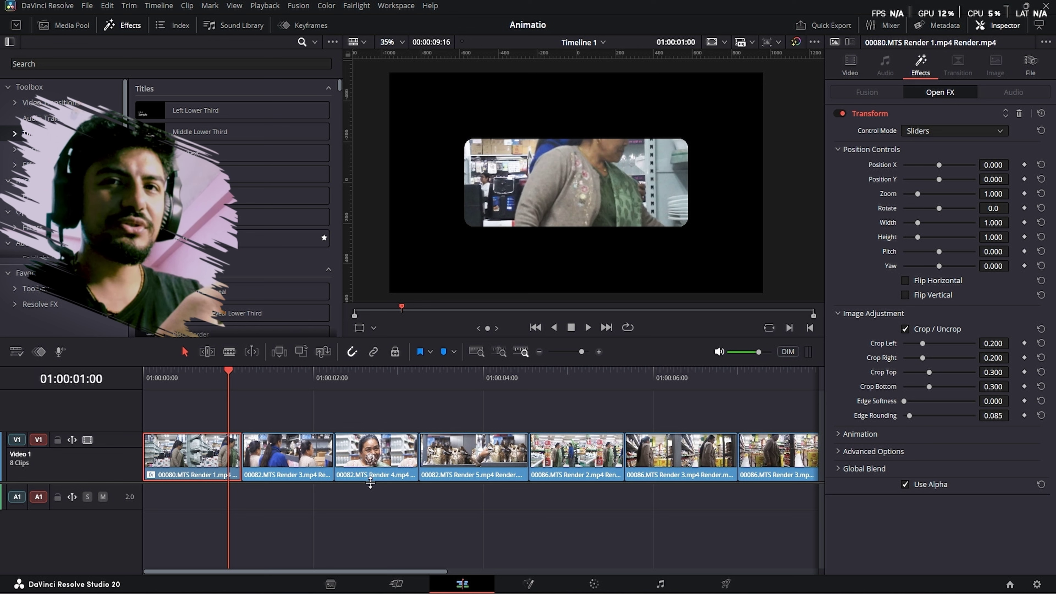
- Add keyframes at 01:00:00:00 for Crop Left, Right, Top and Bottom and for Edge Rounding
key(Home)
click(1024, 358)
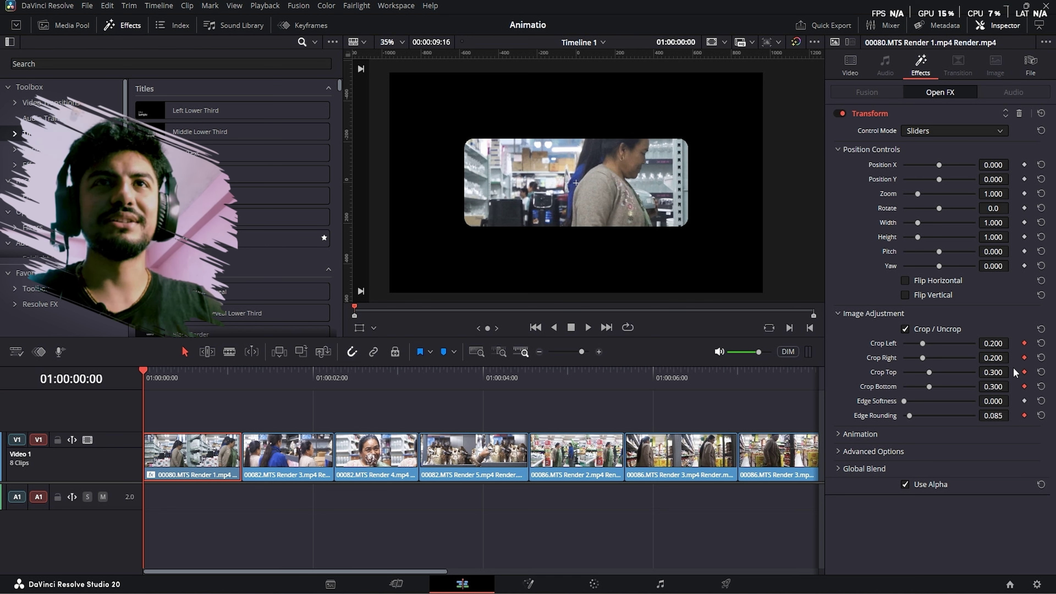
- At 01:00:01:00, keyframe all four crop values at -0.100 and Edge Rounding at 0.000, and return the playhead to the start
key(space)
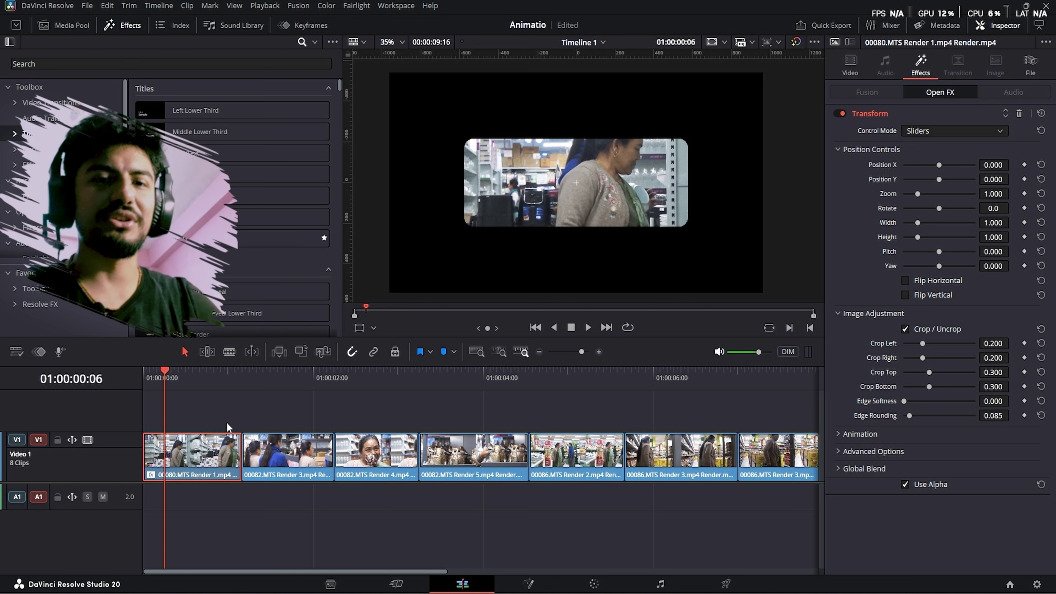
key(space)
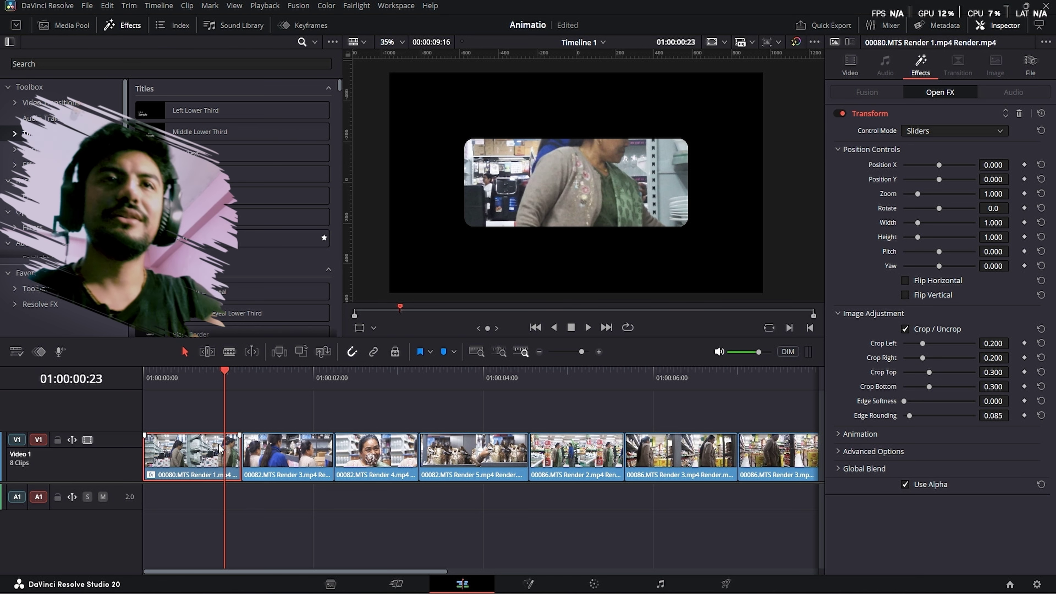
key(Right)
key(Right)
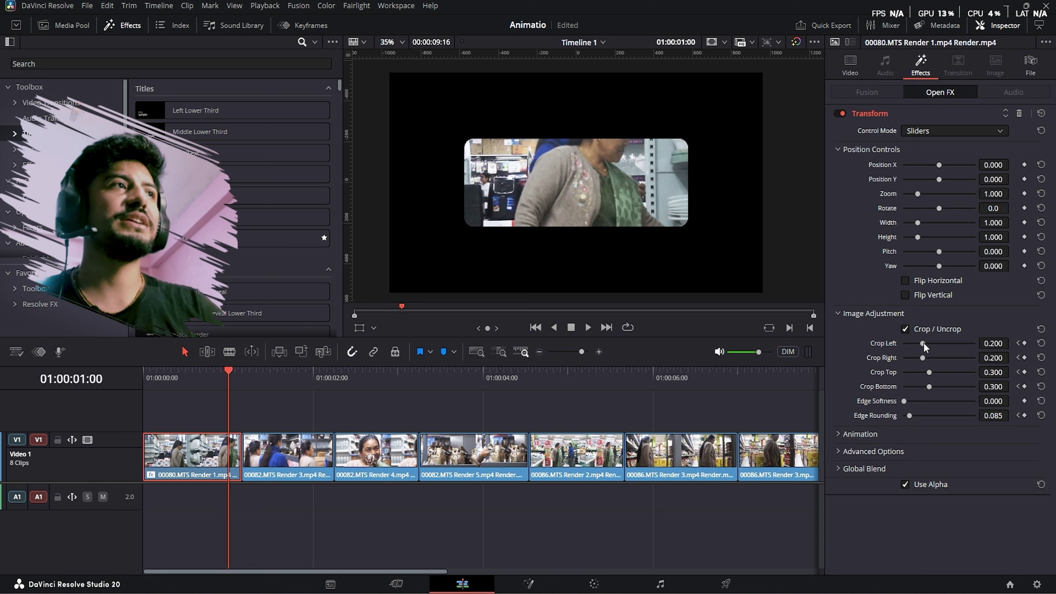
drag(923, 342, 892, 345)
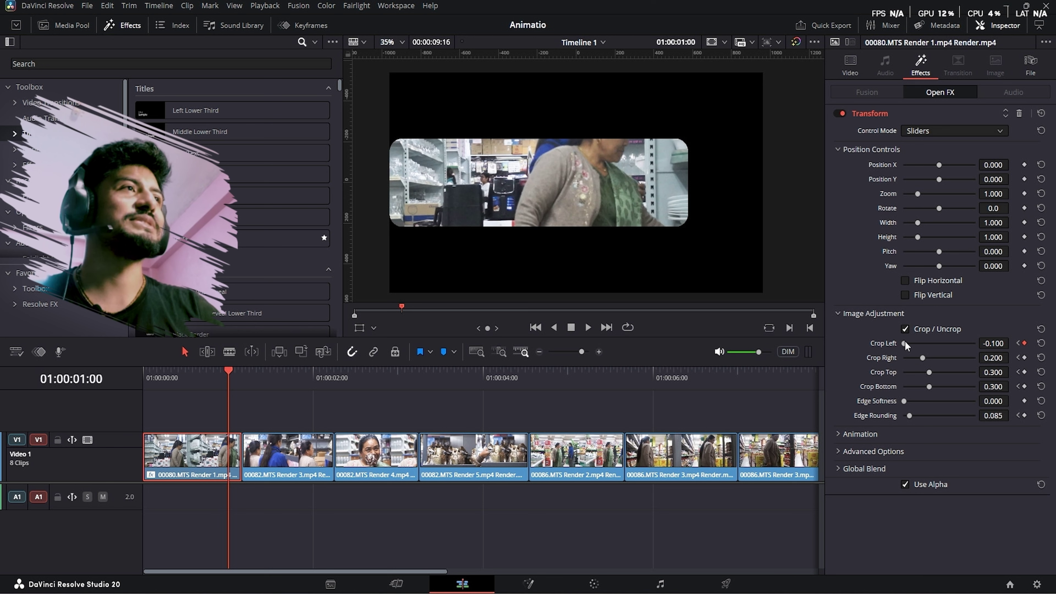
click(1025, 344)
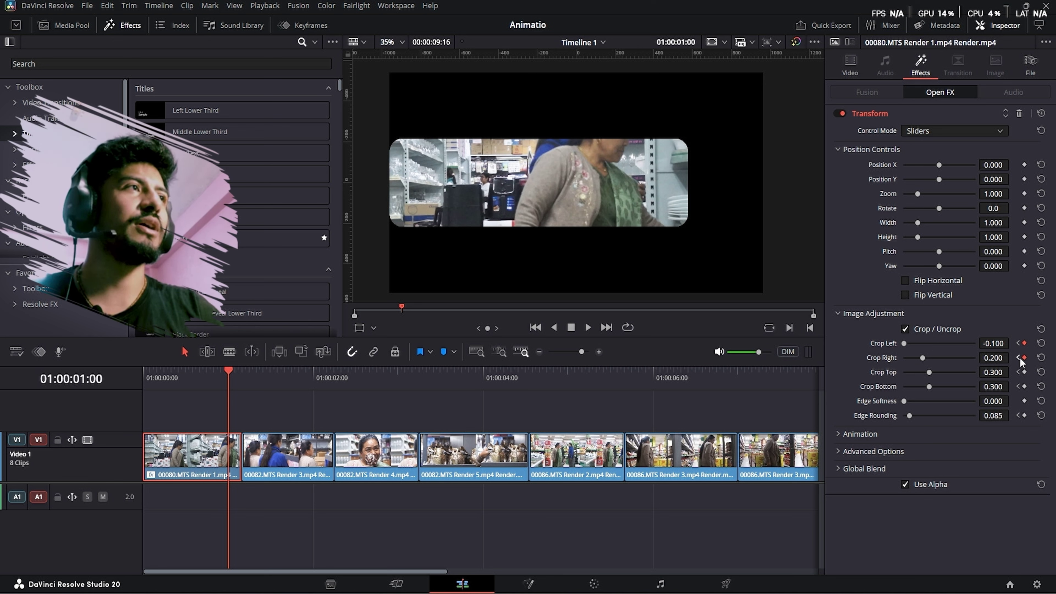
drag(928, 356, 783, 357)
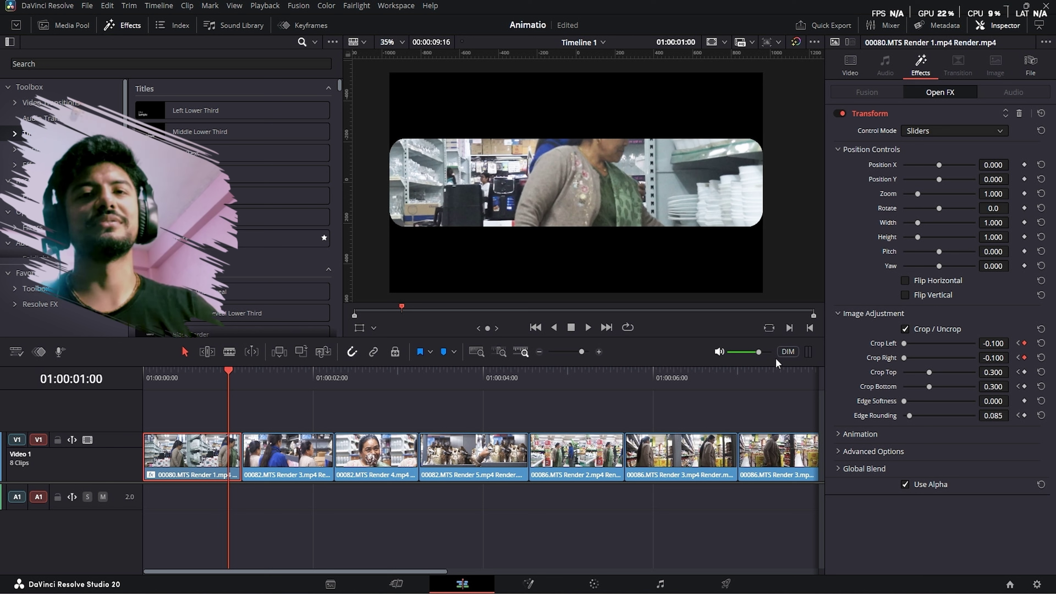
drag(929, 372, 857, 411)
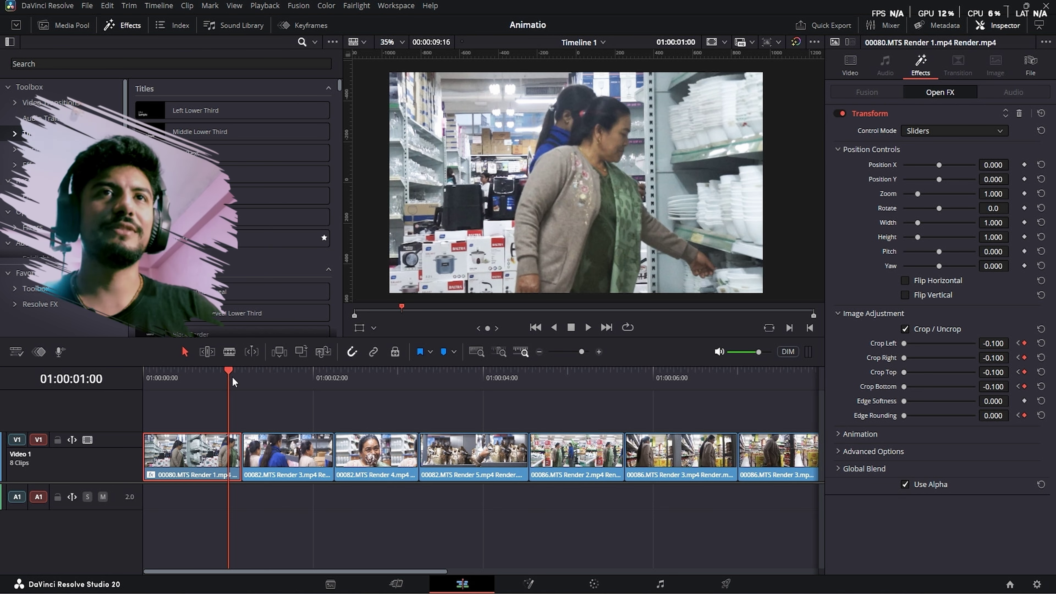
drag(232, 376, 109, 384)
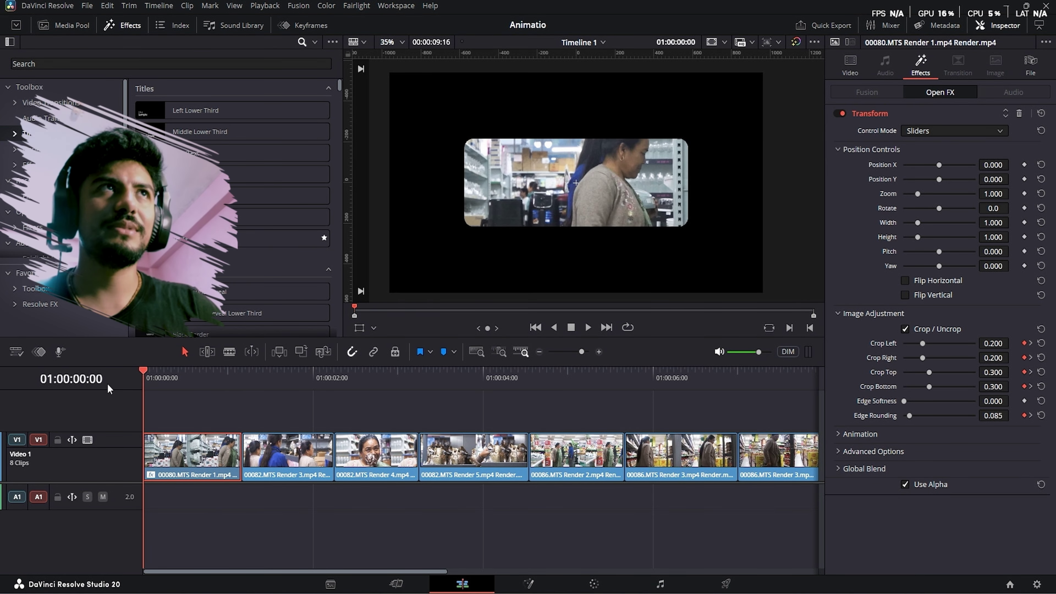
- Play back the first clip's crop and edge rounding animation from the start of the timeline
click(587, 328)
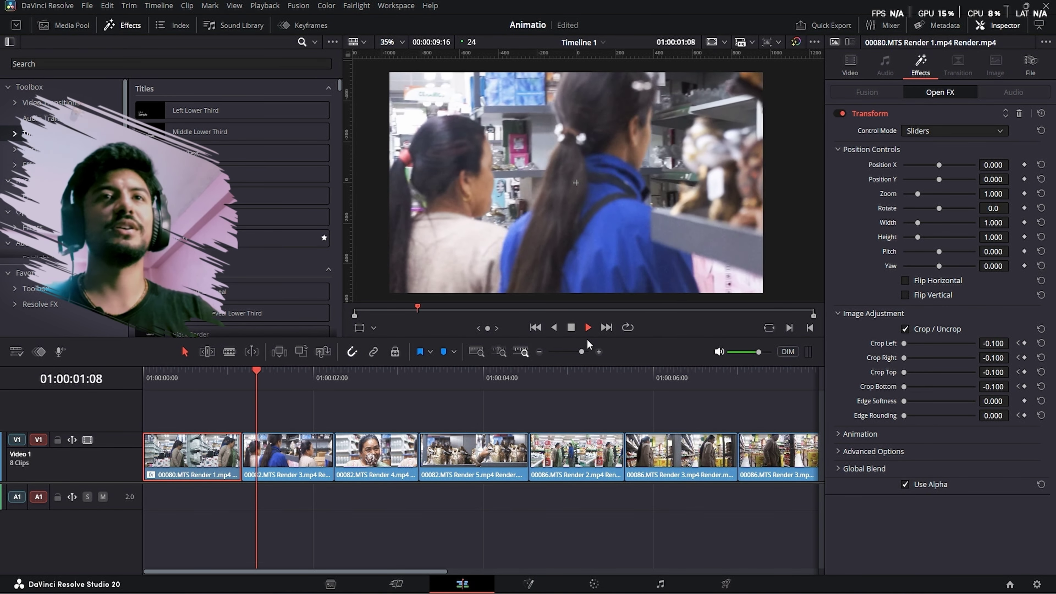
drag(241, 376, 122, 377)
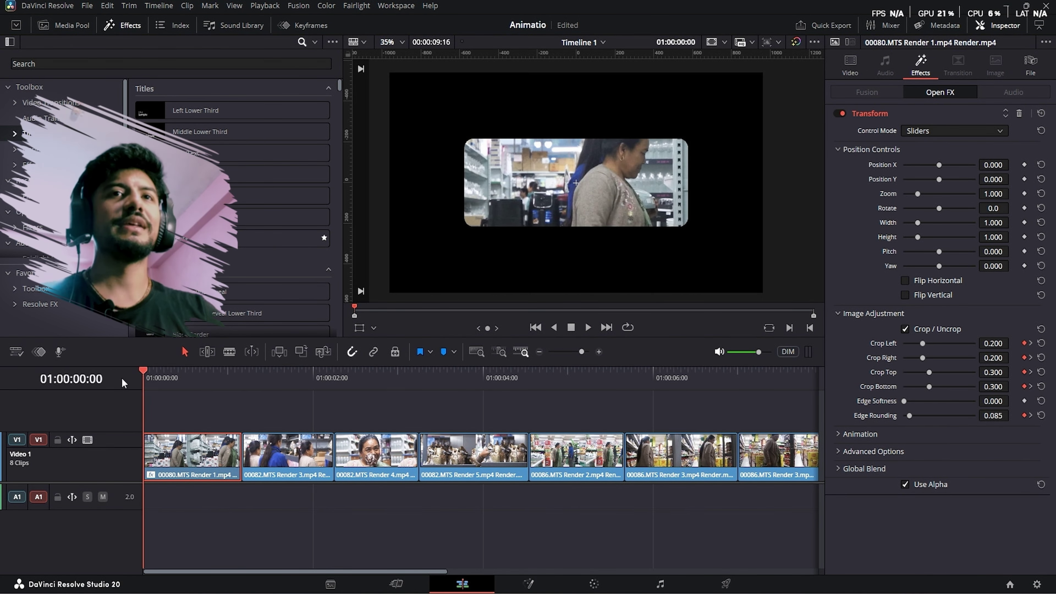
key(space)
key(space)
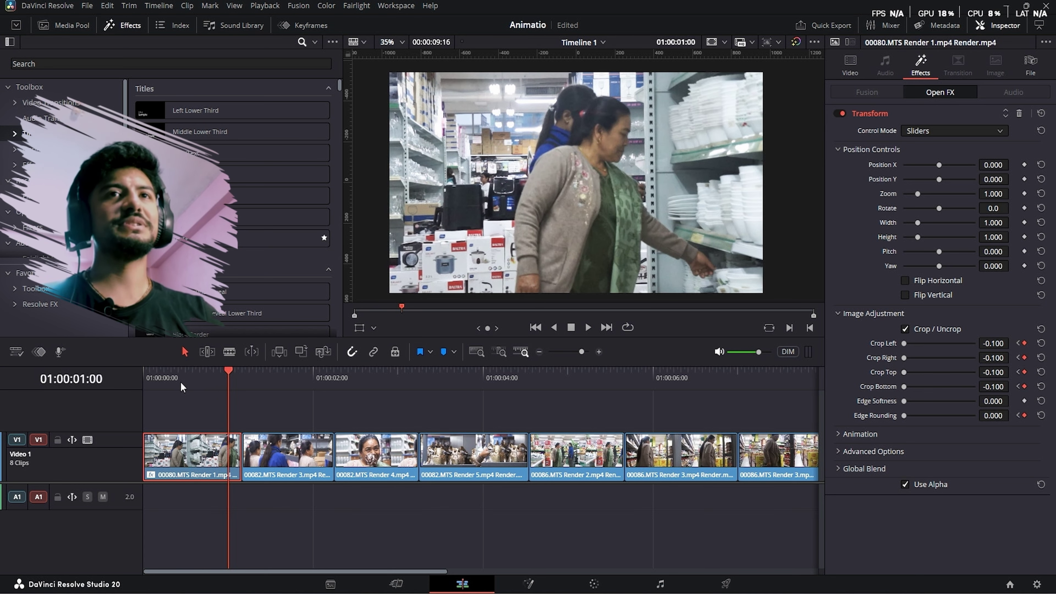
key(space)
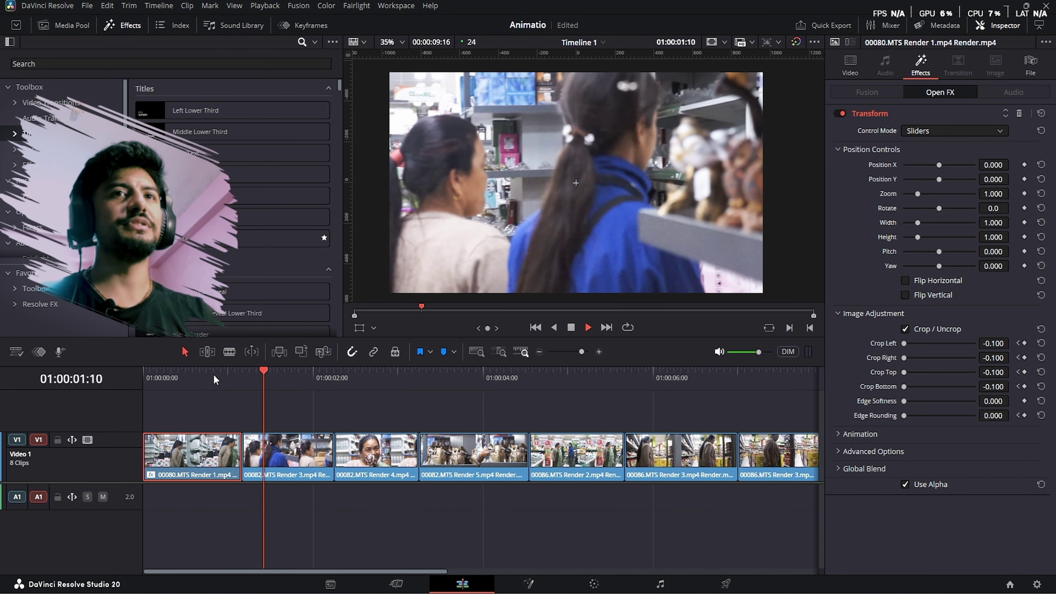
- Mark an out point at 01:00:01:04, loop playback over the first clip, and return the playhead to the start
drag(172, 378, 242, 377)
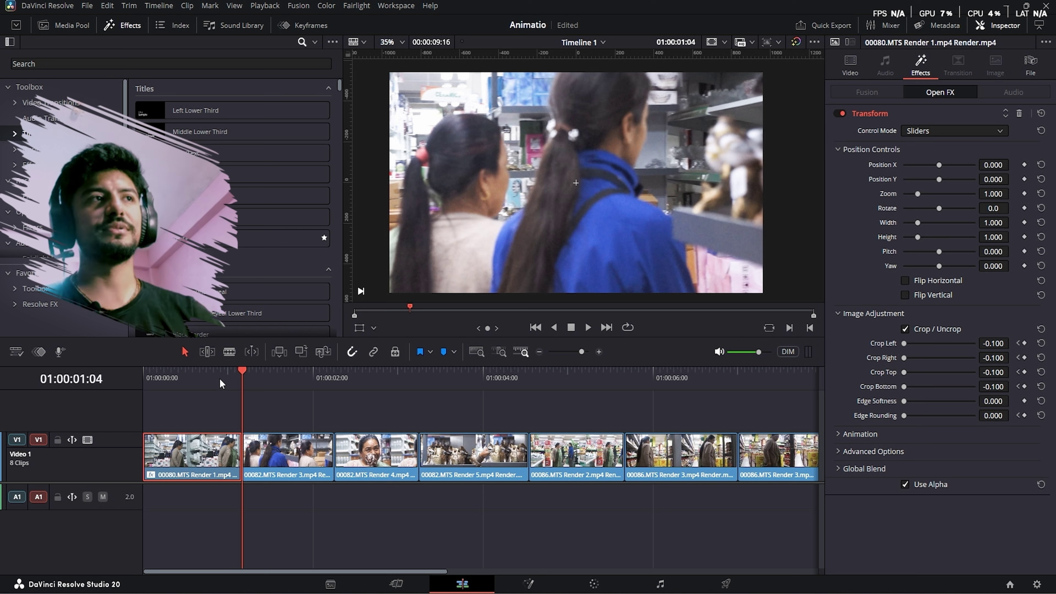
key(o)
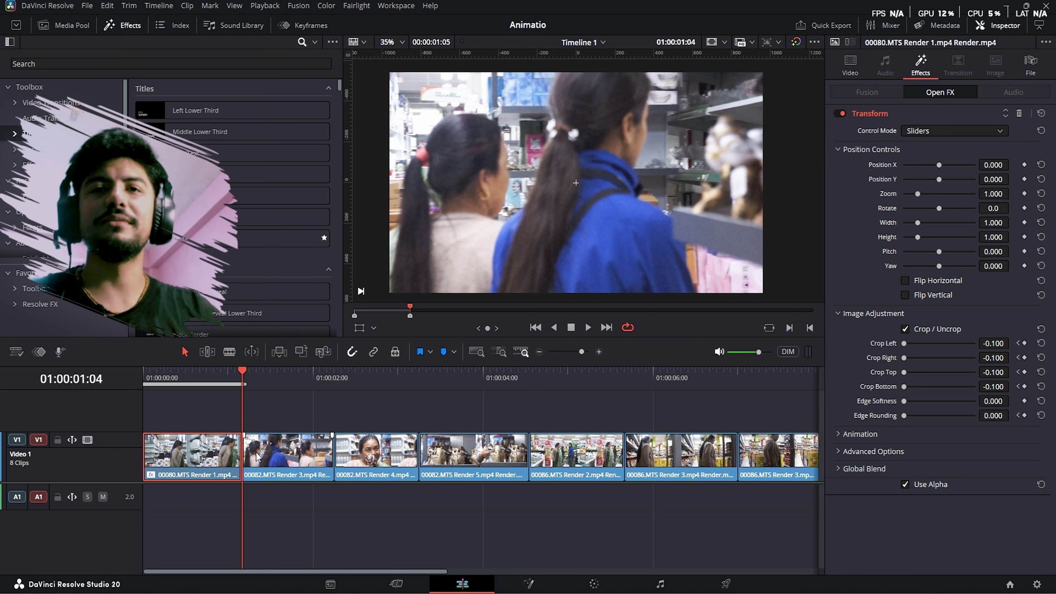
click(586, 327)
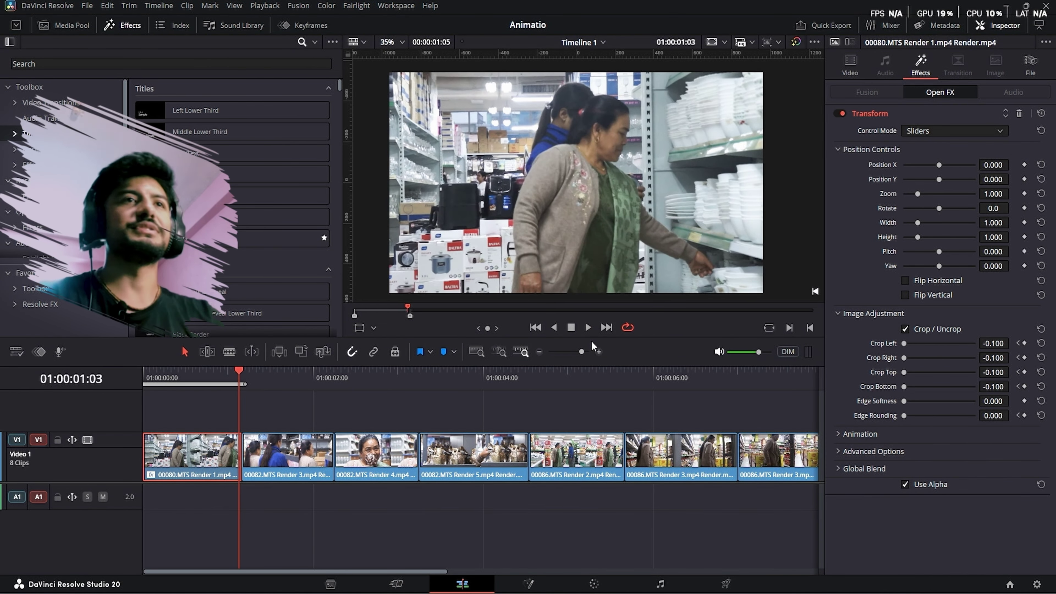
key(space)
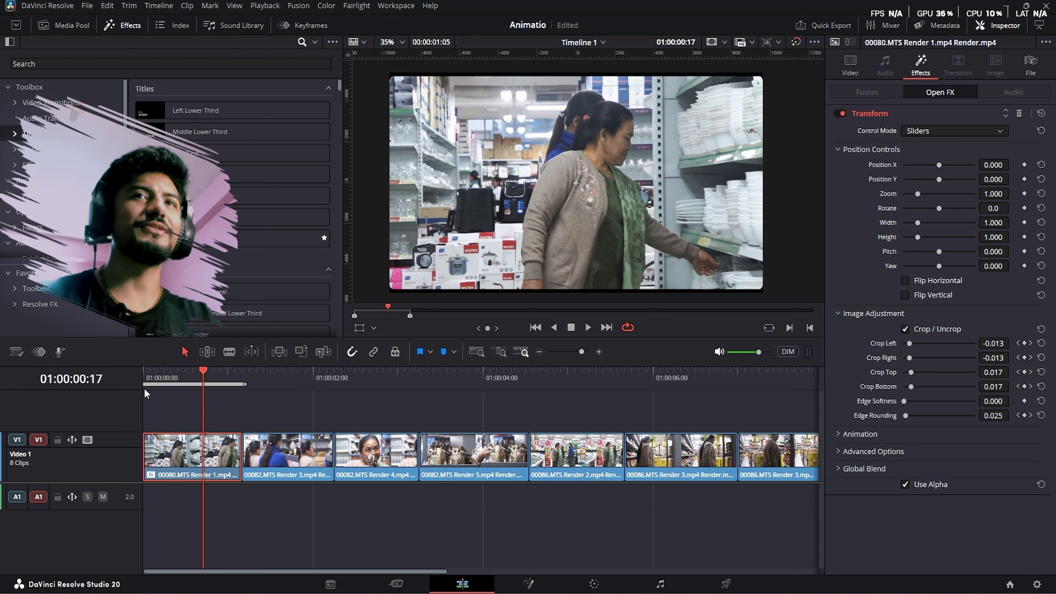
key(Home)
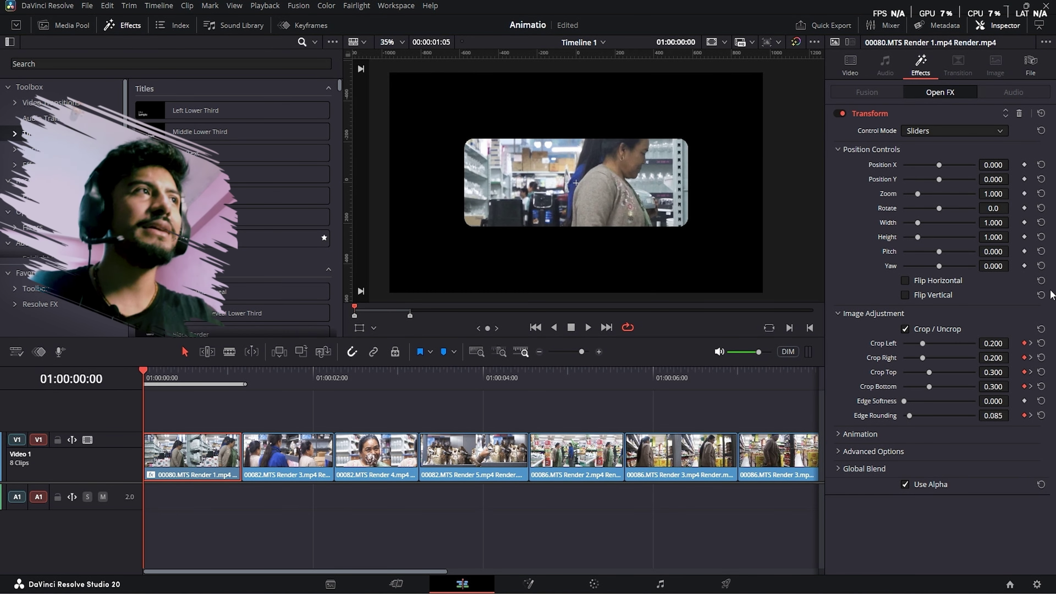
- Scrub to the keyframes at 01:00:01:00 and replay the first clip's crop animation from the start
click(185, 377)
drag(193, 377, 228, 381)
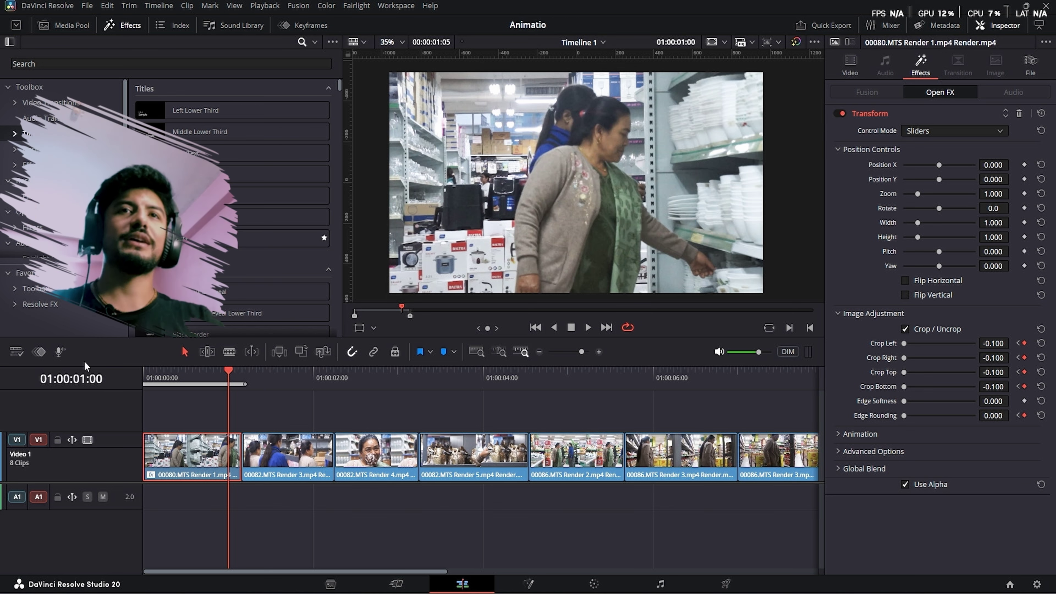
drag(159, 371, 89, 364)
key(space)
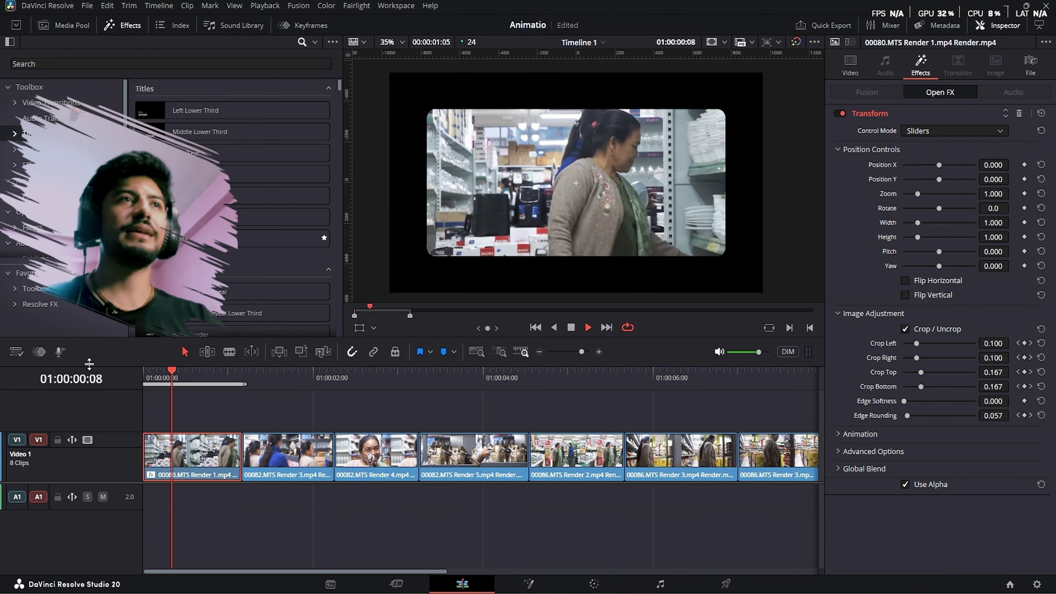
- Clear the timeline's in and out range and play past the end of the first clip's animation
key(alt+x)
key(space)
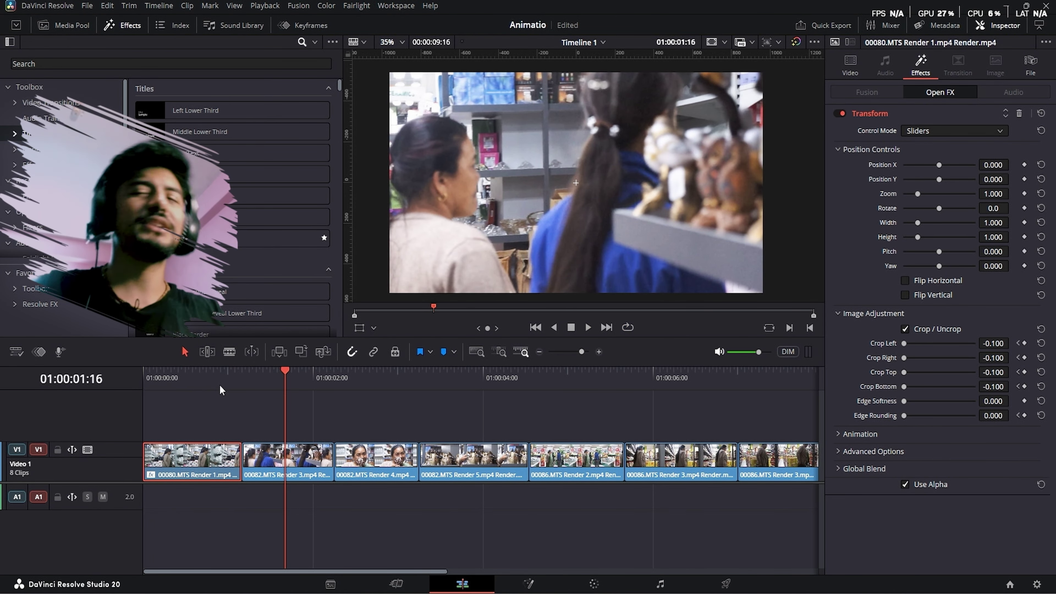
click(222, 386)
key(space)
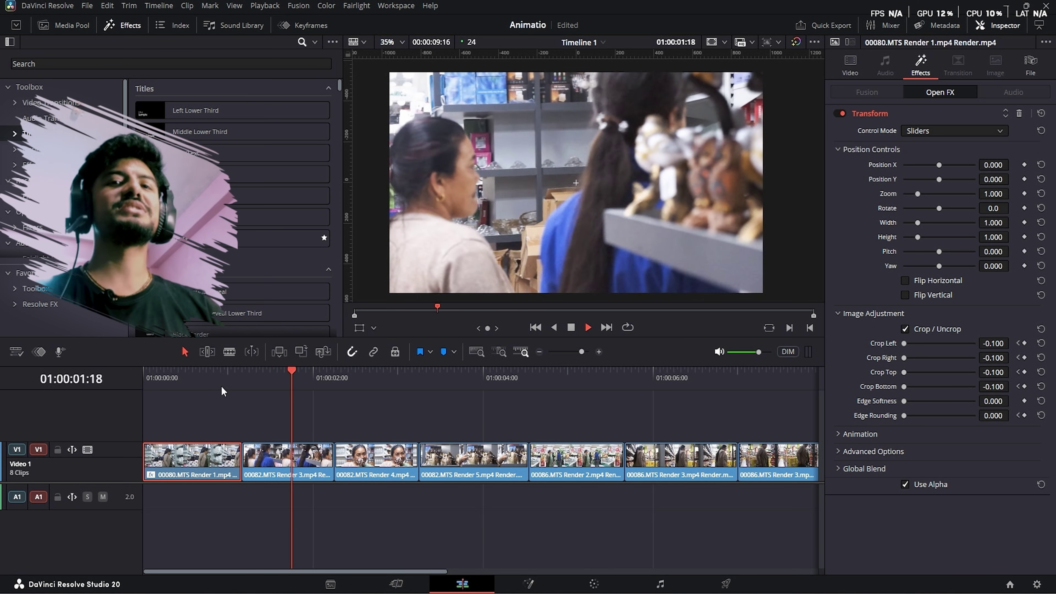
click(212, 375)
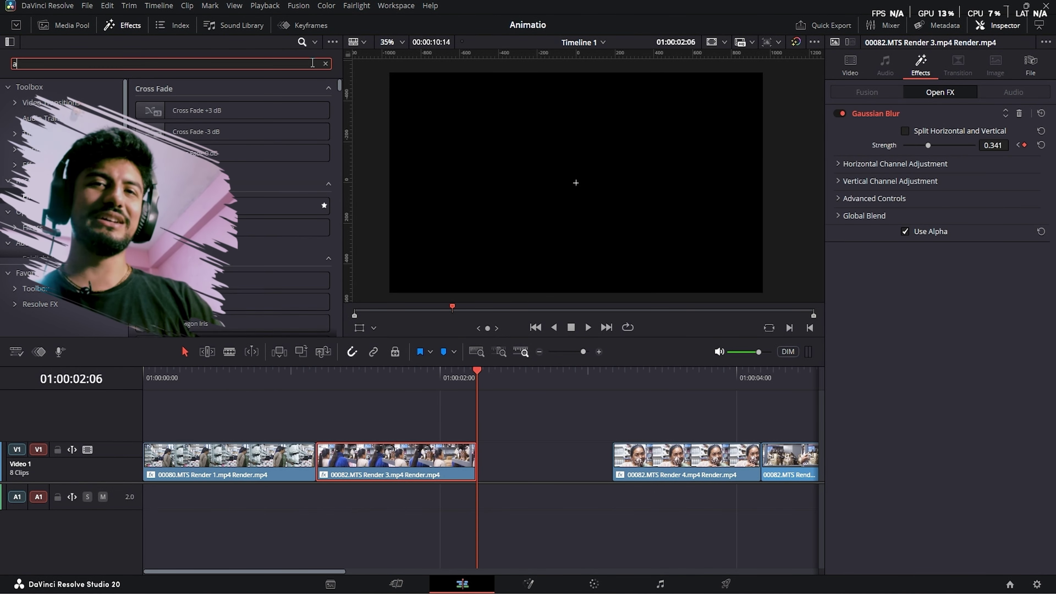
- Search the effects for "adjust", add an Adjustment Clip on a new track above the 00082.MTS Render 3 clip, and select it
text(djust)
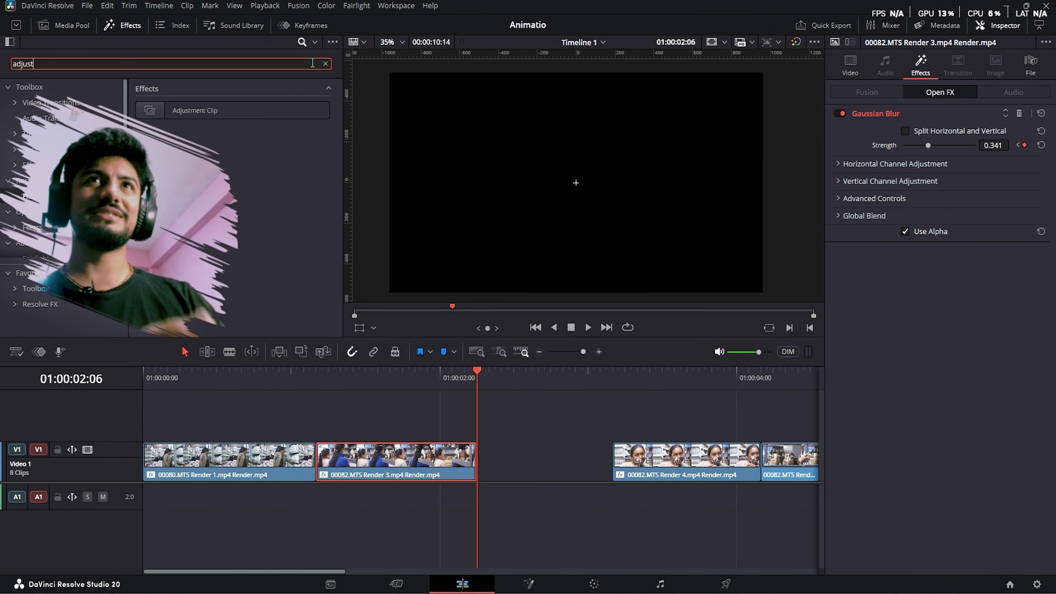
drag(324, 109, 355, 434)
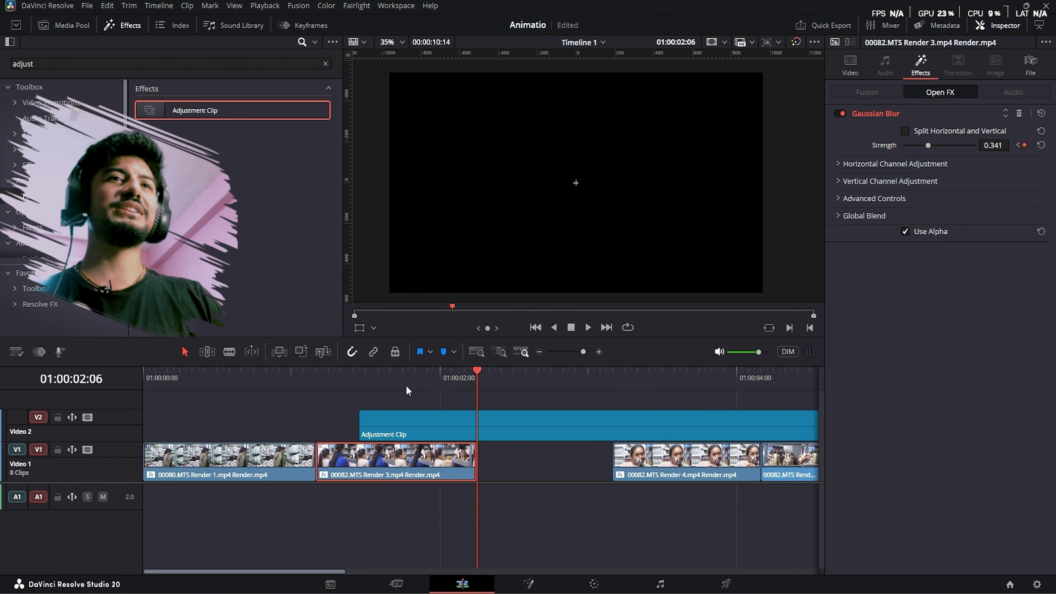
scroll(429, 402, down, 3)
click(368, 434)
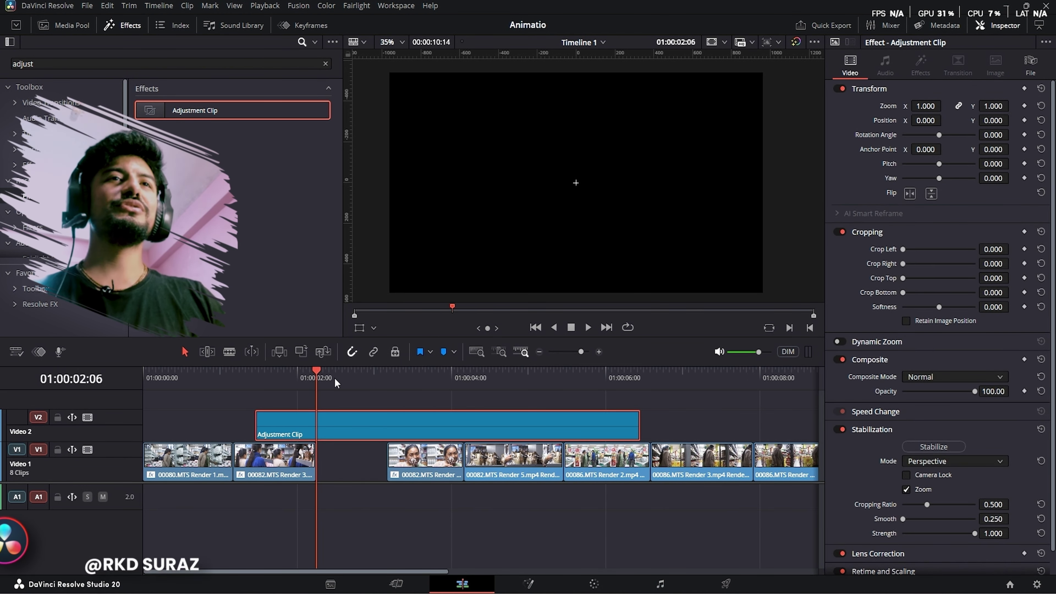
- At 01:00:04:21, try Crop Left 483.700 and Zoom 1.550 on the adjustment clip, and revert both changes
click(339, 373)
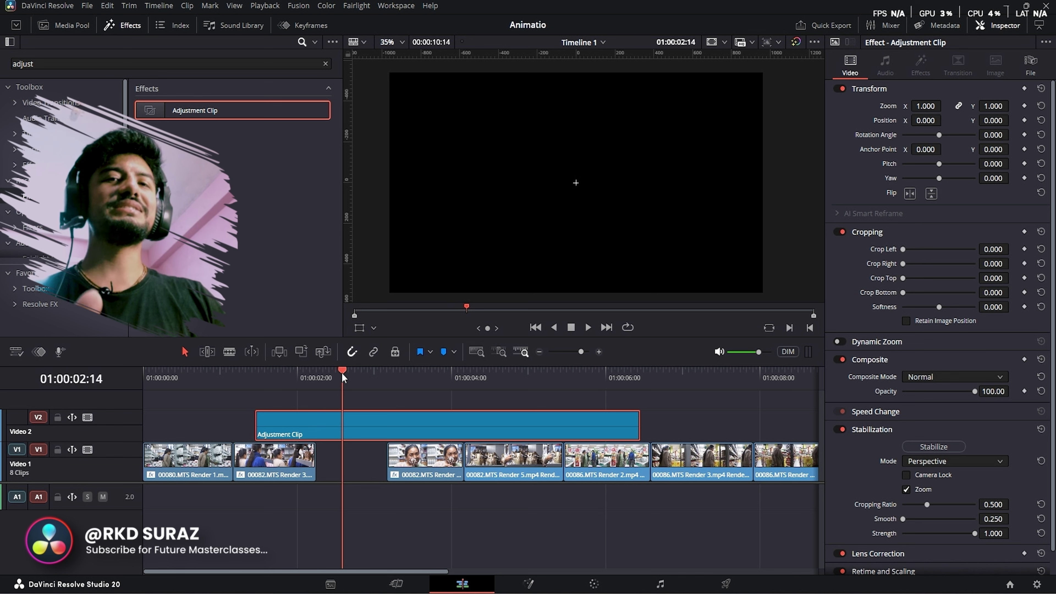
drag(342, 377, 514, 385)
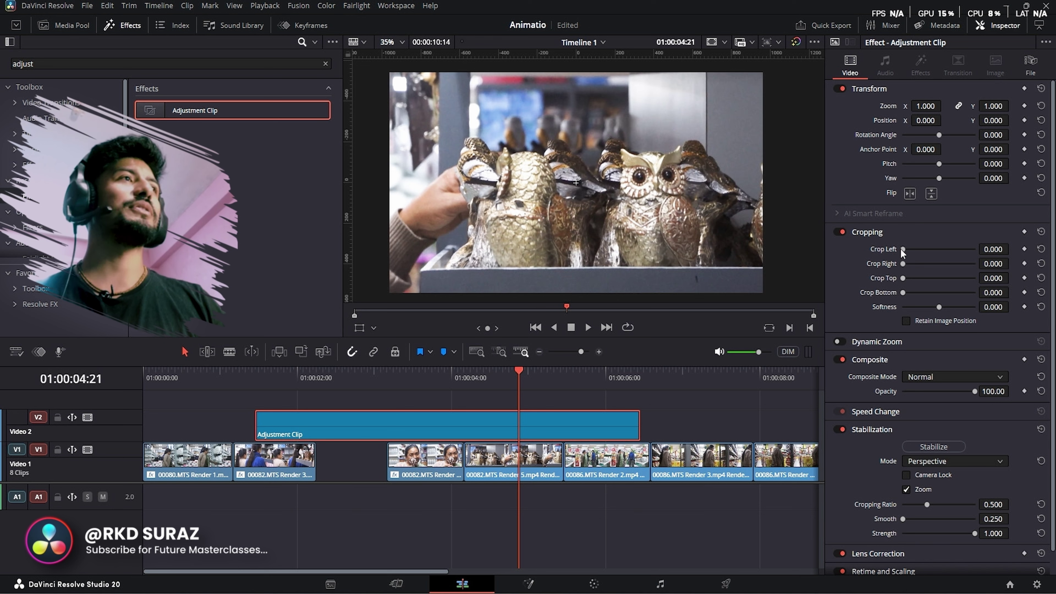
drag(902, 250, 921, 250)
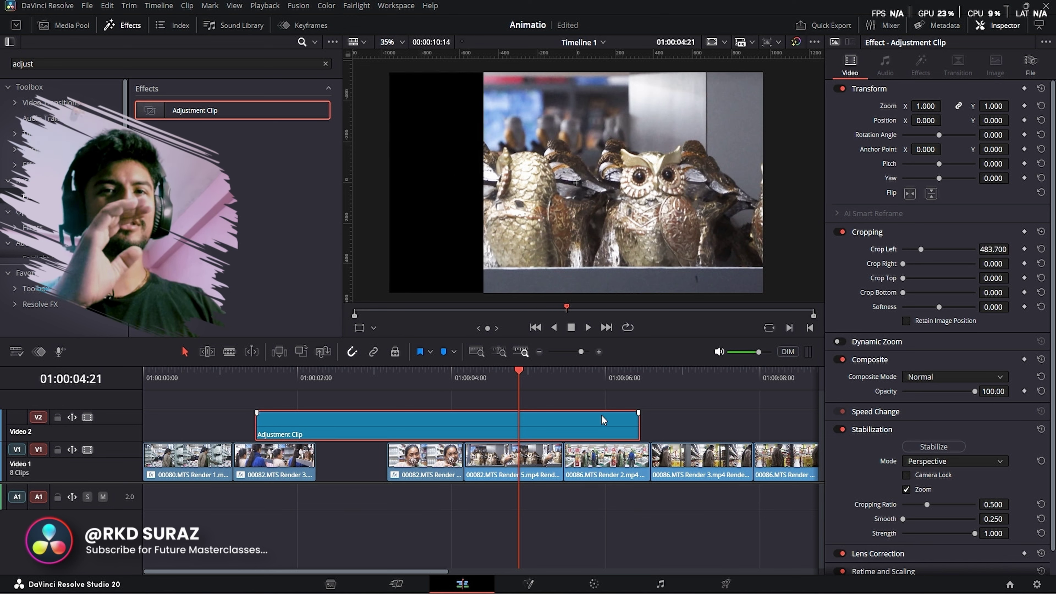
drag(922, 248, 847, 243)
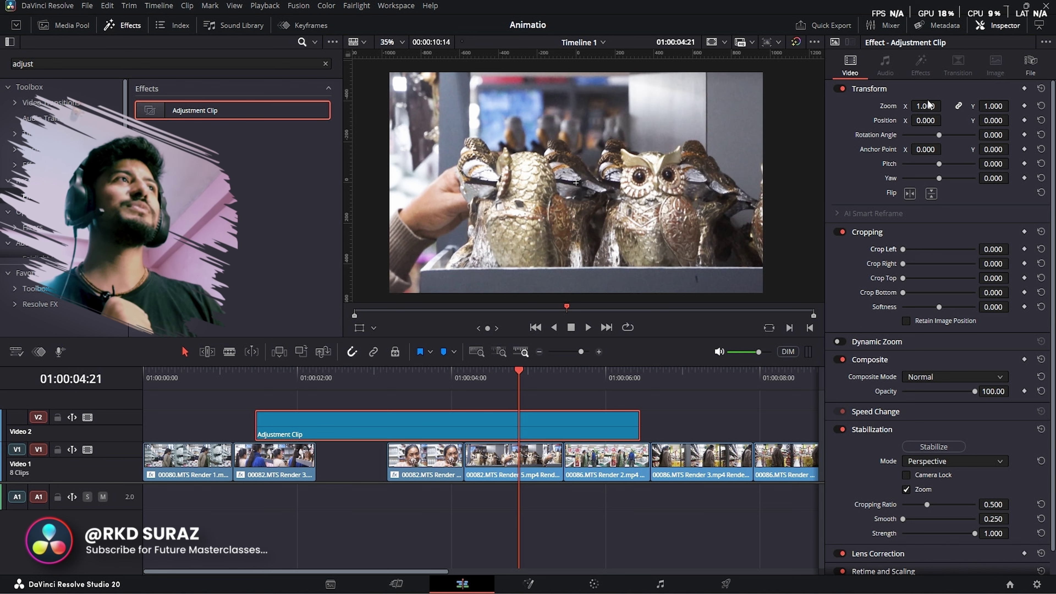
drag(935, 107, 945, 105)
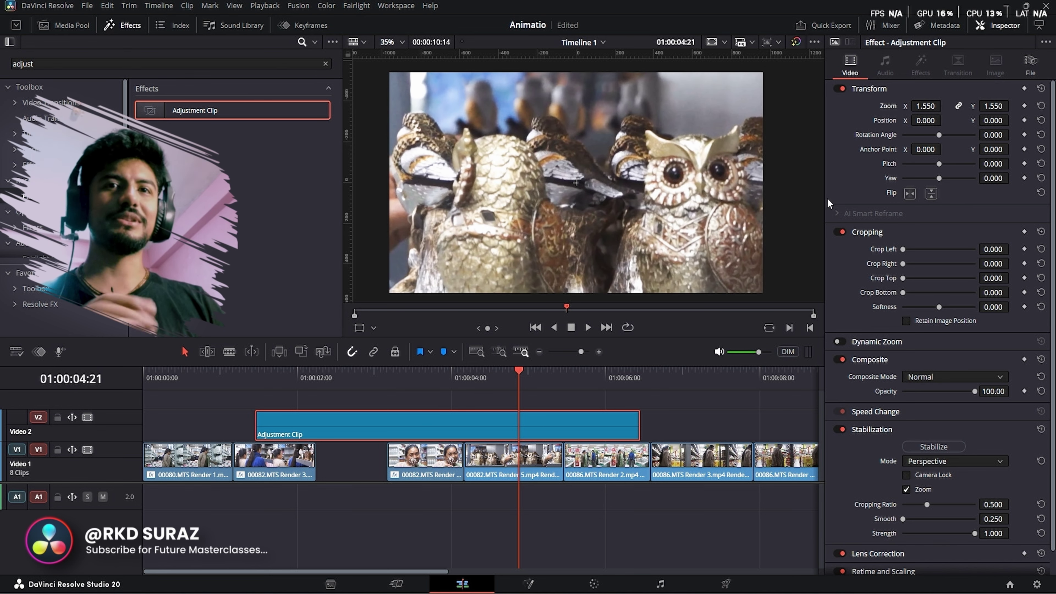
key(ctrl+z)
- Search the effects for "gau", apply Gaussian Blur to the adjustment clip, and set its Strength to 0.953
double_click(25, 64)
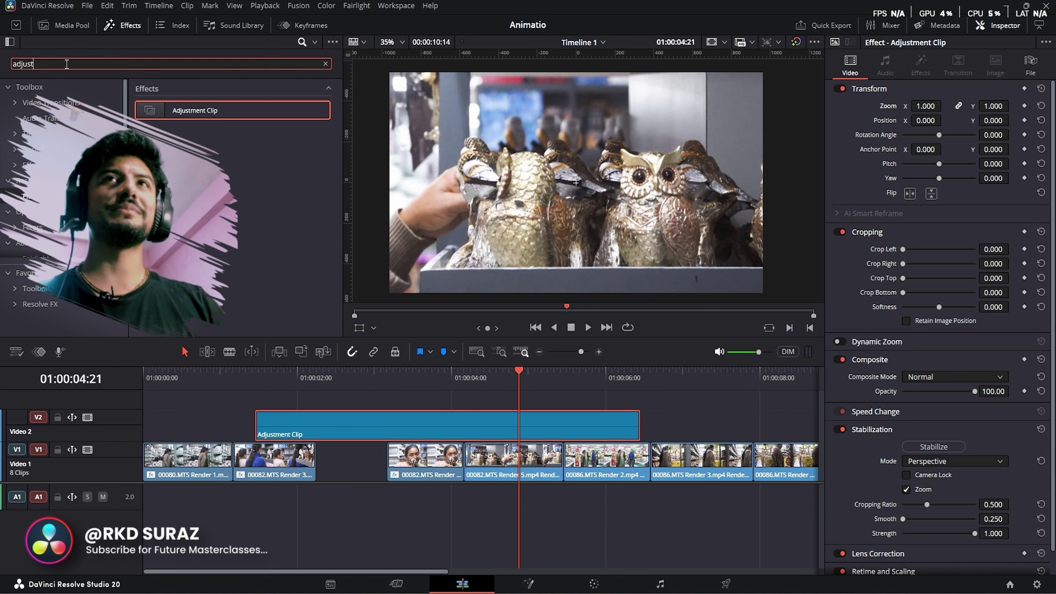
text(gau)
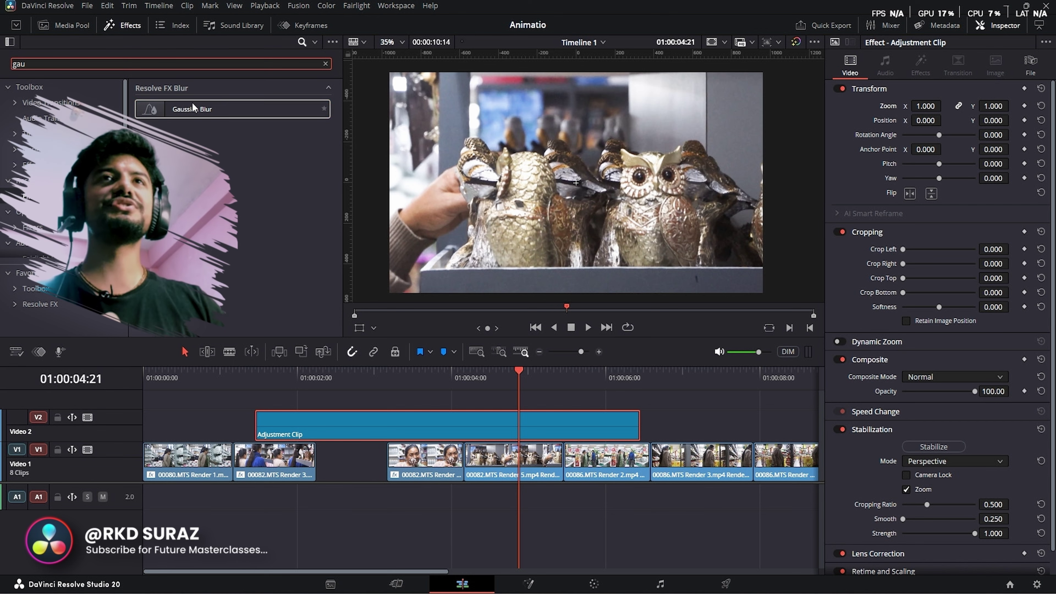
drag(191, 109, 477, 425)
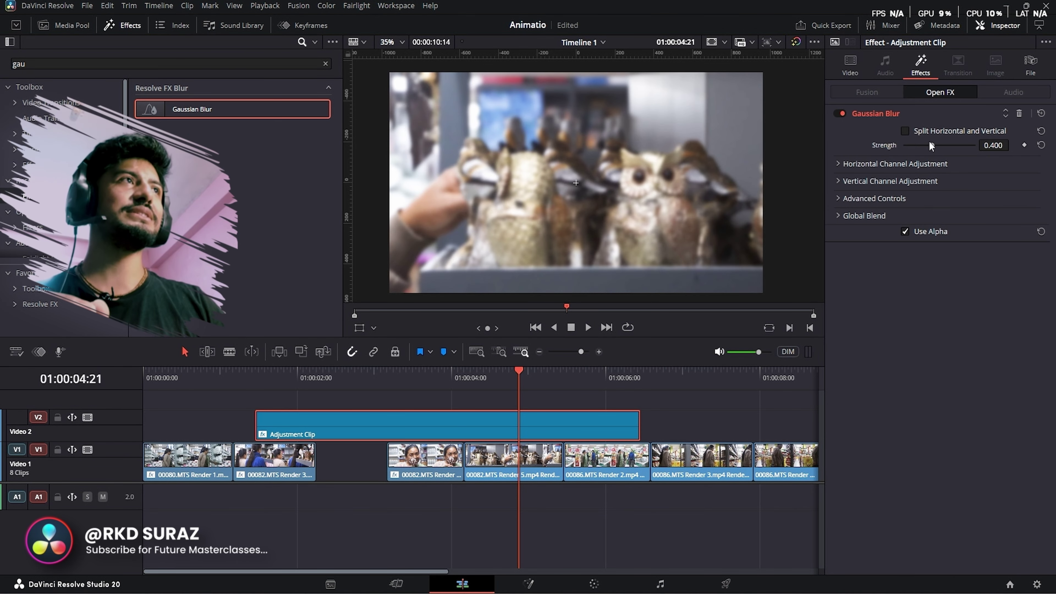
drag(938, 145, 972, 147)
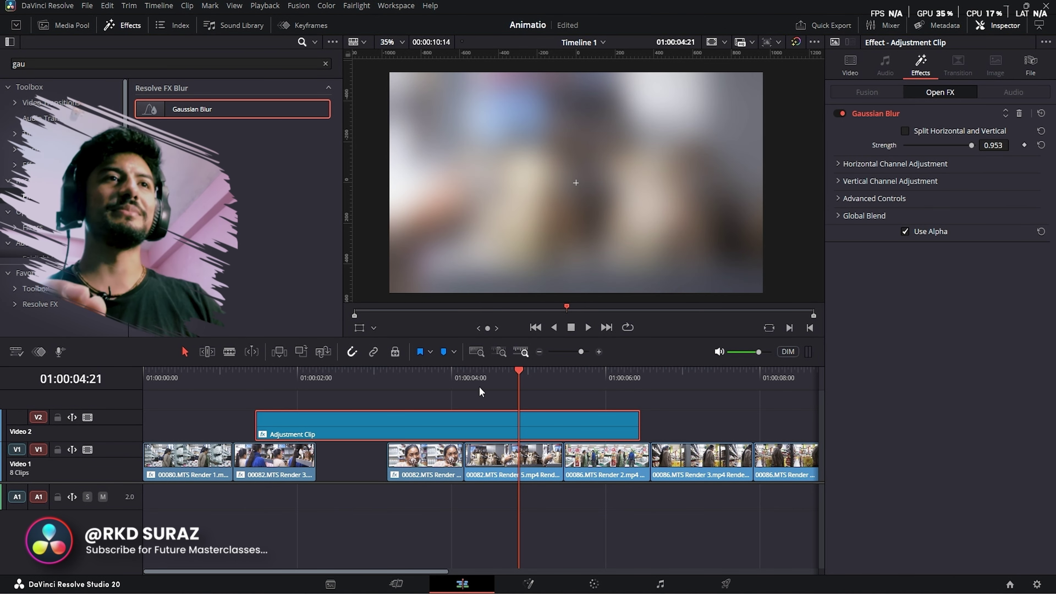
- Scrub through the clips under the adjustment clip to preview the blur
drag(479, 386, 593, 390)
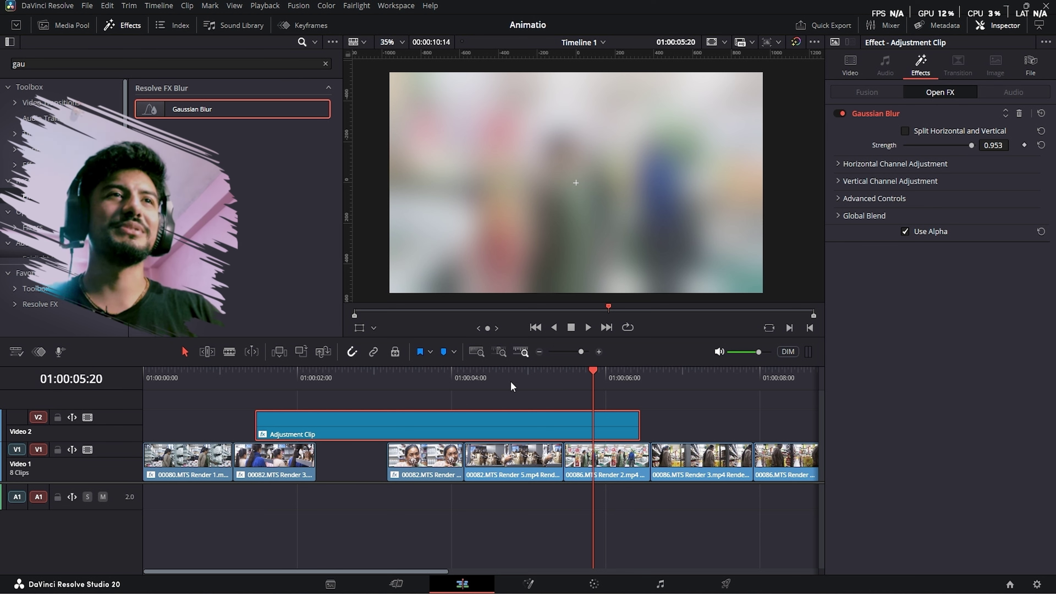
click(326, 384)
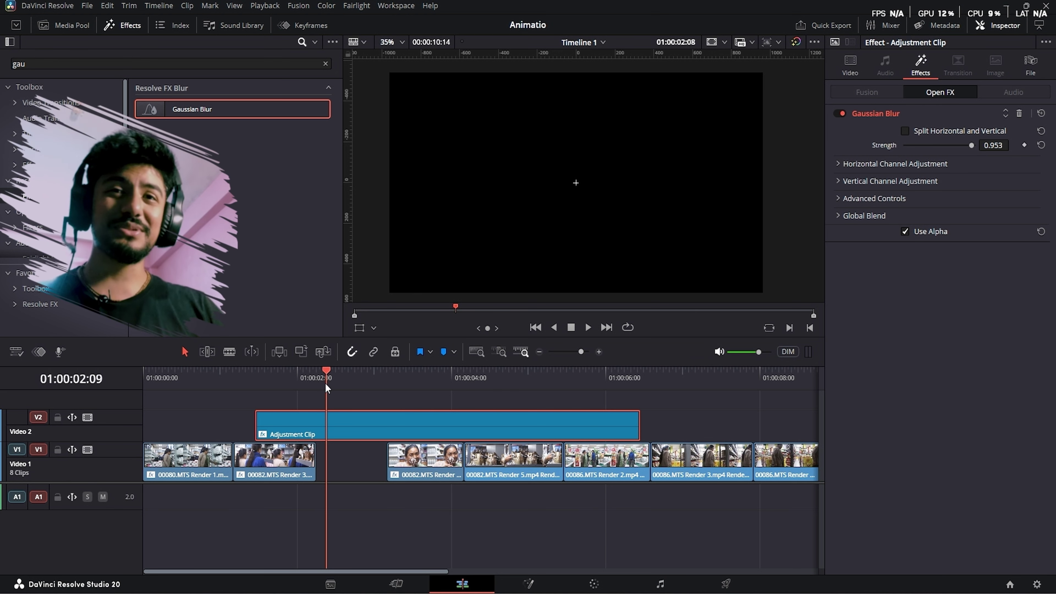
click(464, 380)
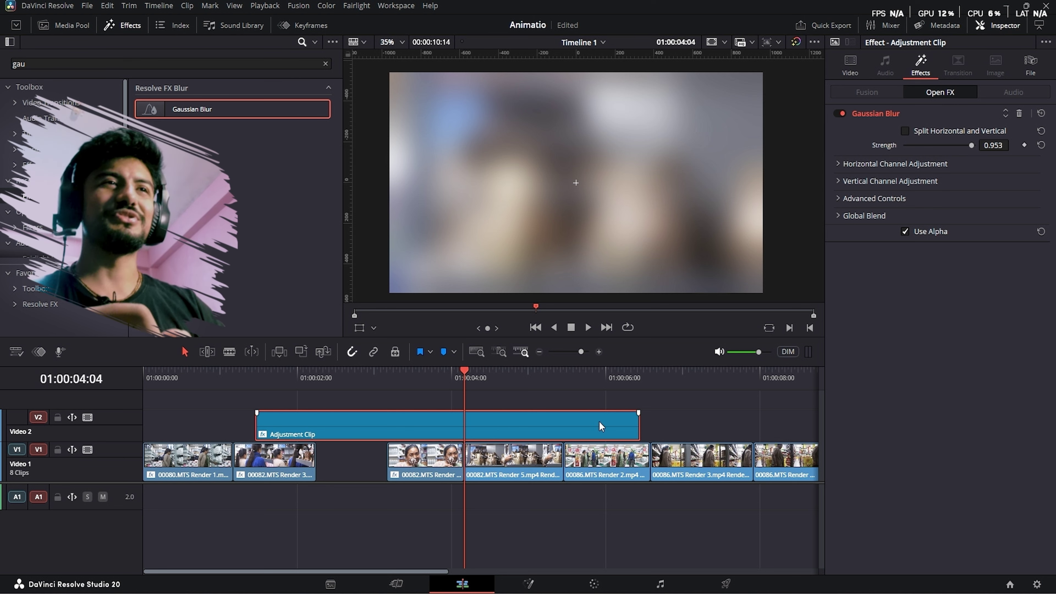
- Trim the adjustment clip's end back into the gap and move all following clips up against the 00082.MTS Render 3 clip
drag(638, 422, 363, 422)
click(413, 378)
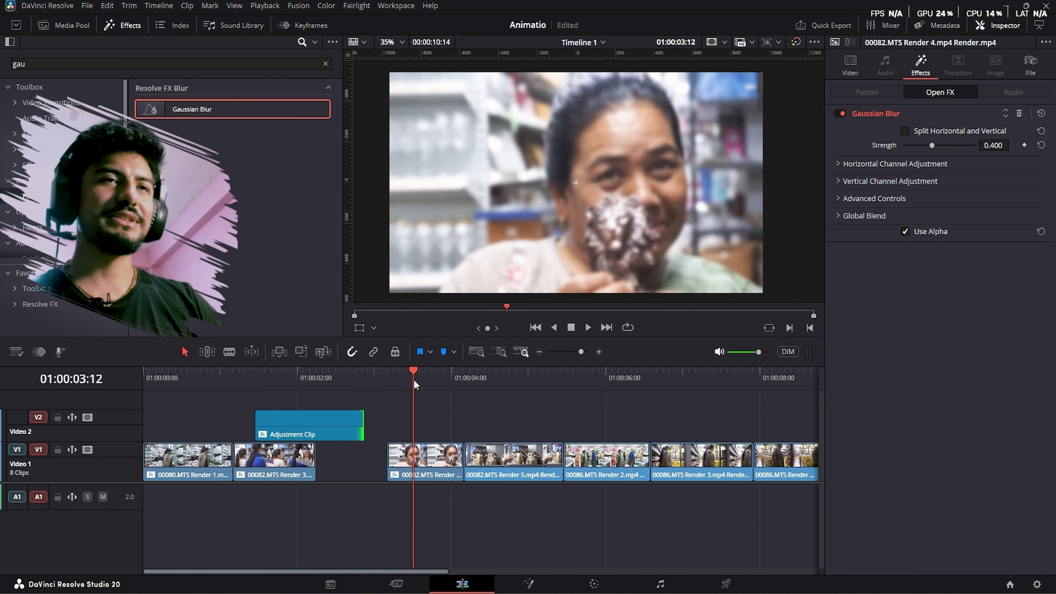
key(y)
drag(434, 461, 357, 466)
- Remove the Gaussian Blur from the 00082.MTS Render 3 and Render 4 clips and select the adjustment clip
click(327, 435)
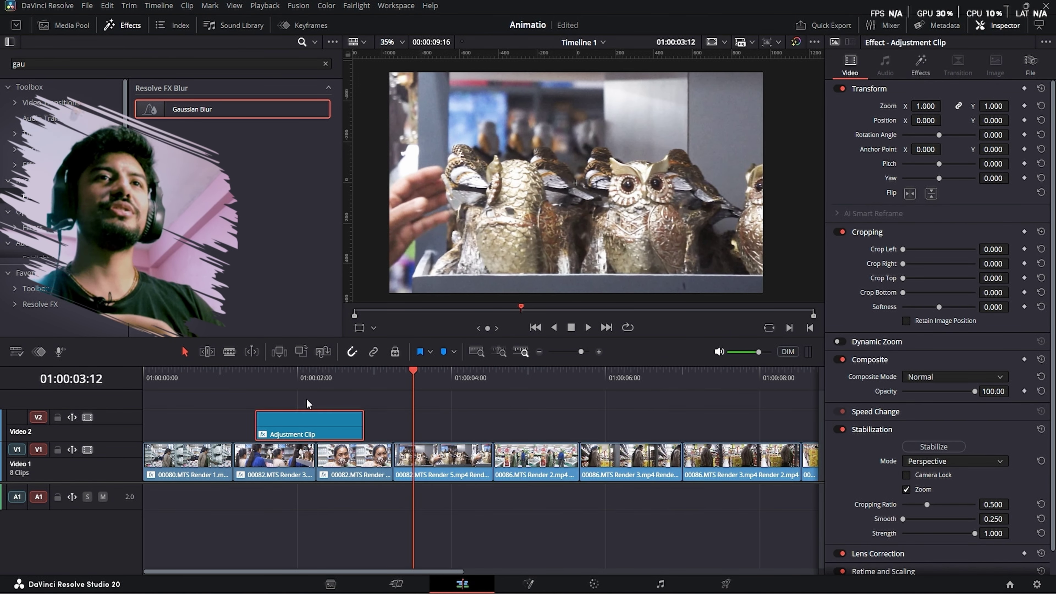
click(300, 390)
click(302, 440)
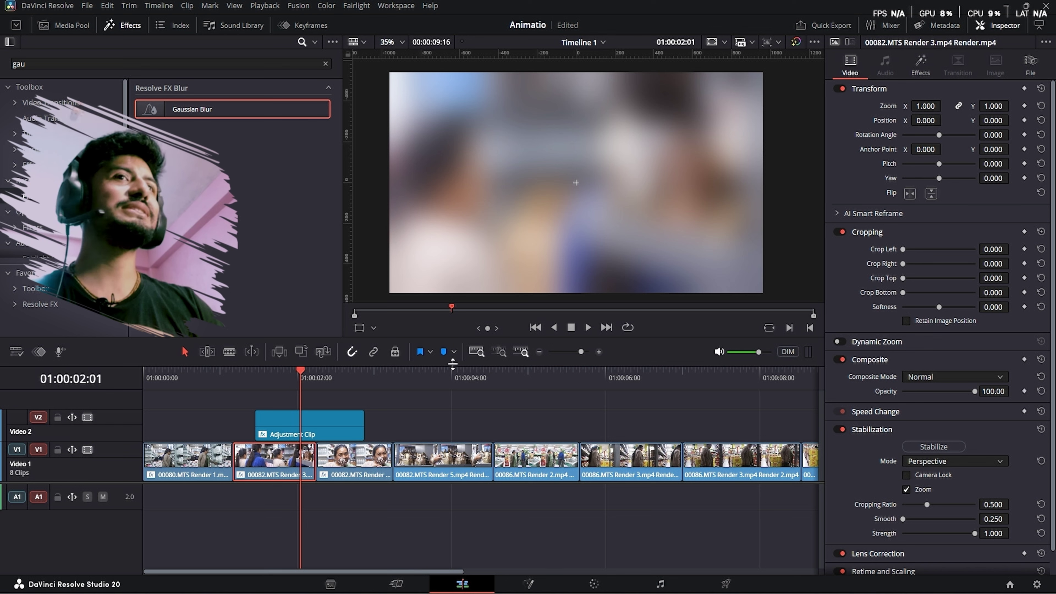
click(311, 421)
- Step the playhead five frames back from the cut at 01:00:02:06 and move the adjustment clip to start at 01:00:02:01
click(317, 380)
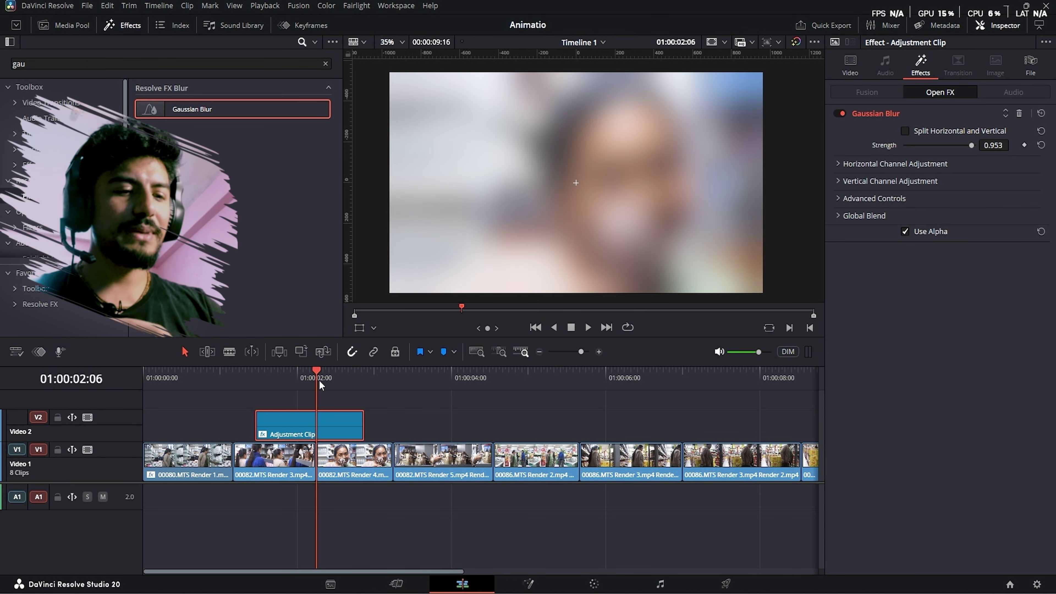
key(Left)
key(Left)
key(Left)
key(Left)
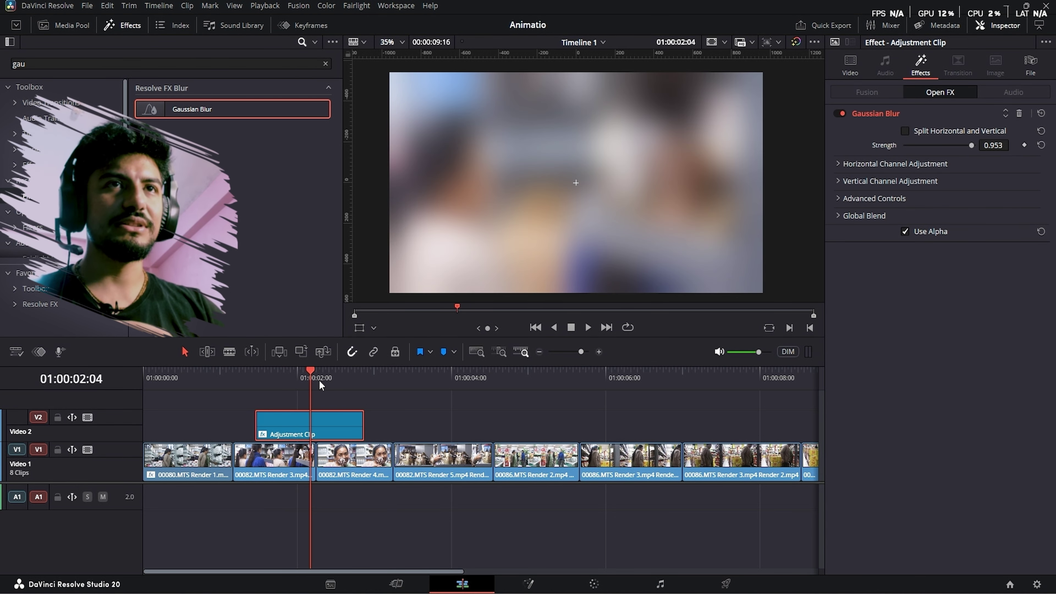
key(Left)
drag(315, 423, 359, 424)
- Trim the adjustment clip's end to 01:00:02:11, ten frames after its start
key(Right)
key(Right)
key(Right)
key(Right)
key(Right)
key(Right)
key(Right)
key(Right)
key(Right)
key(Right)
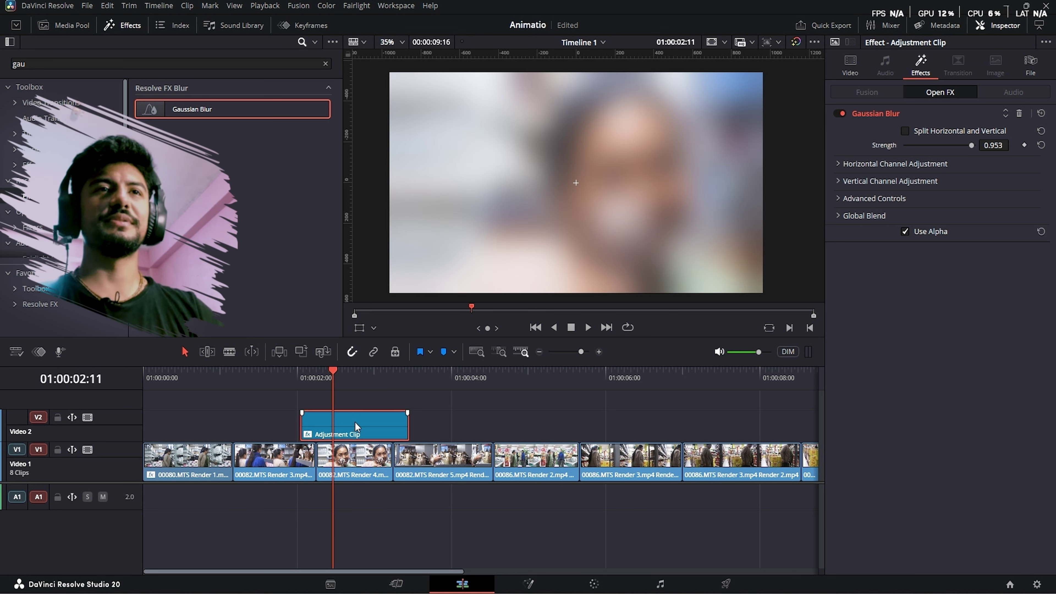
drag(406, 426, 332, 425)
- Set the adjustment clip's Gaussian Blur Strength to 0.000 with a keyframe at the clip's start, 01:00:02:01
click(292, 372)
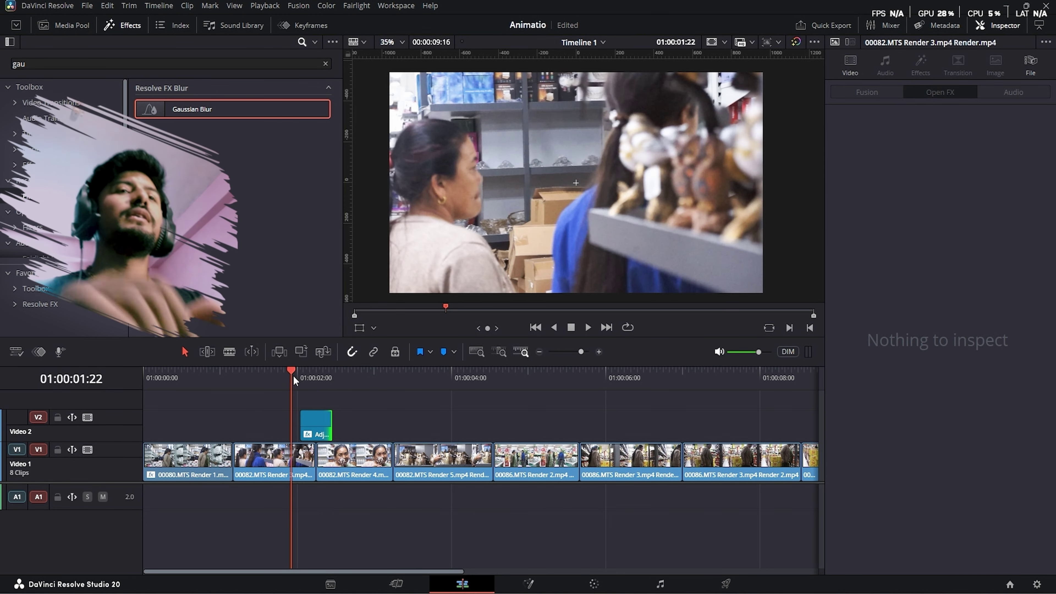
drag(295, 374, 301, 375)
click(313, 428)
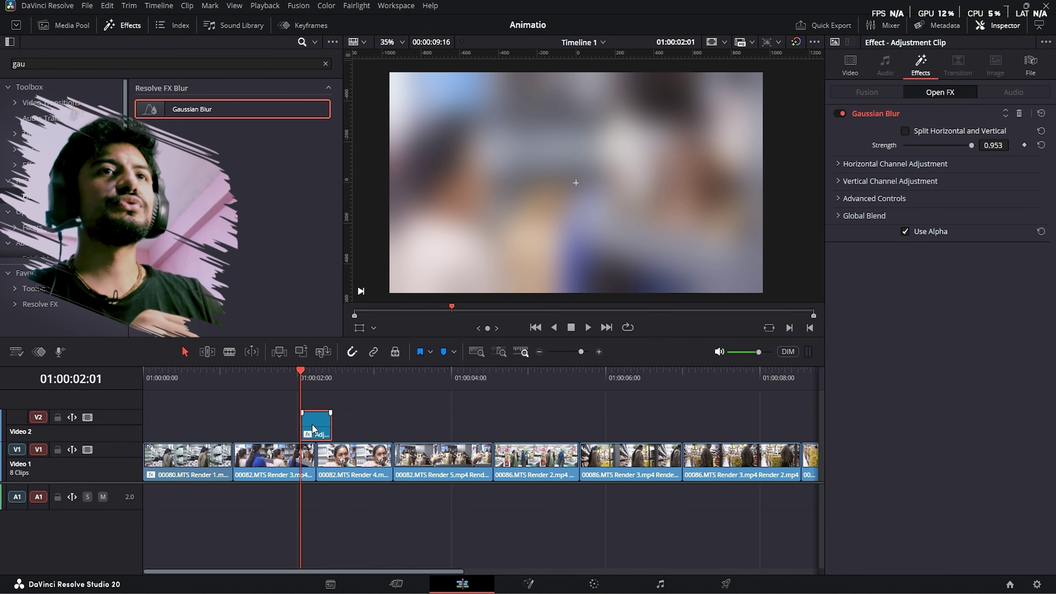
drag(971, 145, 911, 144)
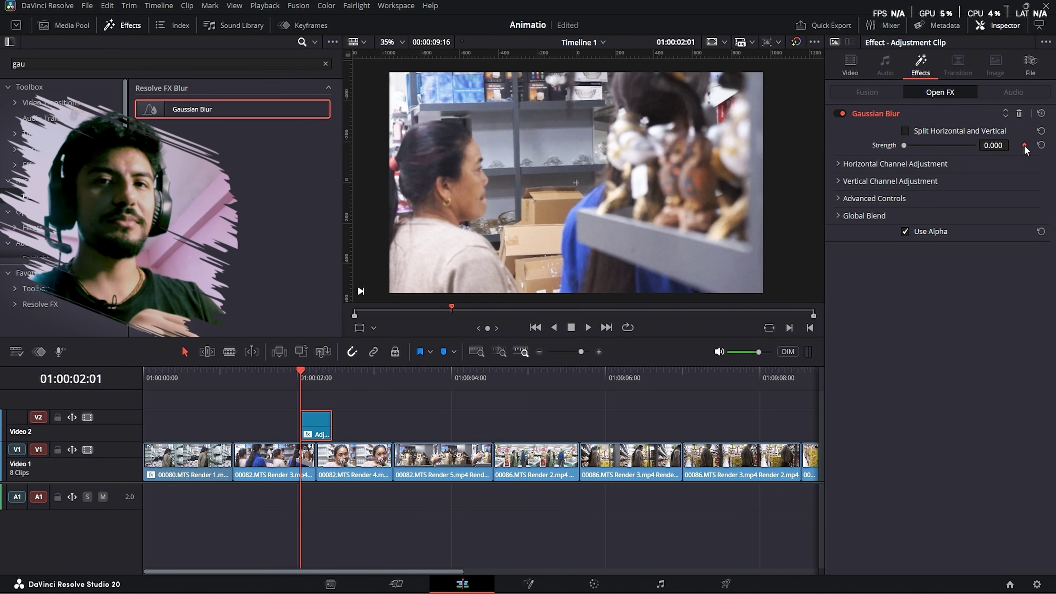
- Keyframe the Gaussian Blur Strength at 0.829 on the cut at 01:00:02:06 and at 0.000 at 01:00:02:11
drag(301, 377, 315, 379)
drag(901, 145, 963, 150)
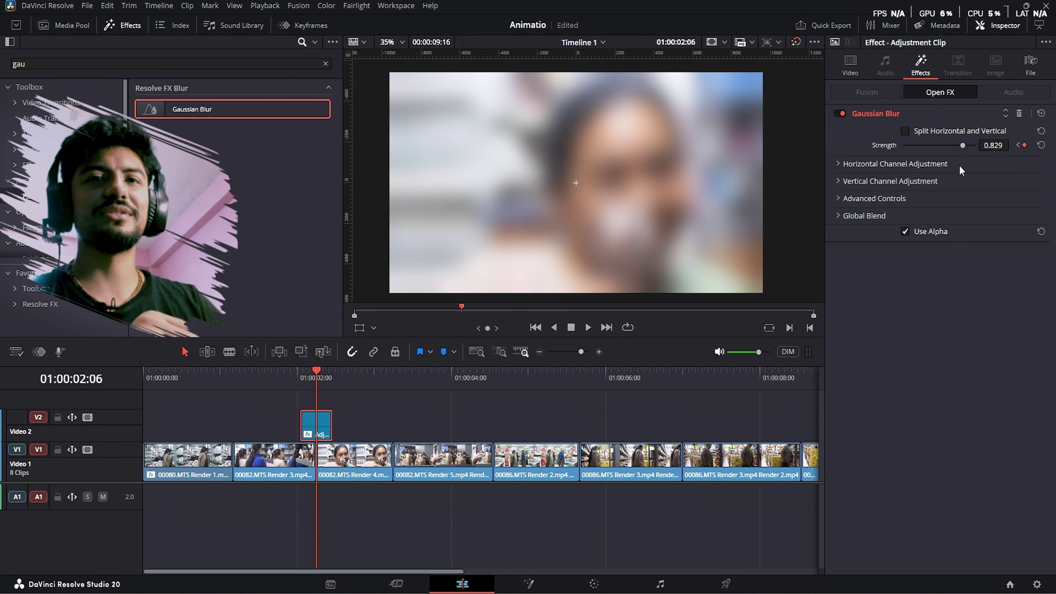
drag(316, 381, 333, 378)
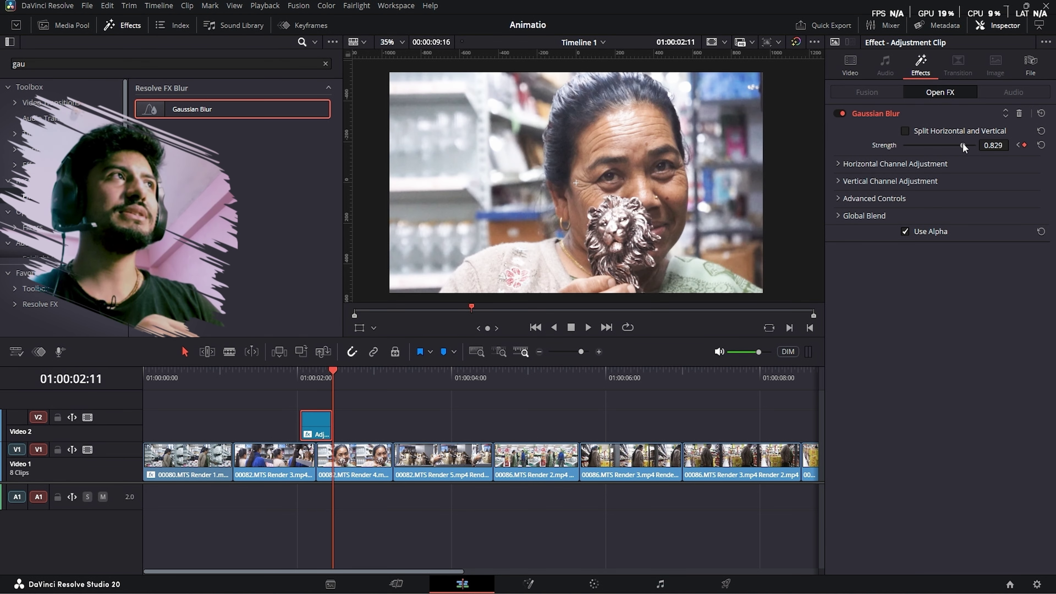
double_click(963, 143)
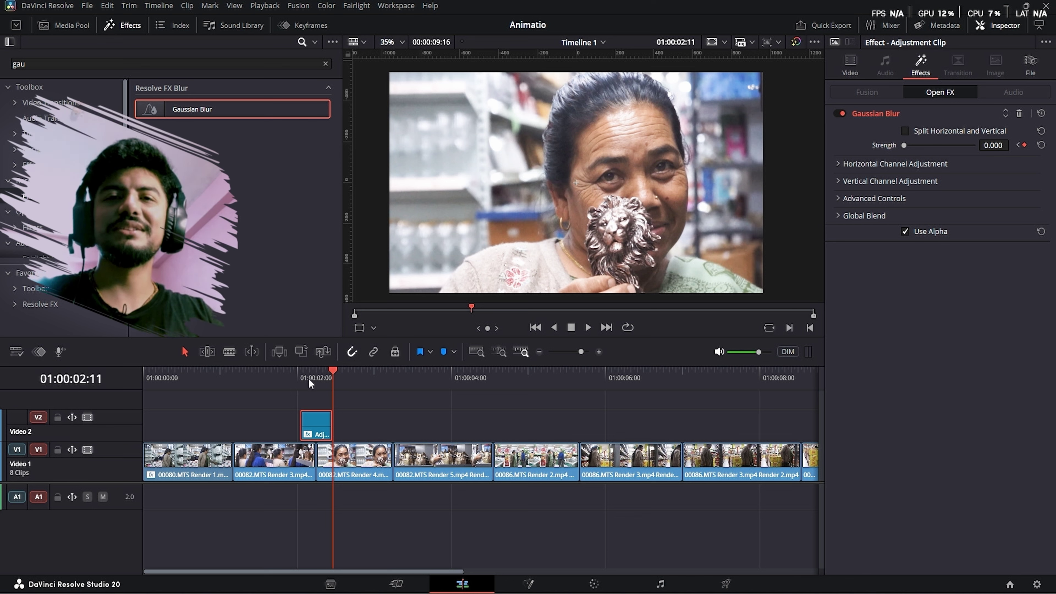
- Play the timeline from before the adjustment clip twice to preview the blur transition
click(243, 378)
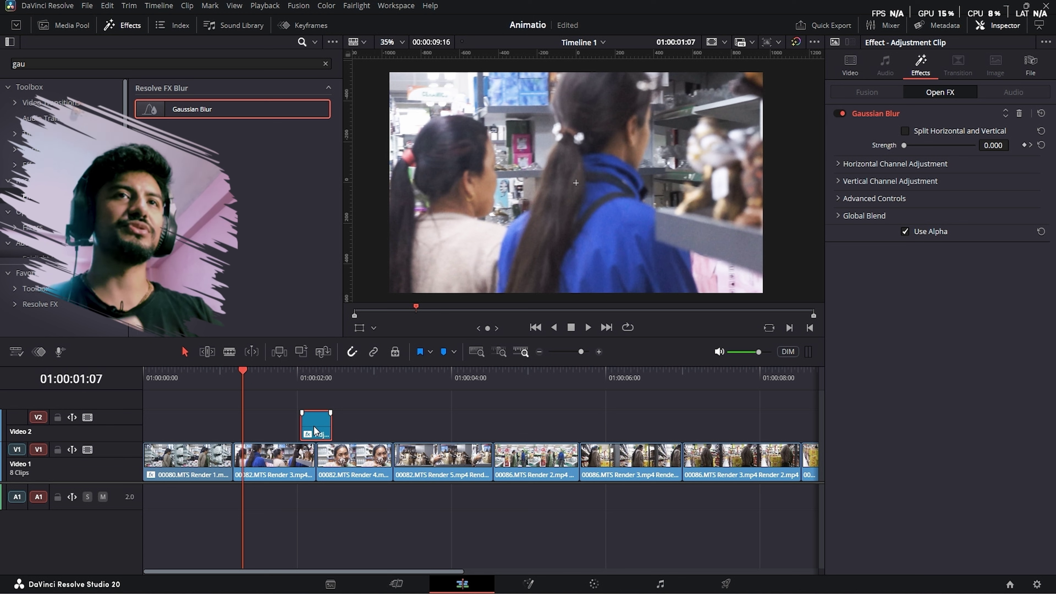
key(space)
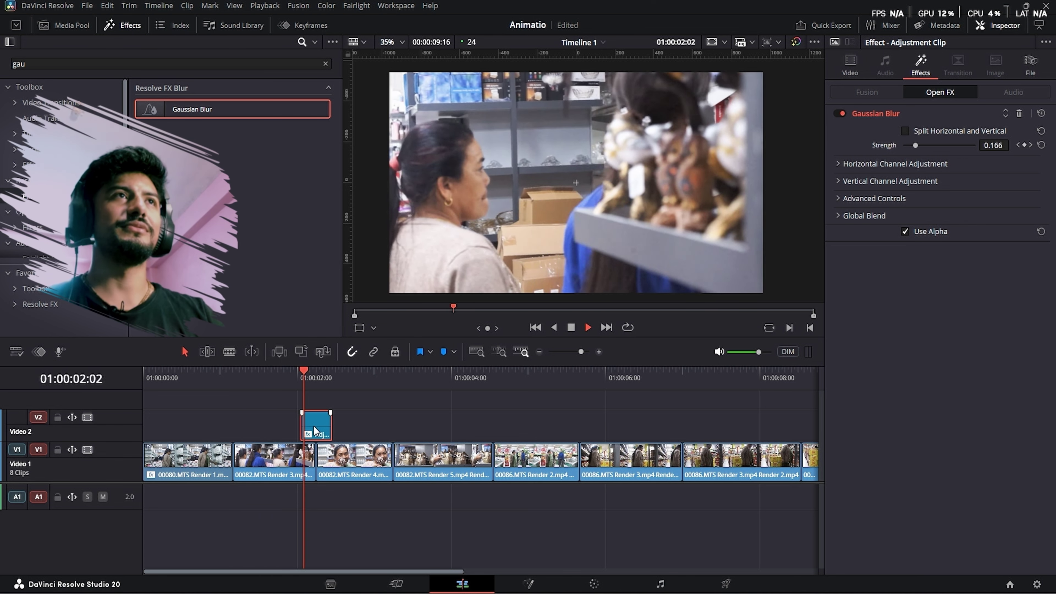
click(260, 377)
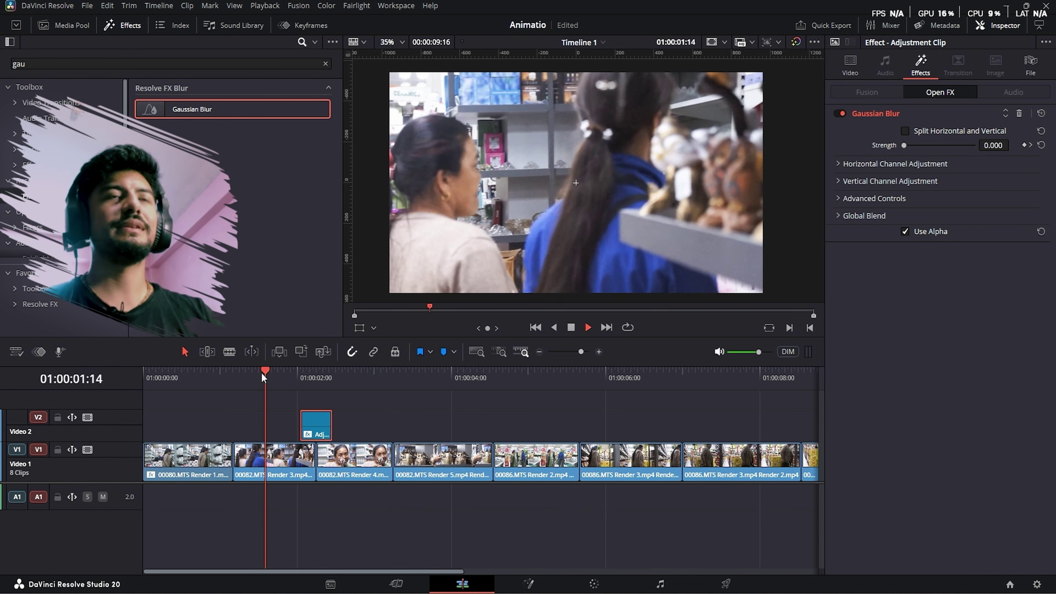
key(space)
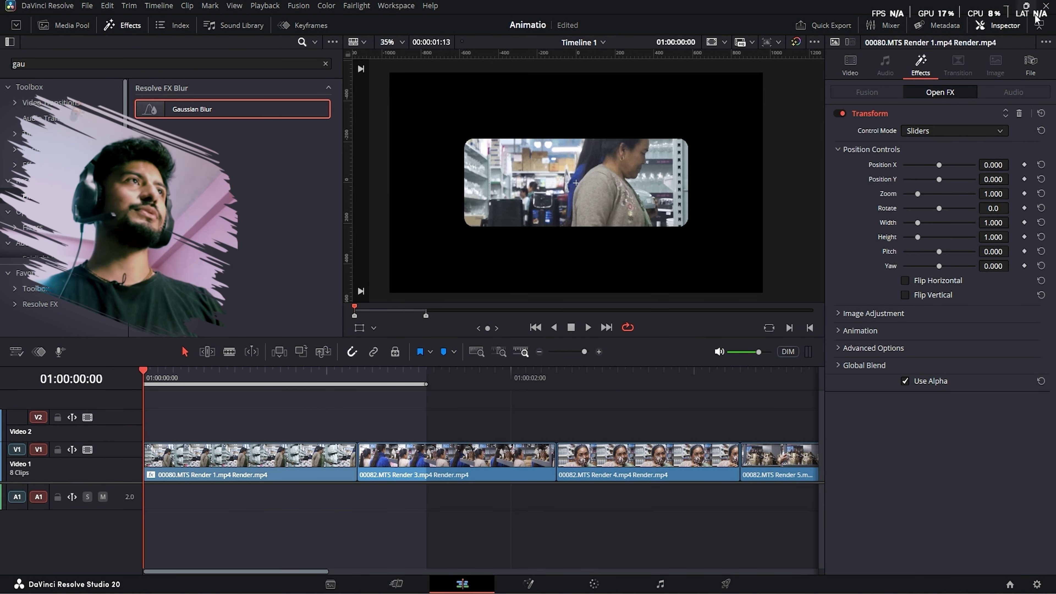
- Preview the crop animation of the 00080.MTS Render 1 clip with its Image Adjustment settings shown, and clear the timeline's in and out range
click(873, 313)
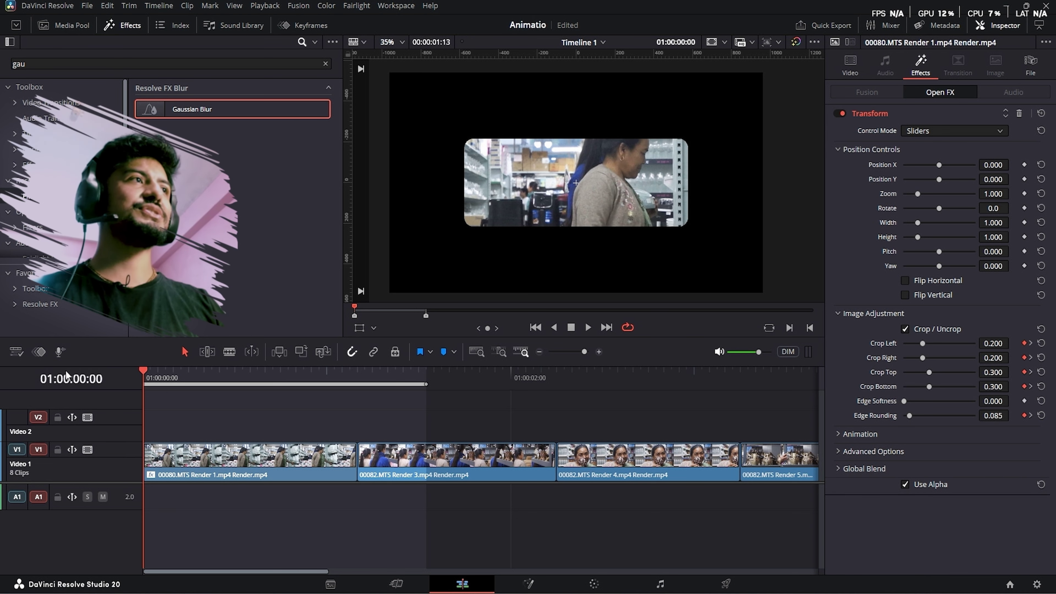
key(space)
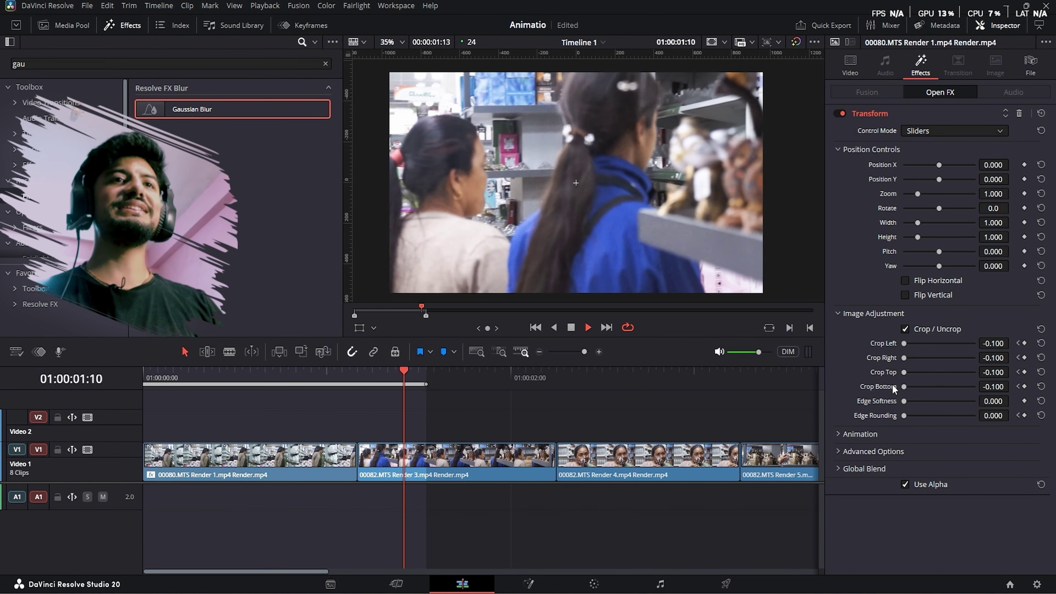
key(space)
drag(210, 373, 296, 373)
scroll(359, 399, down, 6)
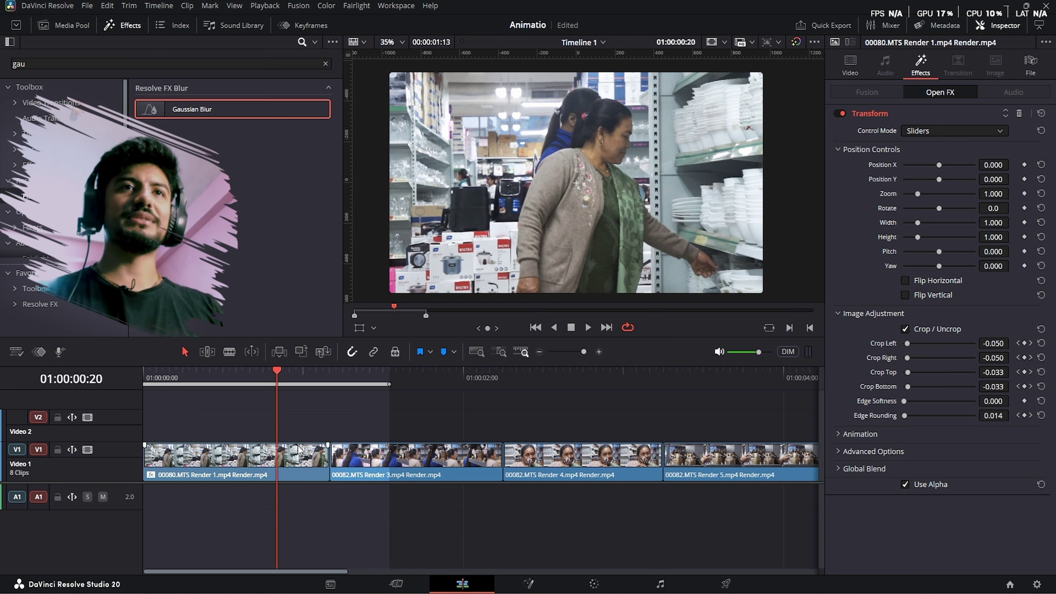
key(alt+x)
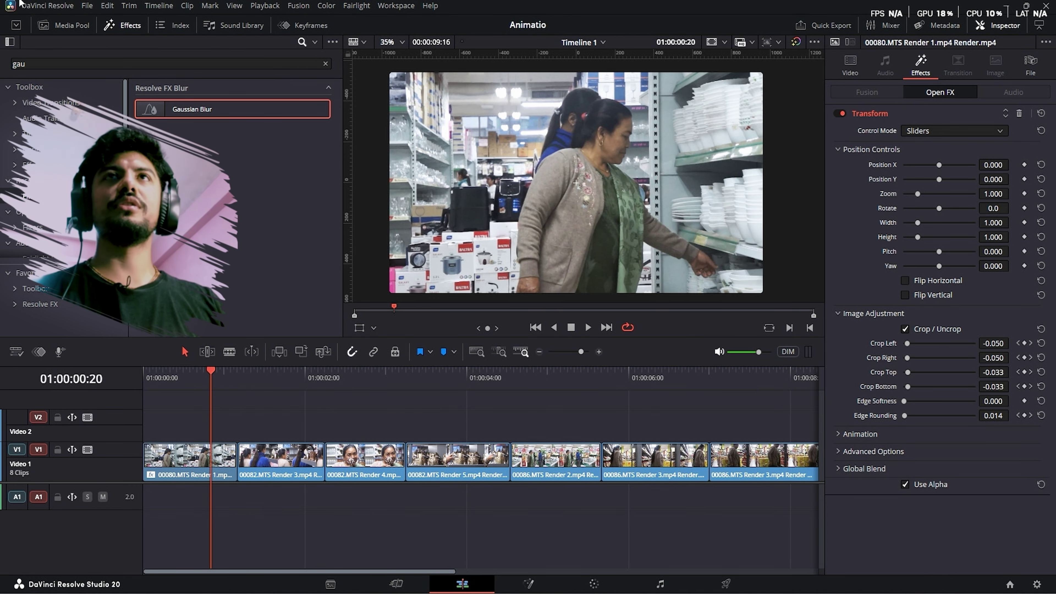
- Import S.png from the Photo folder and place it on the Video 2 track at the timeline's start
click(64, 25)
key(ctrl+i)
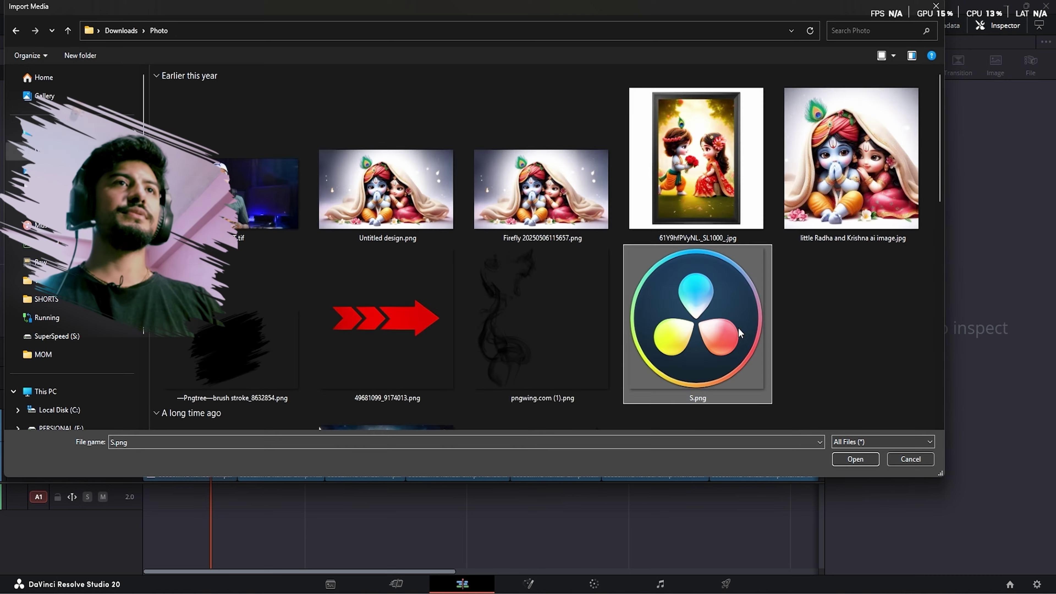
key(Return)
drag(268, 139, 197, 436)
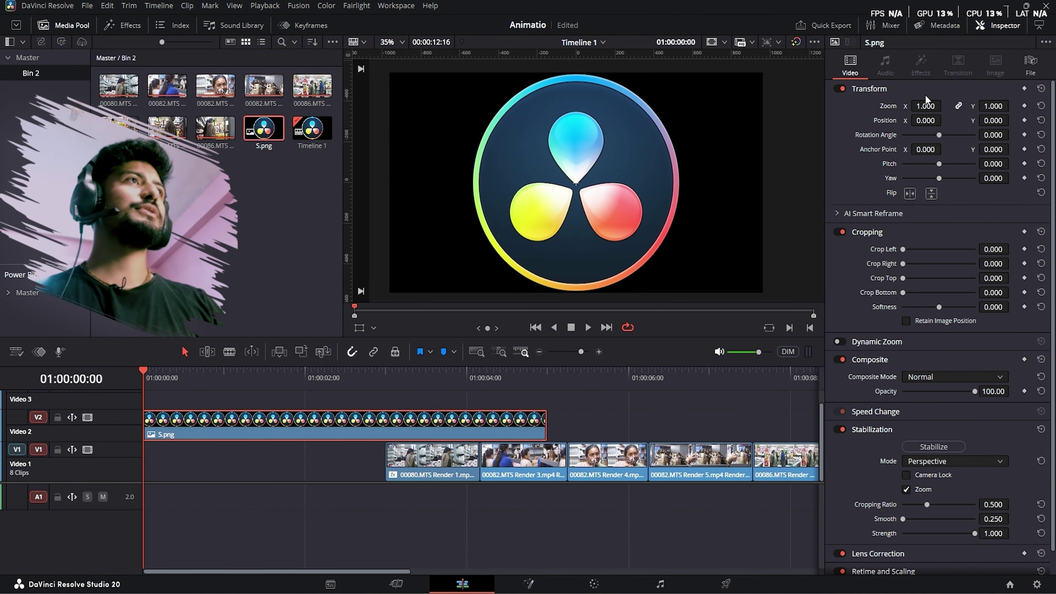
- Set the S.png clip's Zoom to 0.210 and Position X to -1335, and keyframe its Position at 01:00:00:00
drag(925, 105, 942, 121)
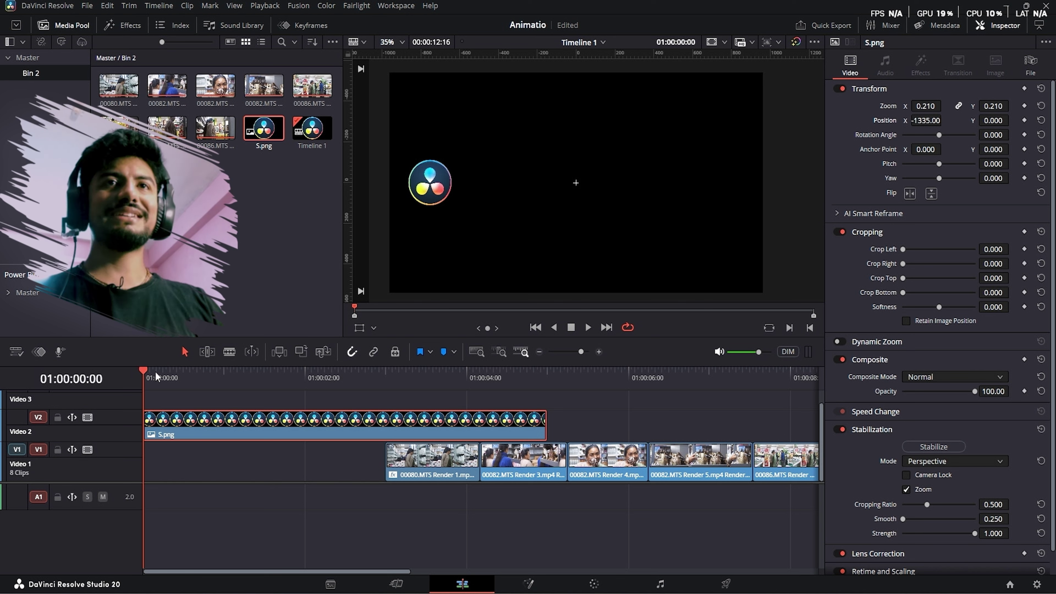
mouse_move(155, 372)
mouse_down()
mouse_move(259, 374)
mouse_move(226, 380)
mouse_up()
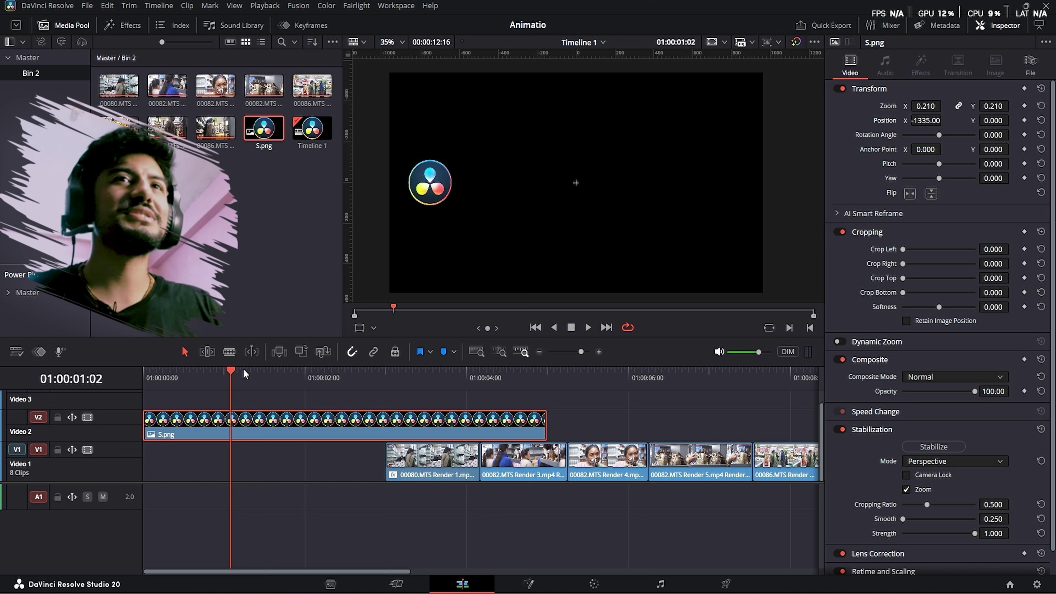
drag(229, 371, 144, 380)
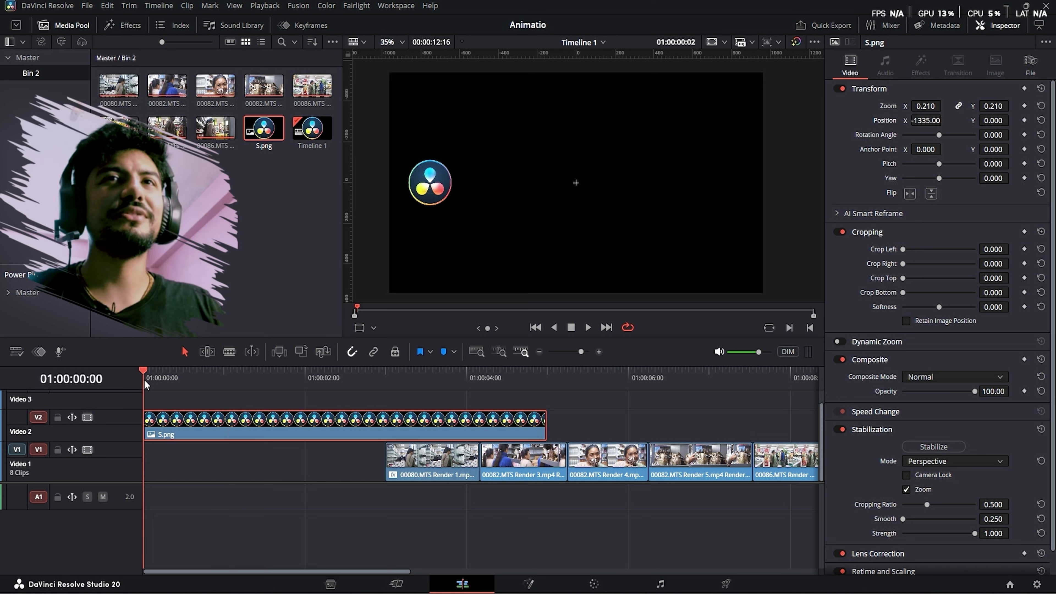
click(1025, 121)
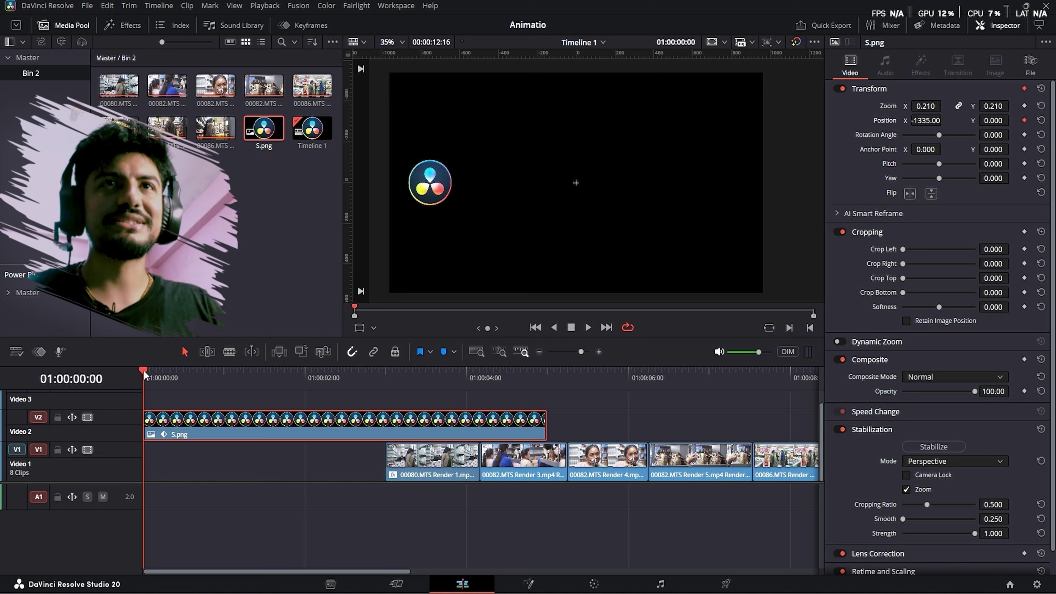
- Step the playhead frame by frame to 01:00:01:00 to examine the timeline's frames per second, and return to the start
drag(149, 370, 212, 376)
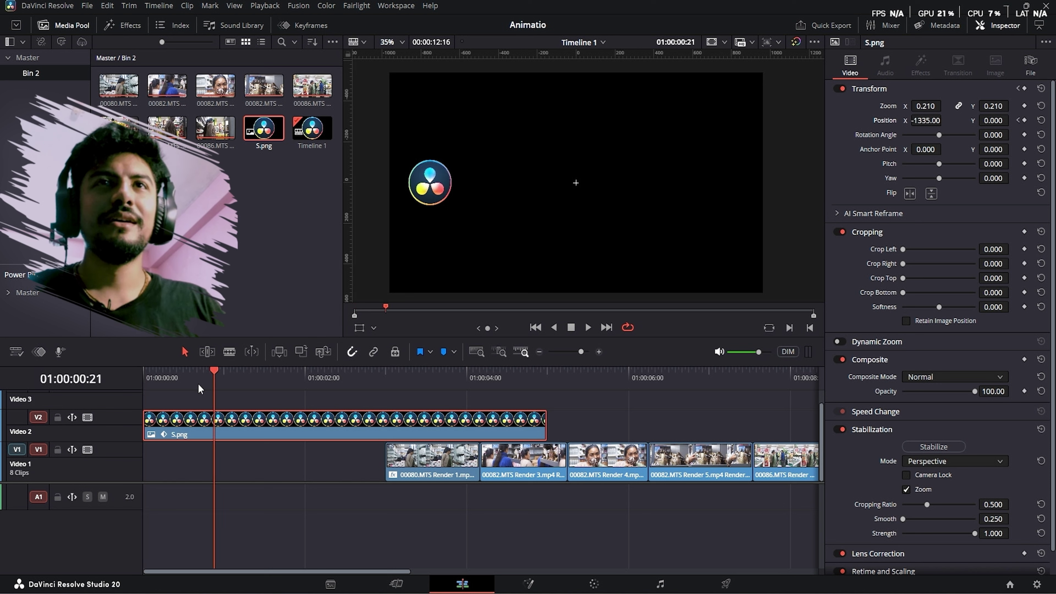
key(Right)
key(Right)
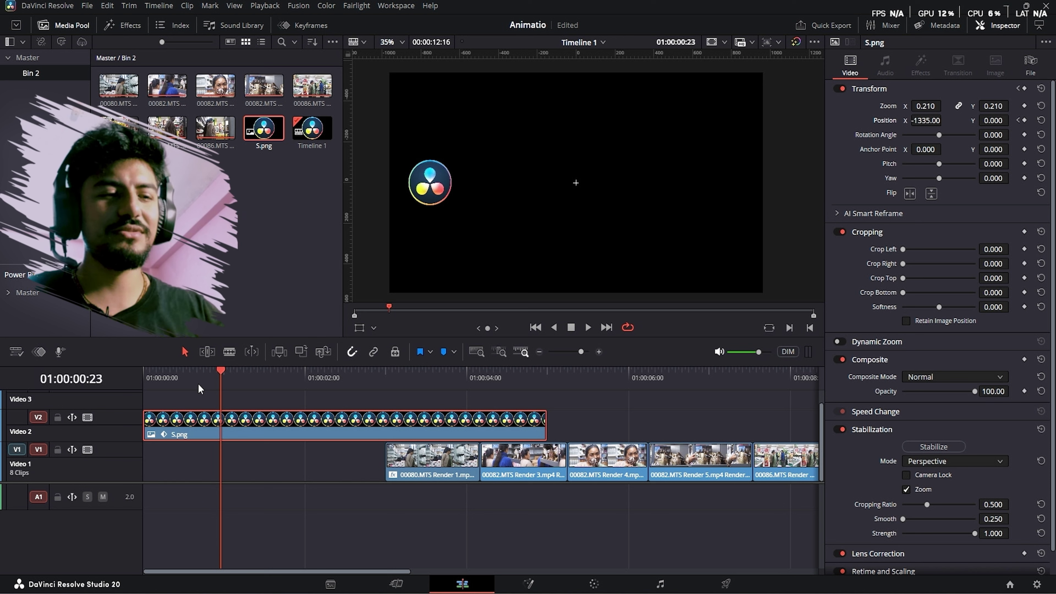
key(Right)
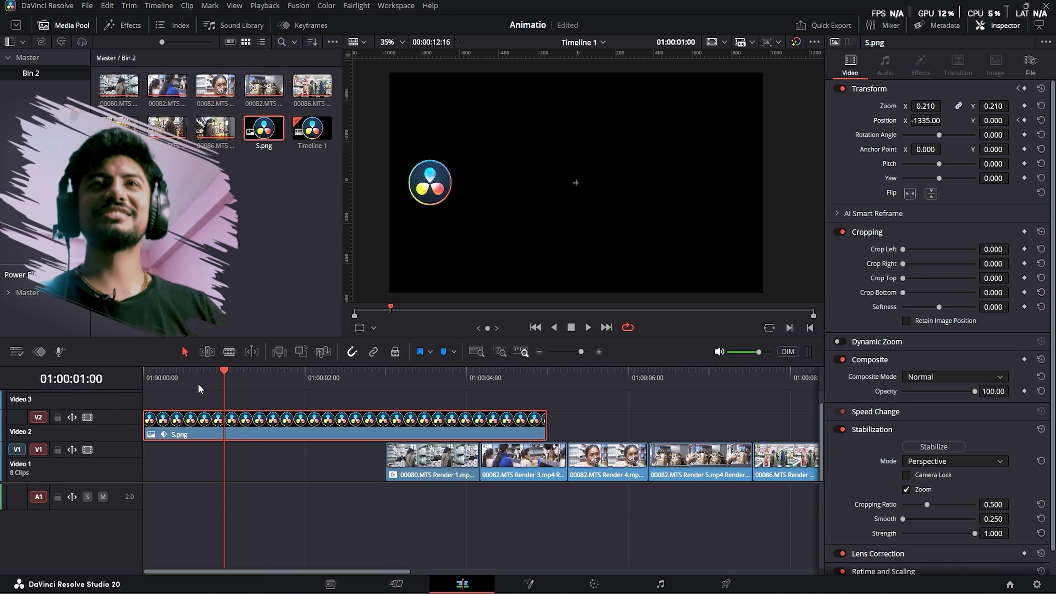
click(227, 374)
mouse_move(227, 374)
mouse_down()
mouse_move(239, 371)
mouse_move(218, 377)
mouse_up()
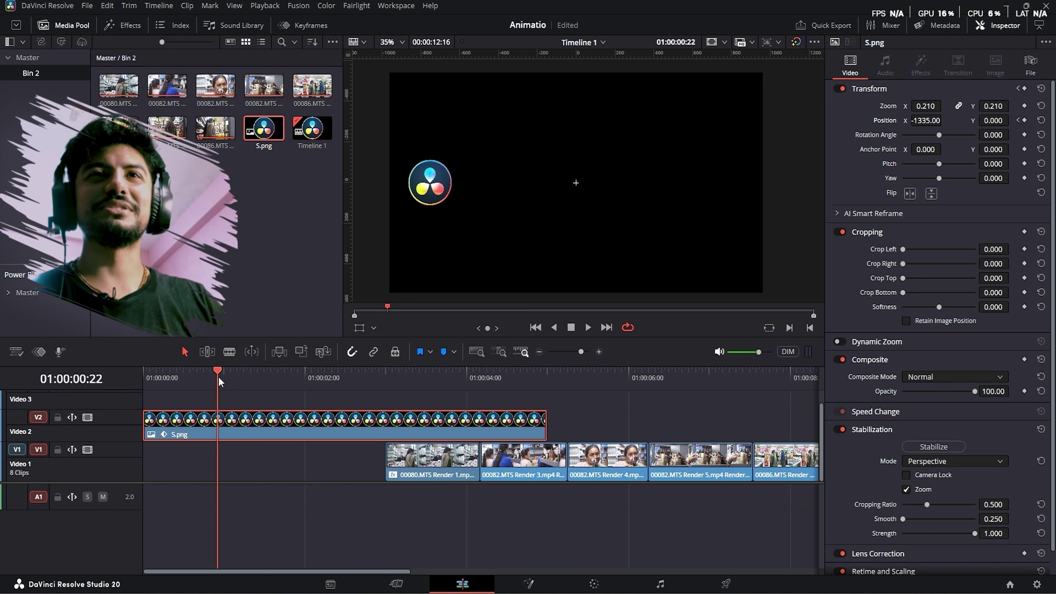
key(Home)
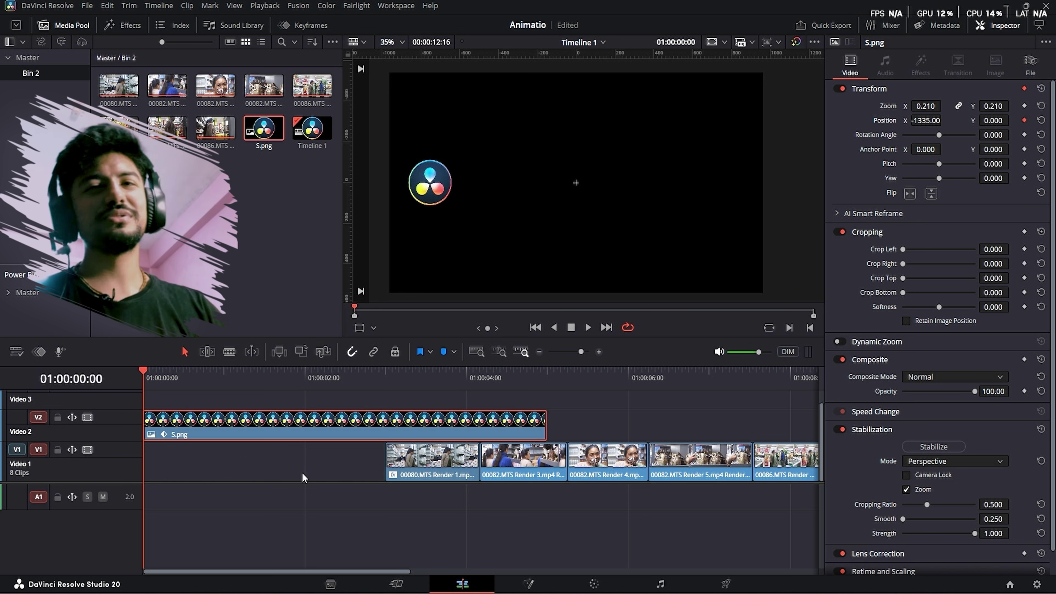
- Create a new empty timeline named Timeline 2 with custom settings and a frame rate of 50 frames per second
right_click(190, 183)
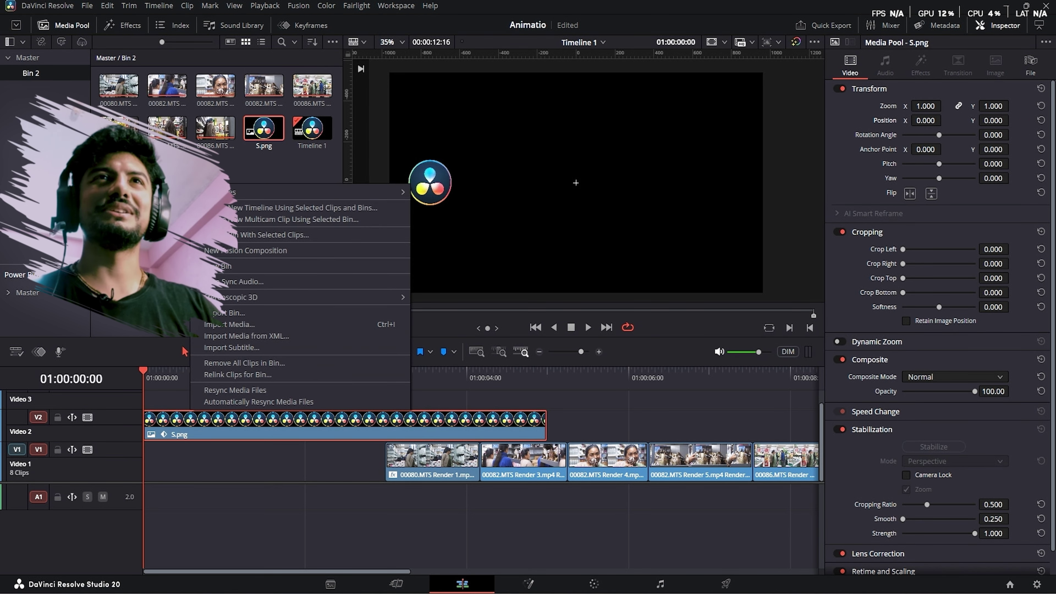
click(161, 181)
right_click(160, 181)
mouse_move(316, 190)
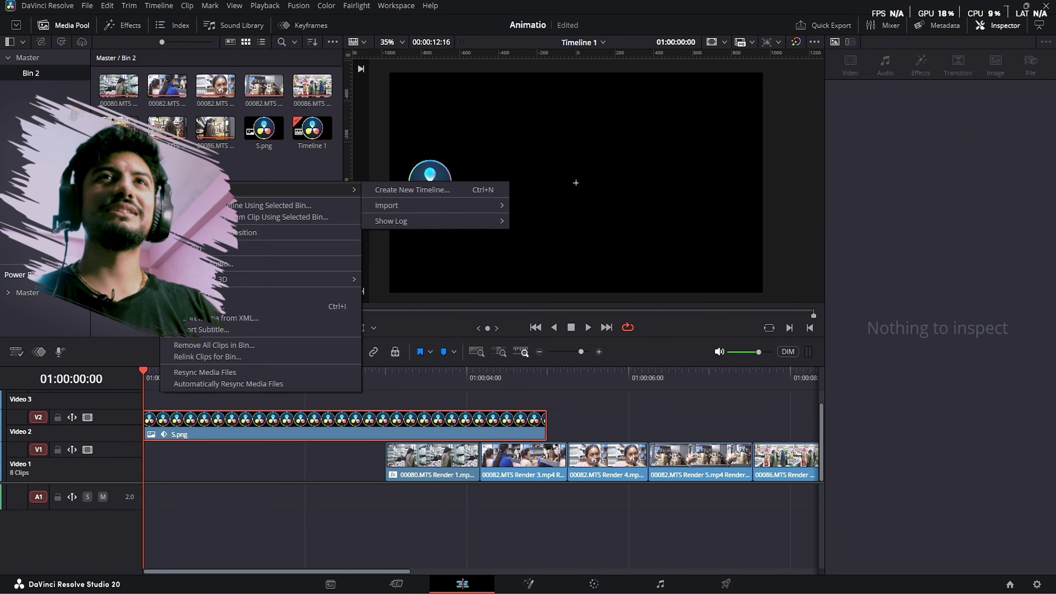
click(381, 183)
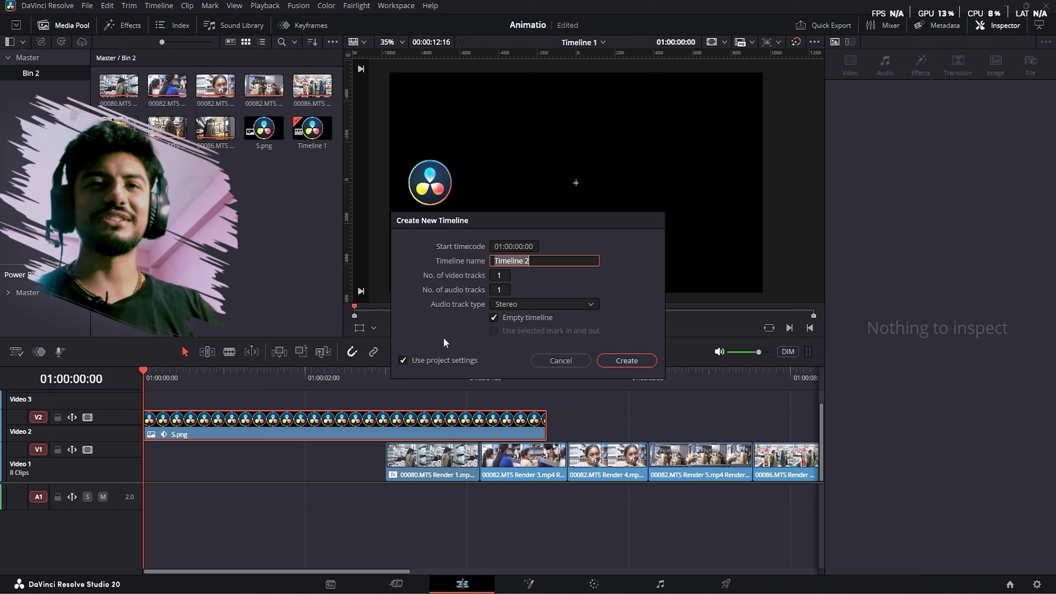
click(431, 360)
click(487, 245)
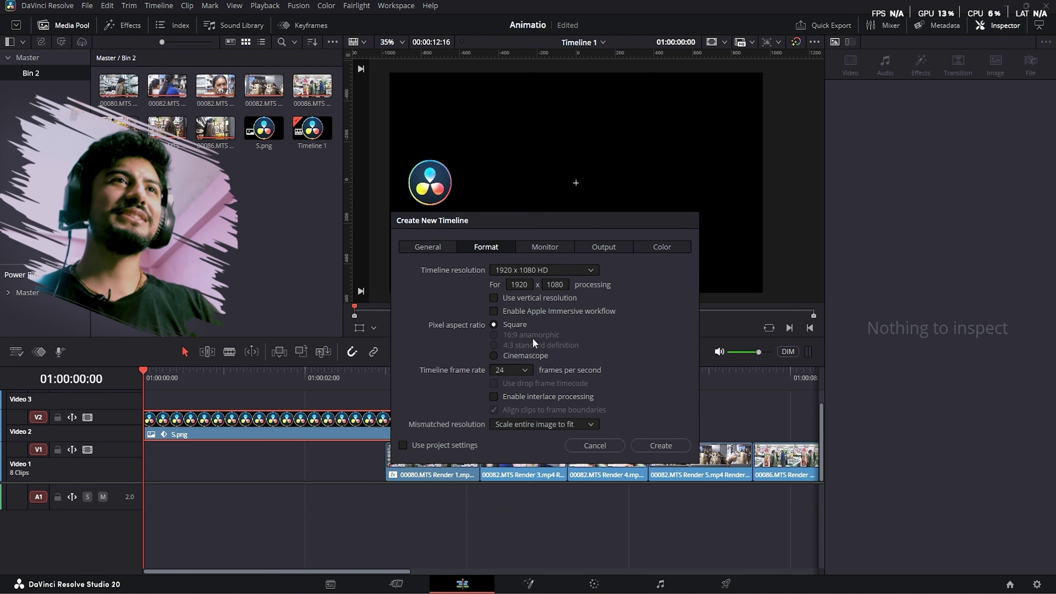
click(520, 370)
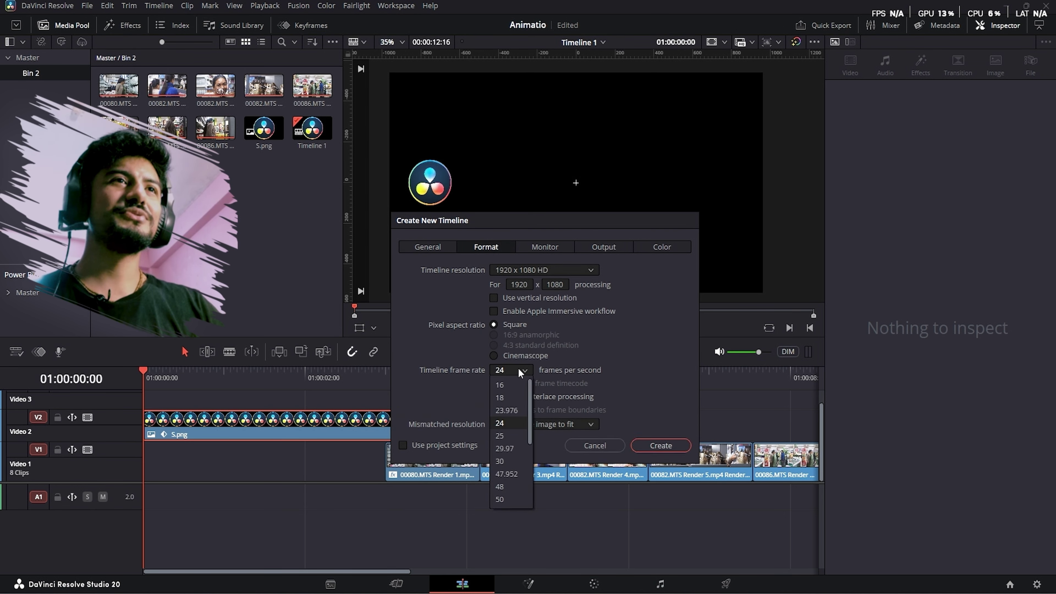
click(502, 499)
click(649, 447)
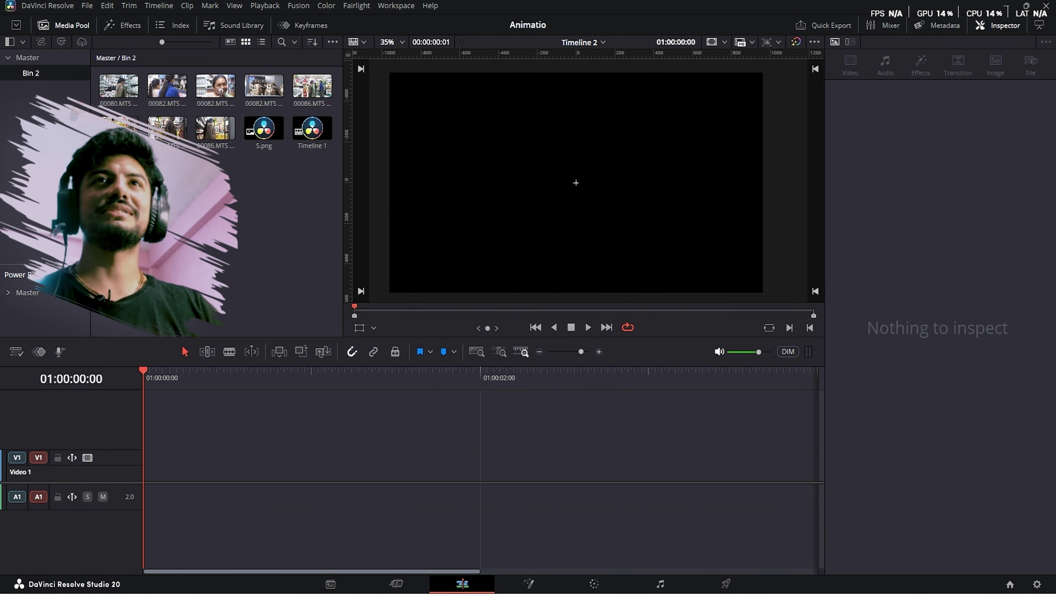
- Enable stacked timelines and open Timeline 1 and Timeline 2 in separate tabs, switching between them
click(16, 352)
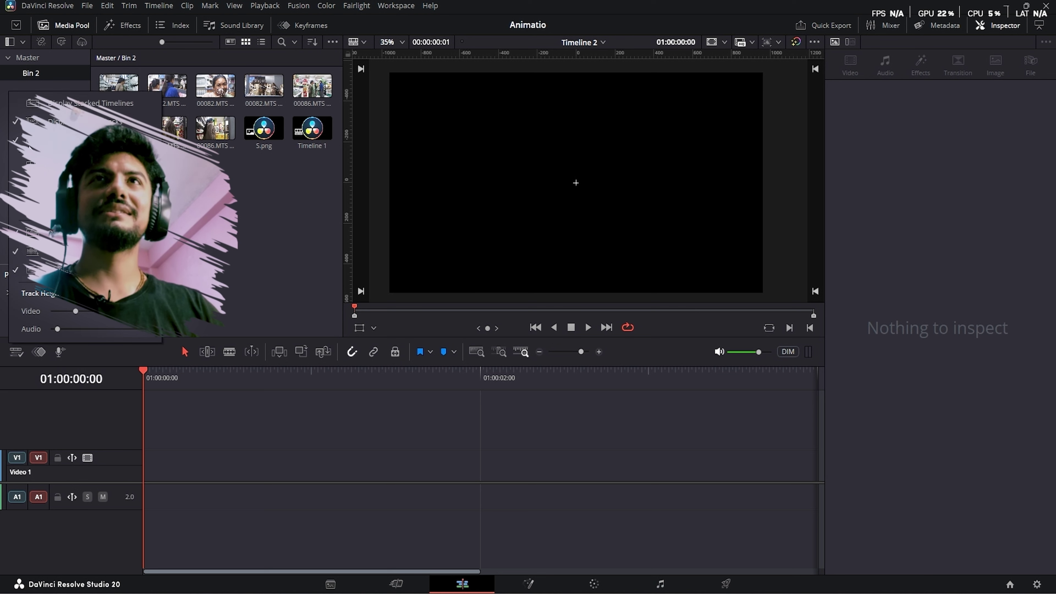
click(25, 277)
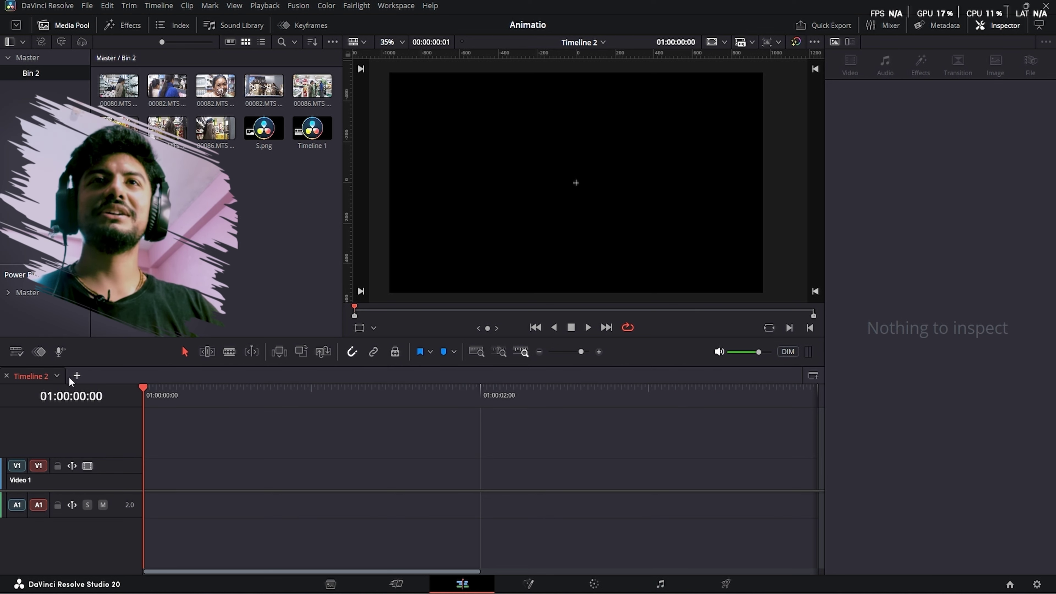
click(58, 376)
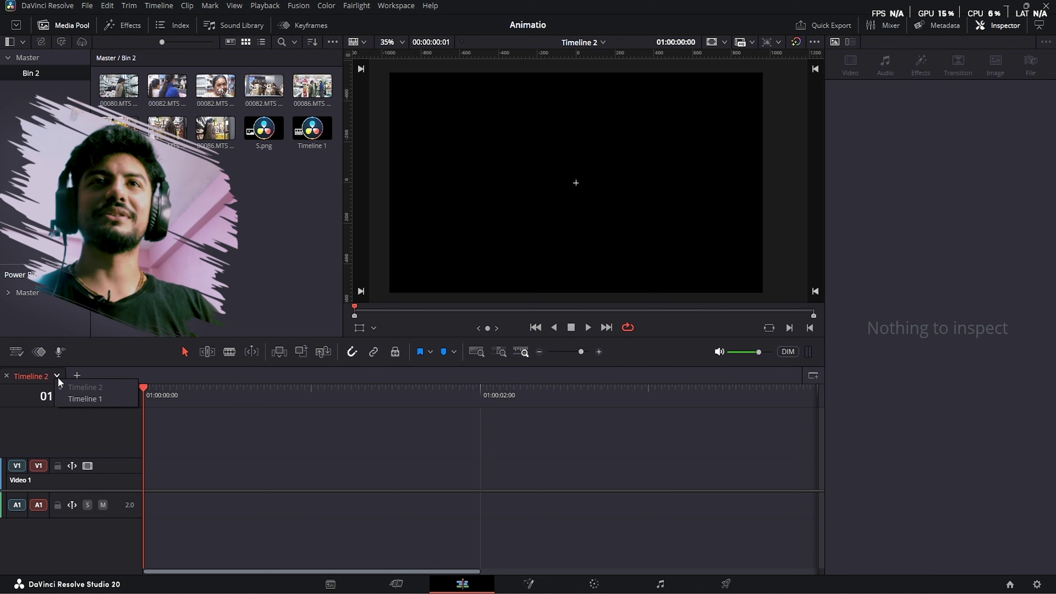
click(69, 398)
click(76, 375)
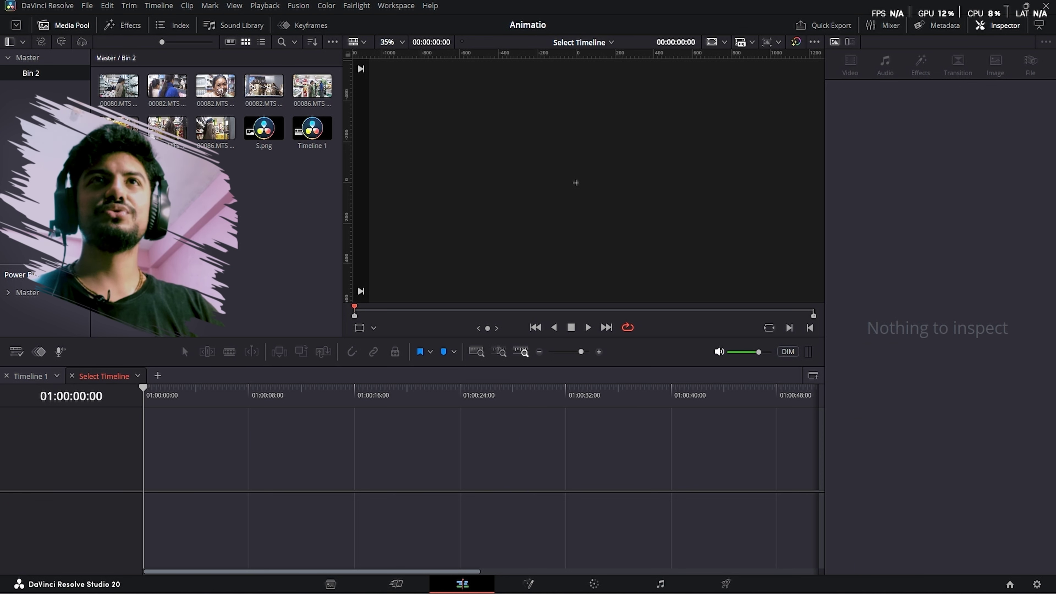
key(ctrl+n)
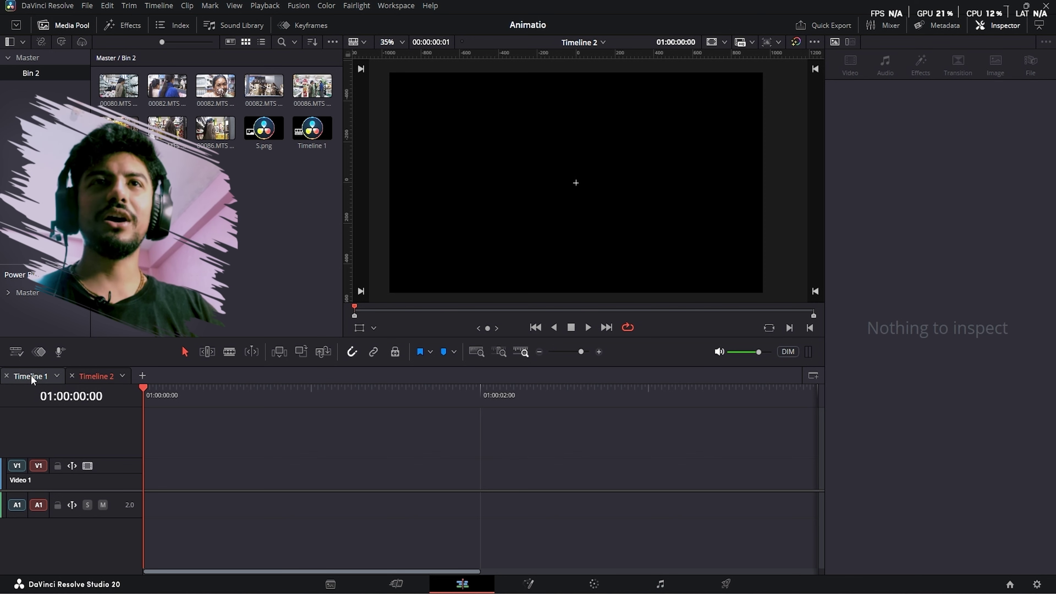
click(30, 375)
click(79, 376)
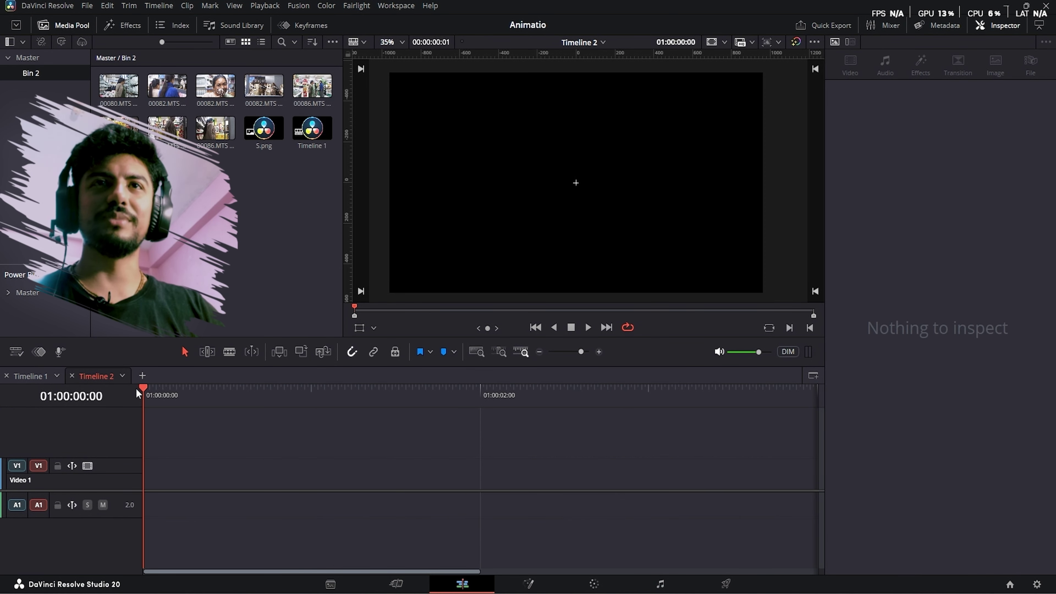
- Step the playhead frame by frame in Timeline 2 to 01:00:00:29 to examine its frame count past frame 24
drag(136, 388, 217, 392)
key(Right)
key(Right)
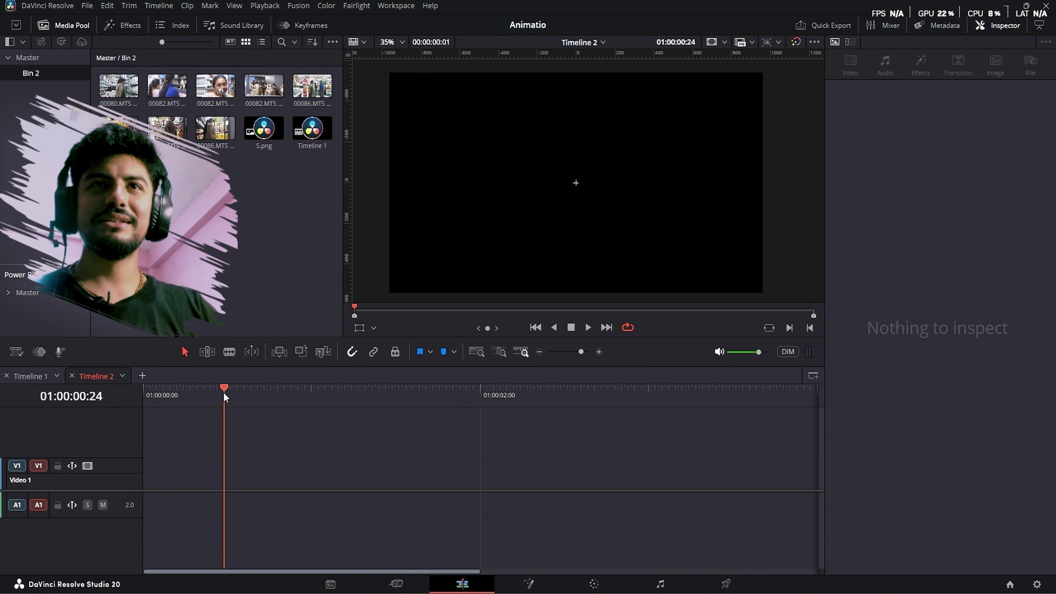
key(Left)
key(Right)
key(Right)
key(Right)
key(Right)
key(Right)
key(Right)
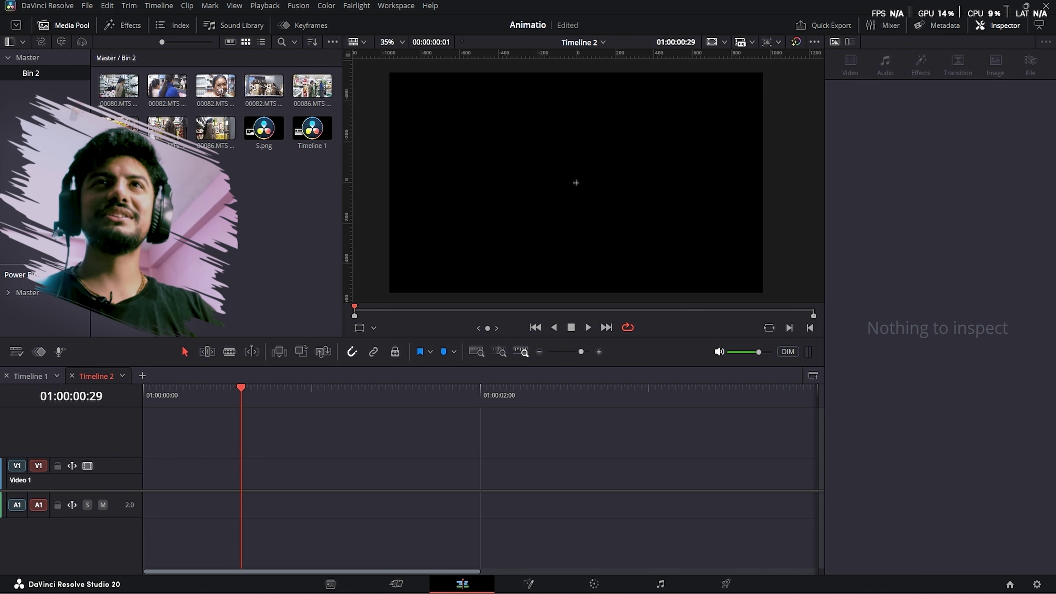
- Check the frame rate in Timeline 2's timeline settings and leave them unchanged
click(118, 170)
right_click(119, 171)
mouse_move(266, 179)
click(366, 180)
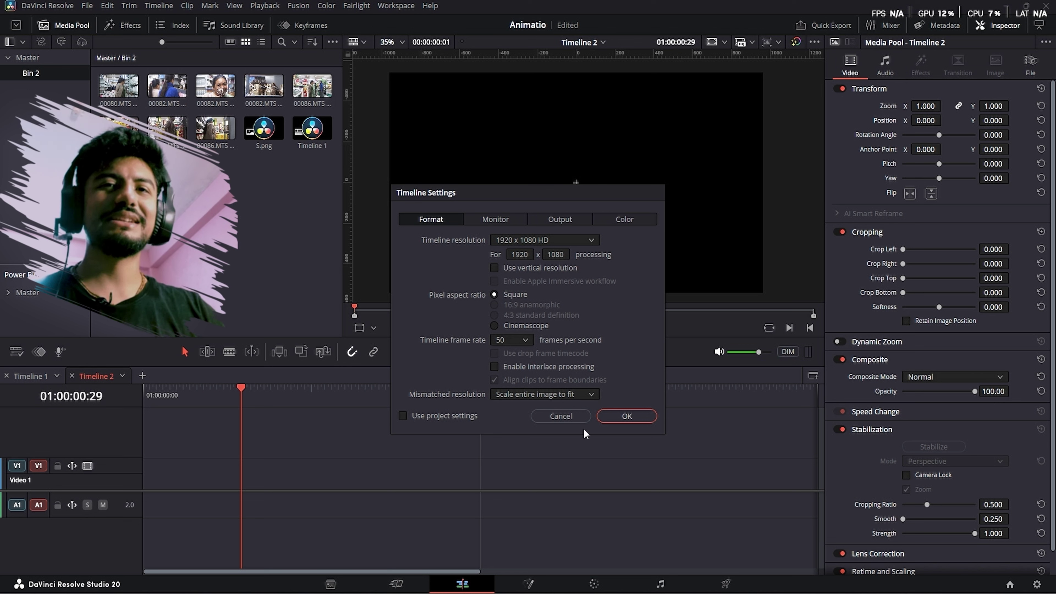
click(560, 416)
- Delete Timeline 2 from the media pool and return to Timeline 1
drag(259, 396, 307, 397)
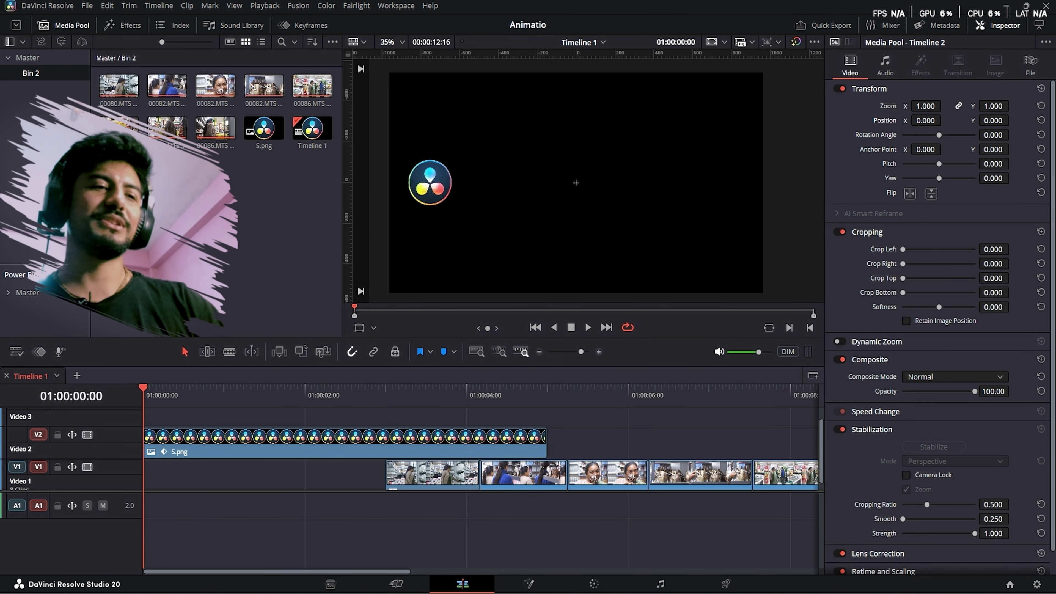
key(Delete)
click(637, 413)
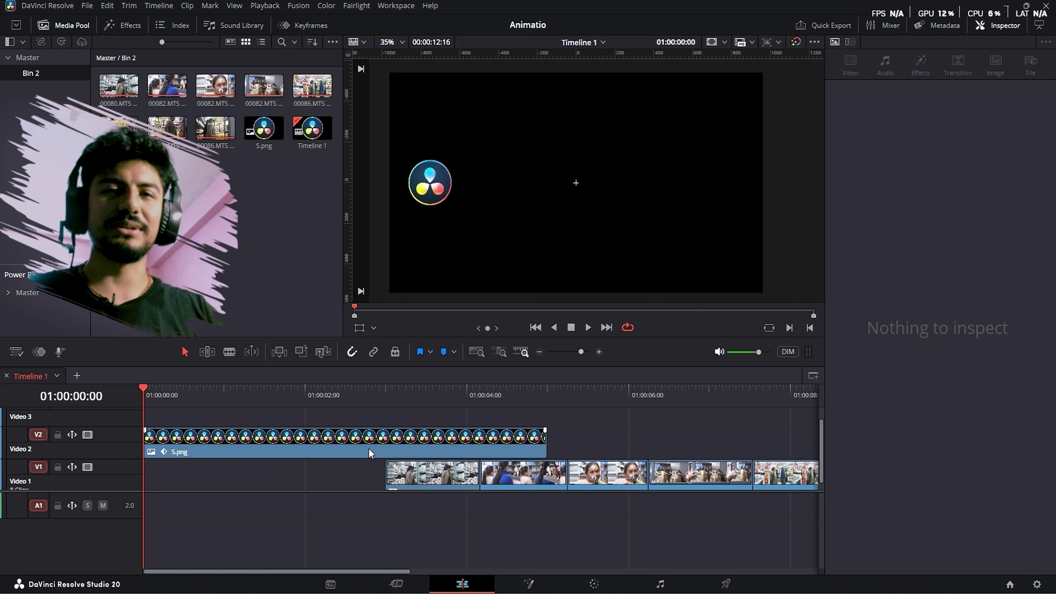
- Add a Position keyframe to the S.png clip at 01:00:01:16 and save the project
drag(155, 385, 116, 397)
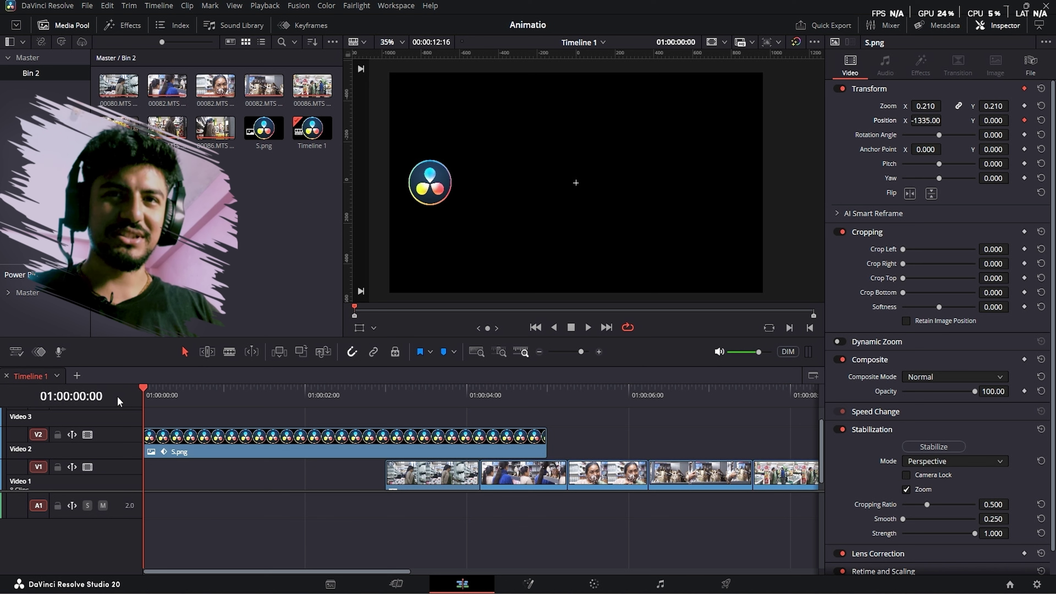
drag(142, 396, 225, 406)
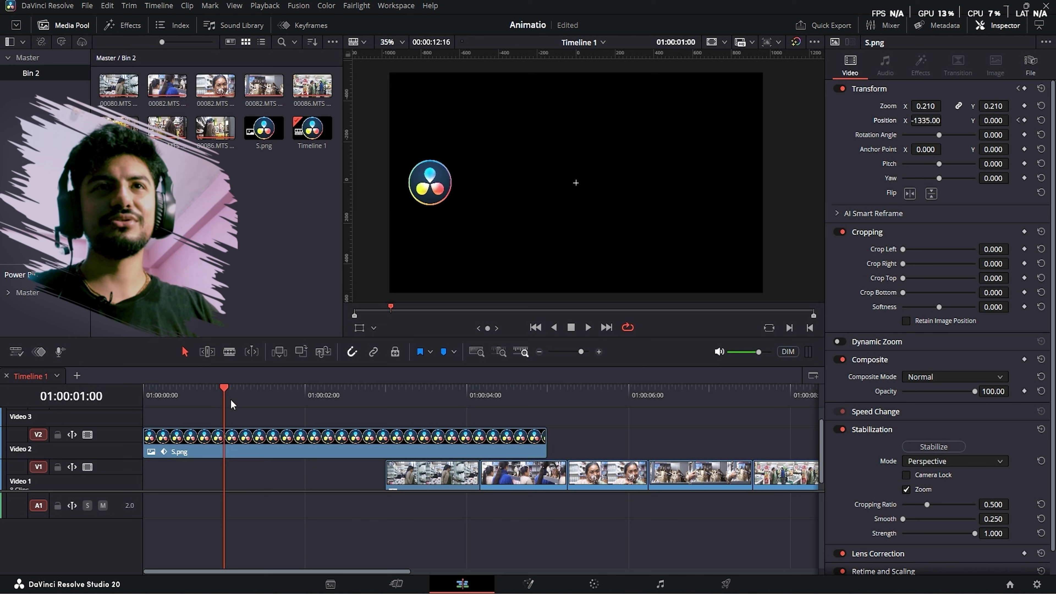
click(229, 387)
drag(230, 386, 279, 391)
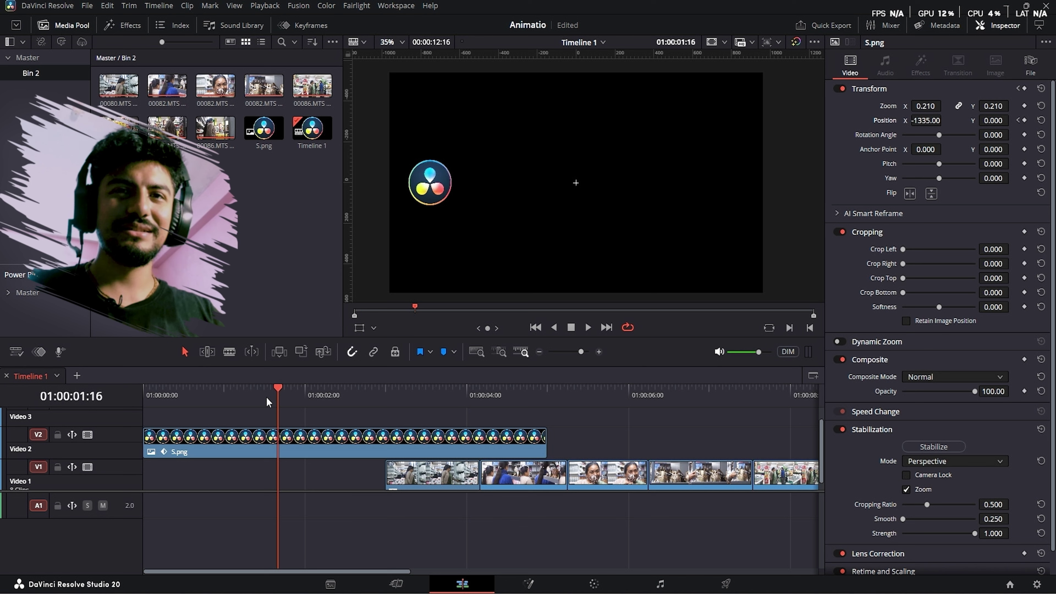
click(268, 443)
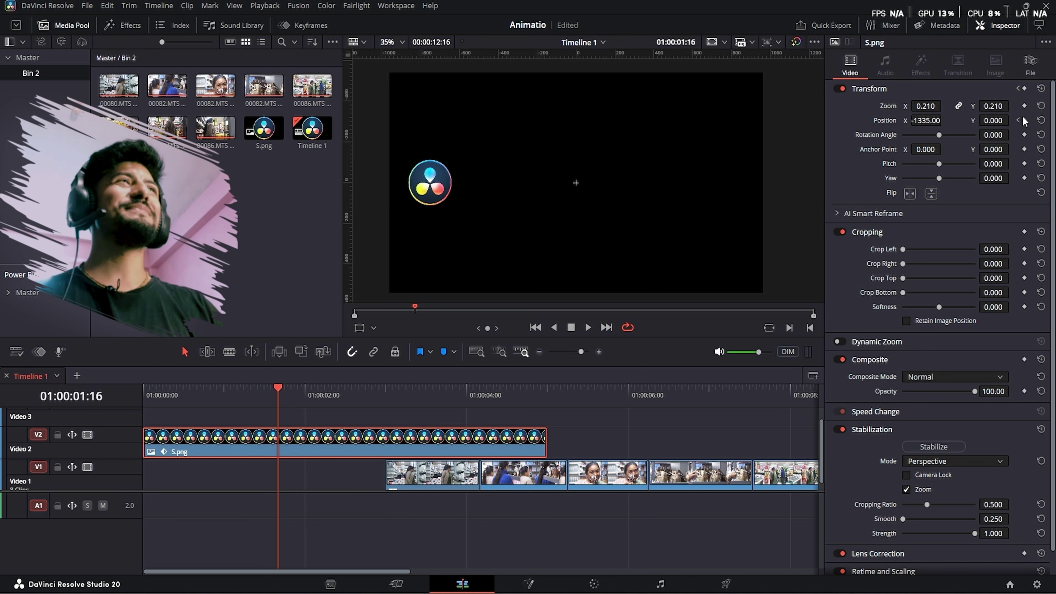
click(1024, 120)
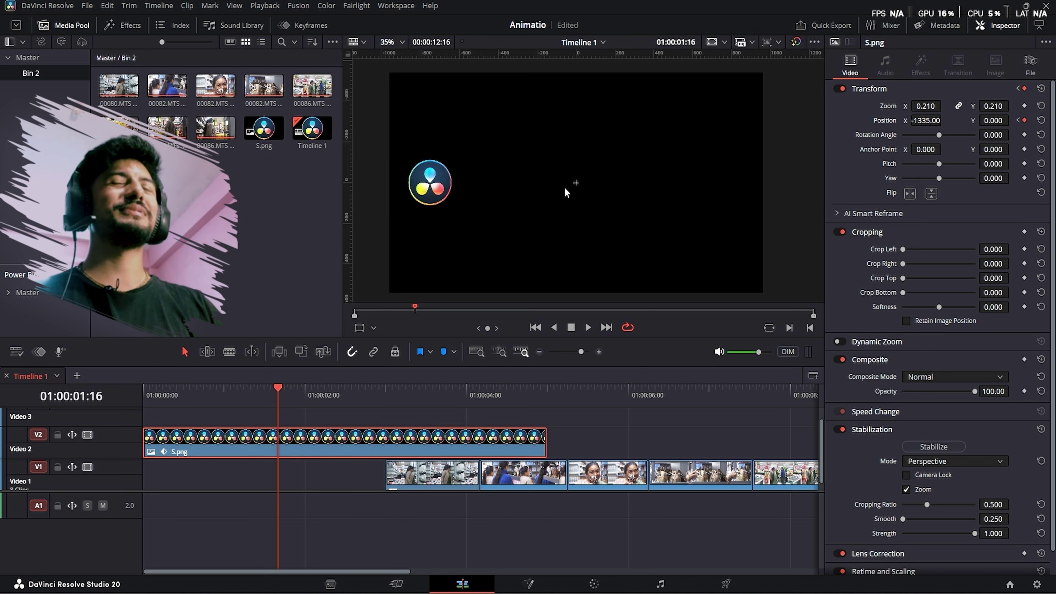
key(ctrl+s)
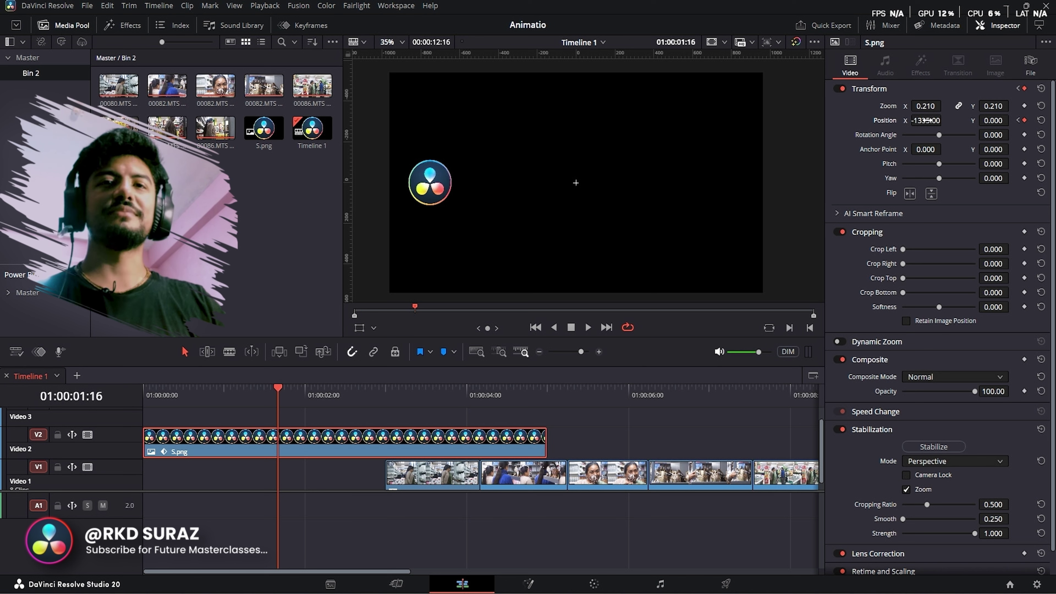
- Reset the S.png clip's Position to 0.000 at 01:00:01:16 and play the movement from the timeline's start
drag(925, 121, 888, 120)
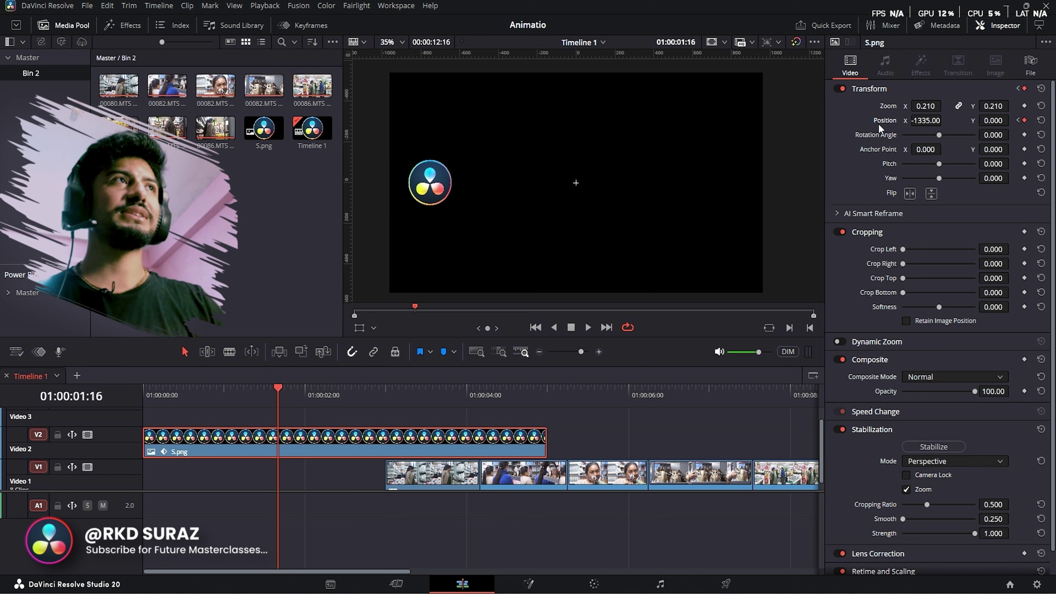
double_click(885, 120)
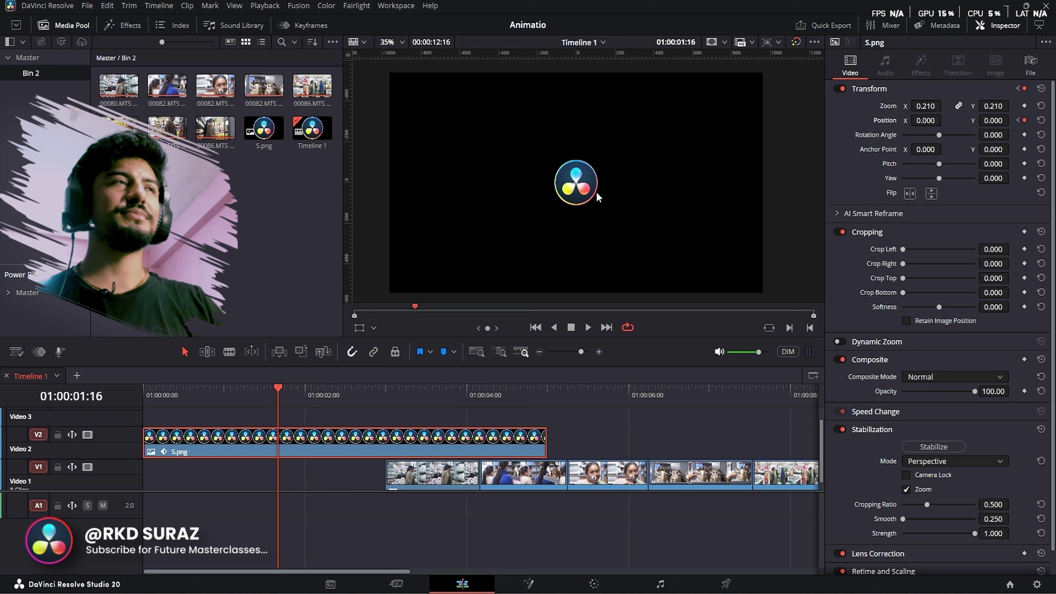
drag(201, 391, 112, 395)
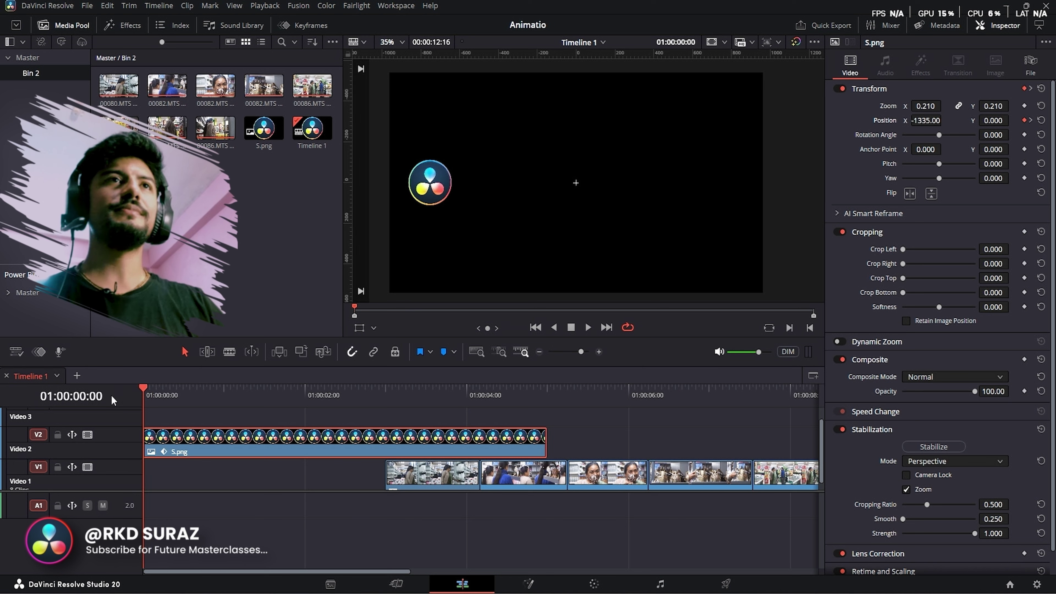
key(space)
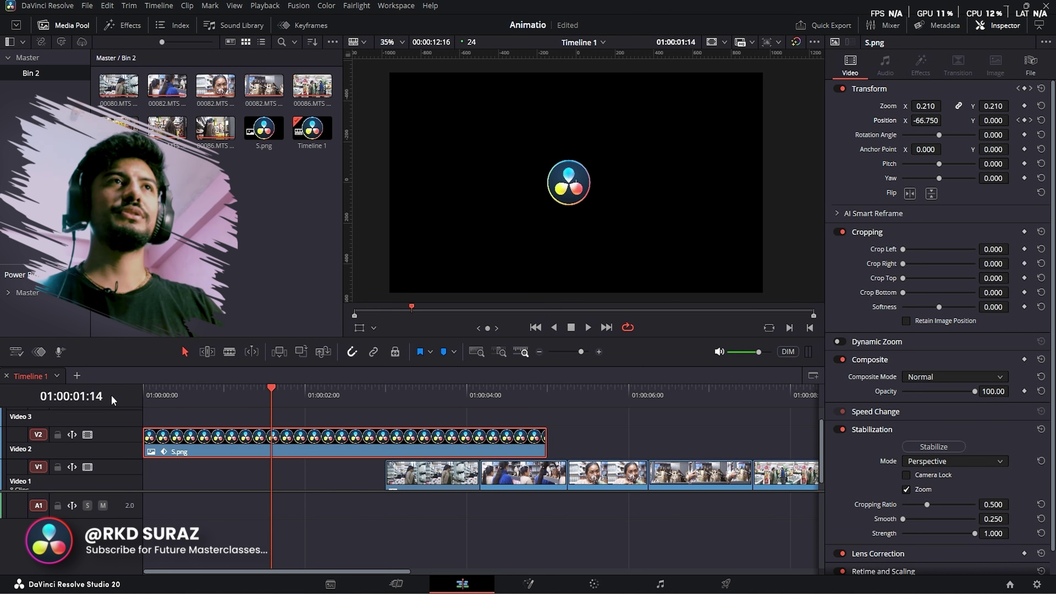
- Keyframe the S.png clip's Rotation Angle at 01:00:00:00 and set it to -360.000 at the 01:00:01:16 Position keyframe
drag(252, 386, 126, 402)
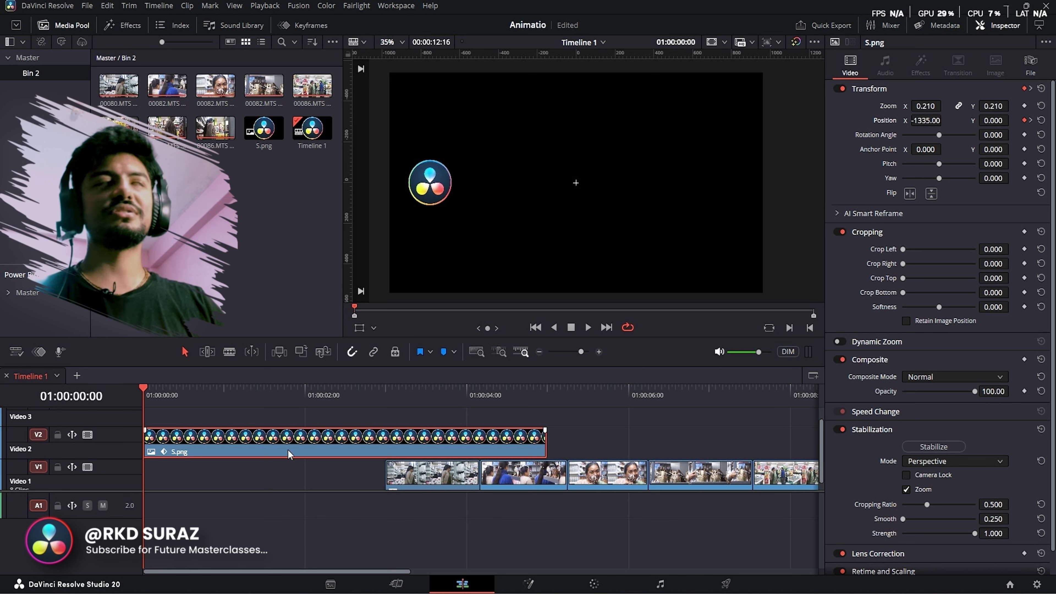
click(1023, 134)
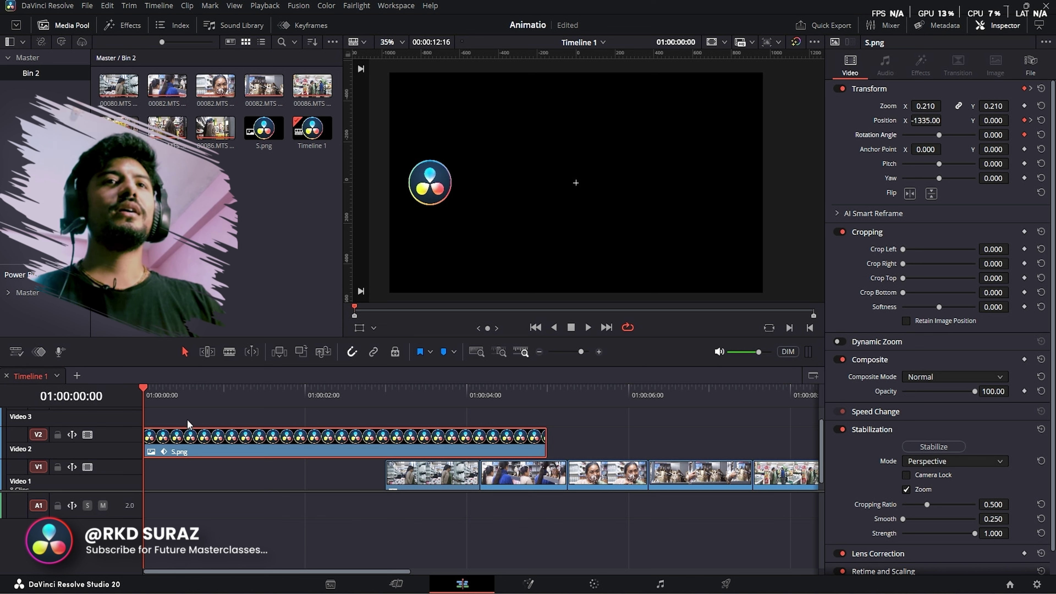
click(150, 387)
mouse_move(149, 385)
mouse_down()
mouse_move(275, 385)
mouse_move(144, 385)
mouse_up()
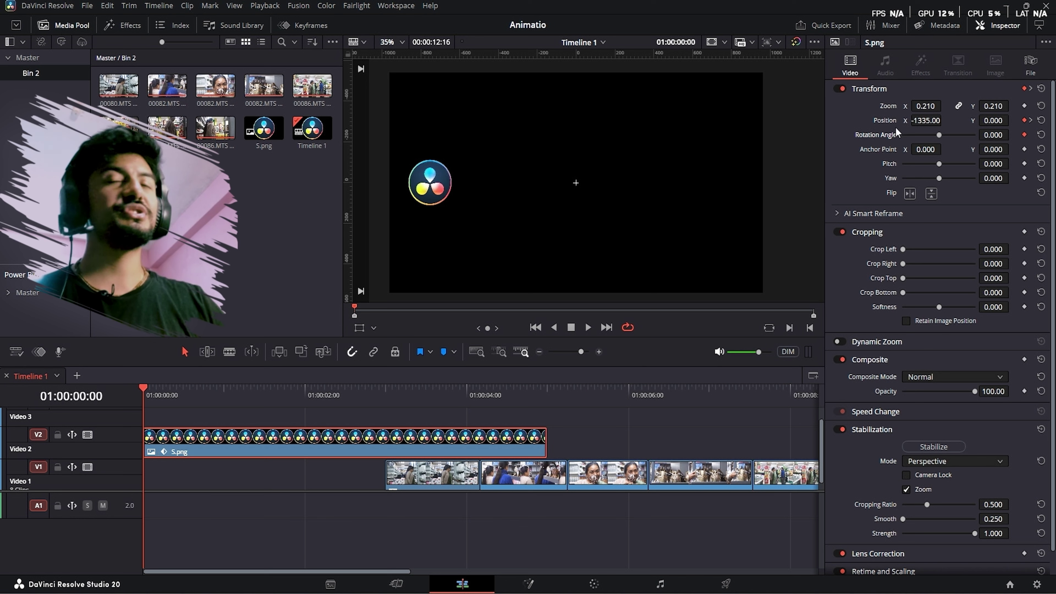
click(1030, 120)
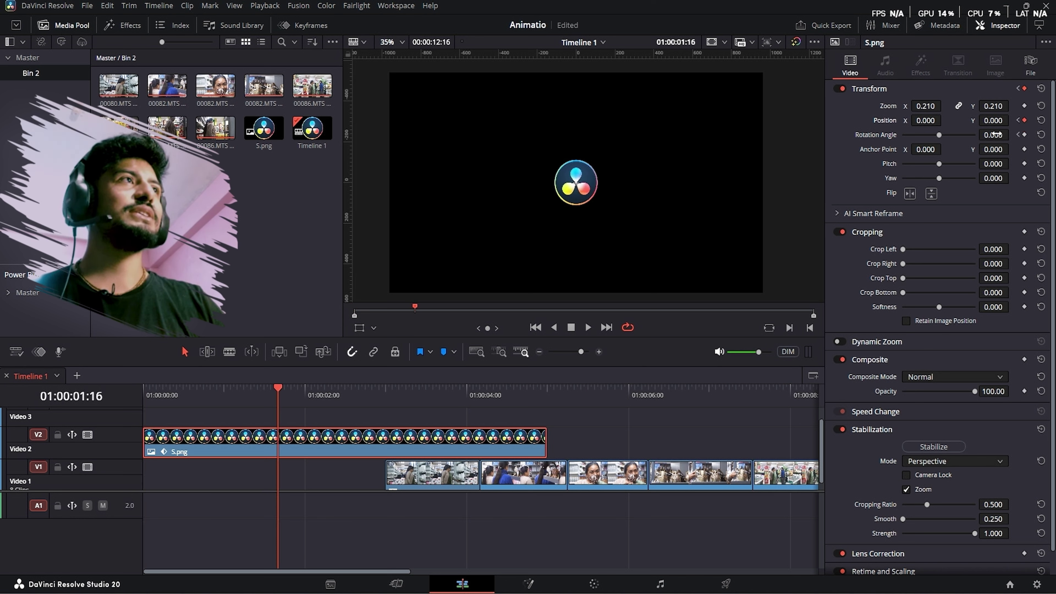
mouse_move(992, 134)
mouse_down()
mouse_move(1001, 139)
mouse_move(987, 140)
mouse_up()
drag(923, 134, 880, 135)
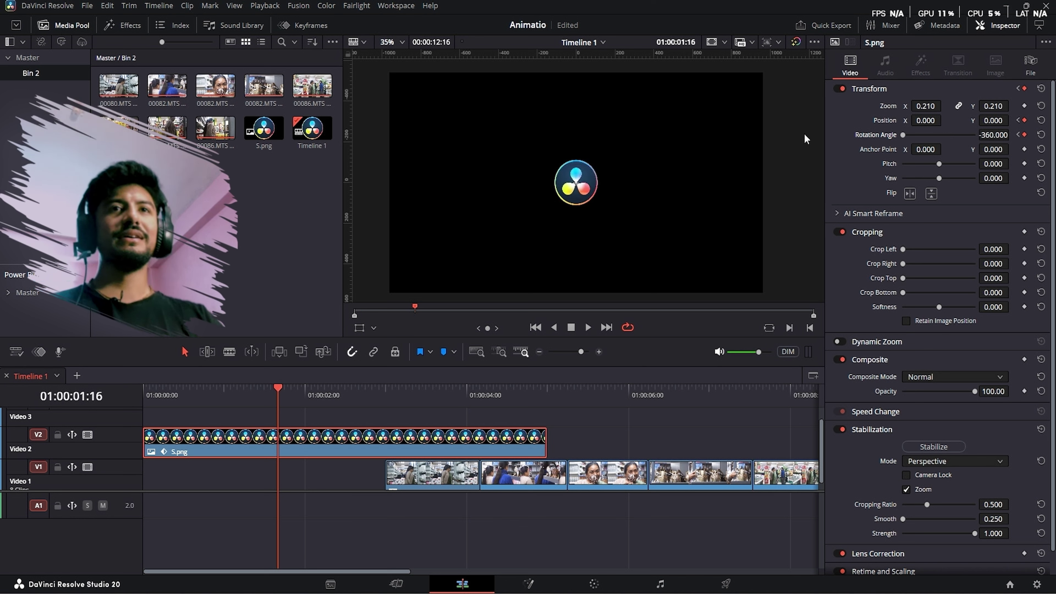
- Play the rolling logo animation several times from the timeline's start to examine its movement and speed
drag(282, 379, 80, 403)
key(space)
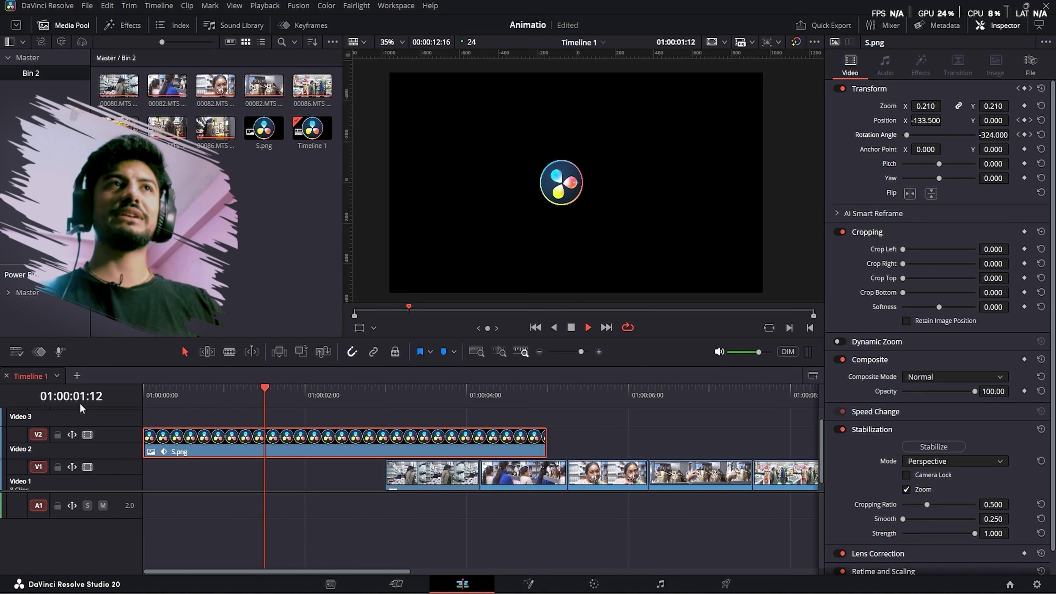
key(space)
key(Home)
key(space)
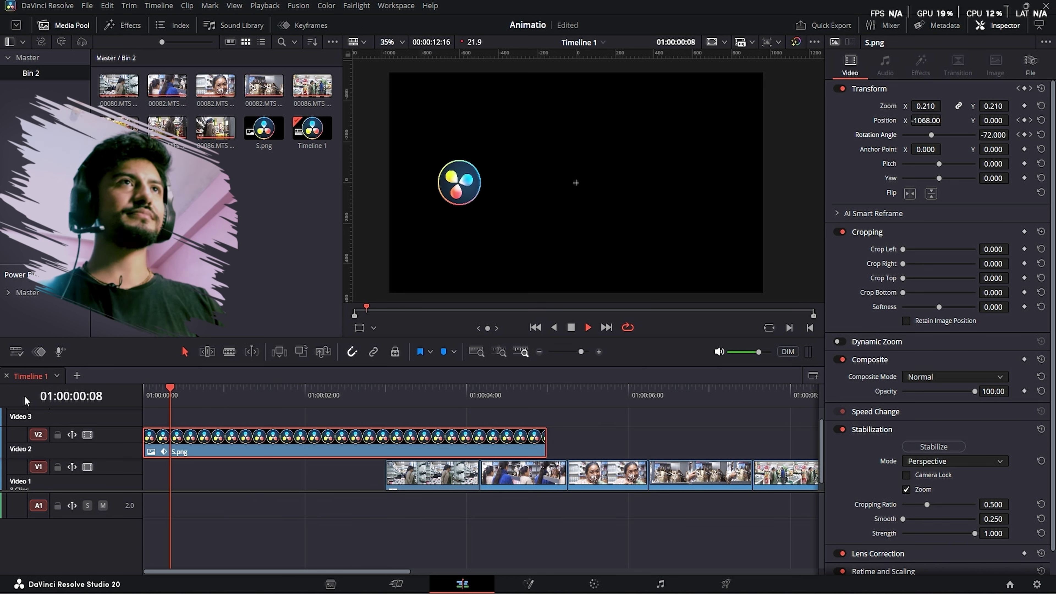
key(space)
drag(190, 403, 125, 398)
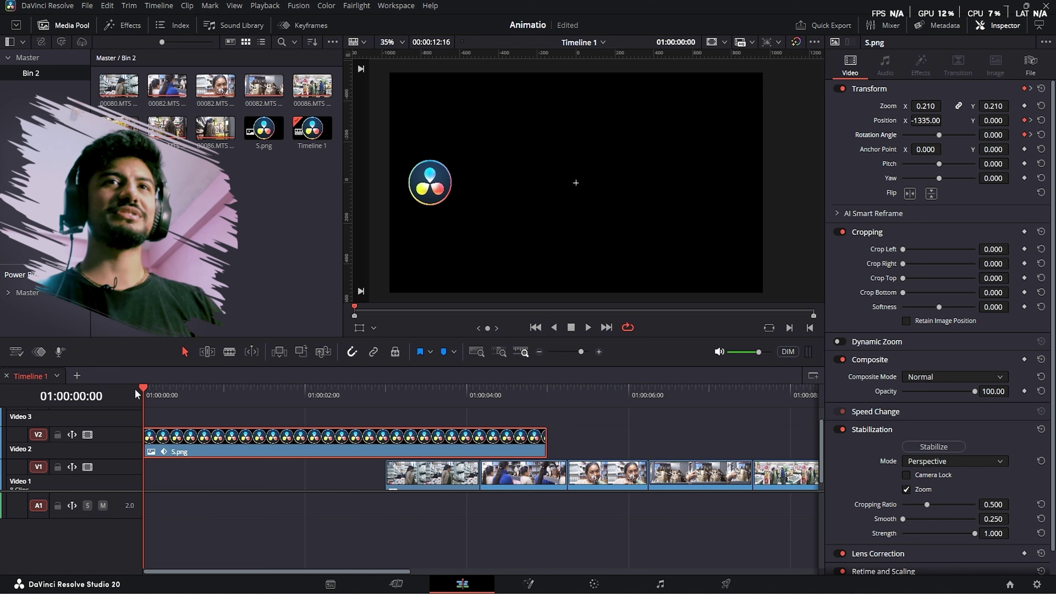
drag(145, 388, 105, 405)
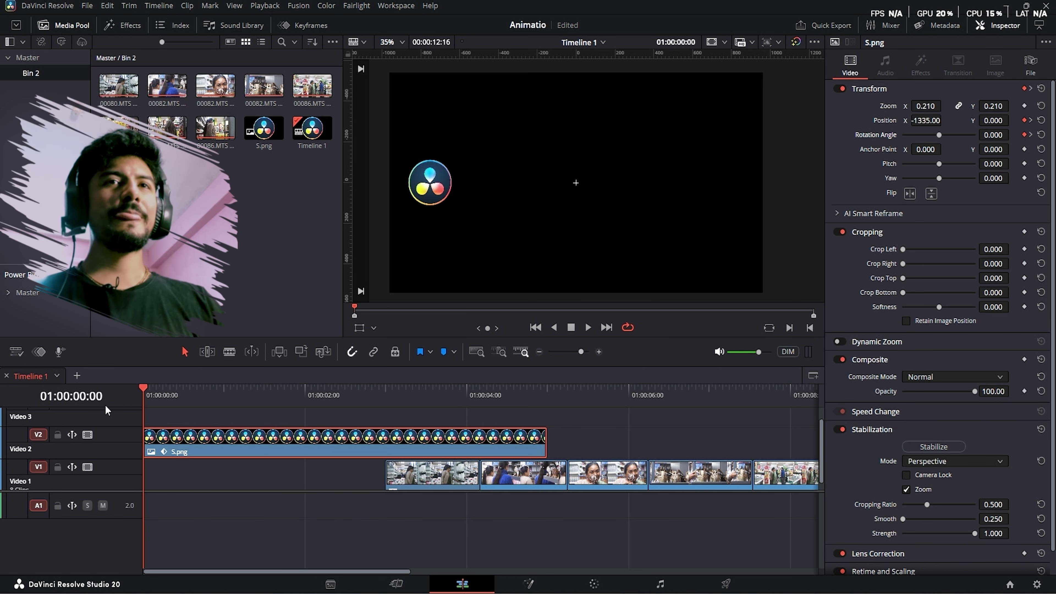
key(space)
drag(245, 394, 84, 413)
key(space)
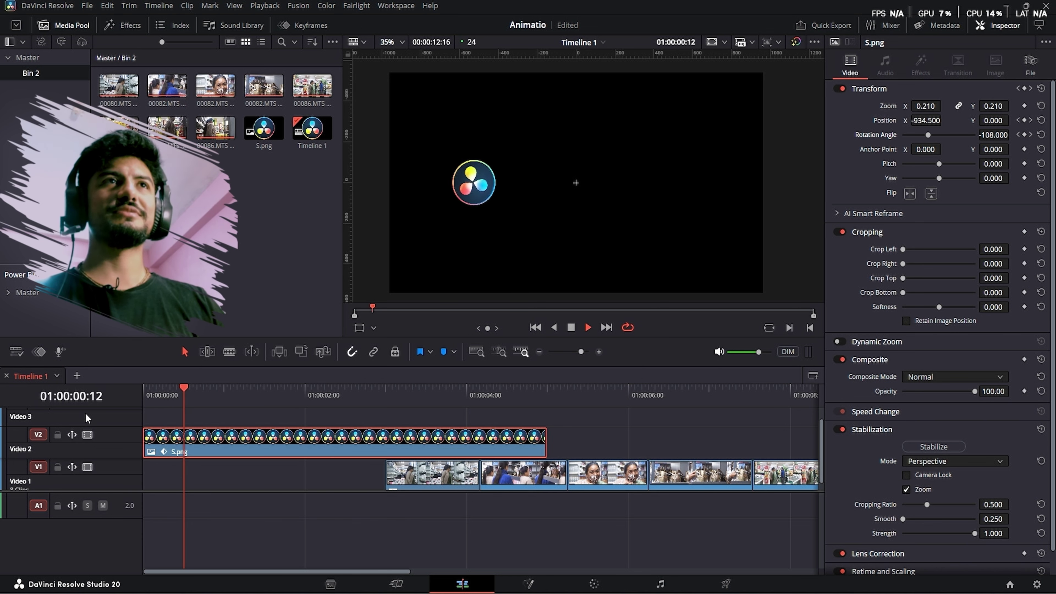
- At 01:00:00:20, reset the S.png clip's Position to 0.000 and set its Rotation Angle to 360, and go to the following Position keyframe
click(211, 389)
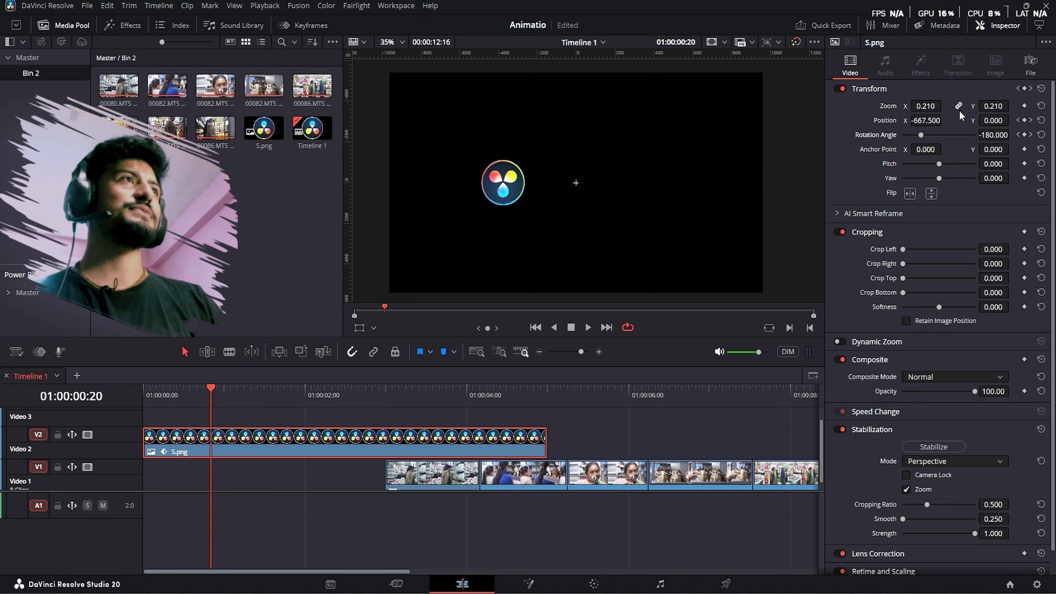
double_click(890, 121)
double_click(992, 134)
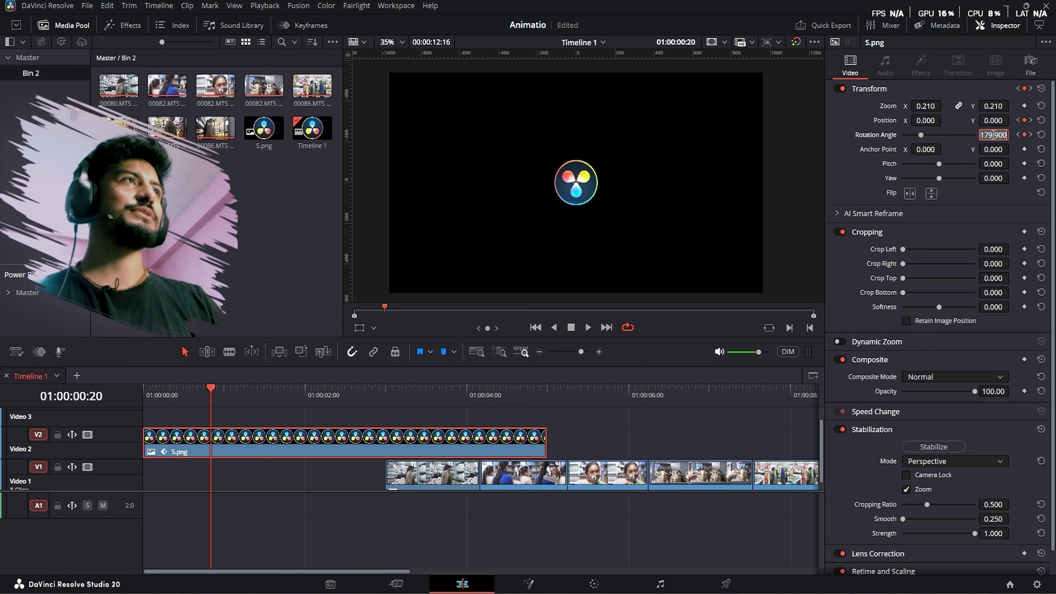
text(360)
key(Return)
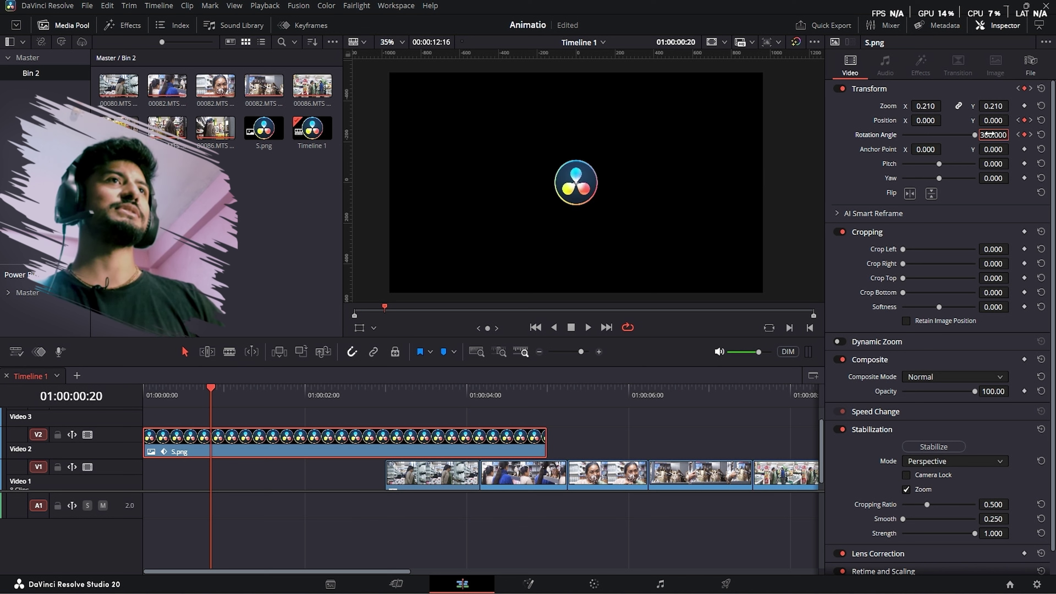
click(1030, 121)
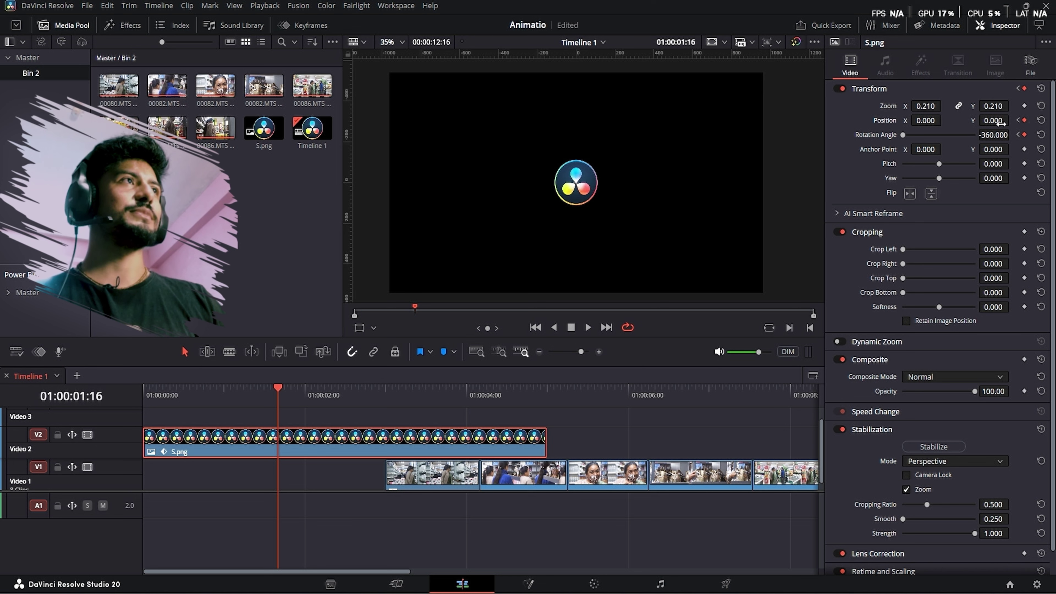
- Delete the S.png clip's Rotation Angle keyframe at 01:00:01:16 and play the logo animation from the timeline's start
click(1025, 135)
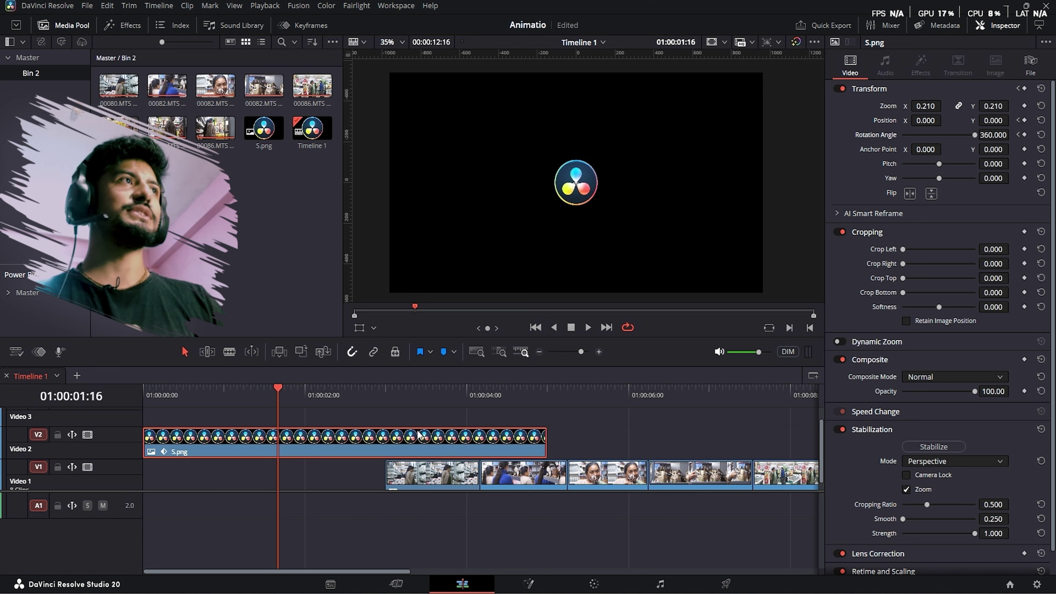
drag(262, 395, 26, 404)
key(space)
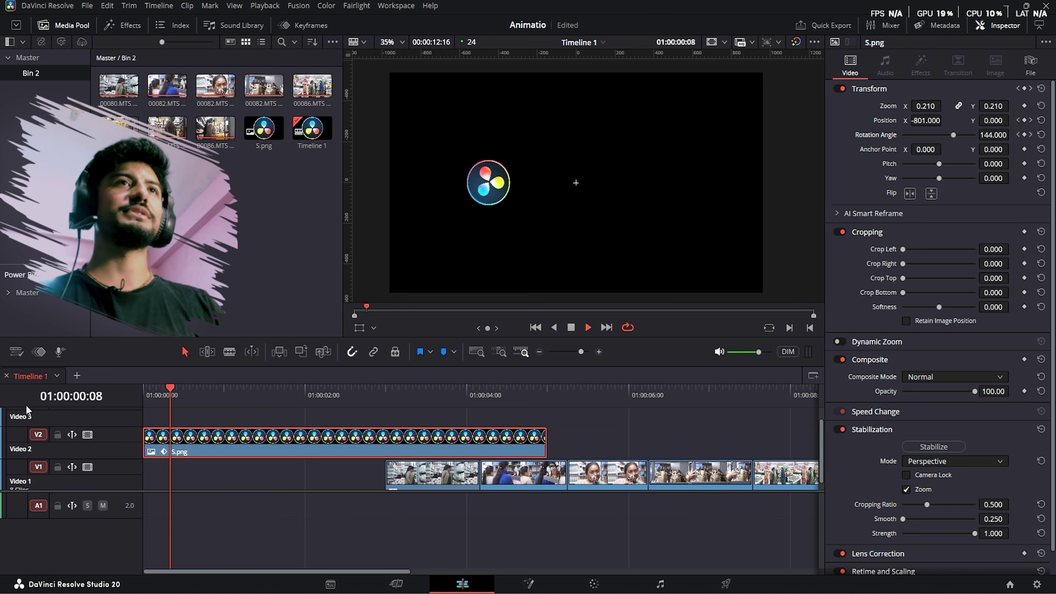
key(space)
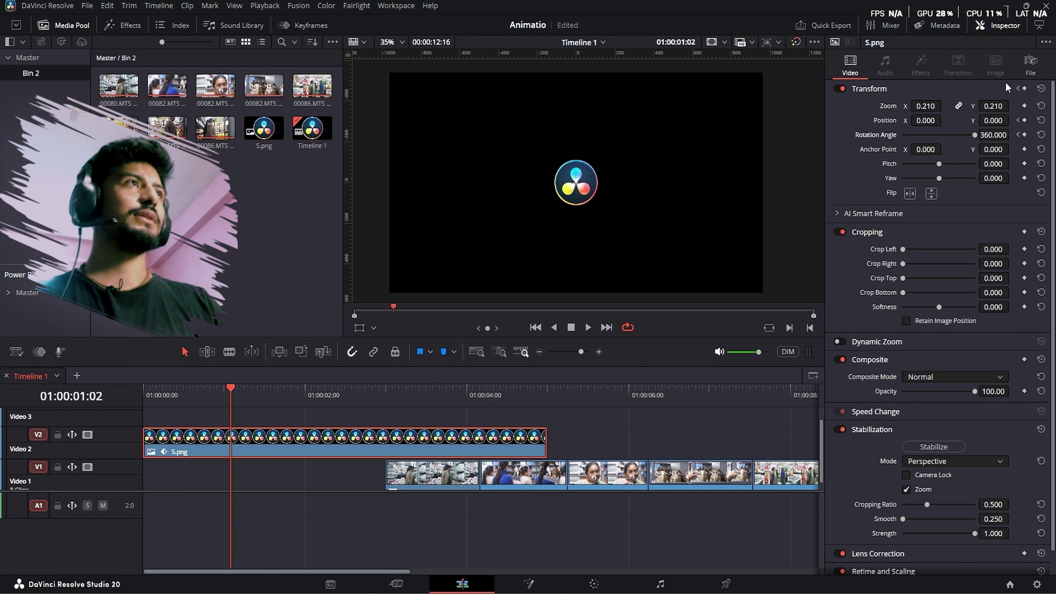
- Set the S.png clip's Rotation Angle to -360 at its 01:00:00:20 keyframe and play the animation from the timeline's start
click(1018, 134)
click(984, 135)
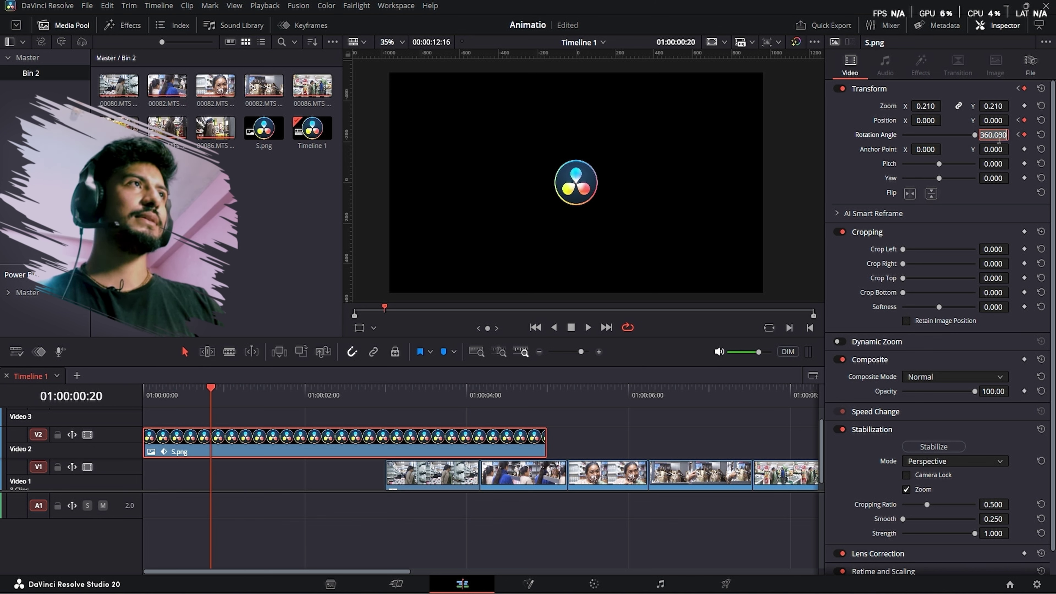
key(Return)
key(Home)
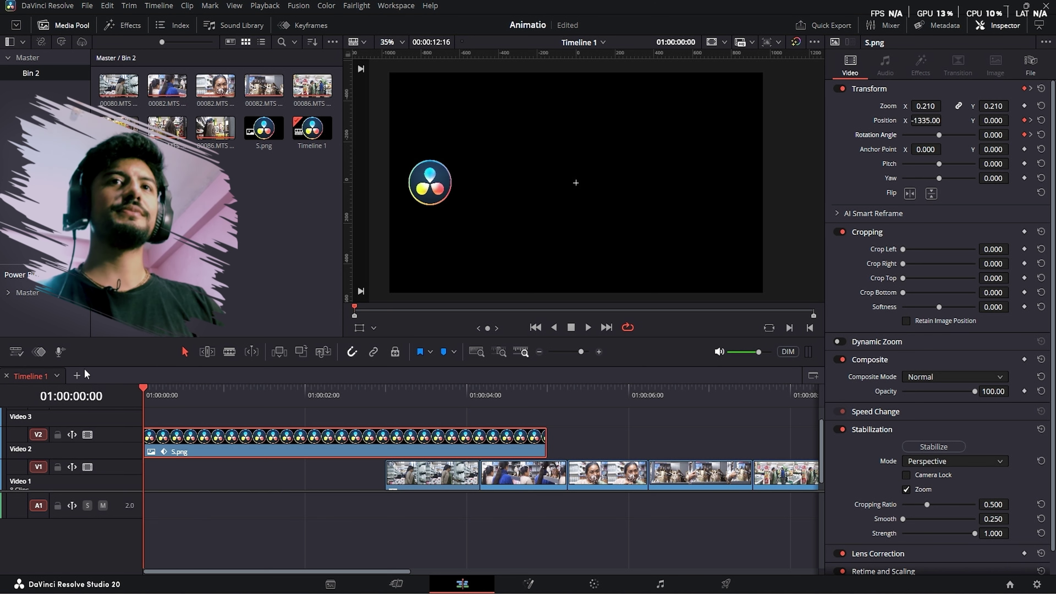
key(space)
key(Home)
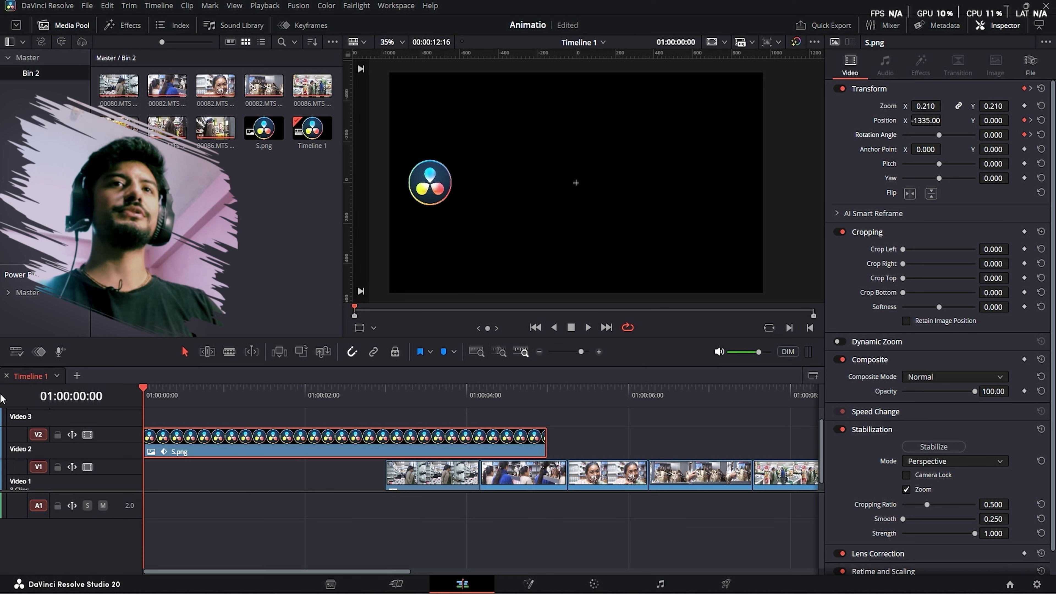
key(space)
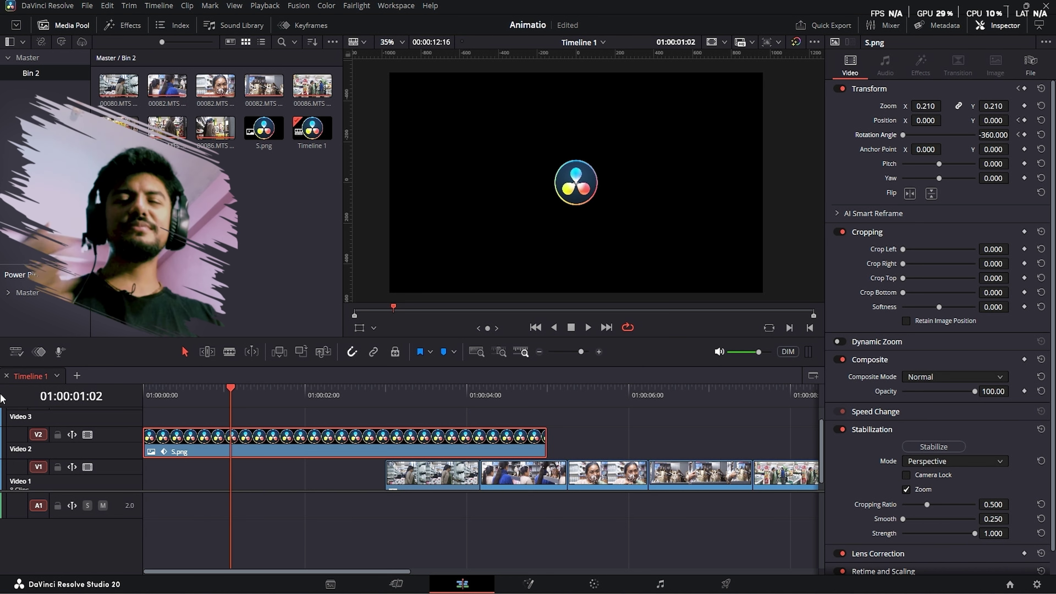
- Mark an in-to-out range on the timeline from 01:00:00:00 to 01:00:01:10, covering the logo animation
key(/)
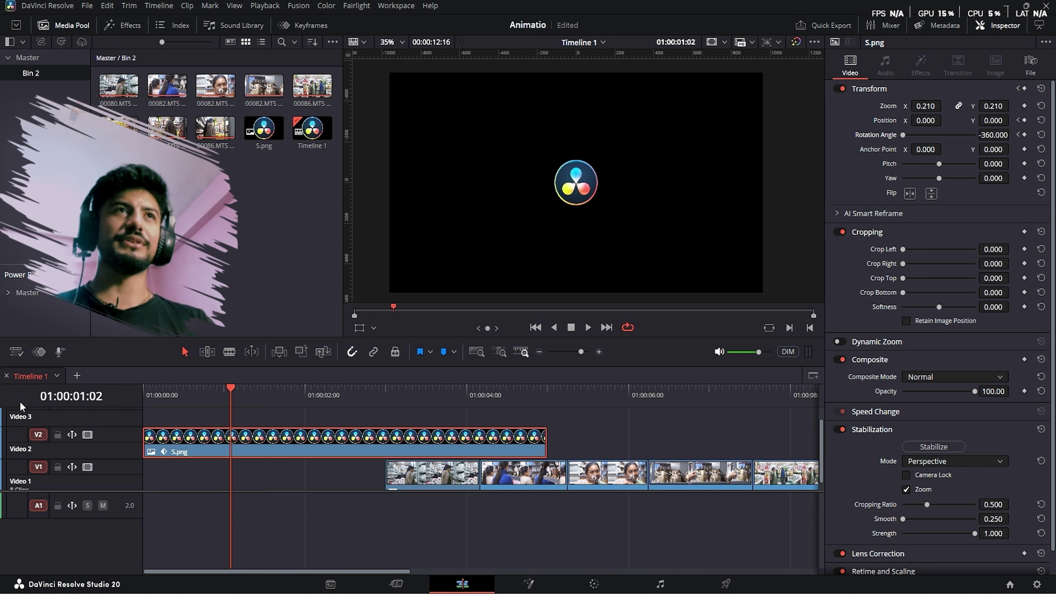
key(i)
key(o)
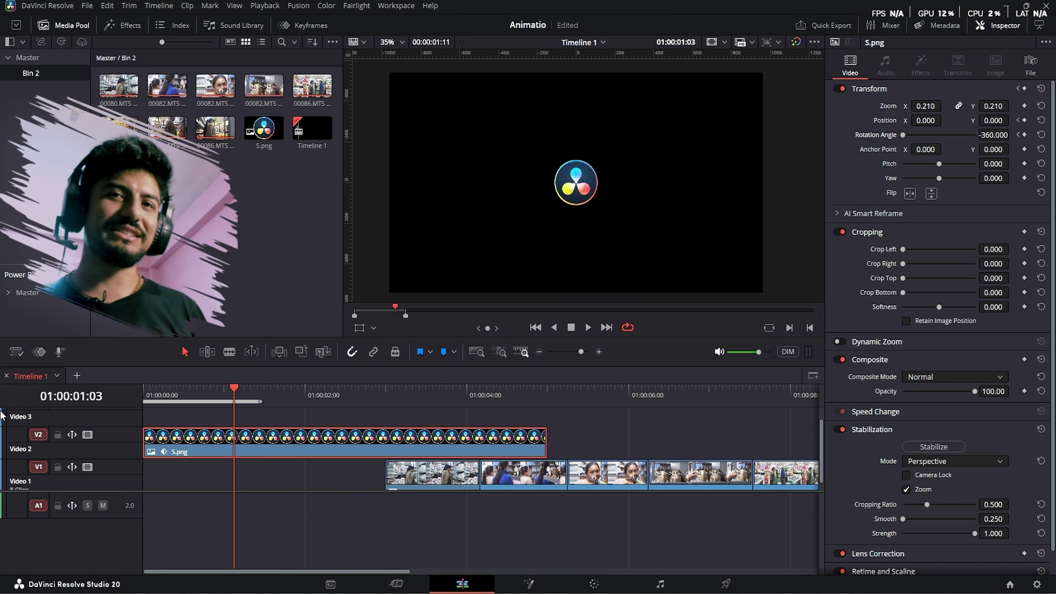
- Replay and scrub through the marked range several times to examine the logo's rolling movement and where it stops
key(Home)
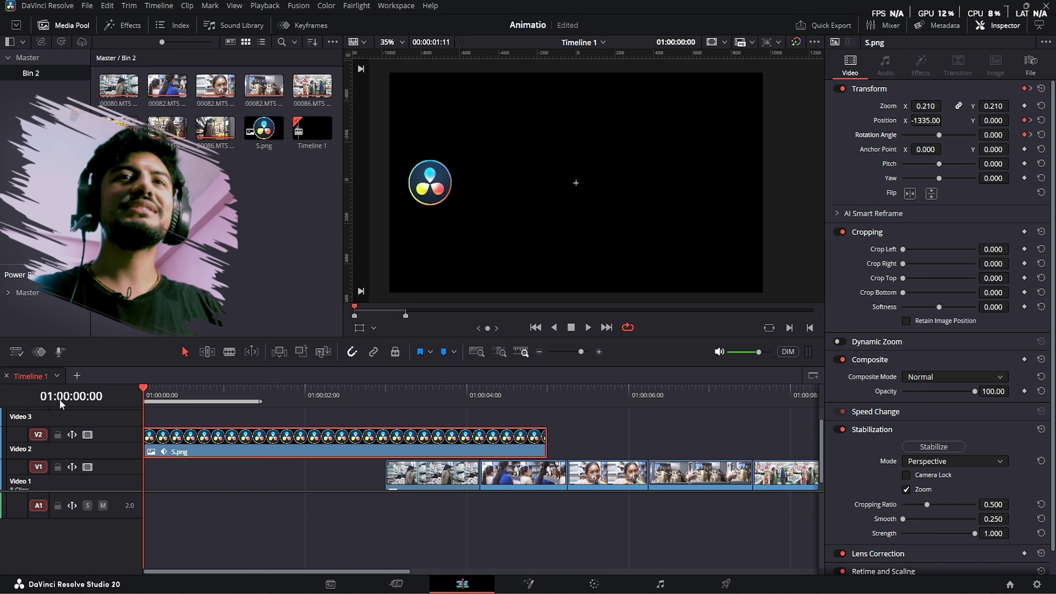
key(space)
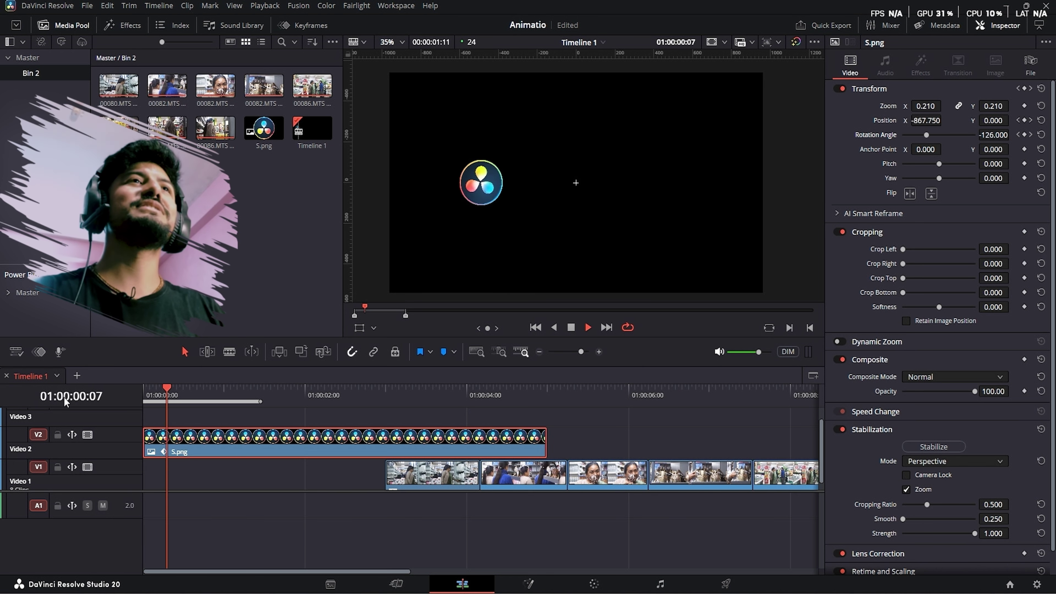
key(space)
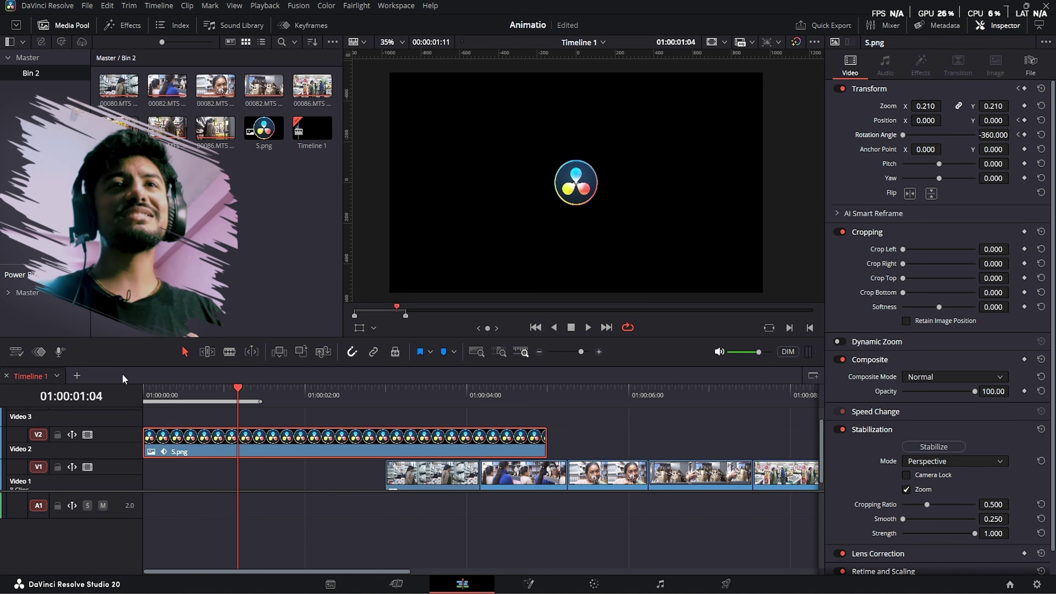
key(Home)
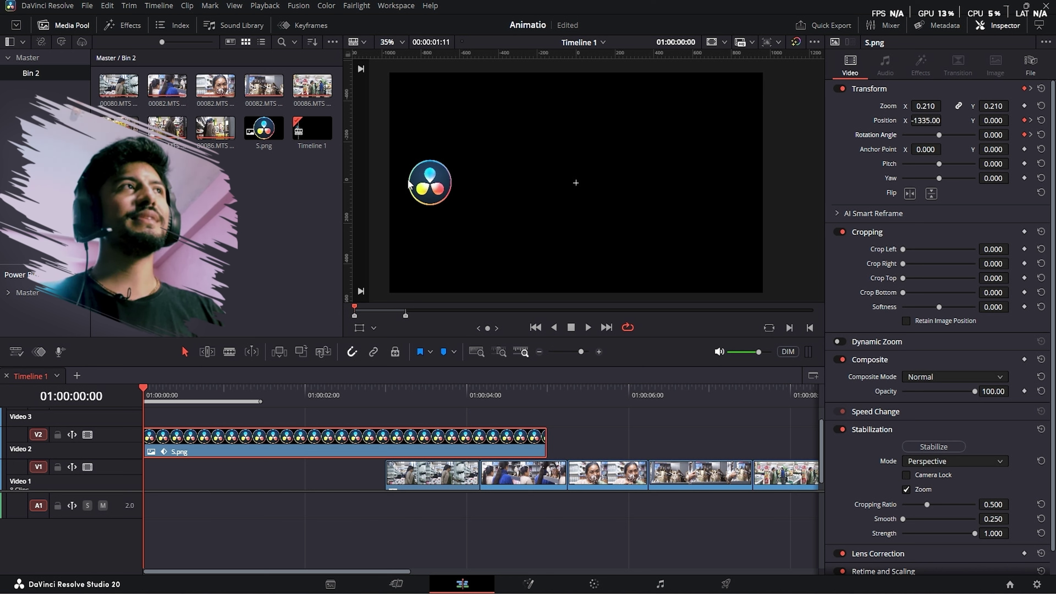
key(space)
key(space)
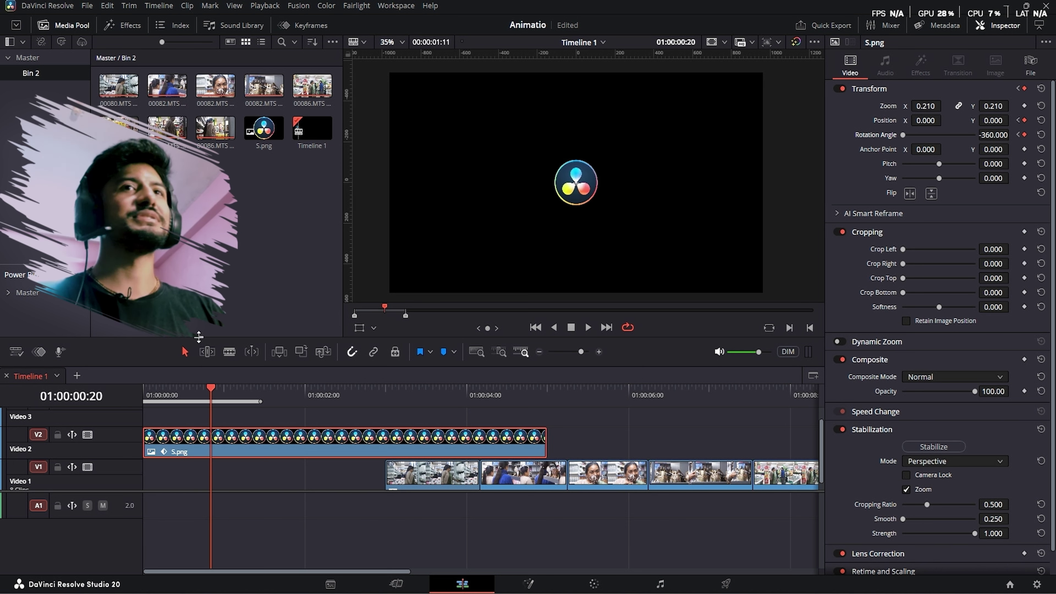
click(217, 393)
drag(217, 393, 251, 393)
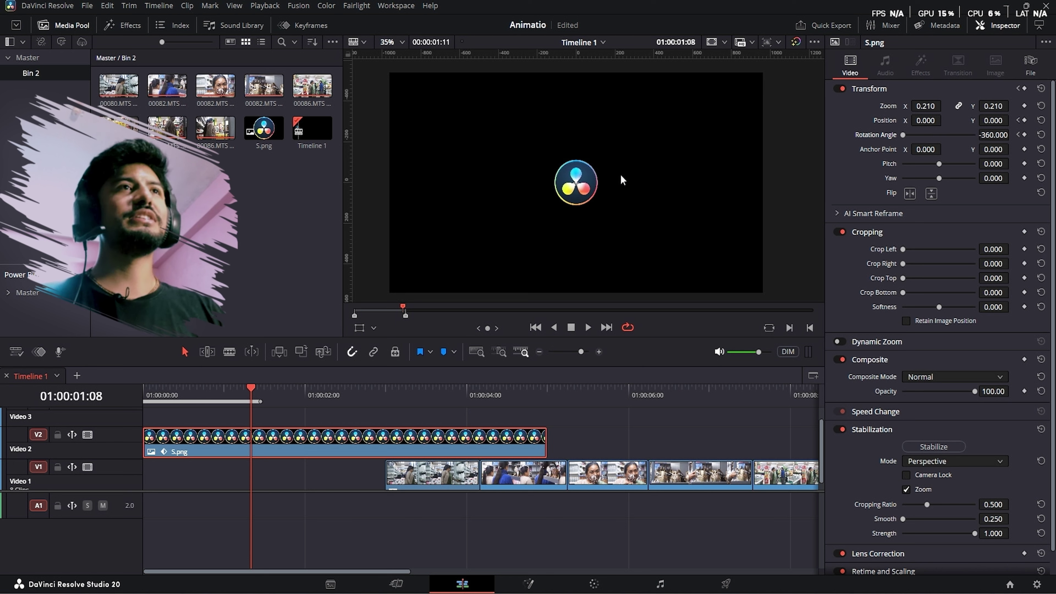
key(Home)
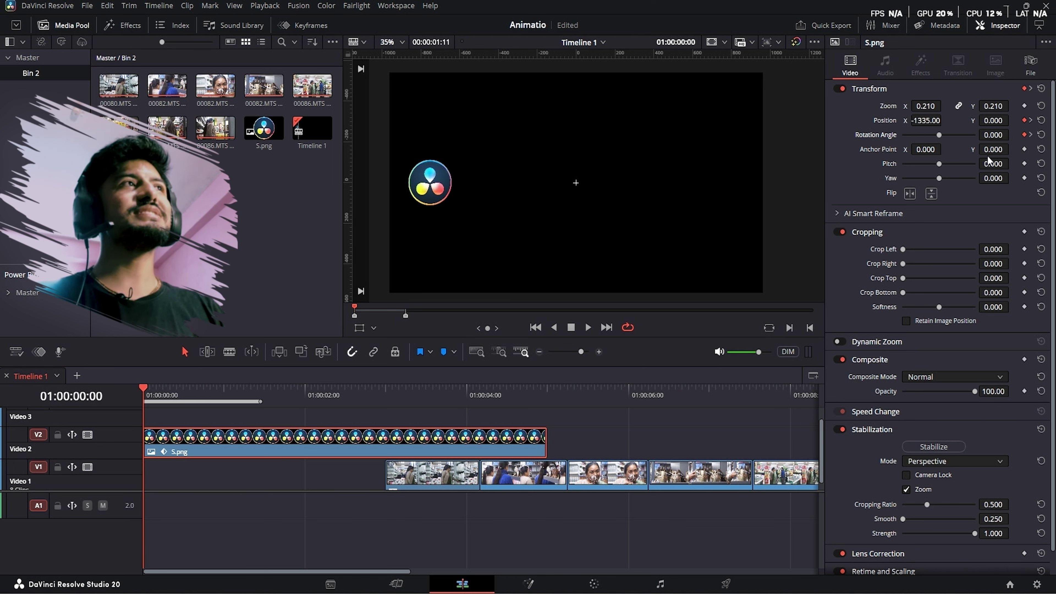
key(space)
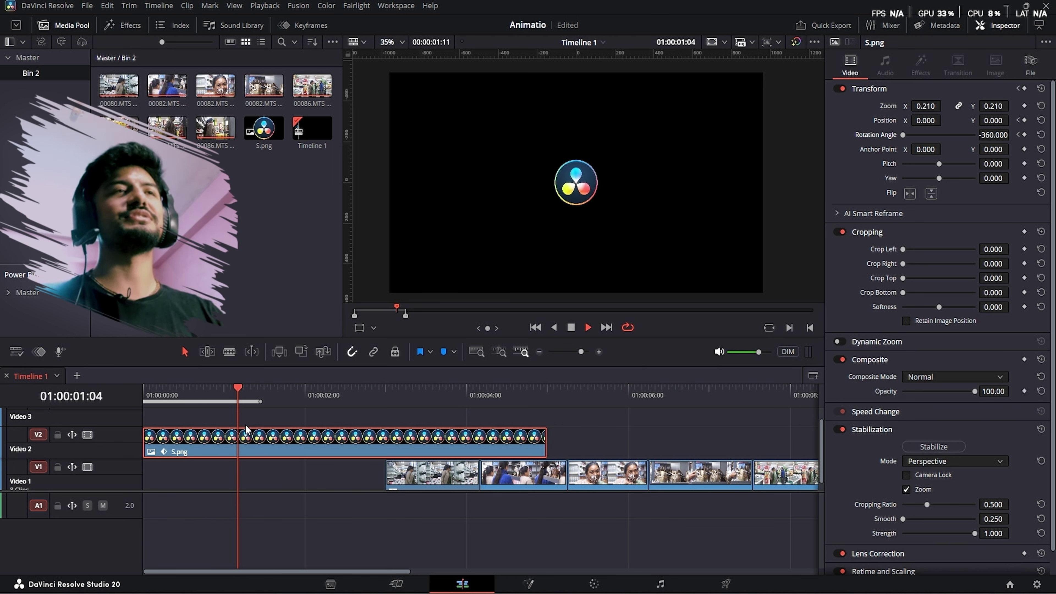
key(space)
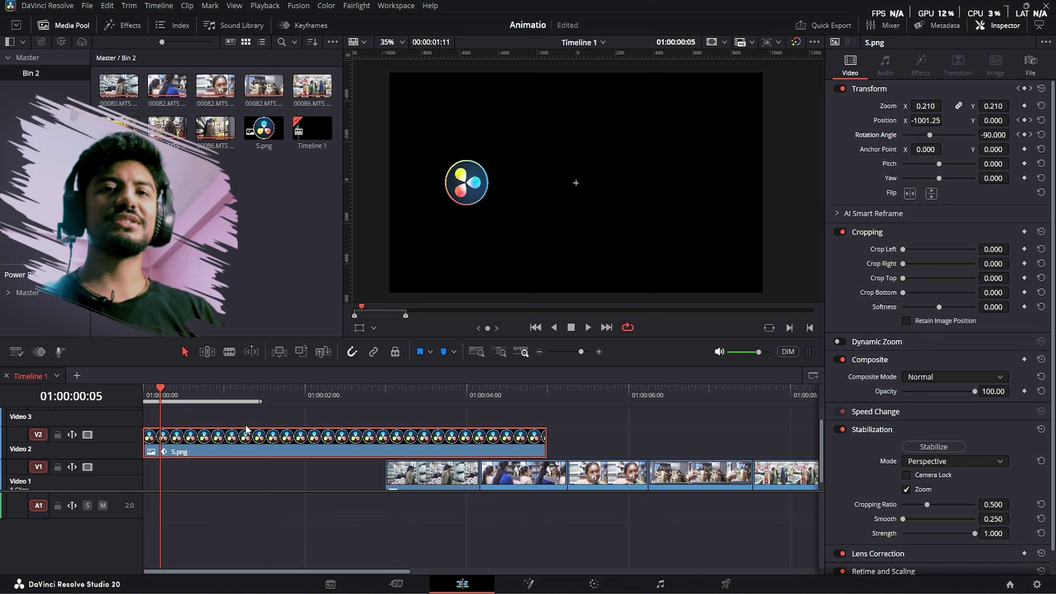
key(Home)
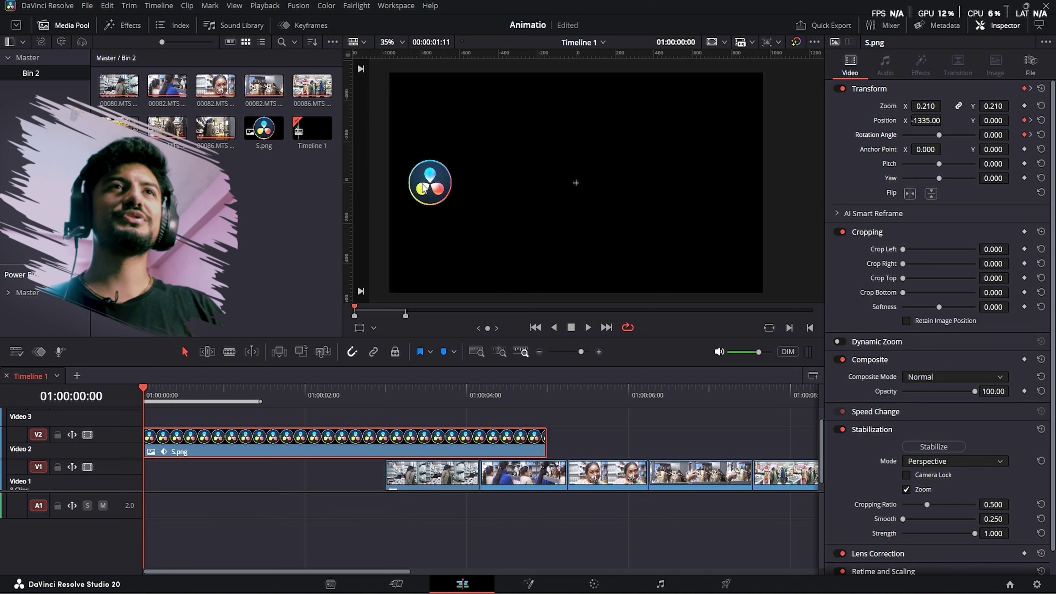
drag(152, 391, 219, 392)
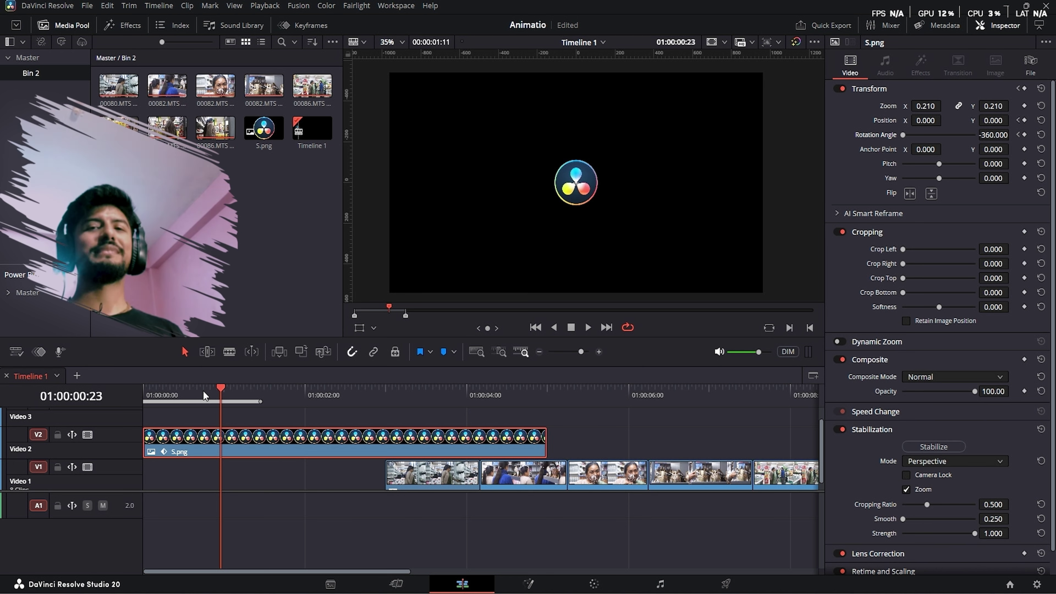
click(254, 387)
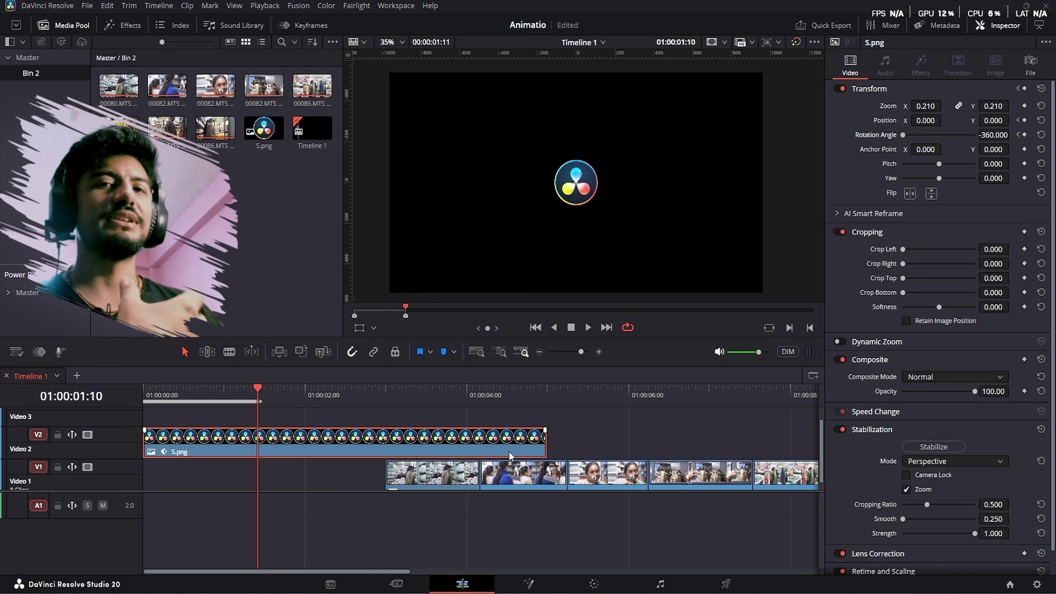
- Select the S.png clip and open the keyframe editor on its Transform parameters
click(336, 294)
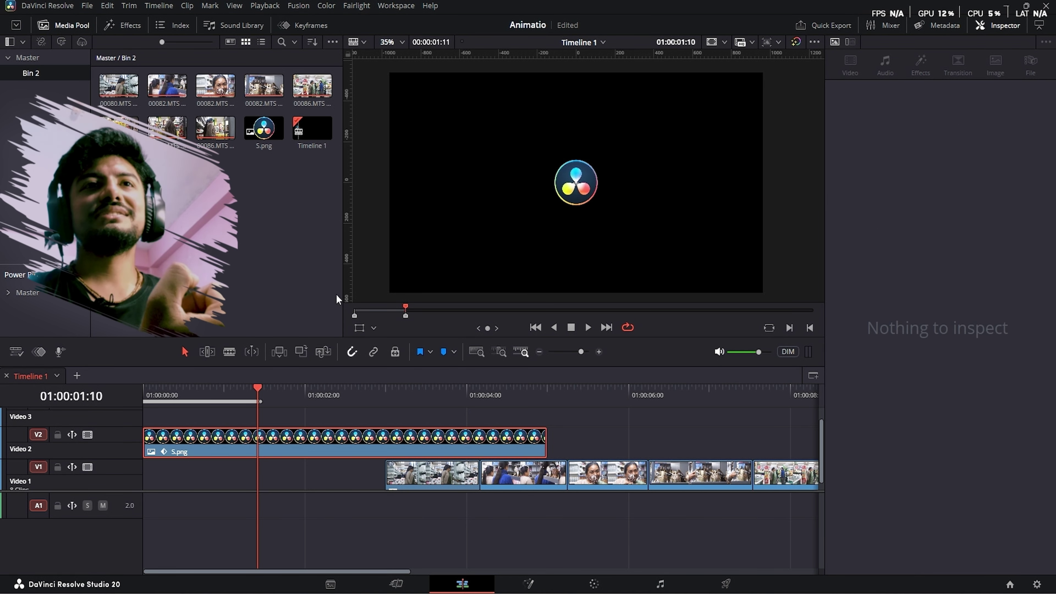
click(247, 448)
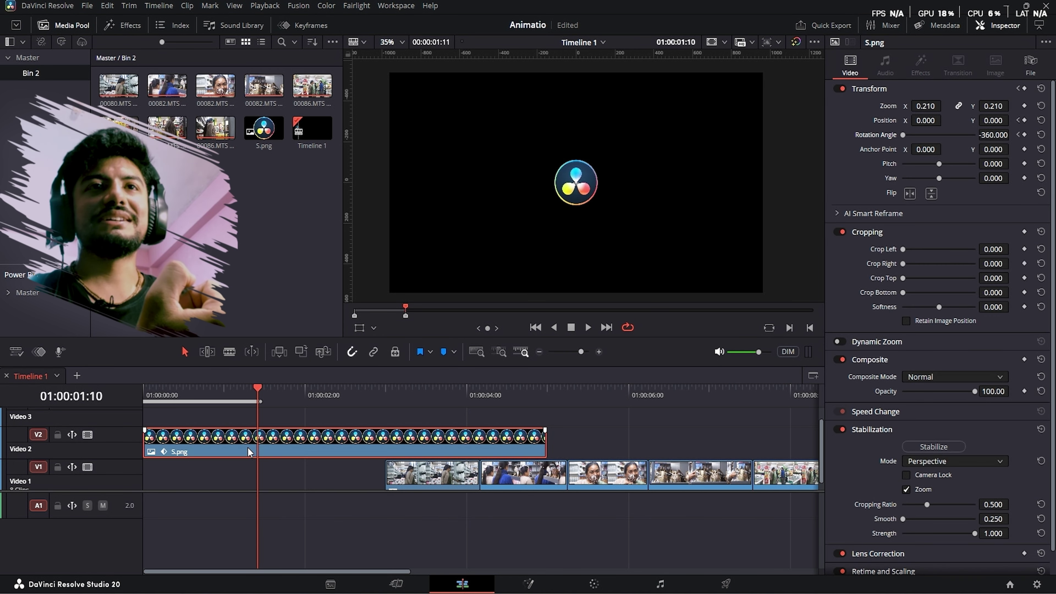
click(305, 26)
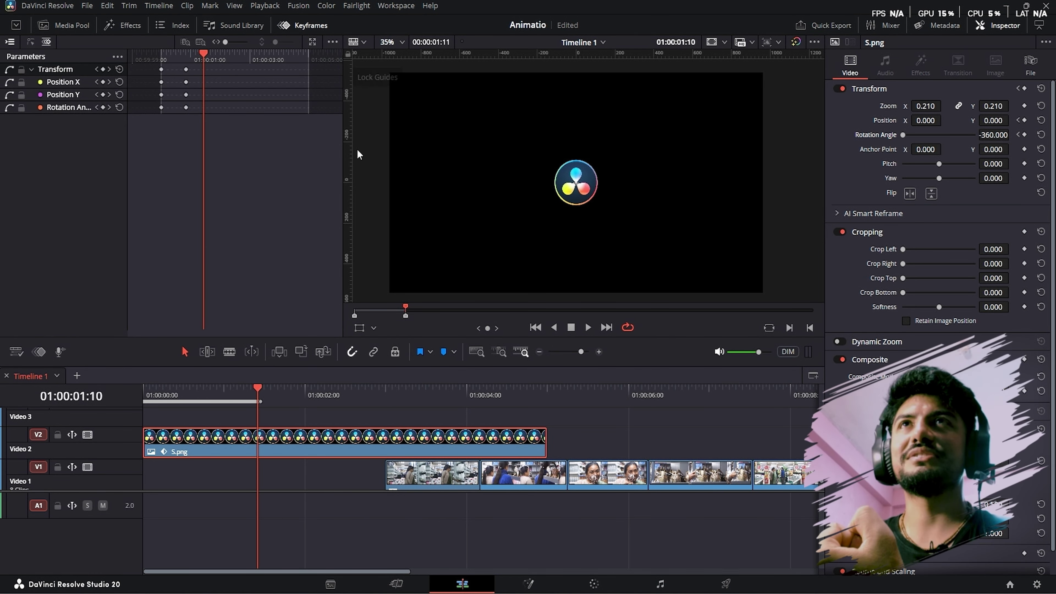
click(54, 66)
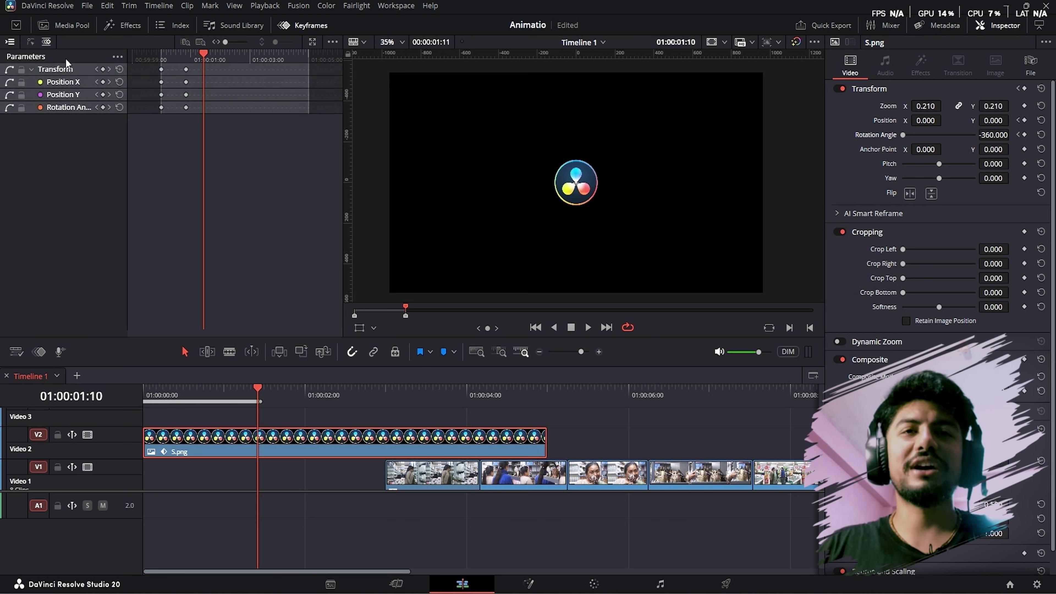
- Show all video parameters in the keyframe list, and restrict it again to parameters with keyframes
click(124, 60)
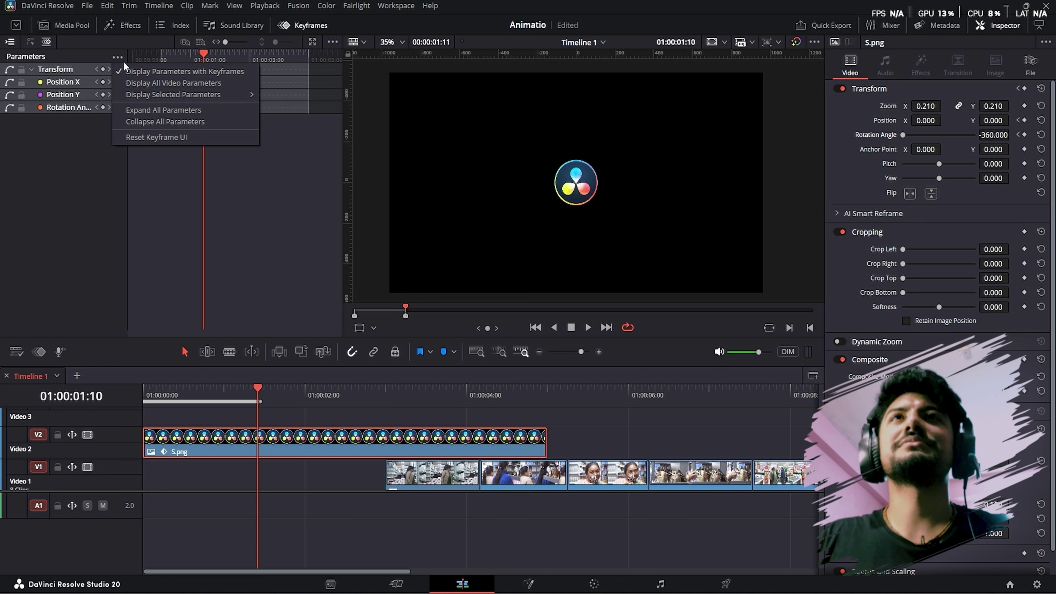
click(141, 80)
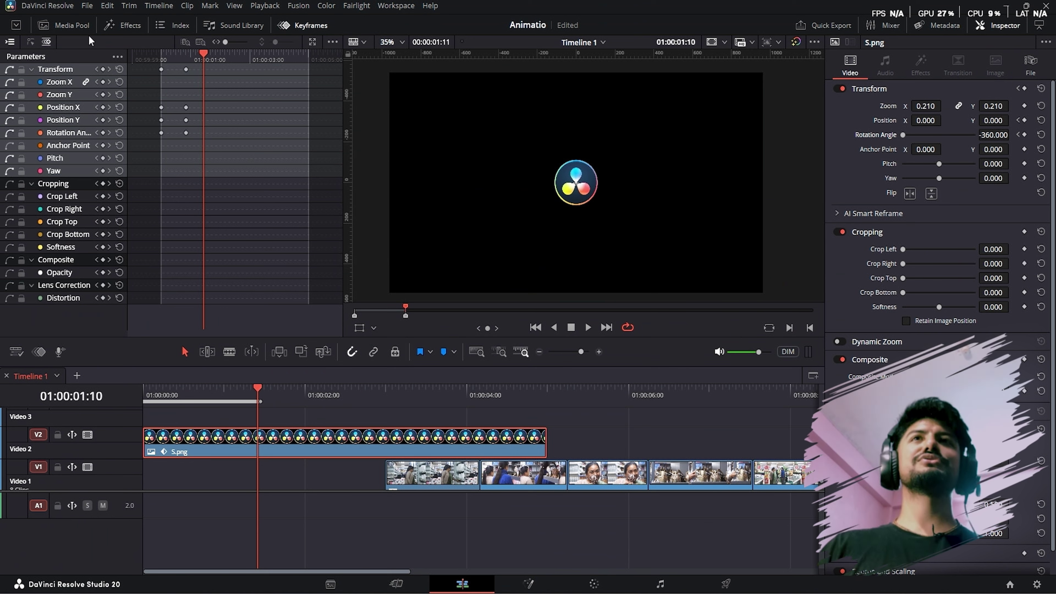
click(117, 56)
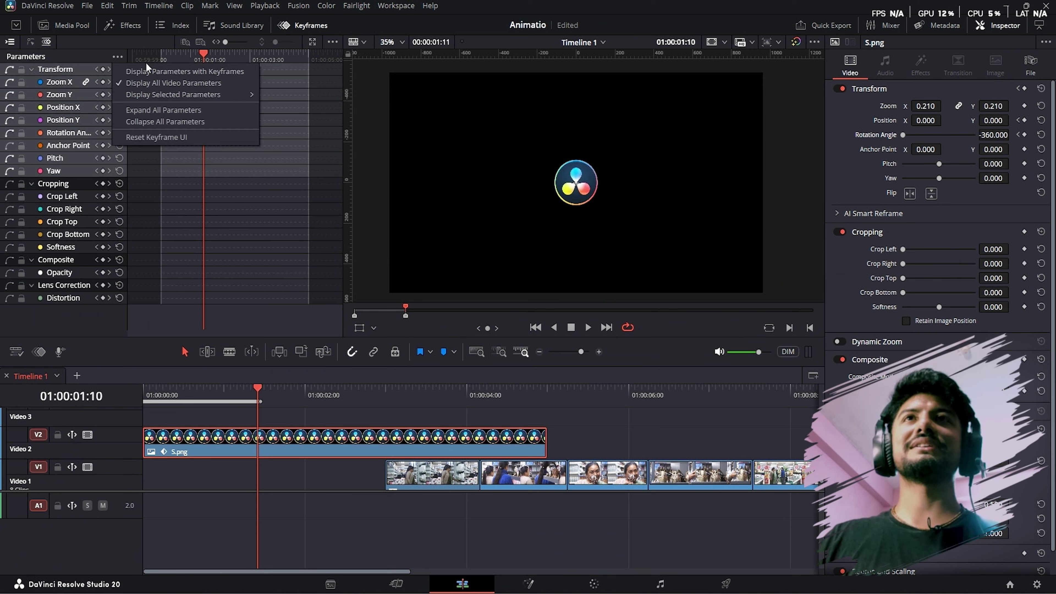
click(144, 73)
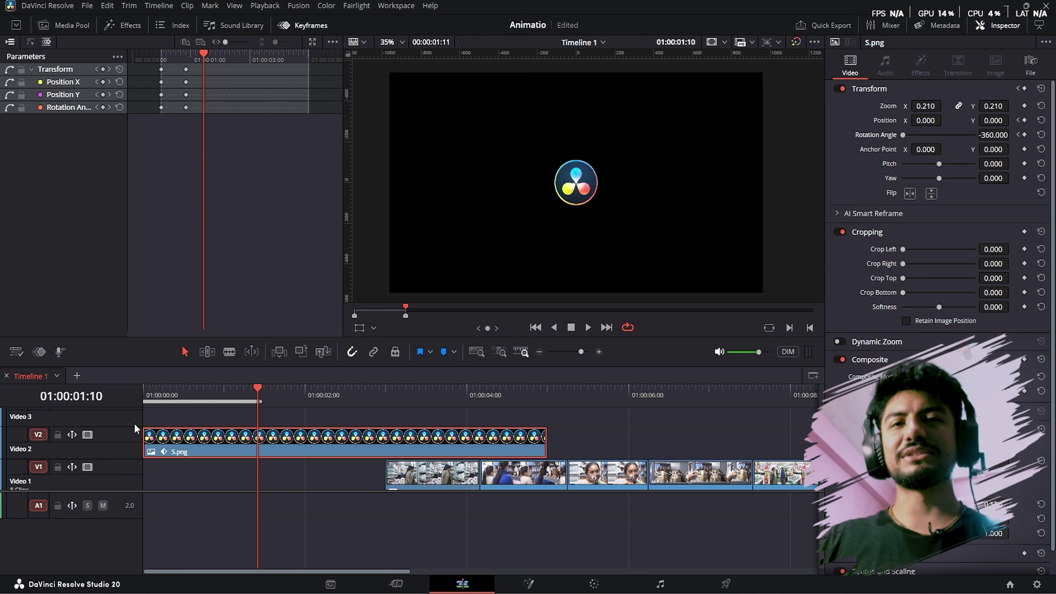
- Compare the keyframed parameters of the S.png clip and the first Video 1 clip, including that clip's Open FX Transform effect
click(242, 469)
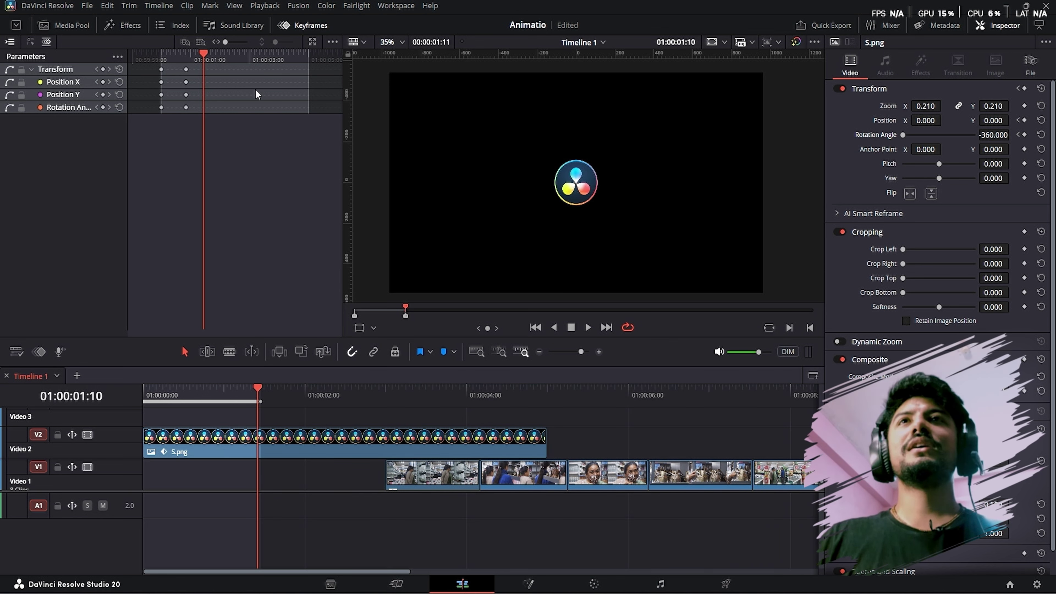
click(248, 441)
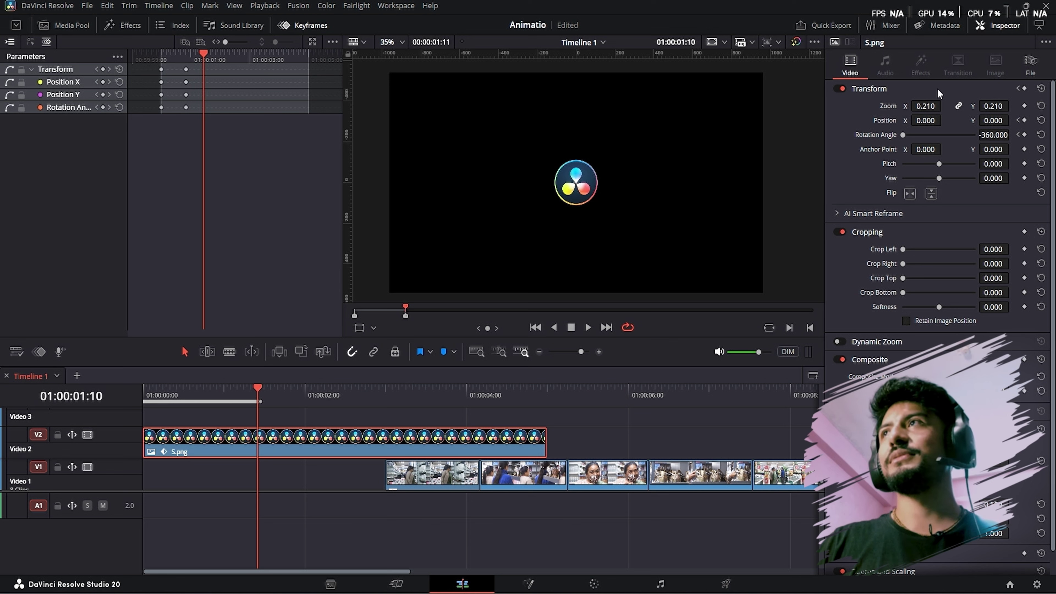
click(434, 473)
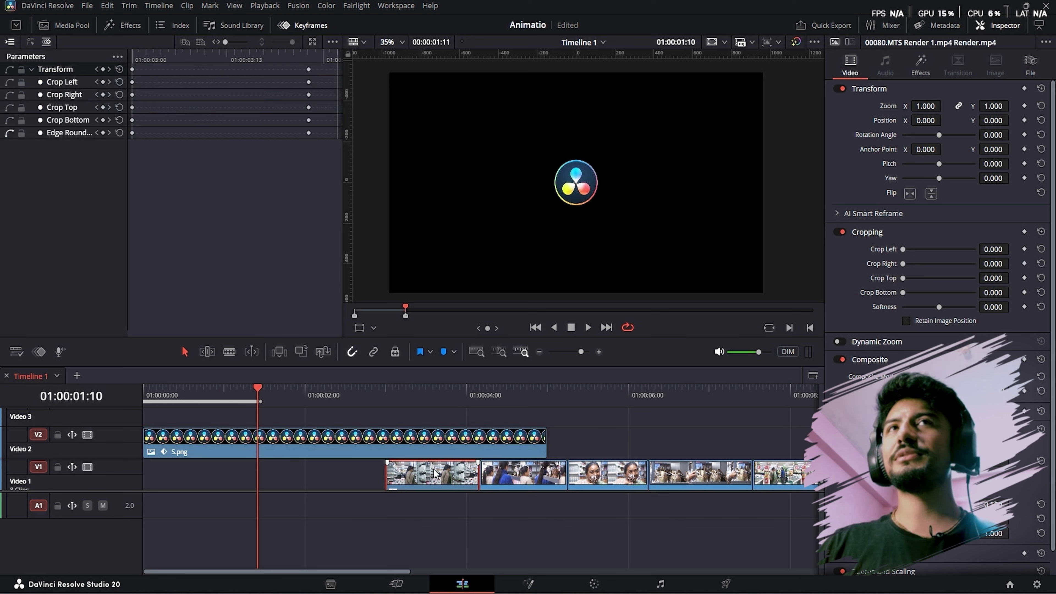
click(920, 73)
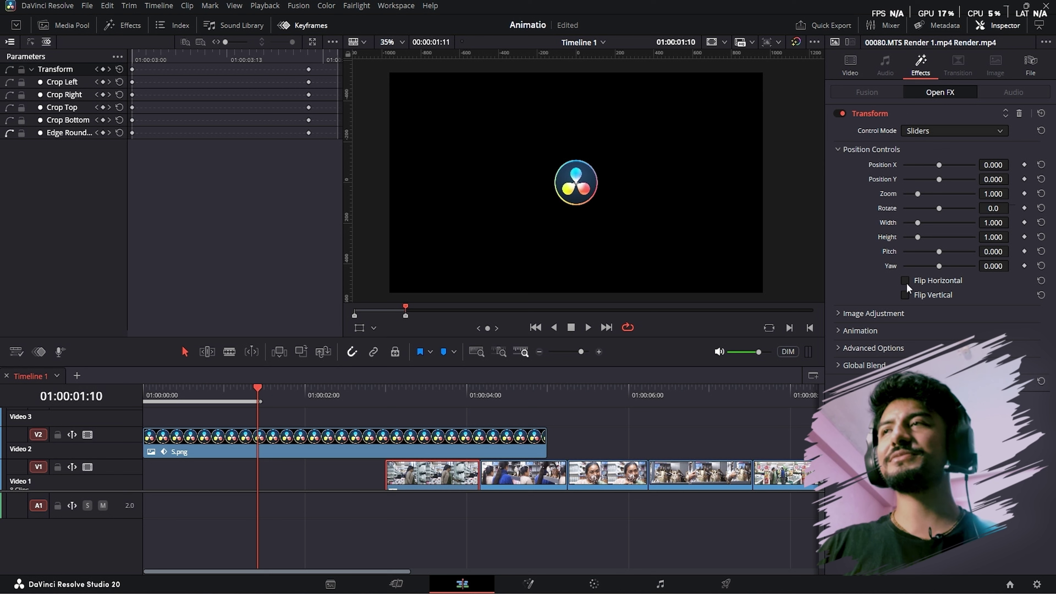
click(170, 446)
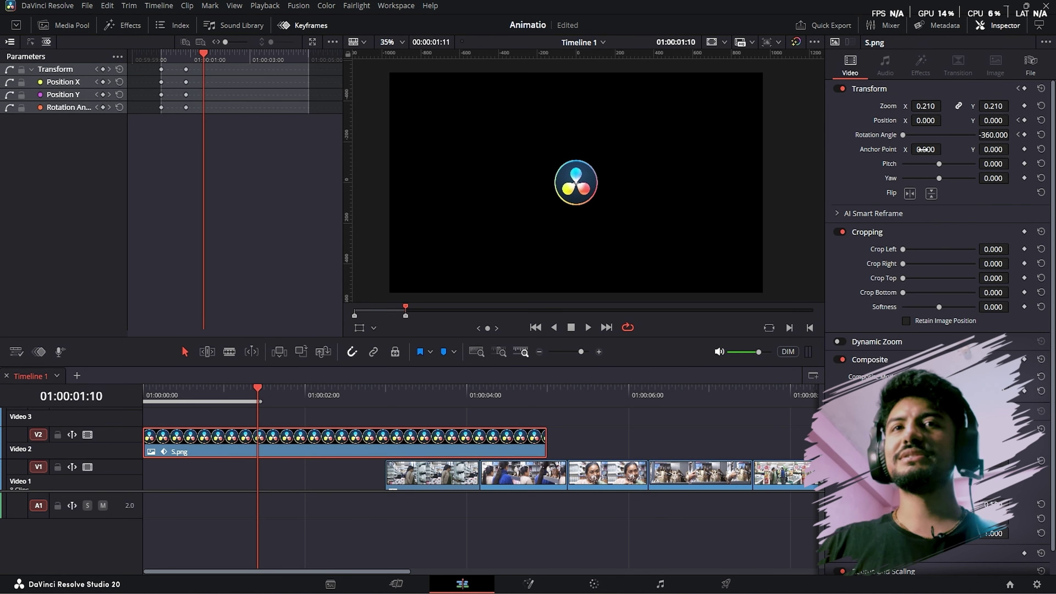
click(453, 476)
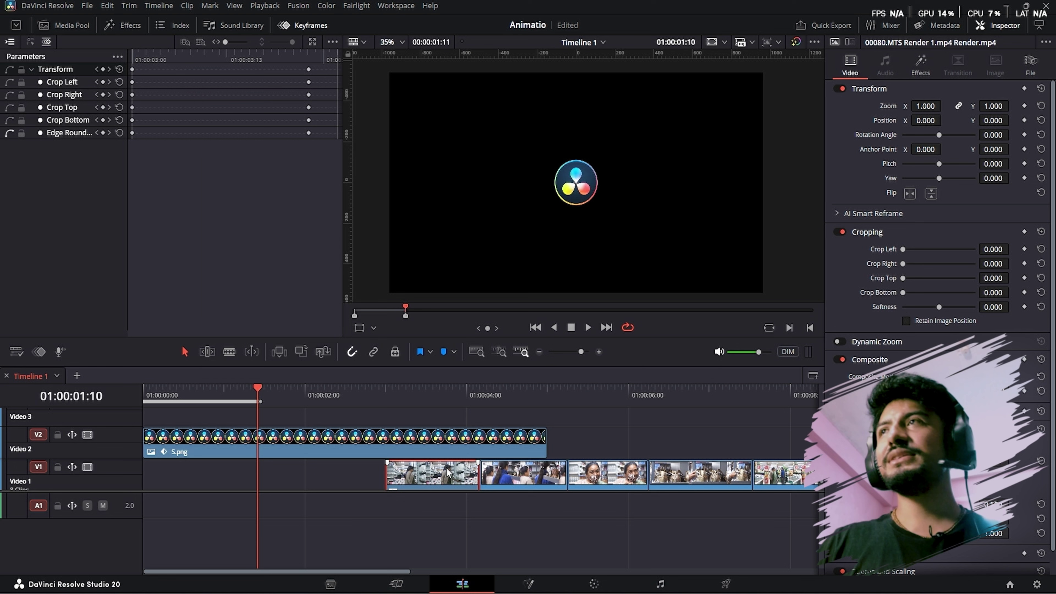
- Compare the first Video 1 clip's built-in Transform and Cropping parameters with its Open FX Transform controls, and return to the S.png clip
click(921, 66)
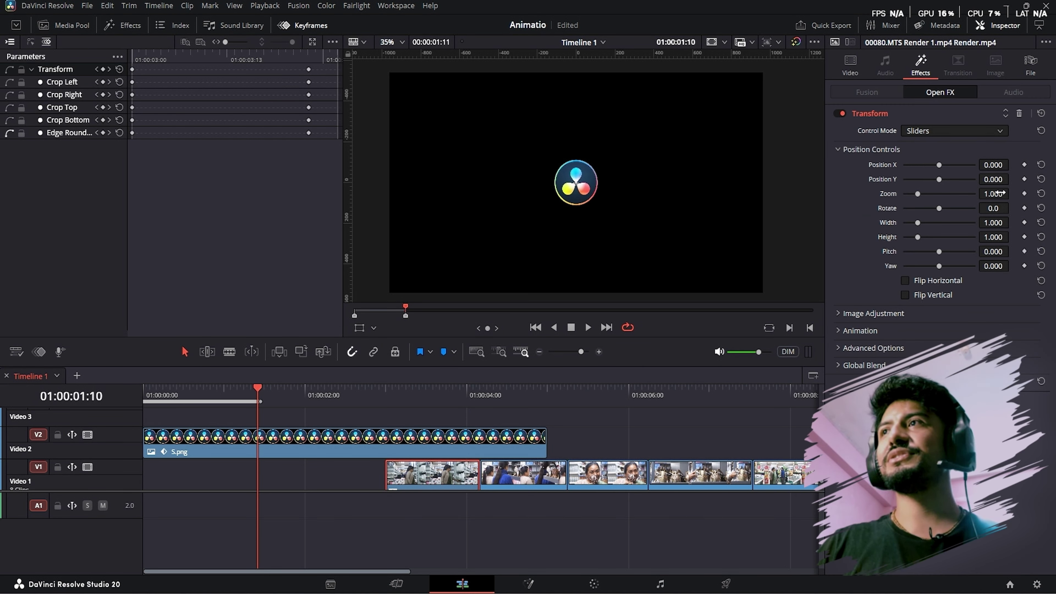
click(852, 63)
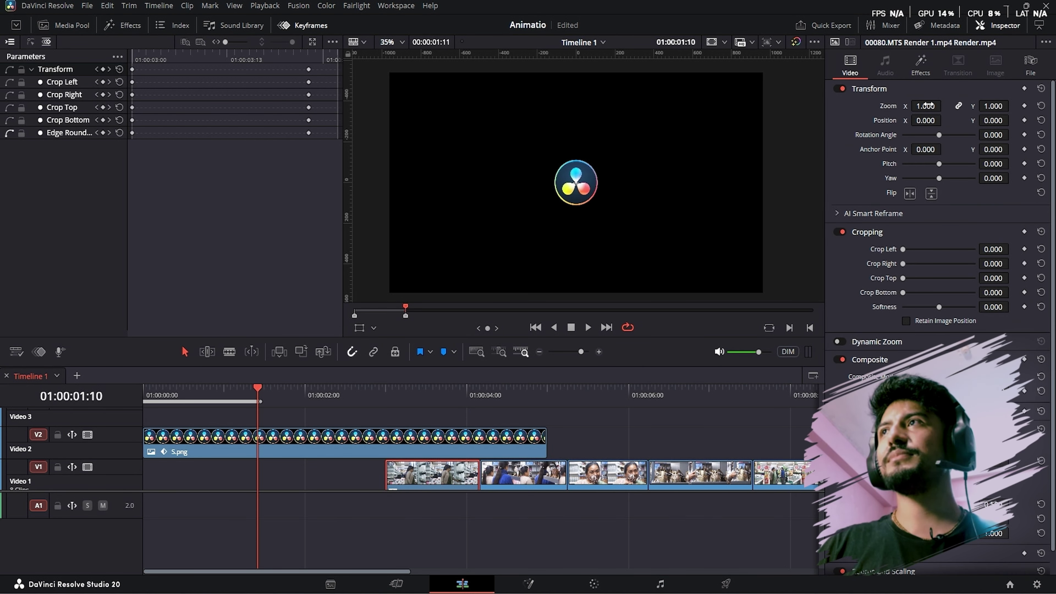
click(905, 78)
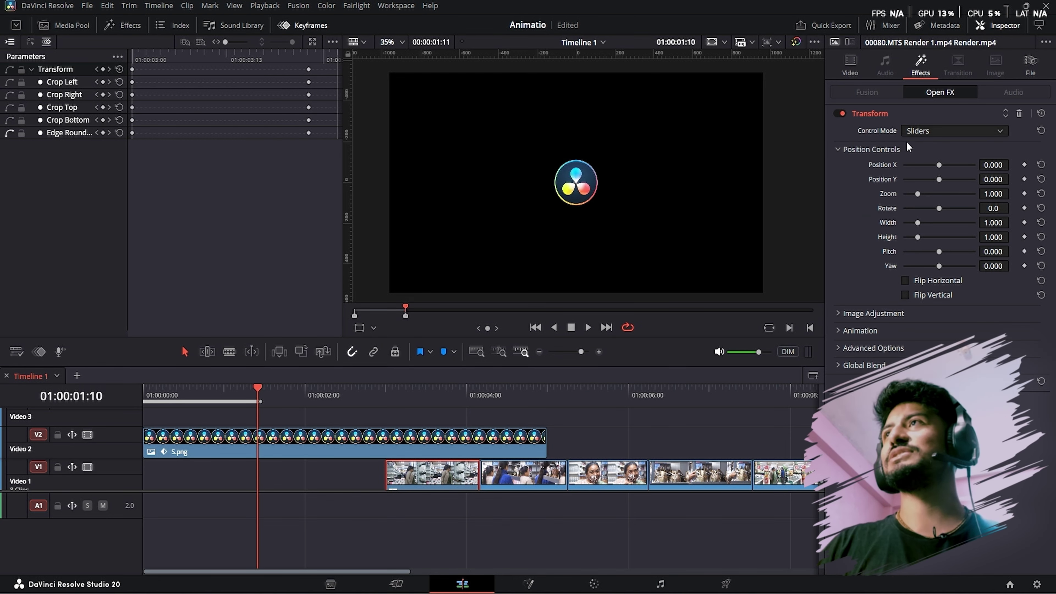
click(847, 313)
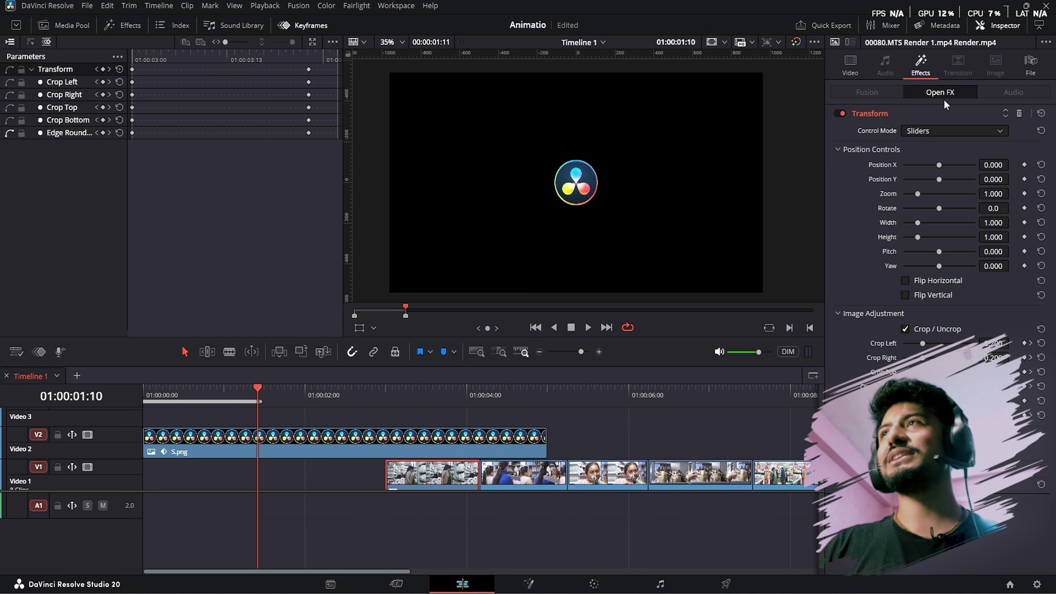
click(850, 66)
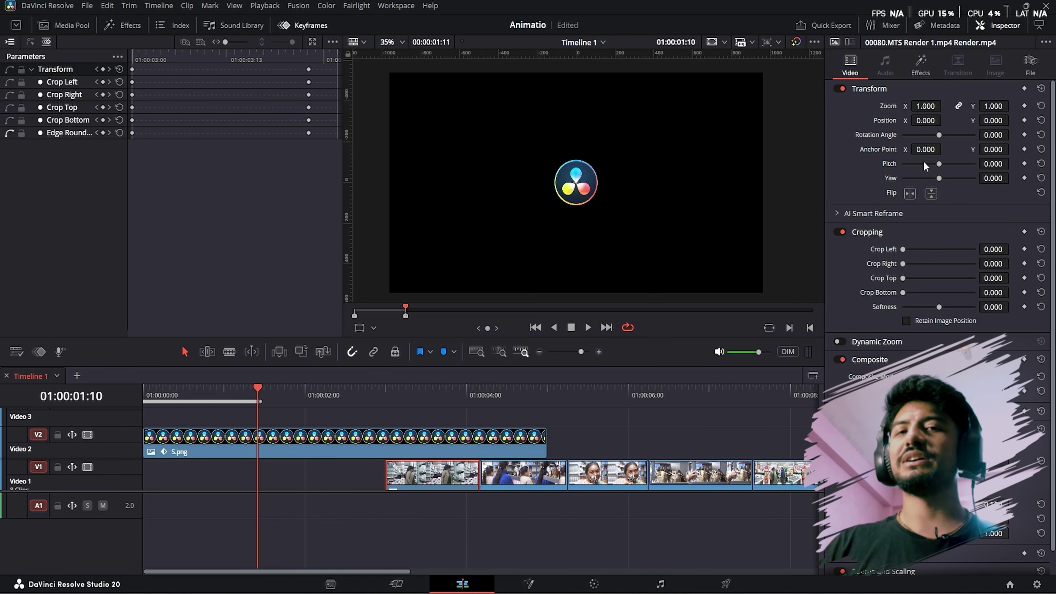
click(920, 66)
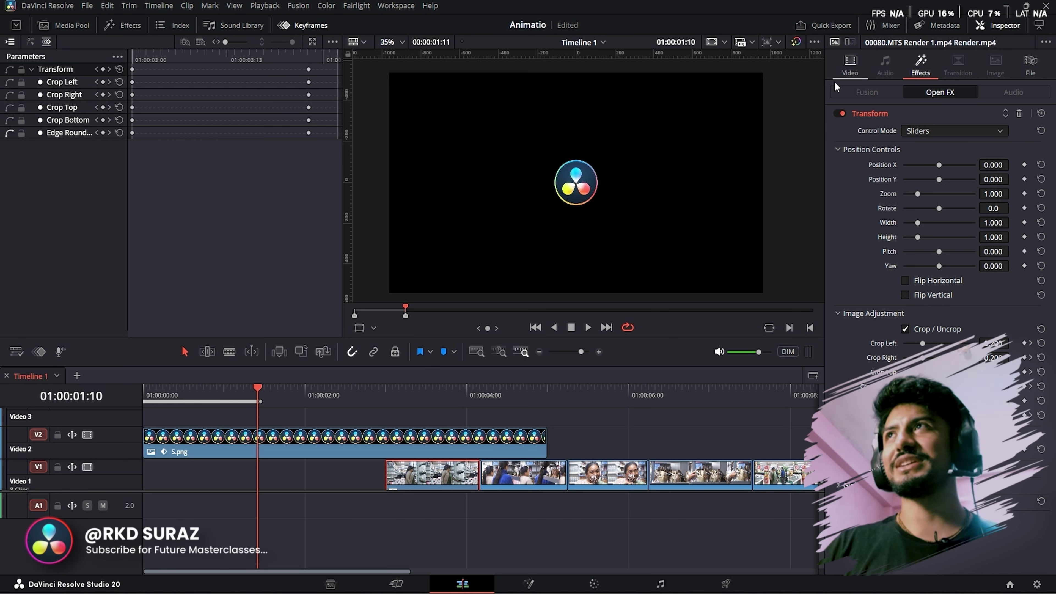
click(848, 68)
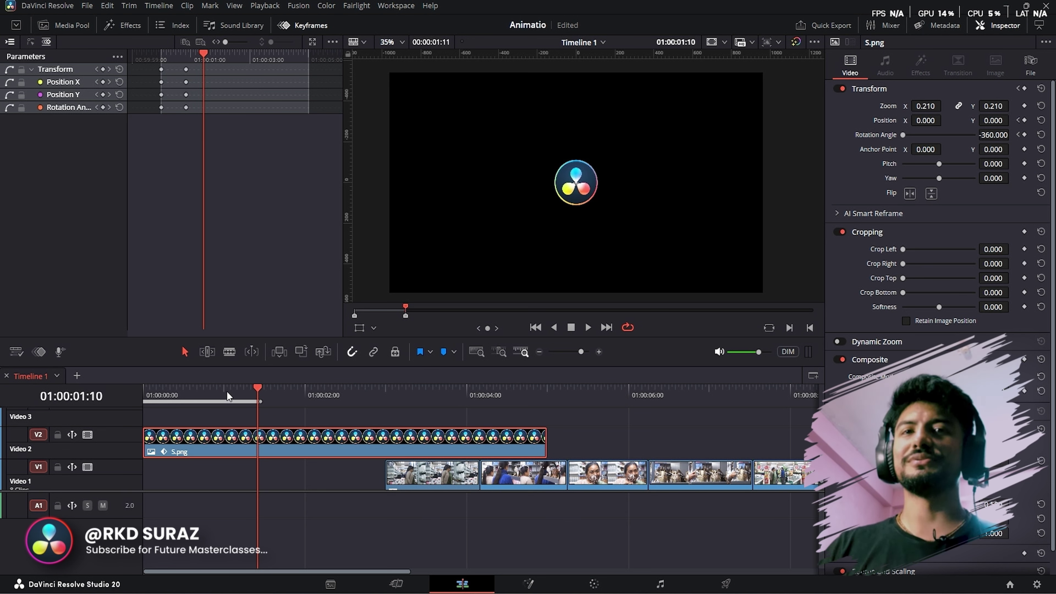
drag(227, 391, 217, 391)
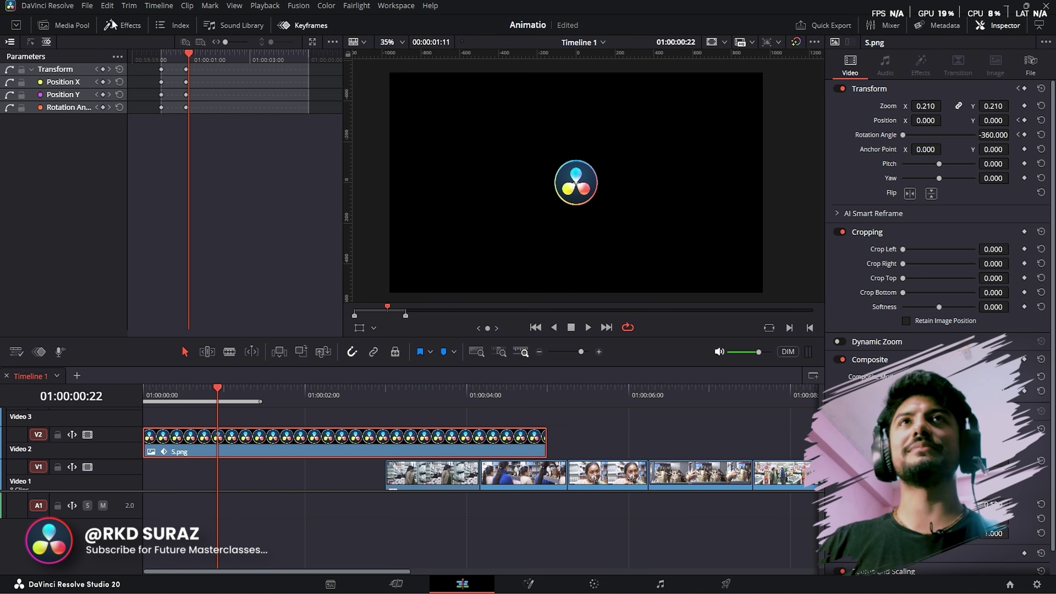
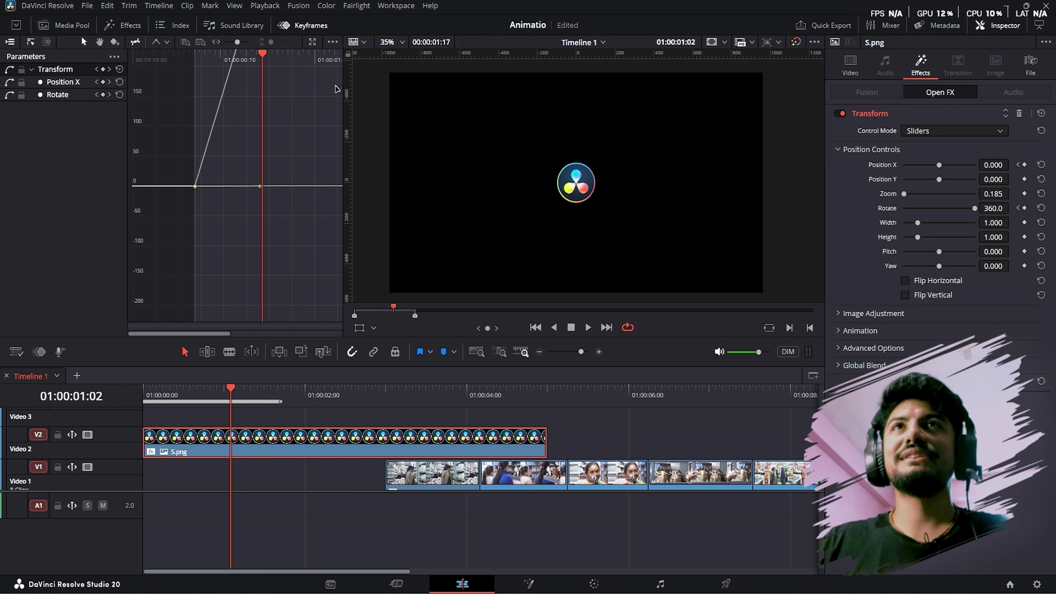
- Hide the Rotate curve so the curve view shows only the S.png clip's Position X animation
drag(167, 238, 273, 168)
click(190, 122)
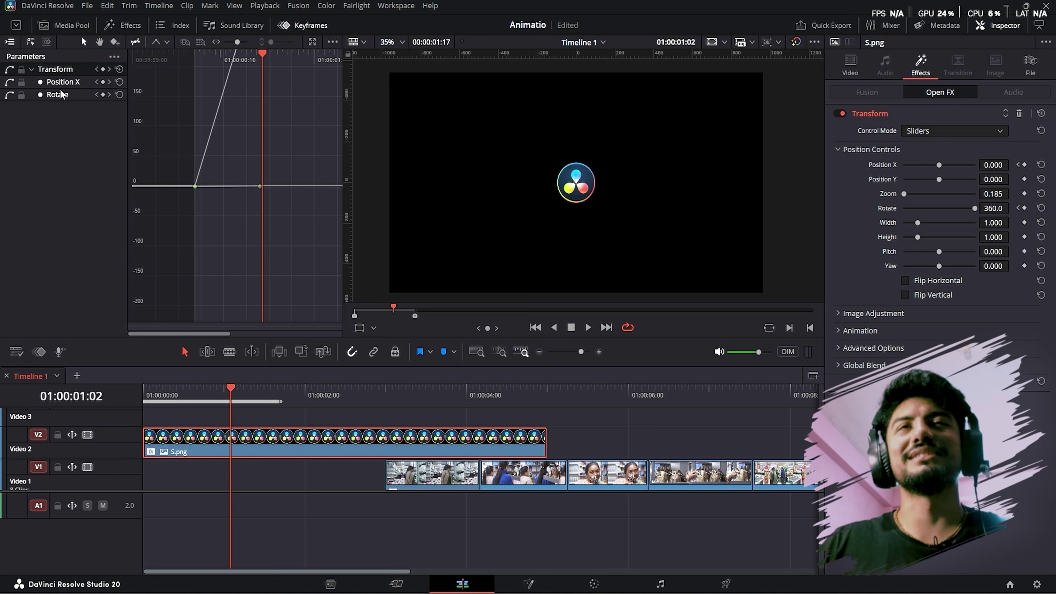
click(9, 95)
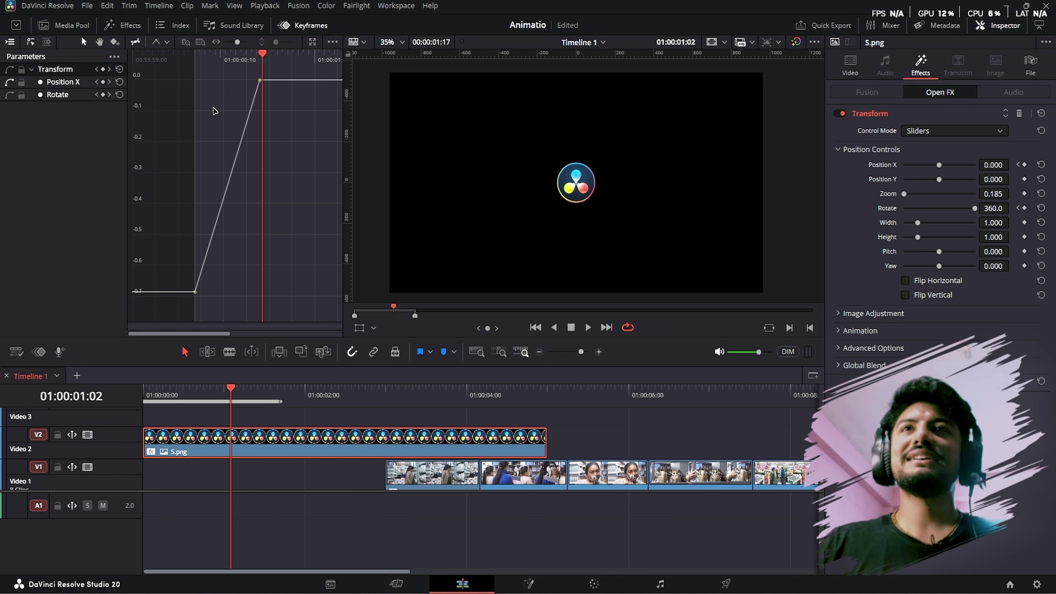
- Play and scrub the logo's movement between its two keyframes to examine how it follows the Position X curve
drag(261, 54, 195, 63)
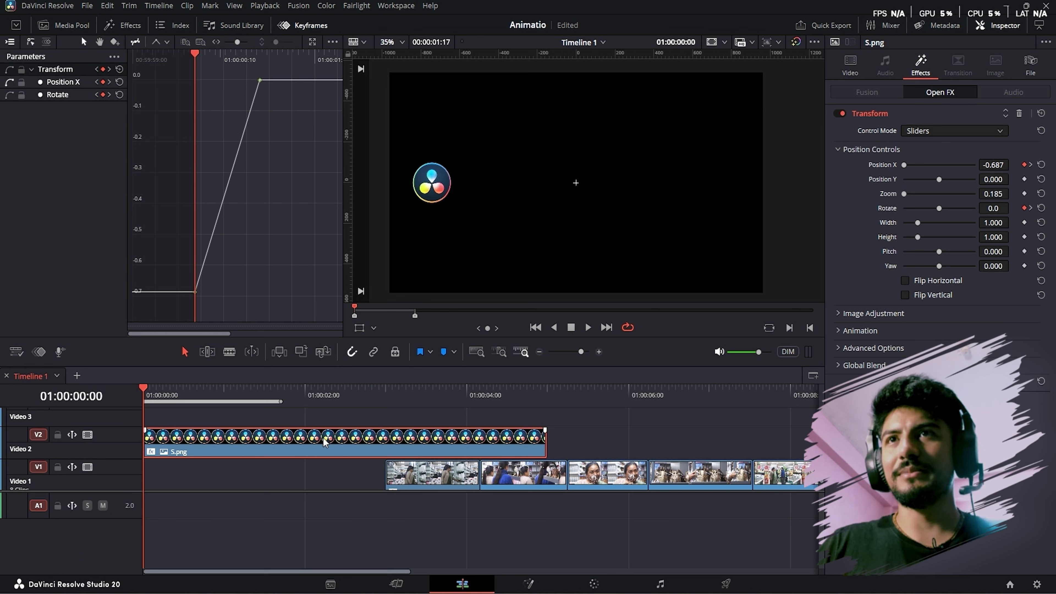
click(588, 327)
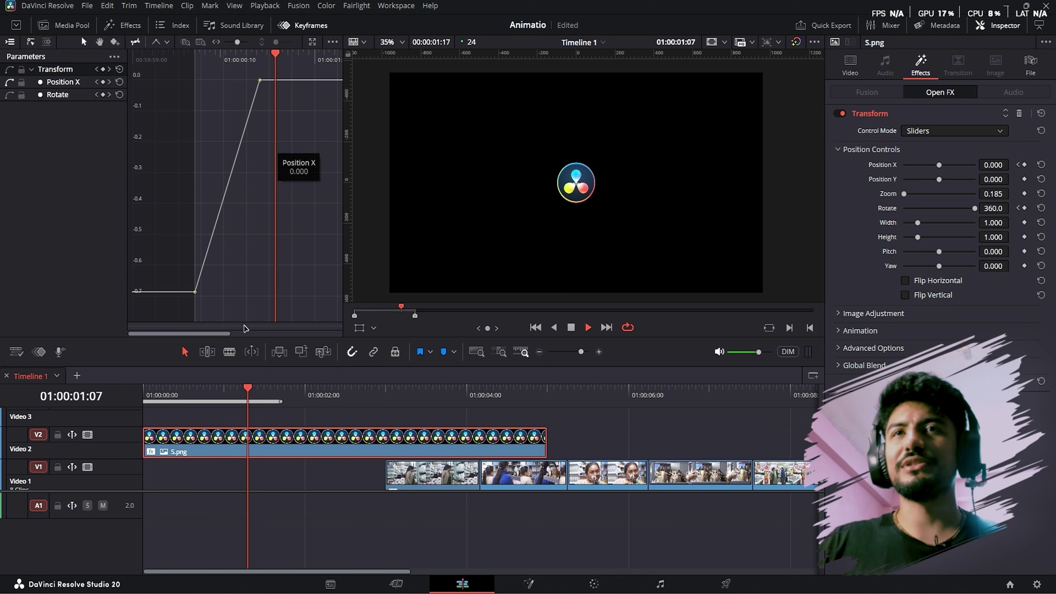
click(198, 59)
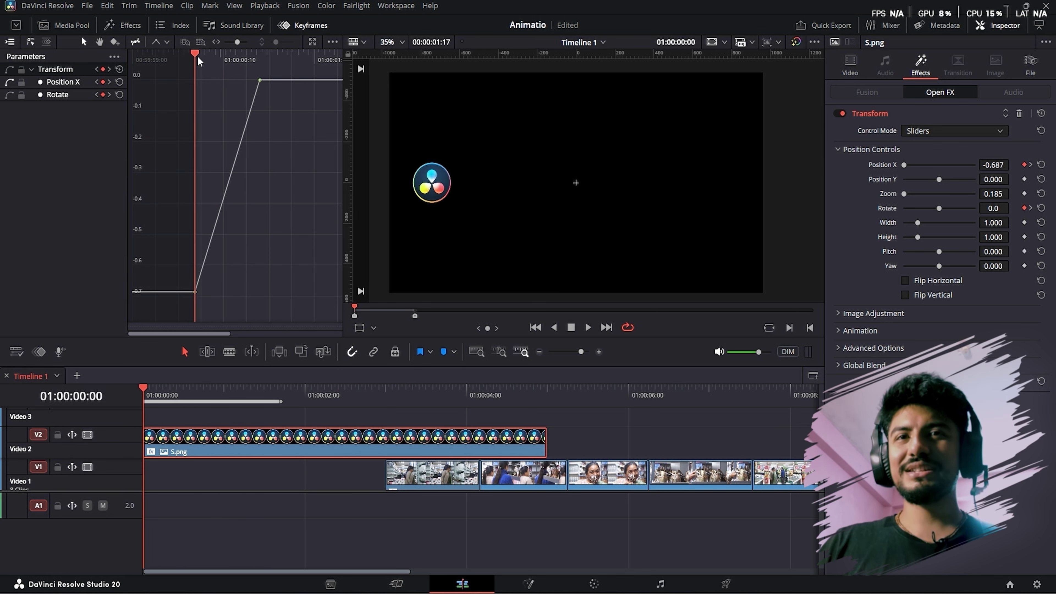
drag(198, 58, 263, 58)
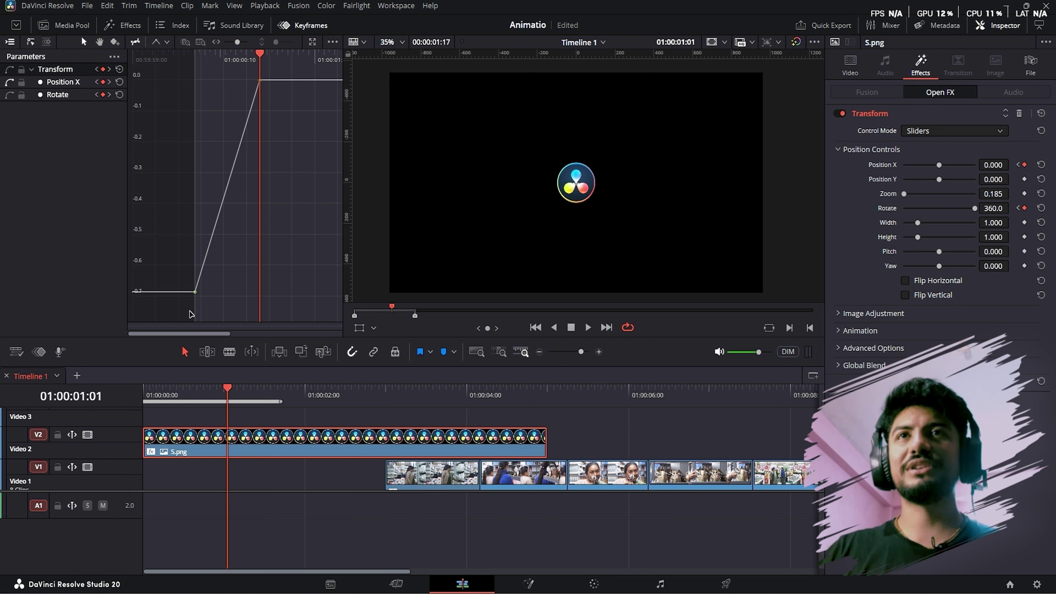
- Apply Ease In to the first Position X keyframe and to the last one
click(195, 291)
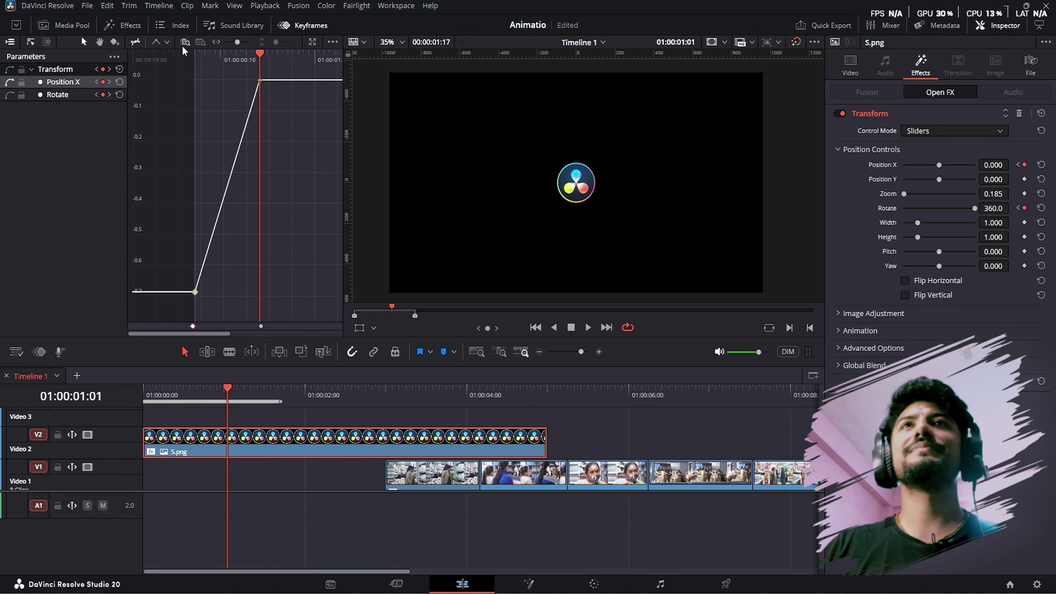
click(166, 41)
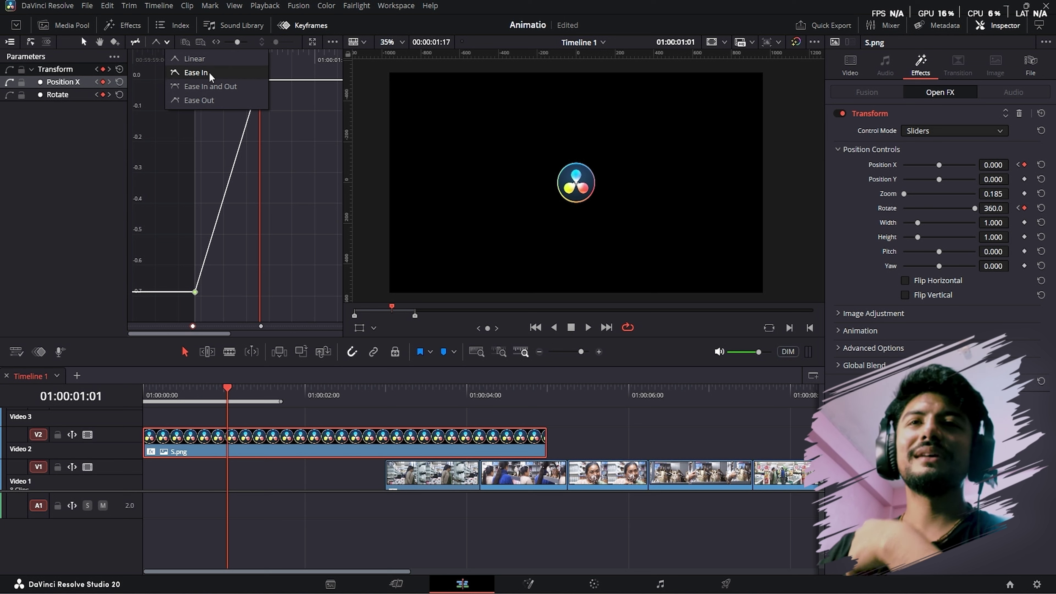
click(194, 77)
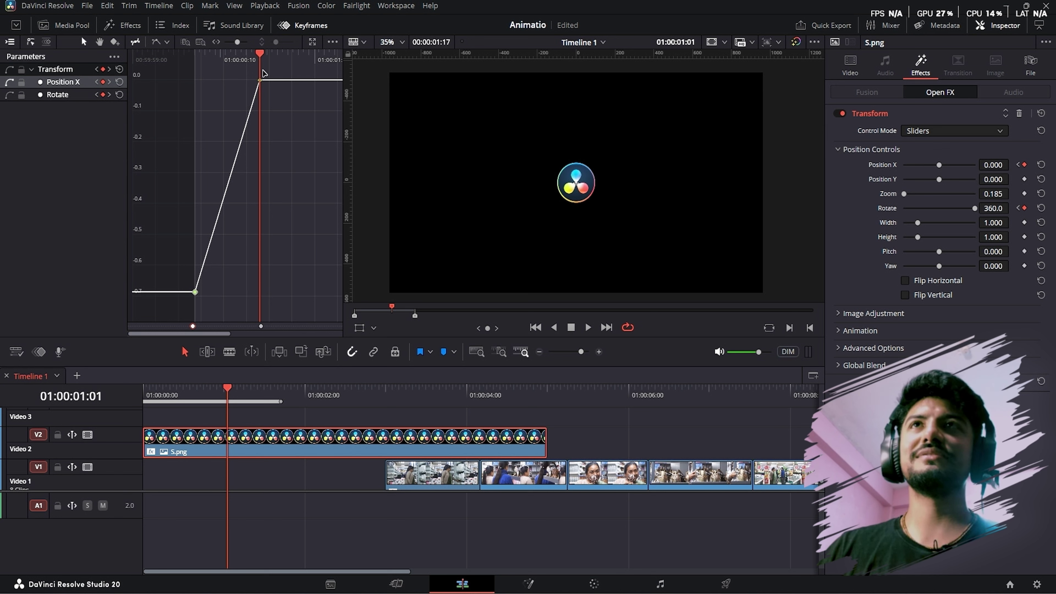
drag(241, 74, 302, 110)
click(165, 43)
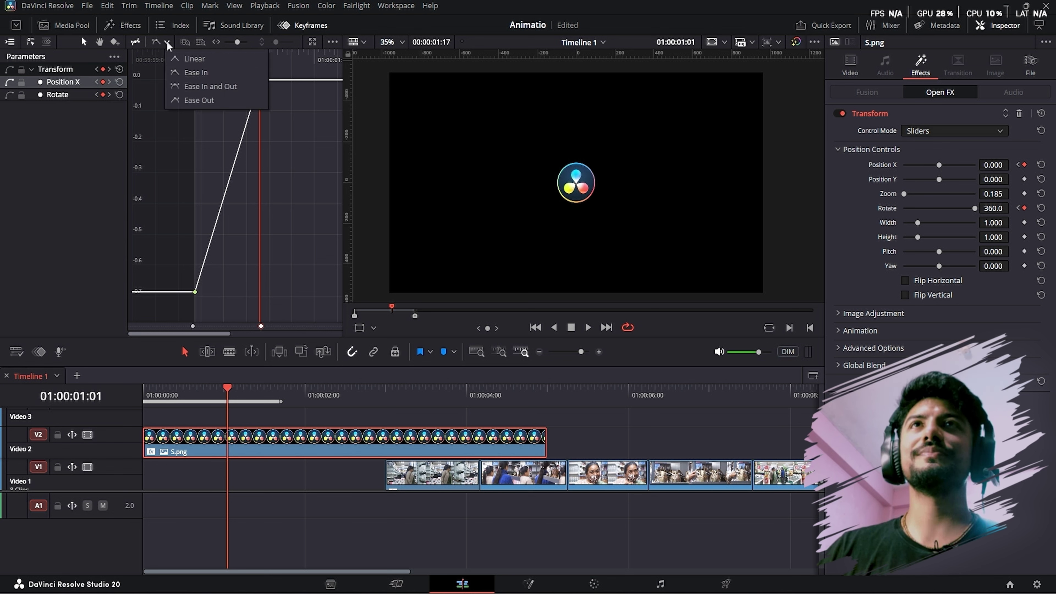
click(185, 72)
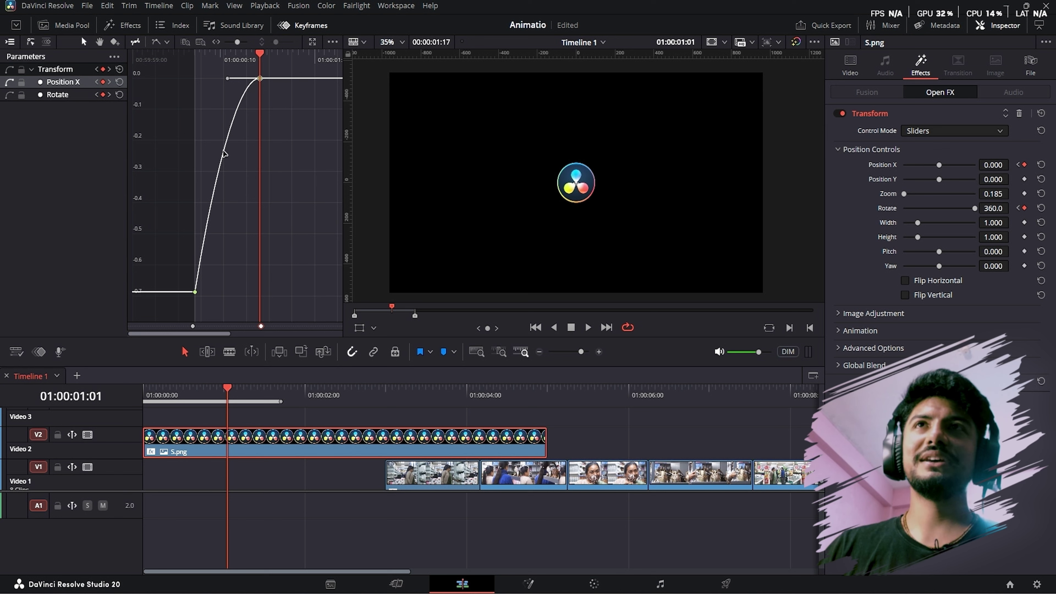
- Apply Ease In and Out to the first Position X keyframe and scrub through the opening frames of the movement
drag(228, 303, 168, 295)
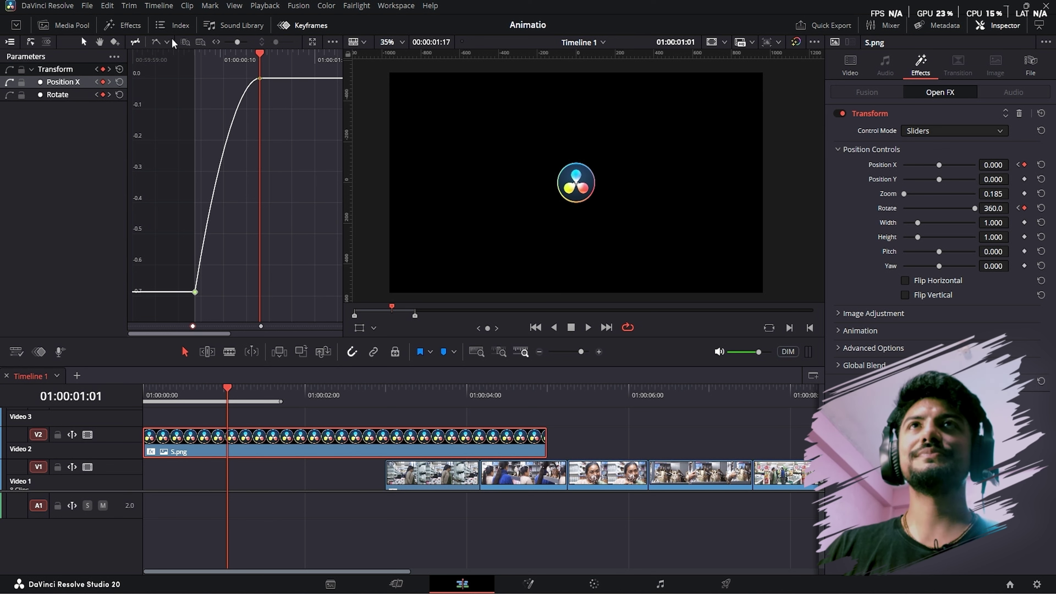
click(170, 40)
click(194, 85)
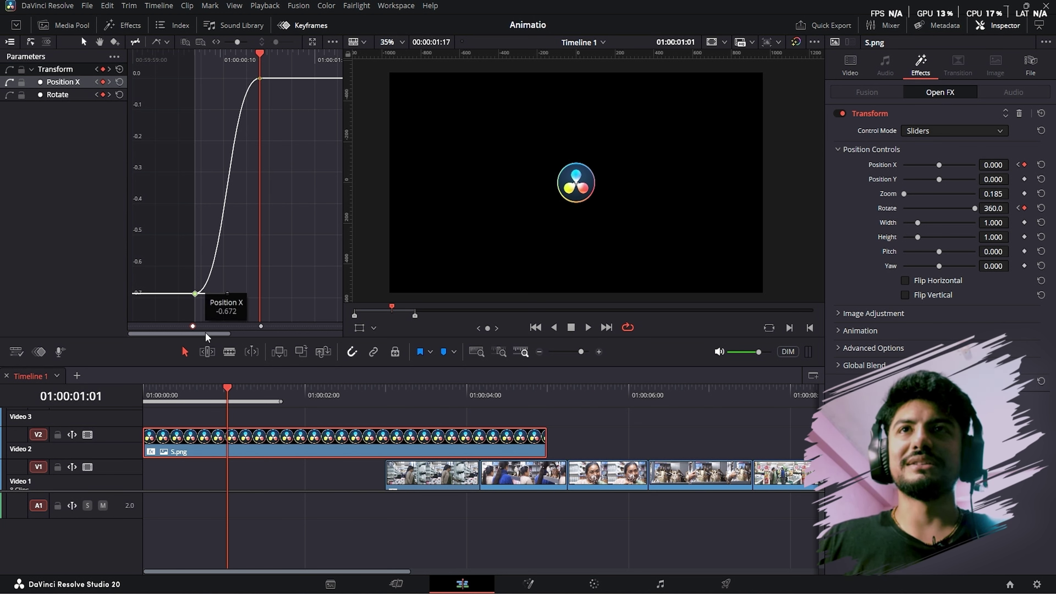
click(211, 60)
click(190, 62)
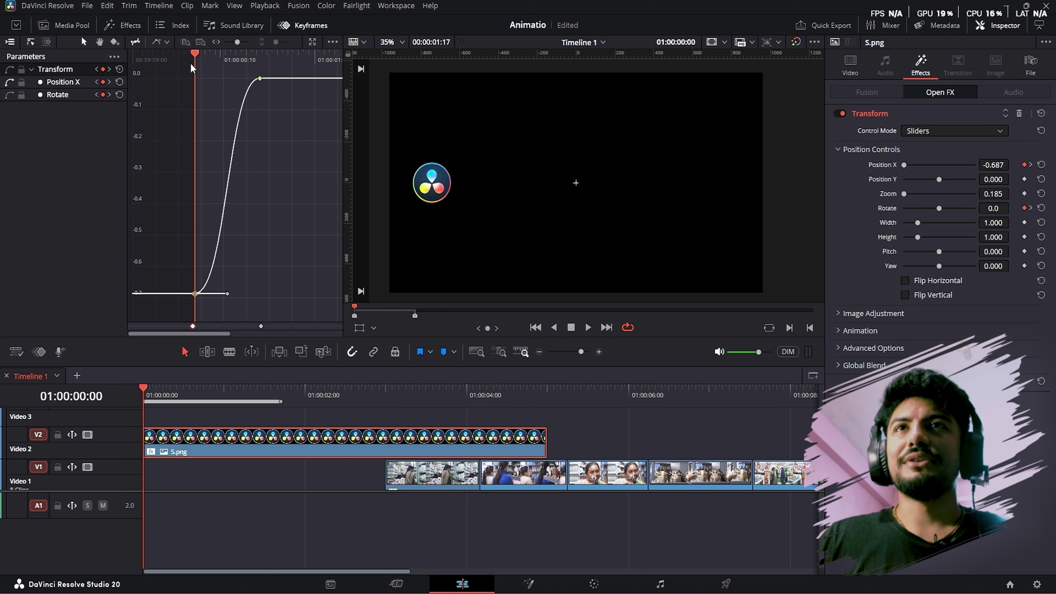
drag(202, 54, 209, 52)
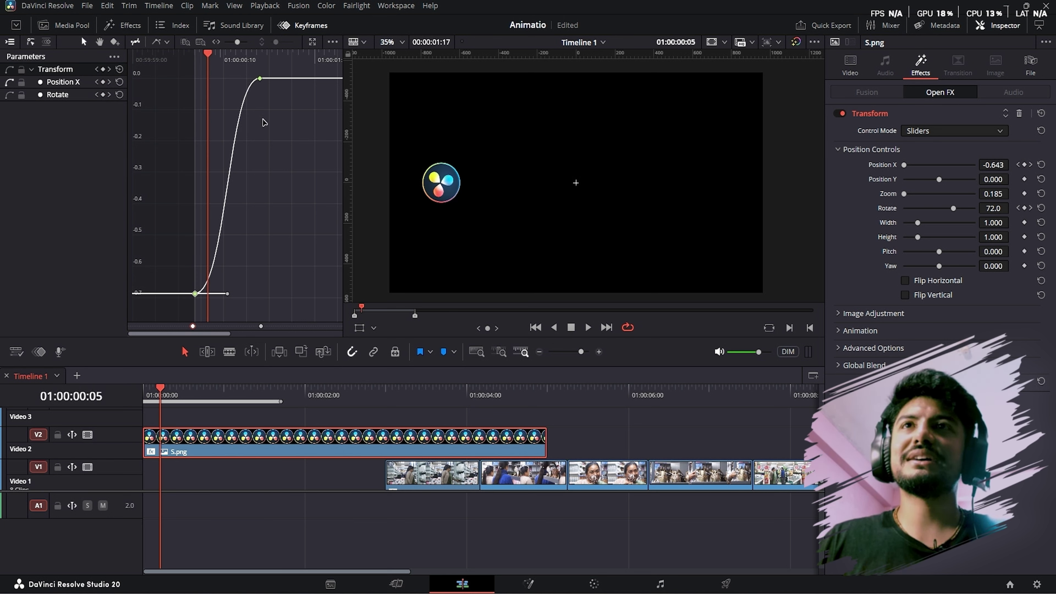
- Lengthen the curve handles of the first and last Position X keyframes to steepen the middle of the curve
mouse_move(197, 294)
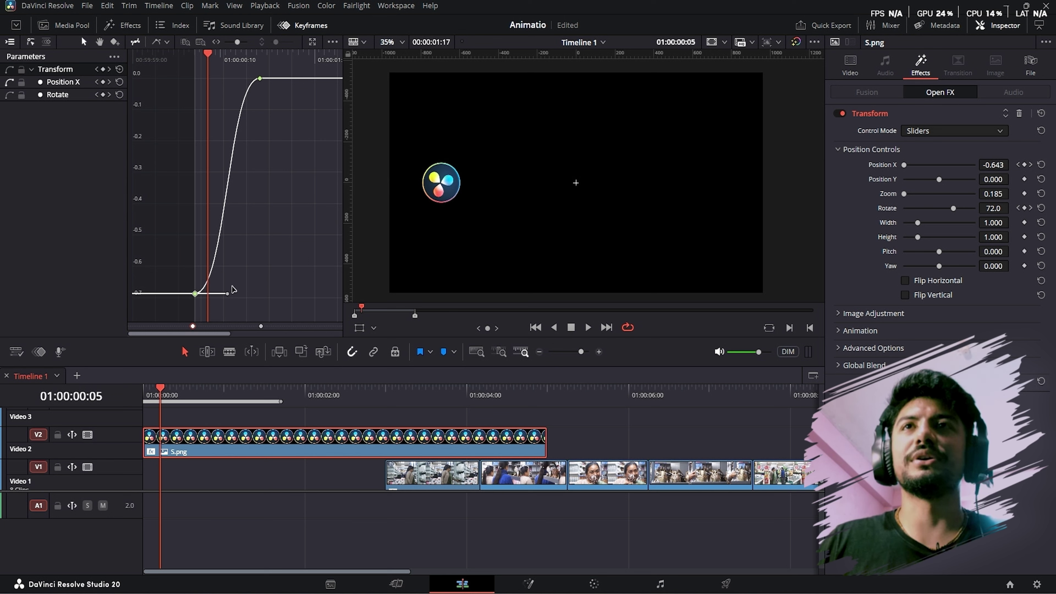
click(227, 293)
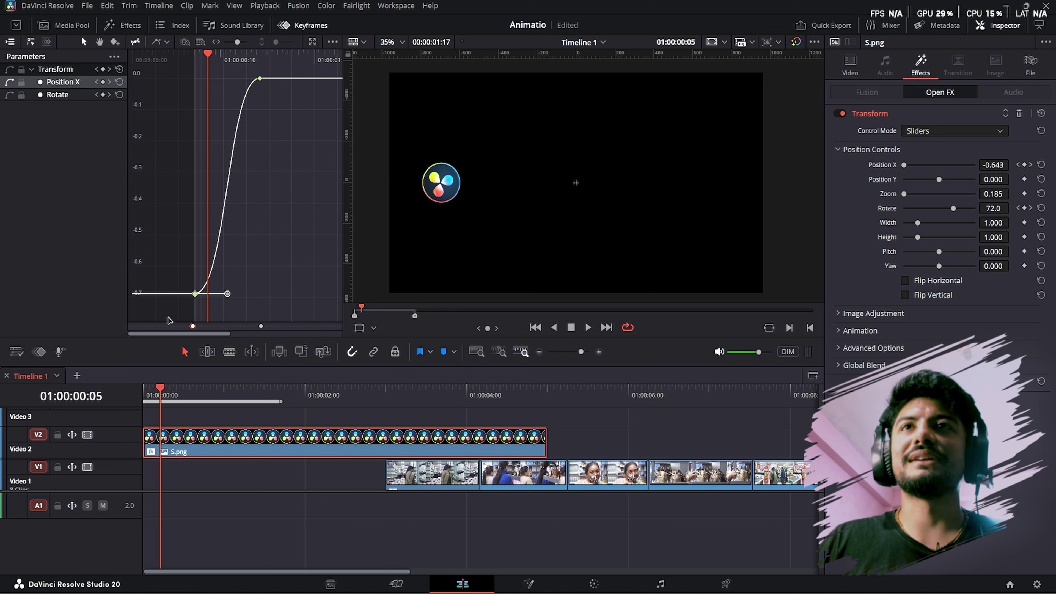
drag(227, 294, 261, 292)
drag(207, 58, 215, 81)
click(260, 77)
- Replay the logo animation from the start several times to examine the effect of the reshaped Position X curve
key(space)
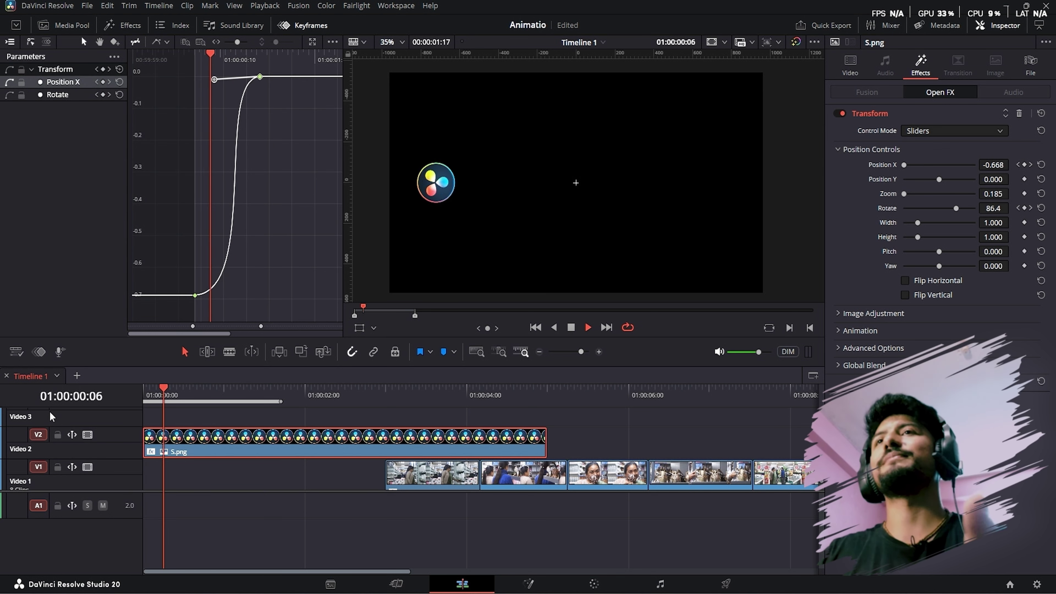
click(142, 391)
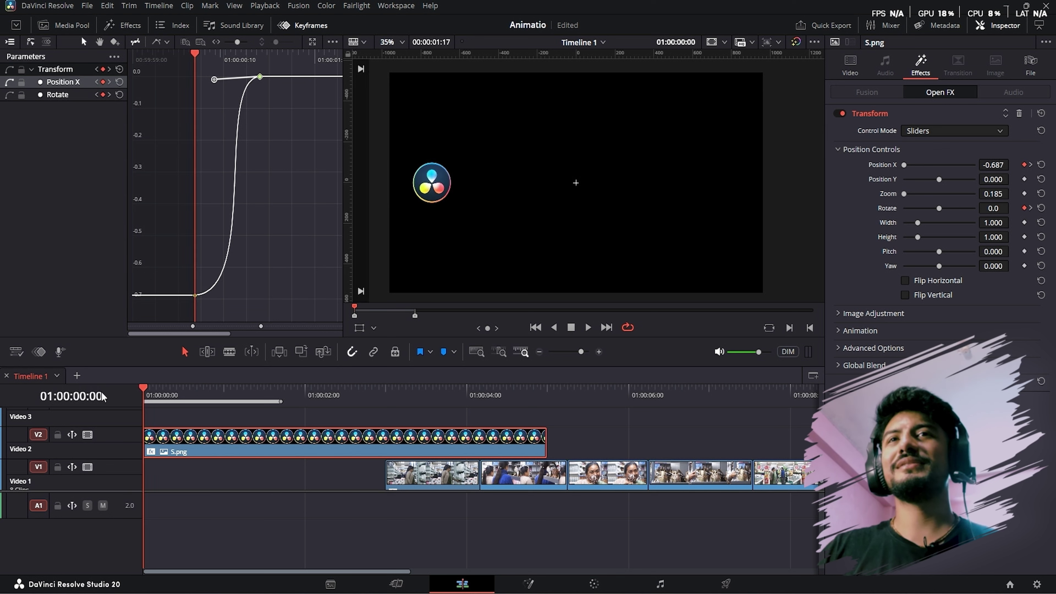
key(space)
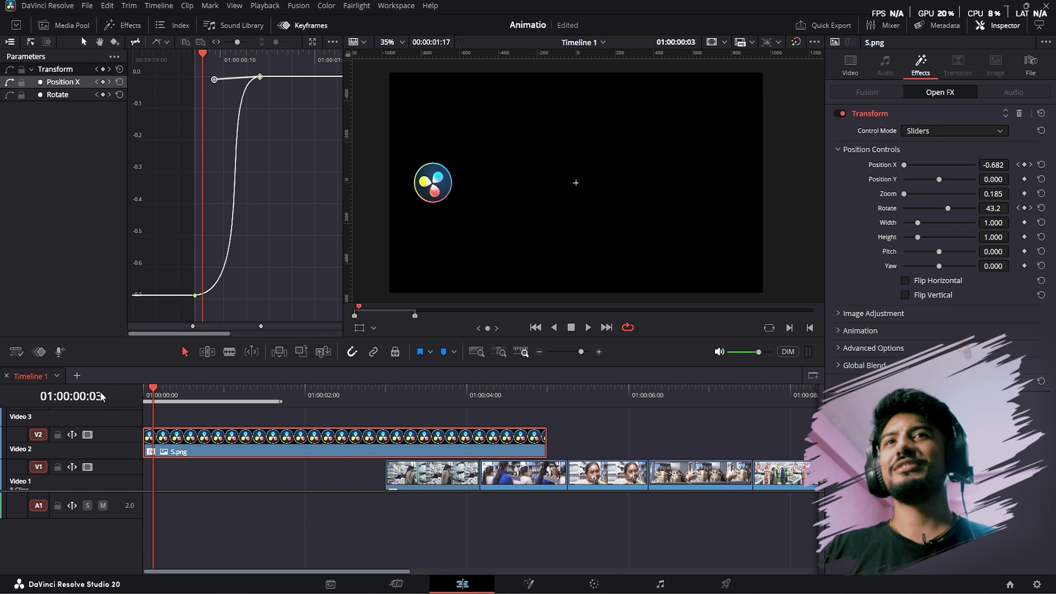
key(space)
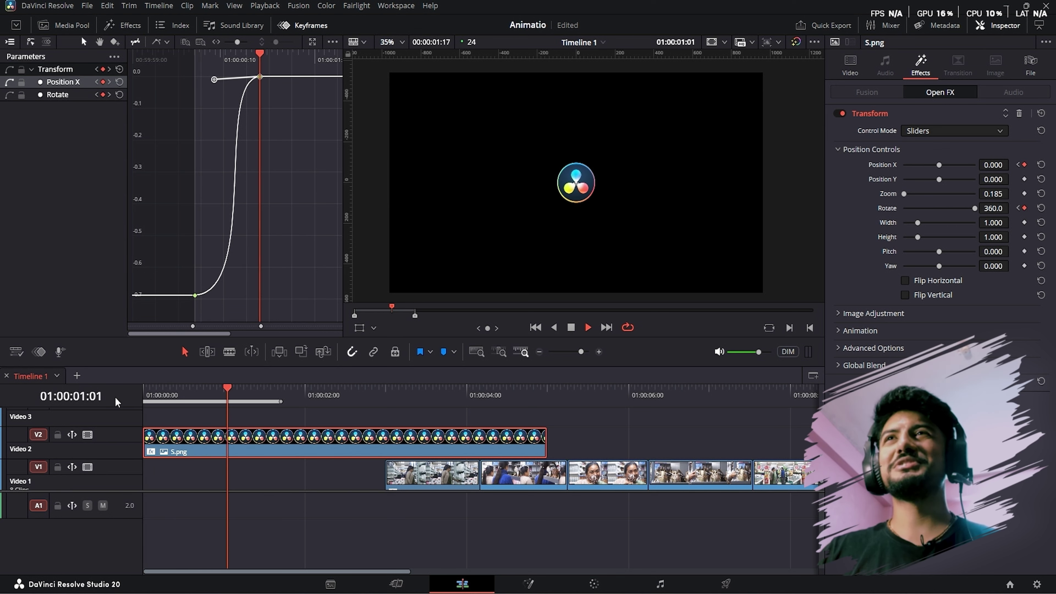
key(space)
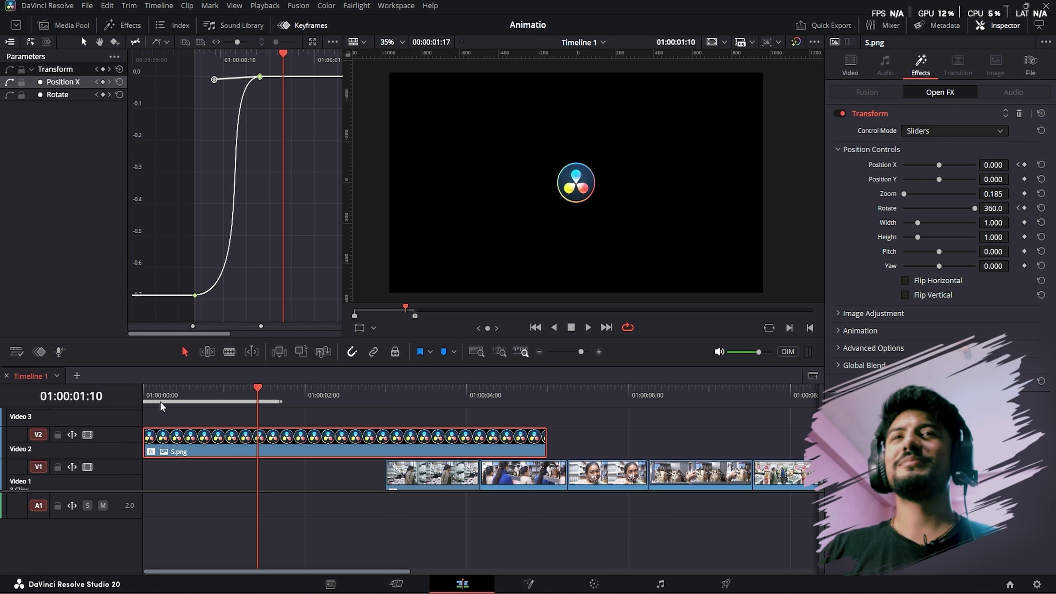
key(space)
key(space)
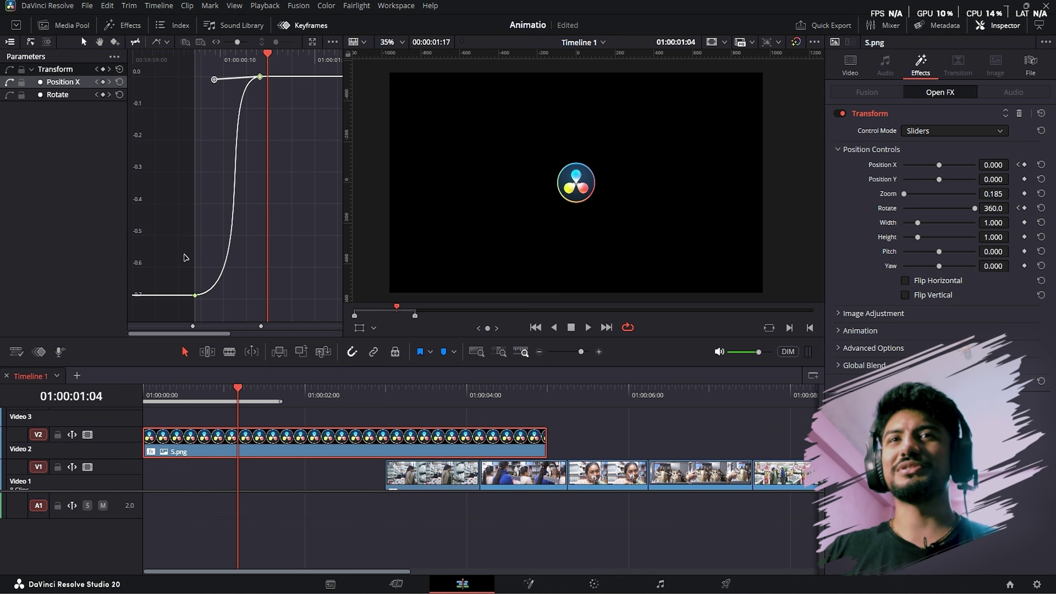
key(Home)
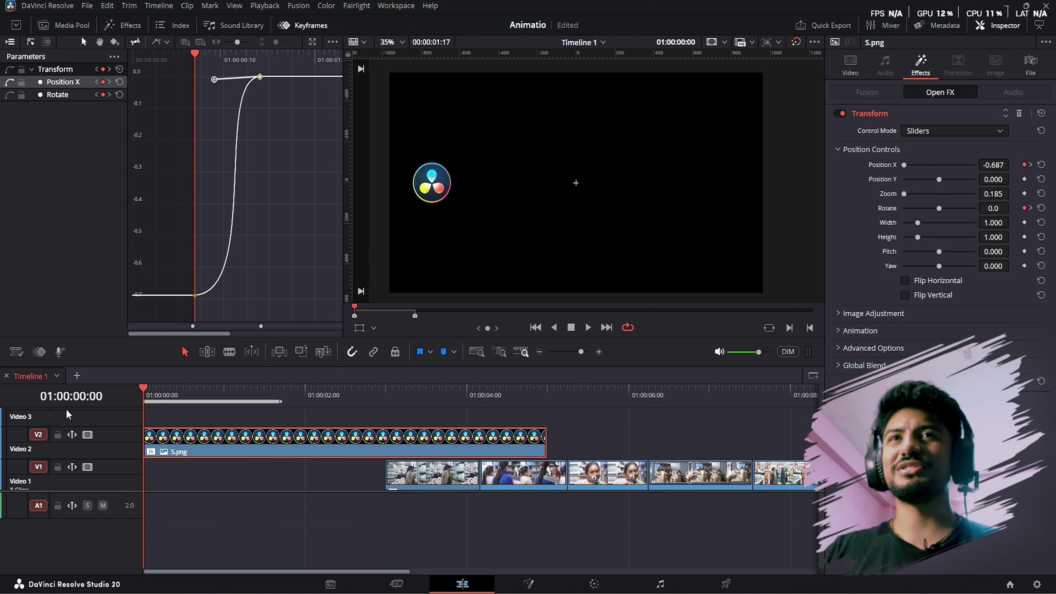
key(space)
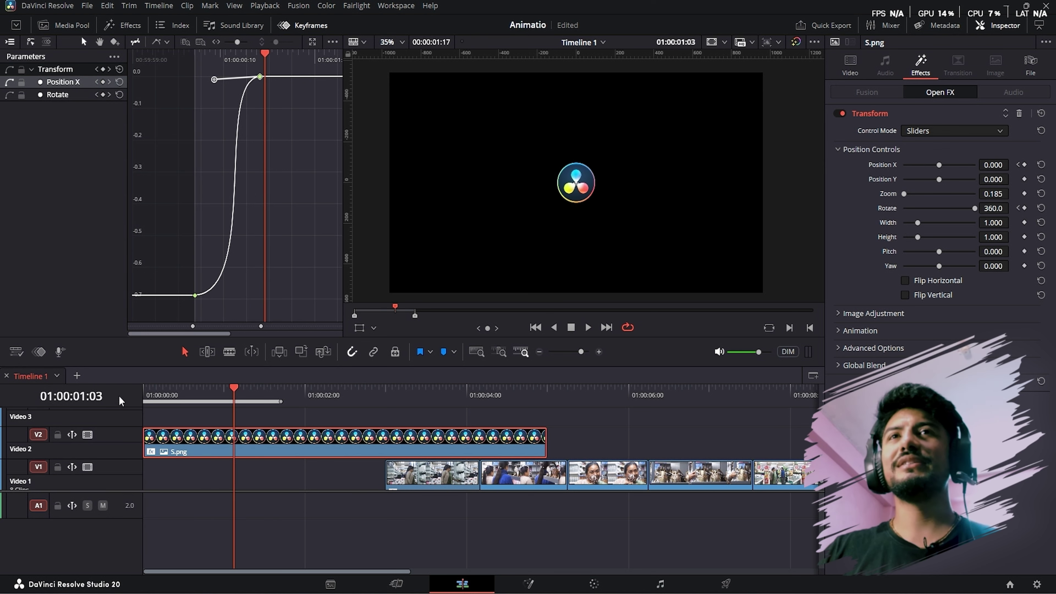
key(space)
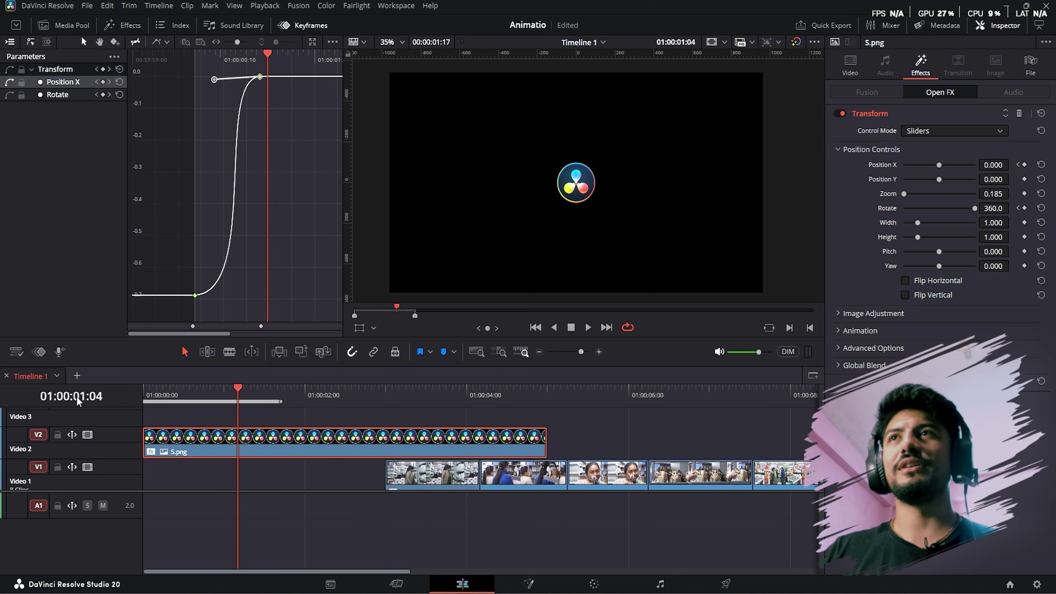
- Play the logo's slide from the first frame repeatedly to examine how its speed follows the S-shaped Position X curve
key(Home)
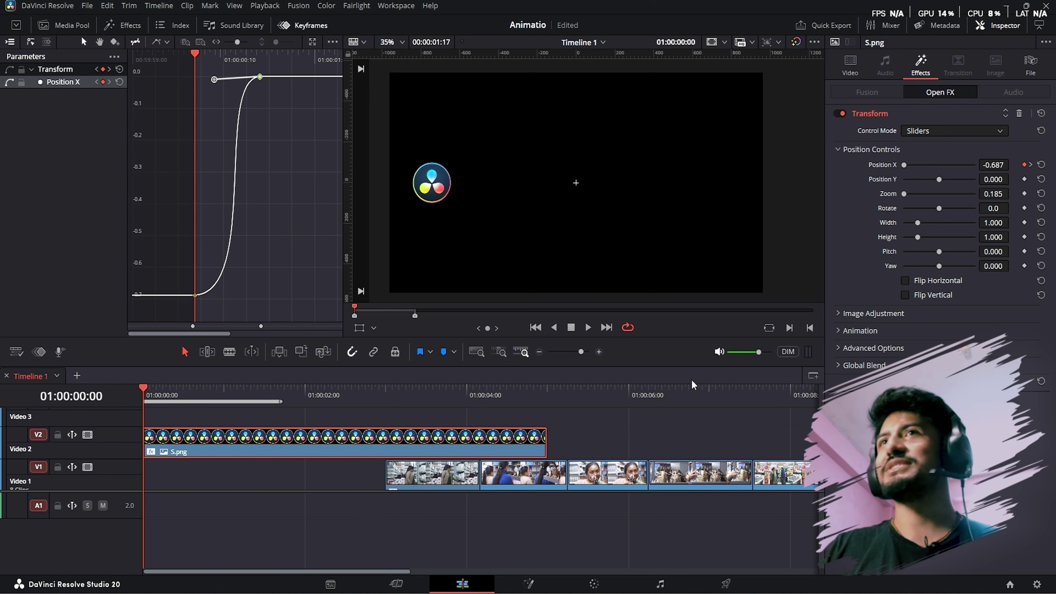
key(space)
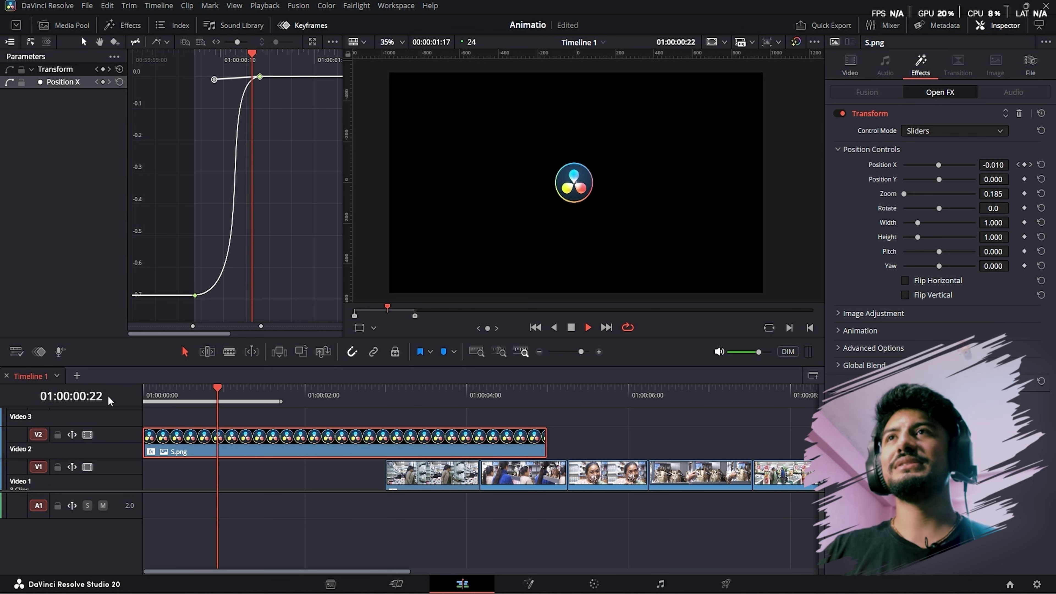
key(space)
key(Home)
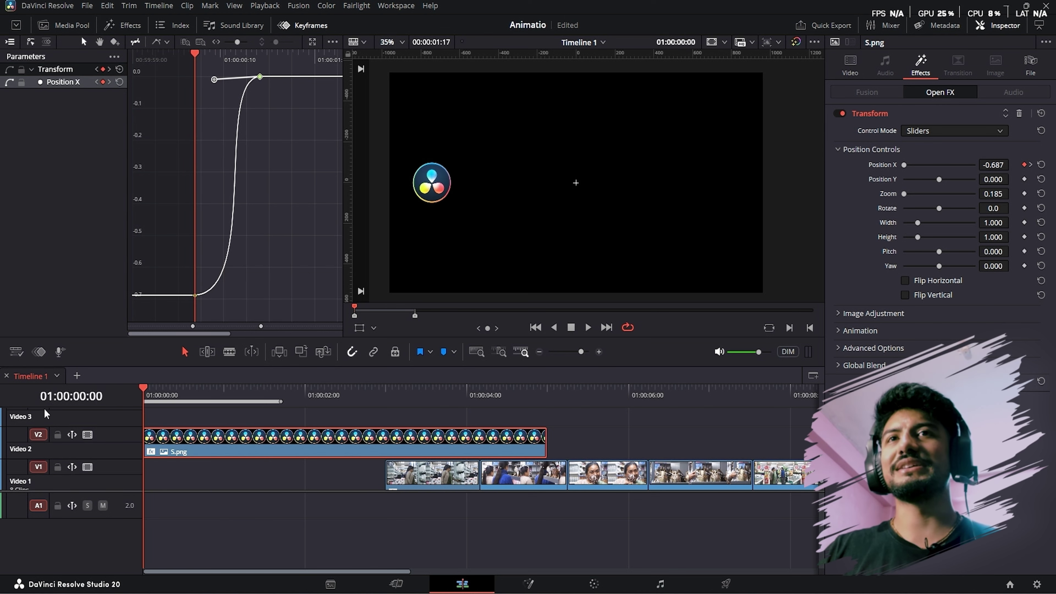
key(space)
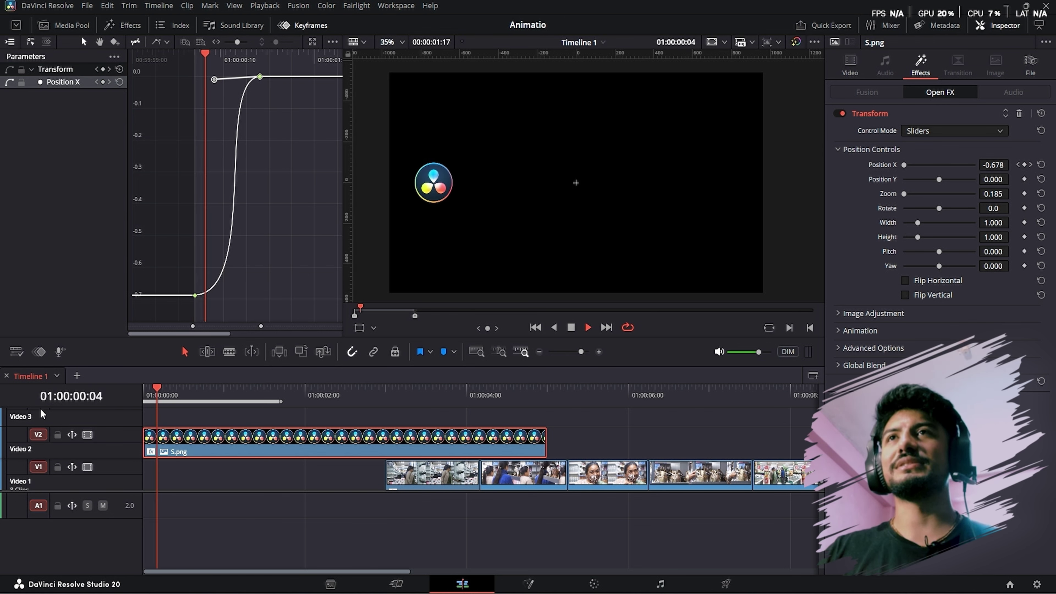
key(Home)
key(space)
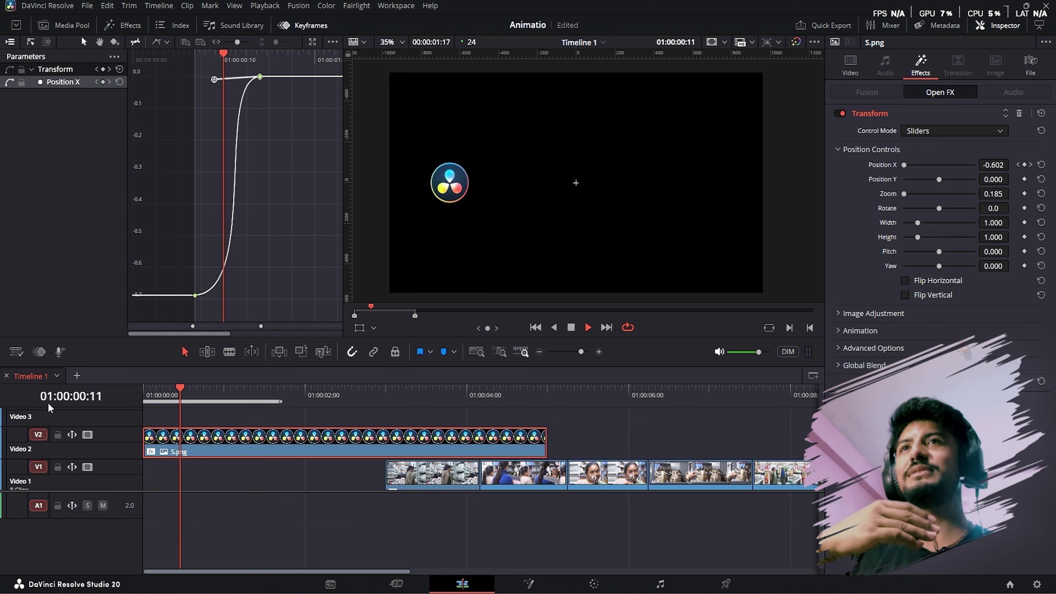
key(space)
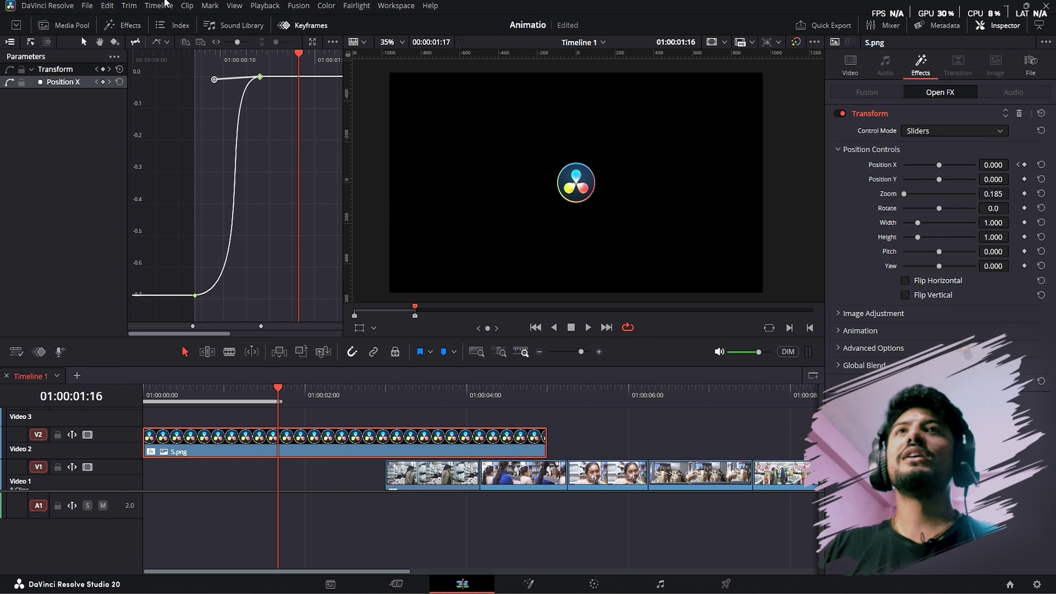
- Reshape the Position X curve for a fast start and slow finish, with a steep upward first handle and a long, nearly flat last handle
click(177, 295)
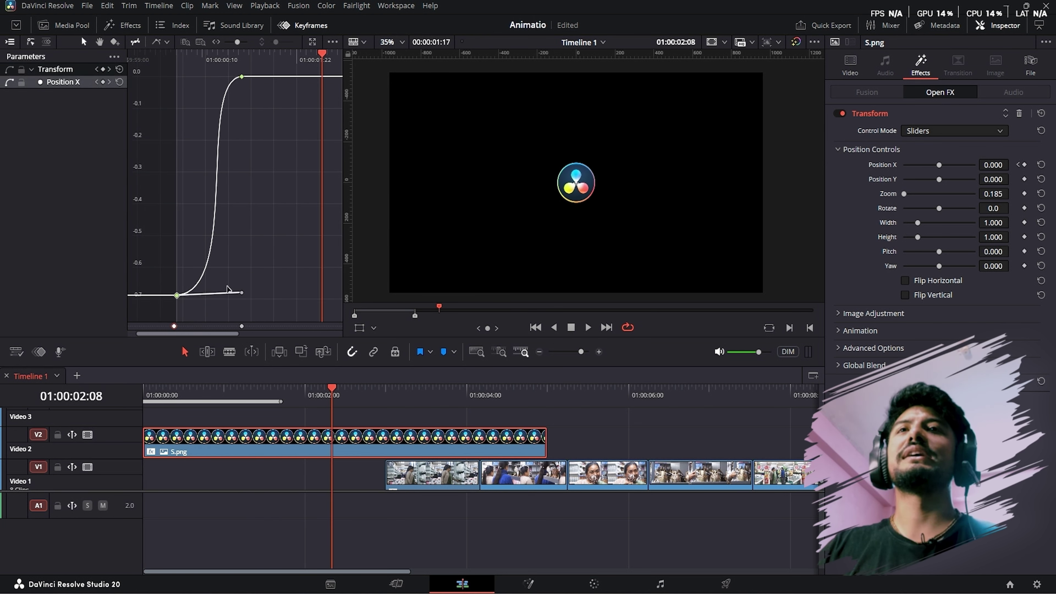
drag(243, 294, 177, 104)
click(312, 63)
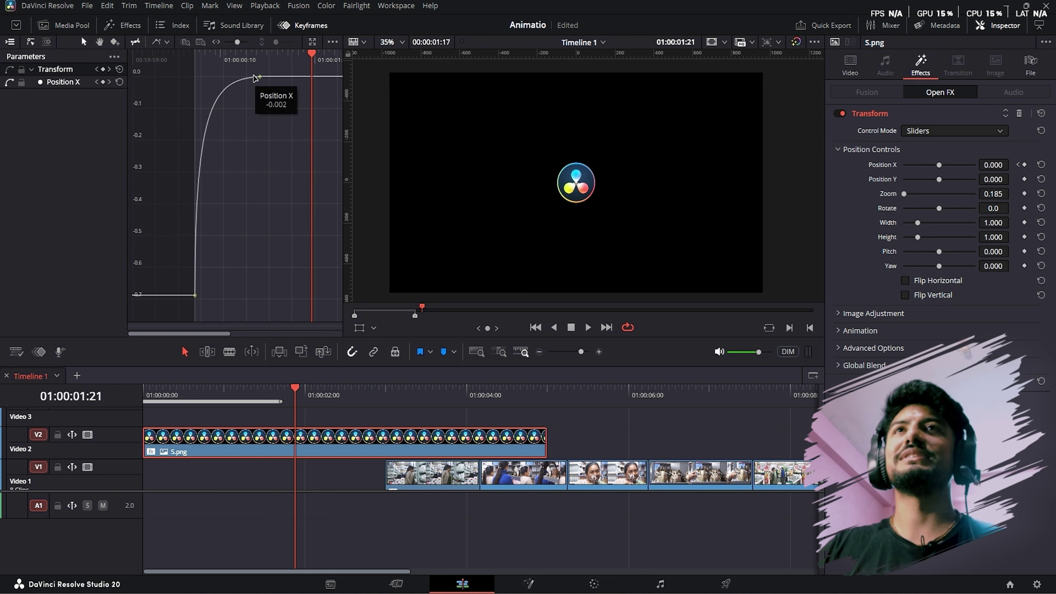
click(260, 77)
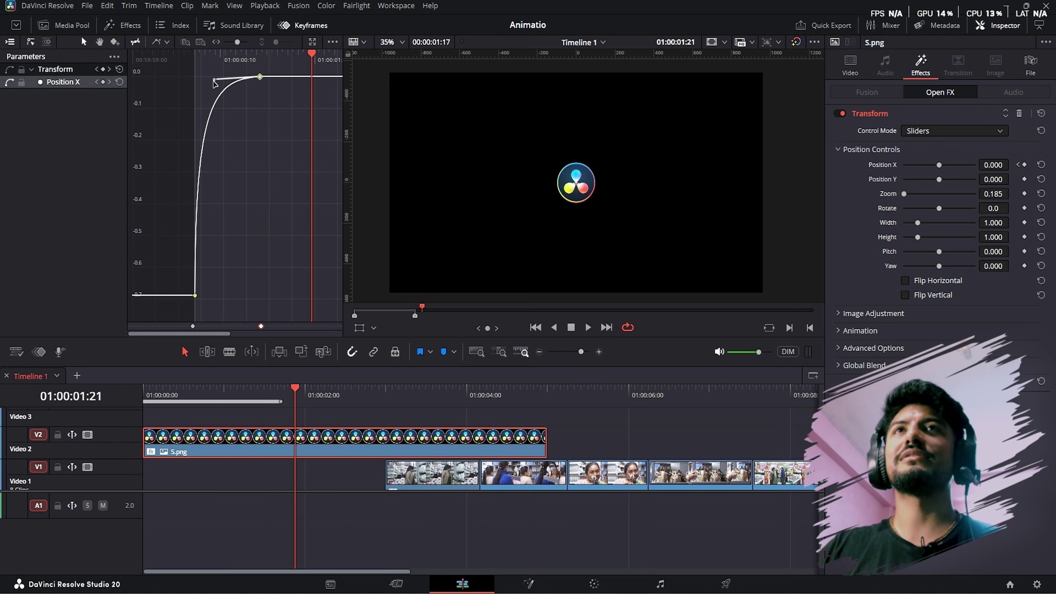
drag(239, 77, 187, 100)
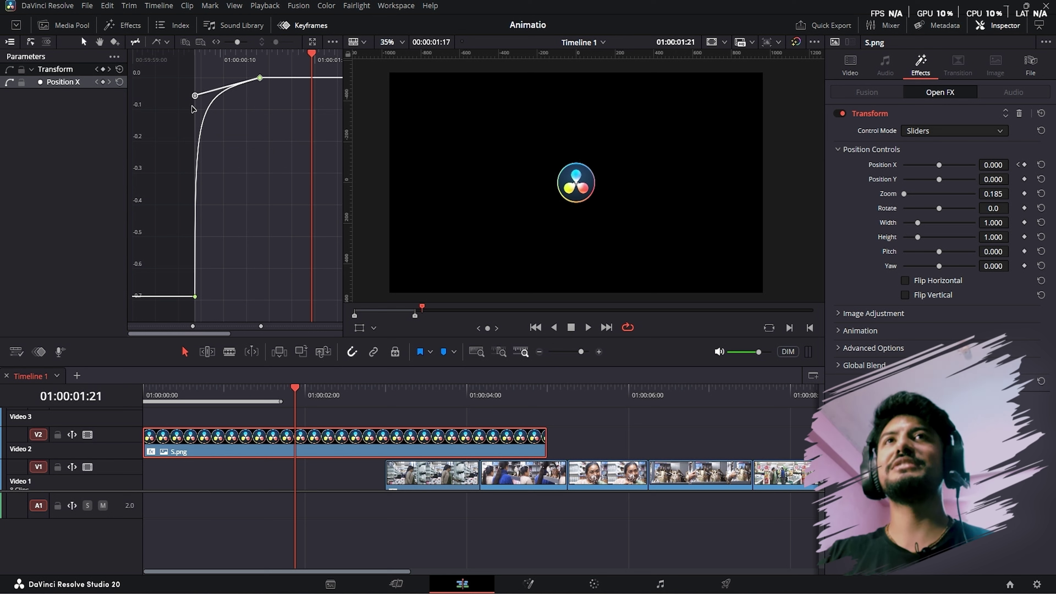
mouse_move(195, 96)
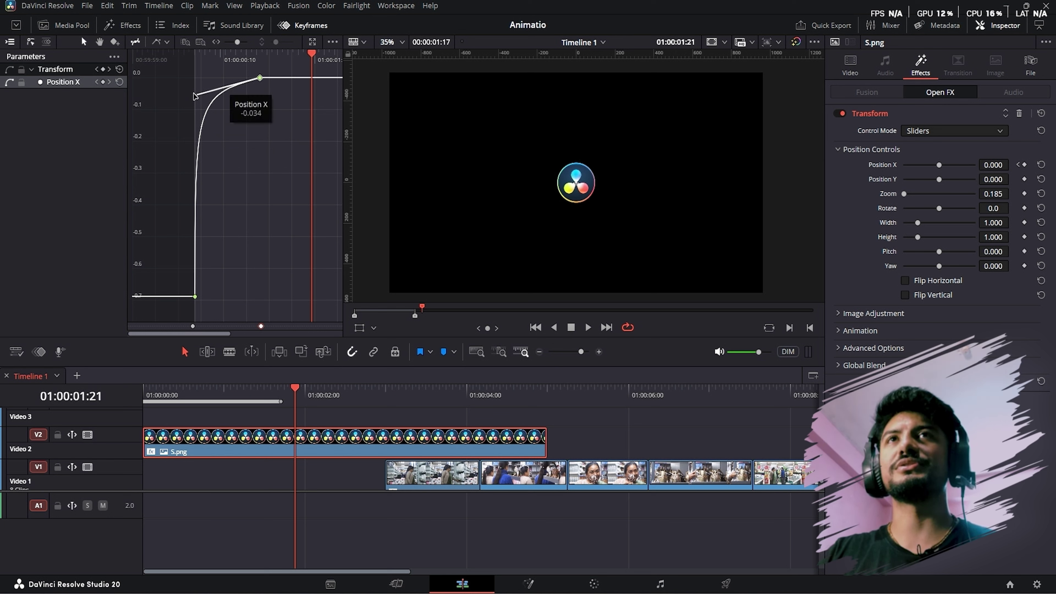
drag(195, 96, 196, 85)
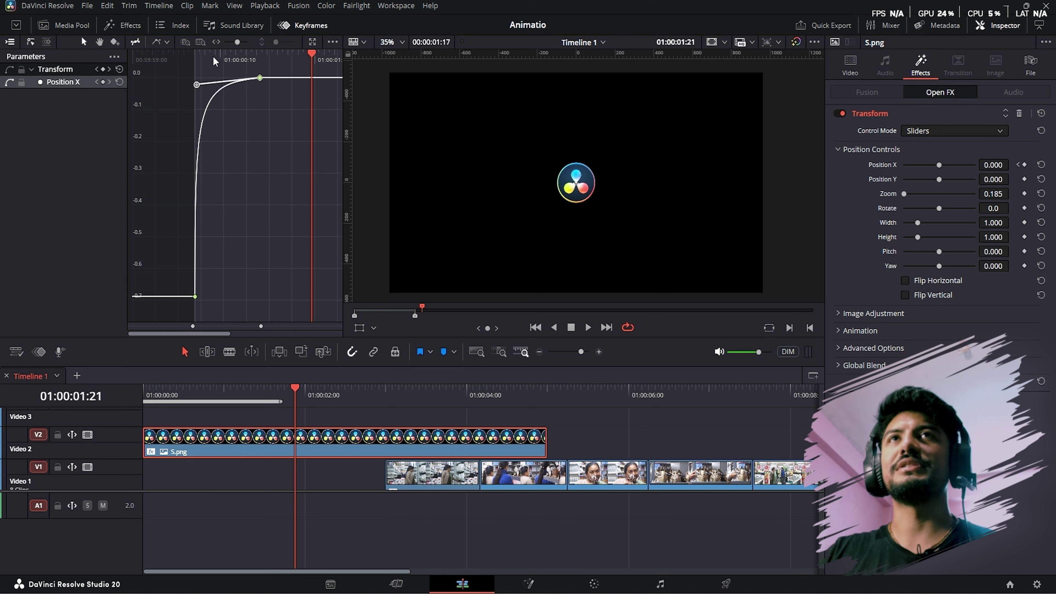
- Scrub and play the opening frames to examine the logo's movement with the fast-start curve
key(Home)
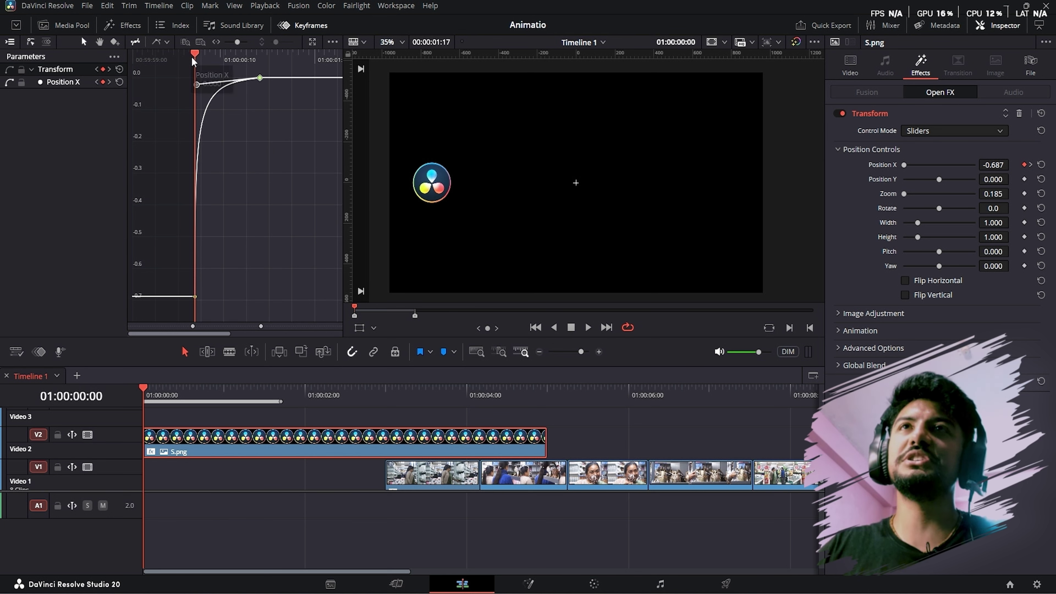
drag(202, 53, 185, 85)
key(space)
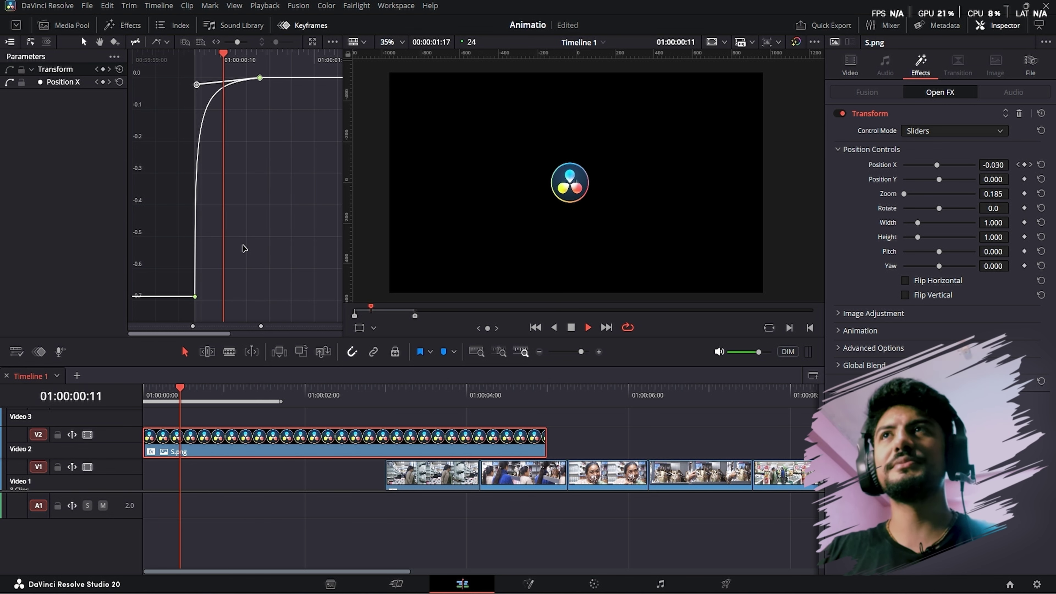
key(space)
- Flatten the first Position X handle and make the last one vertical for a slow start and abrupt finish, and play the movement
click(195, 296)
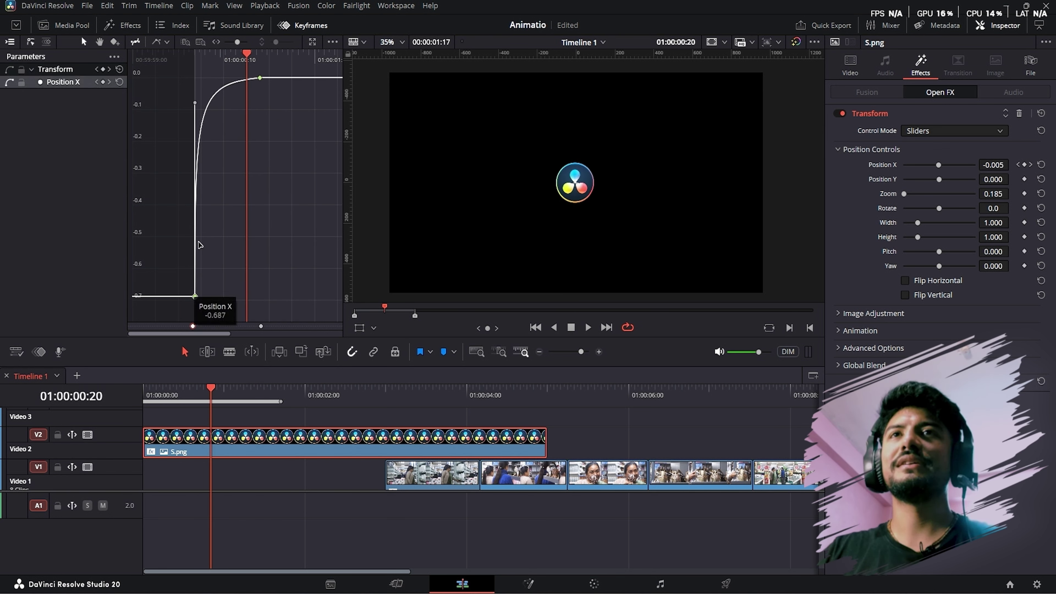
drag(195, 106, 240, 159)
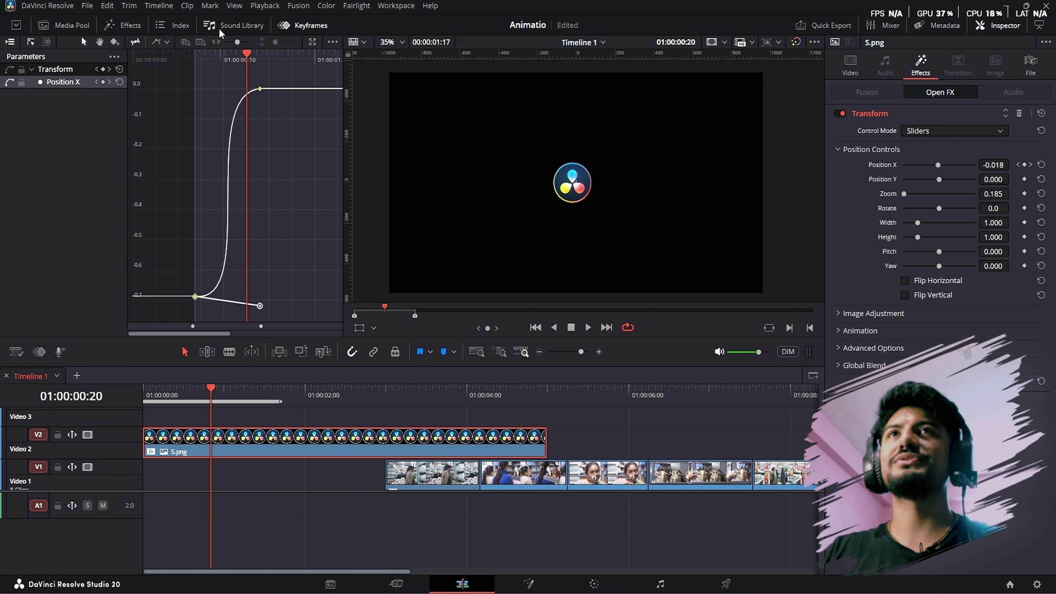
drag(260, 78, 313, 158)
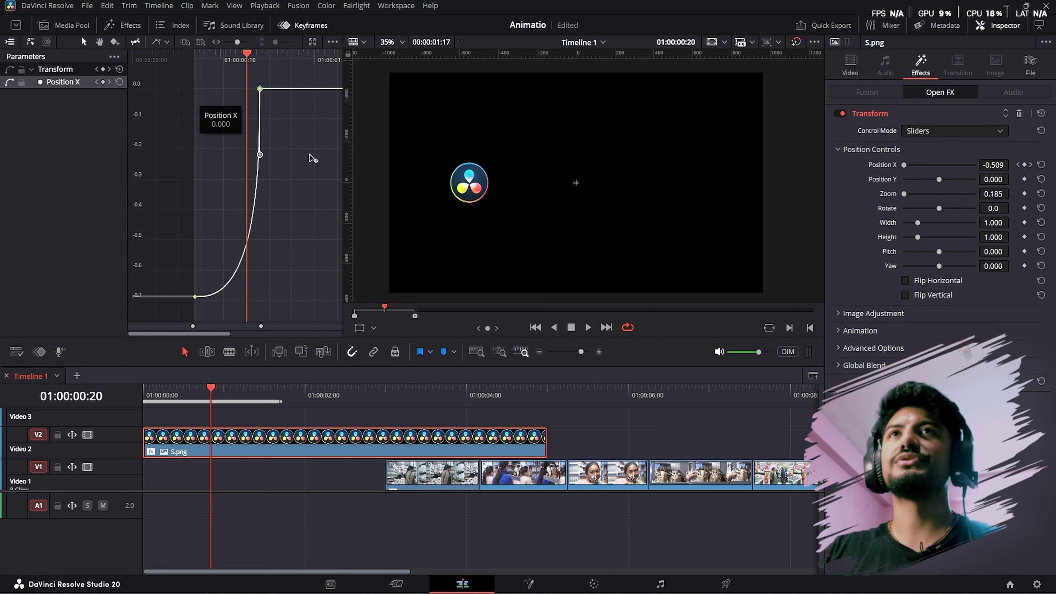
drag(204, 300, 260, 289)
key(Home)
key(space)
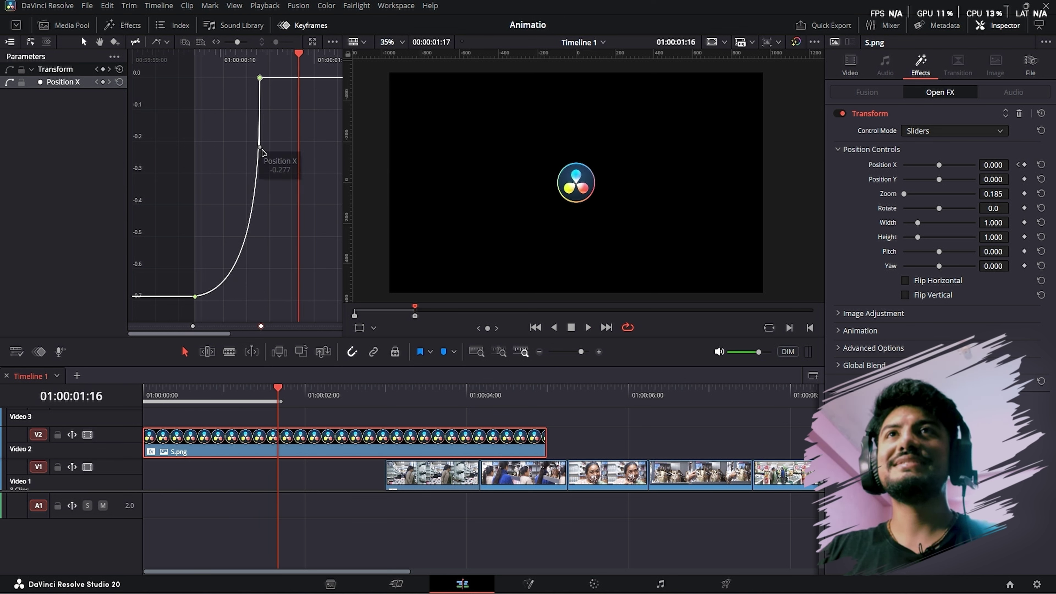
- Extend the last Position X keyframe's handle back toward the start, nearly horizontal, to form an S-shaped curve
drag(260, 78, 206, 83)
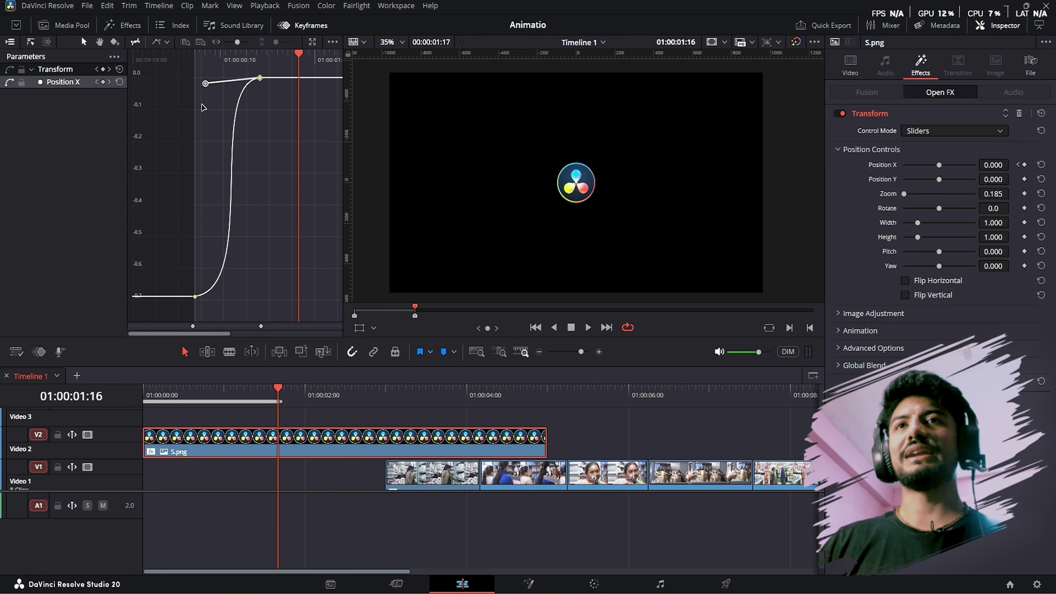
scroll(215, 492, down, 1)
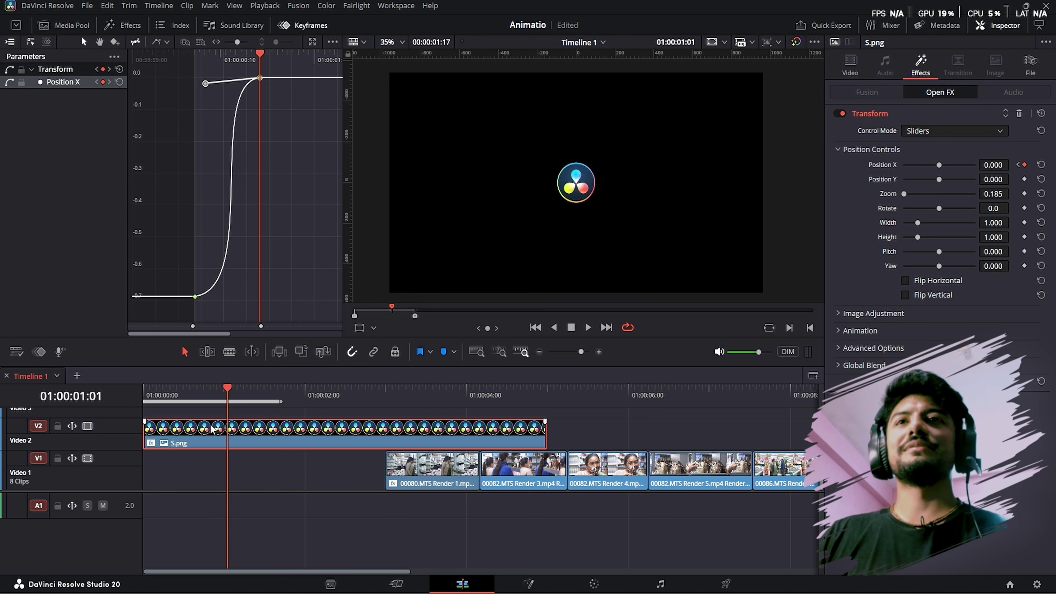
- Keyframe Rotate at 0 on the first frame and at 3 on the last Position X keyframe
key(Home)
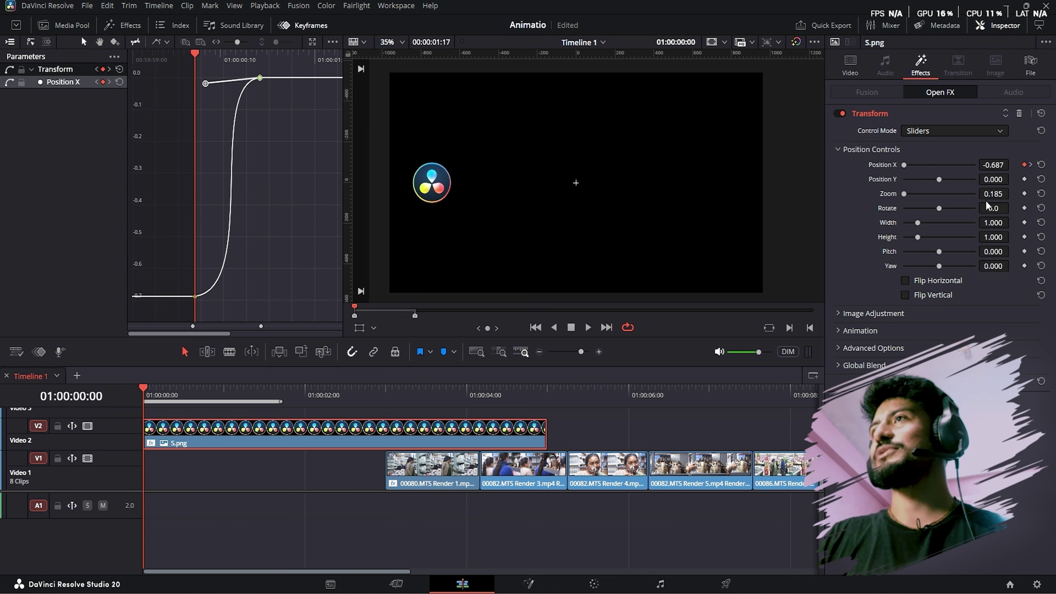
click(1024, 207)
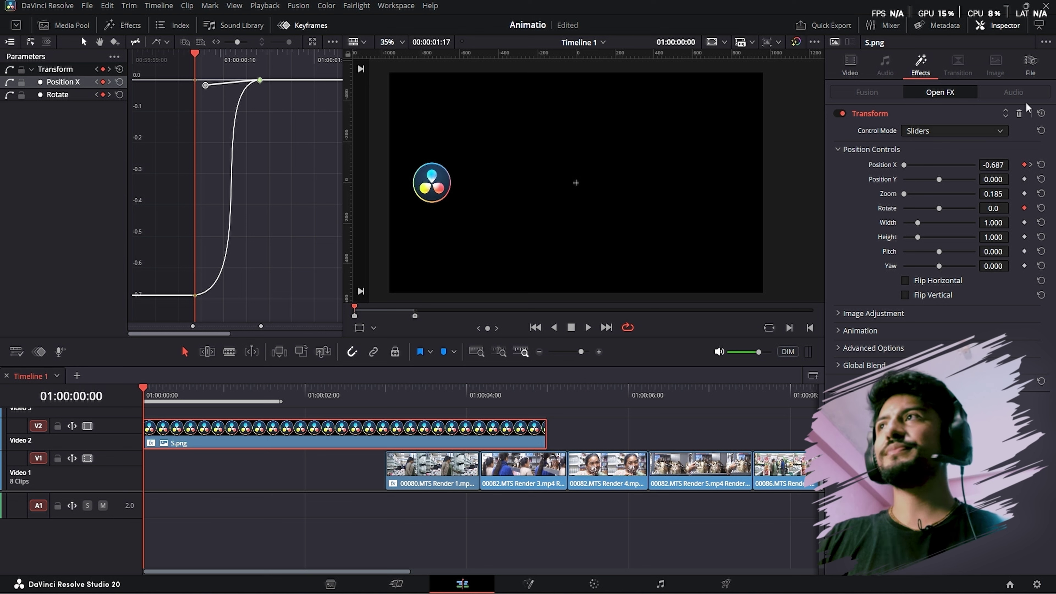
click(1030, 165)
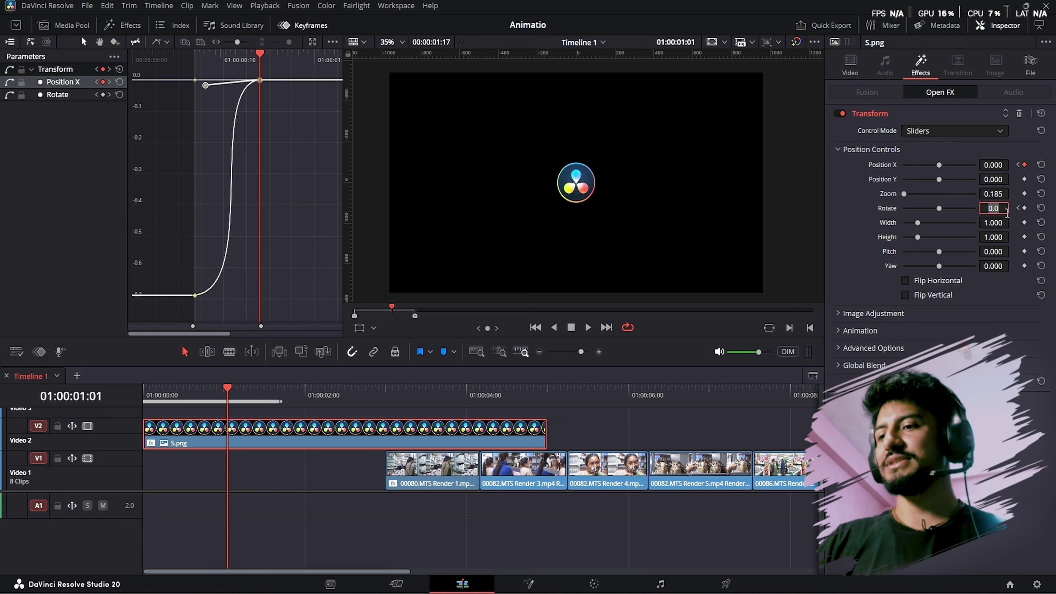
text(0)
key(Return)
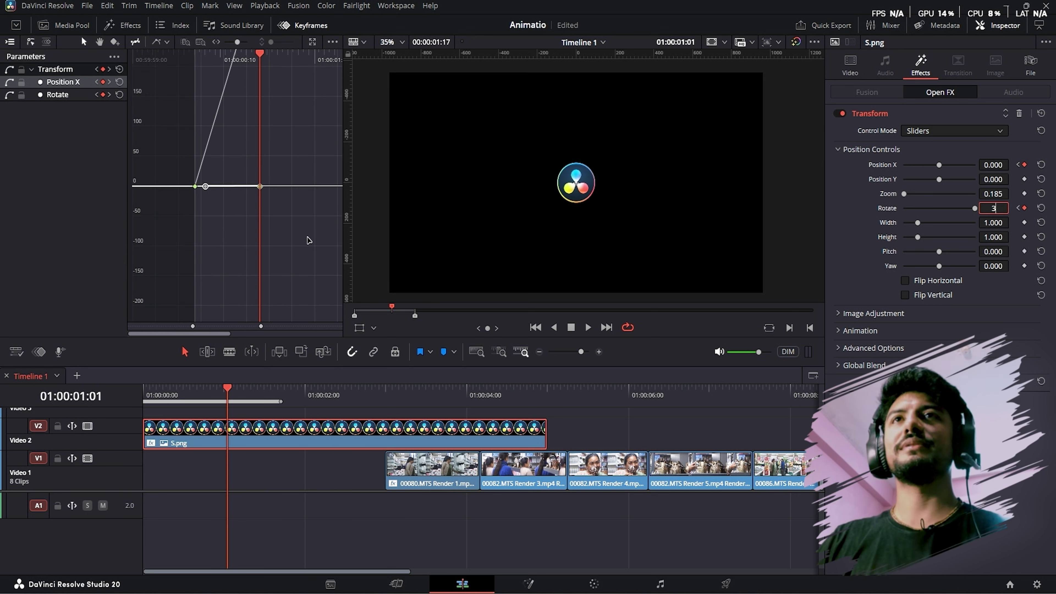
- Hide the Position X curve and apply Ease In and Out to both Rotate keyframes
click(11, 84)
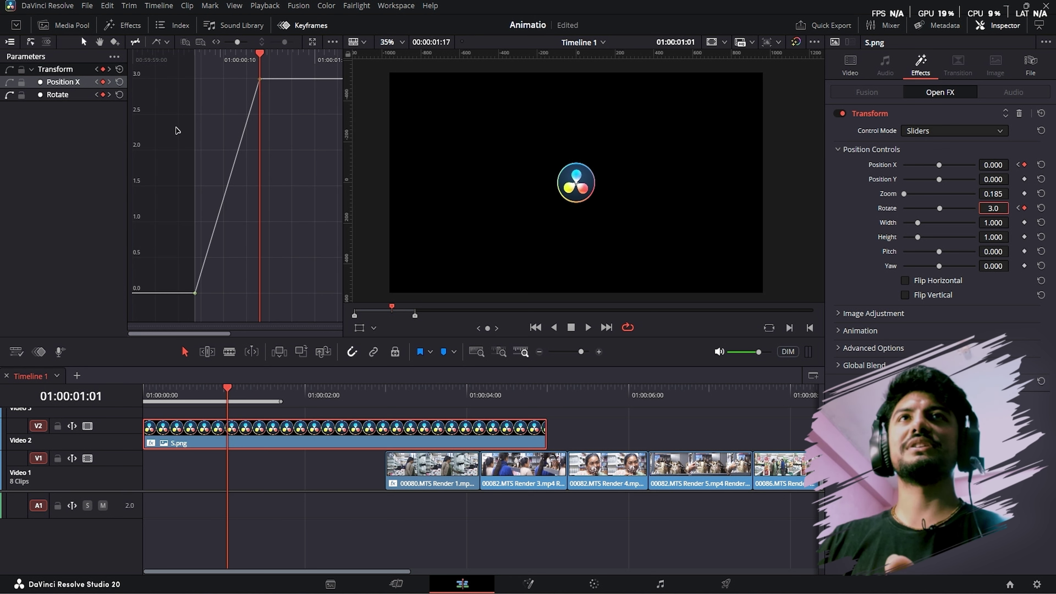
click(58, 95)
click(163, 41)
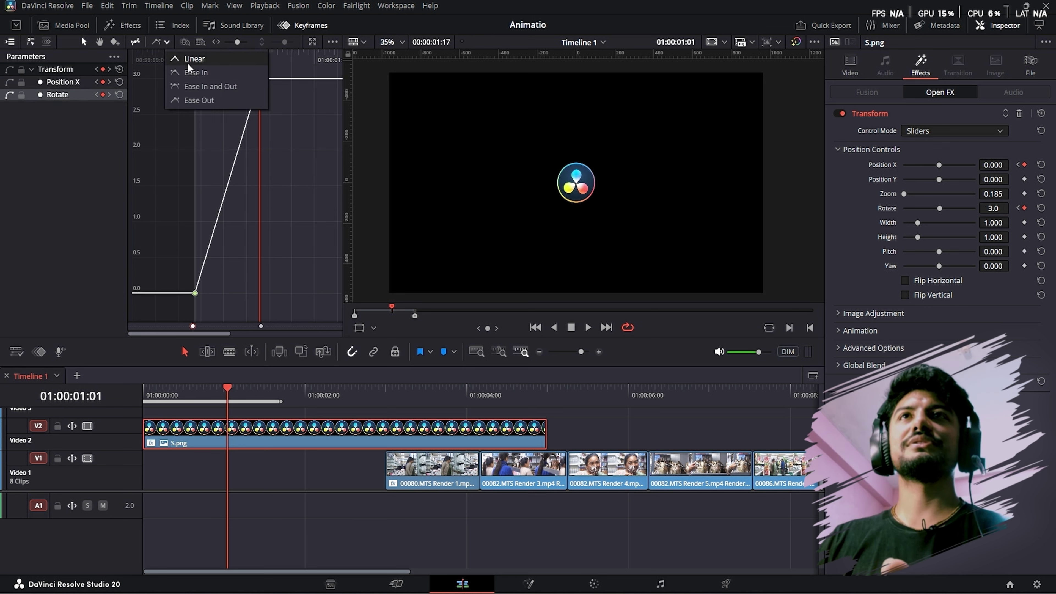
click(193, 90)
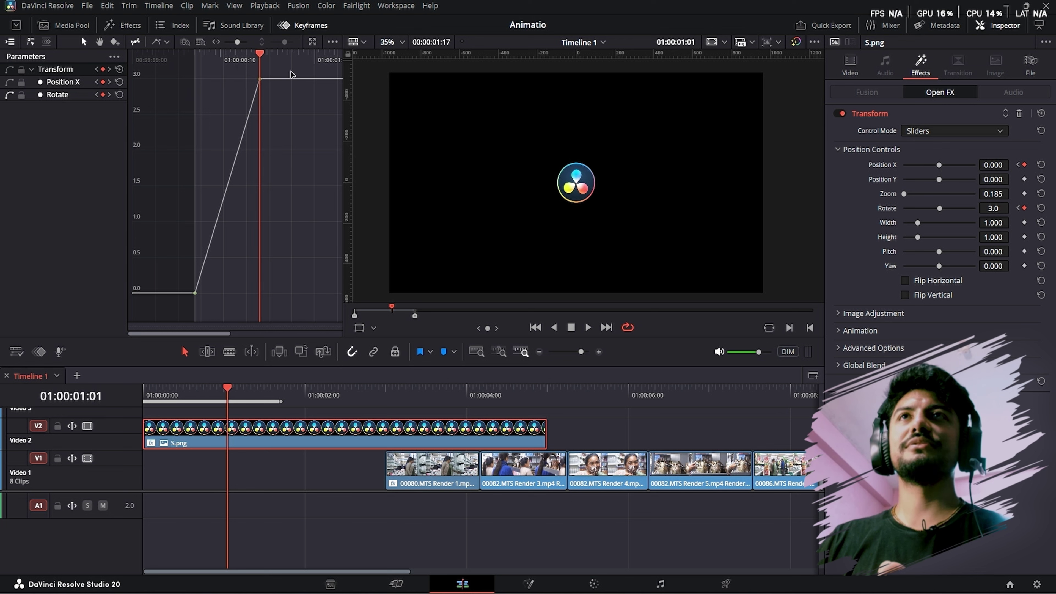
drag(290, 70, 158, 310)
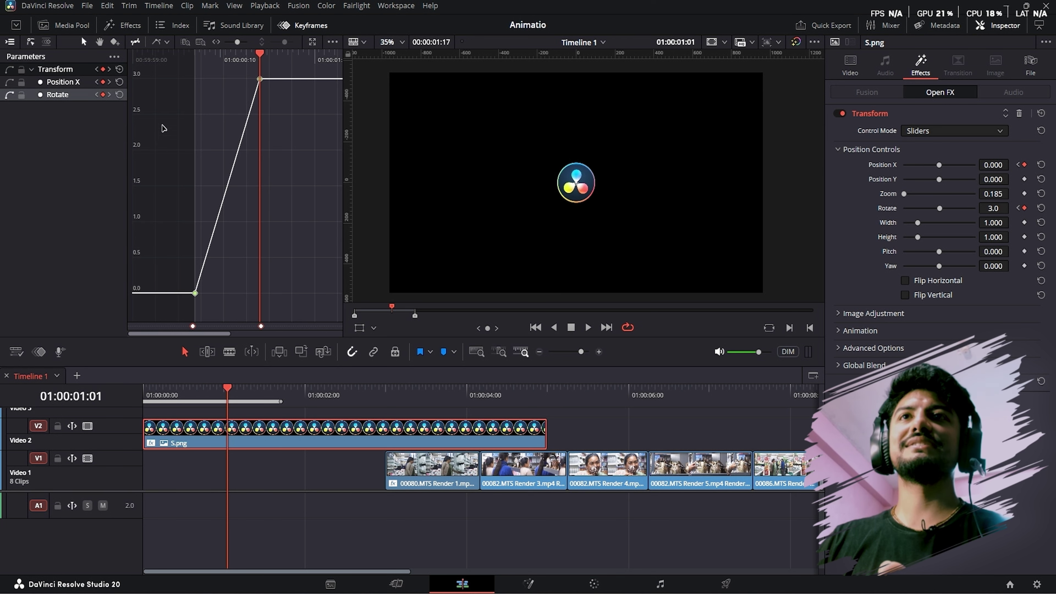
click(168, 43)
click(196, 83)
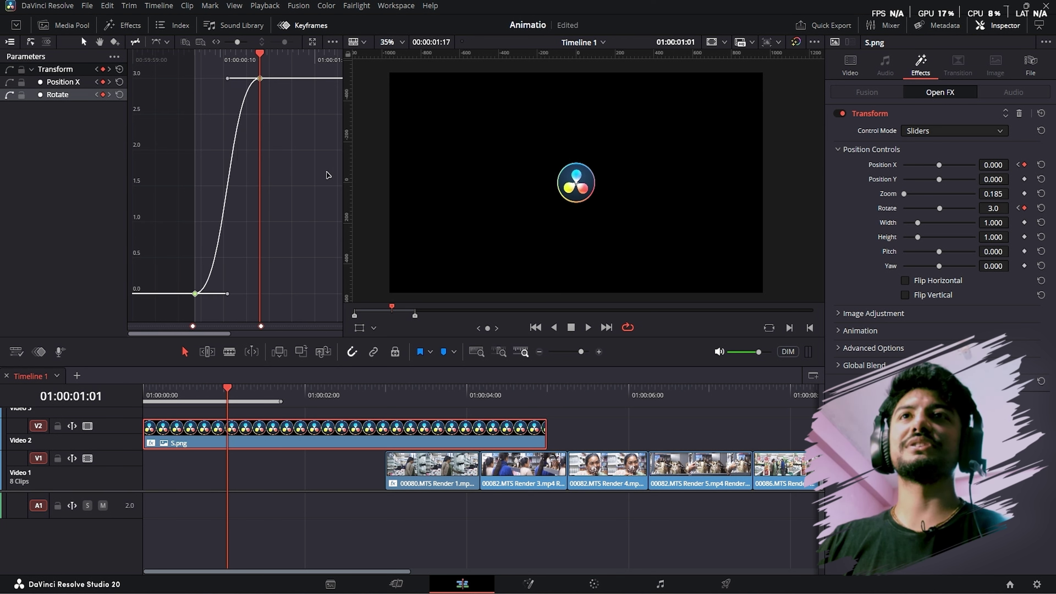
- Lengthen the curve handles of both Rotate keyframes to steepen the middle of the curve, and play the animation from the start
drag(227, 294, 259, 294)
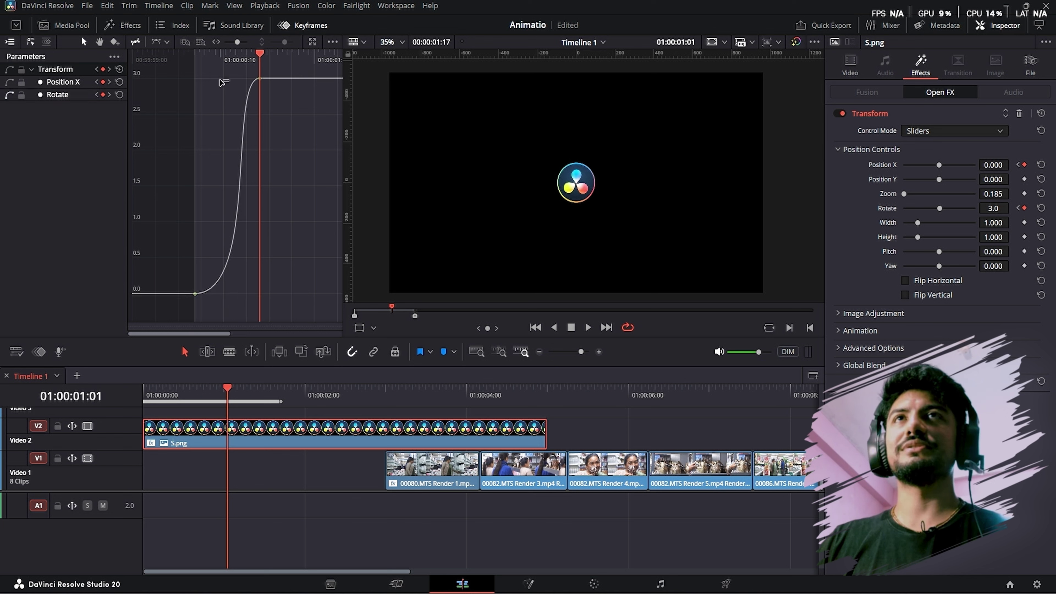
drag(231, 67, 305, 106)
drag(228, 79, 195, 80)
key(space)
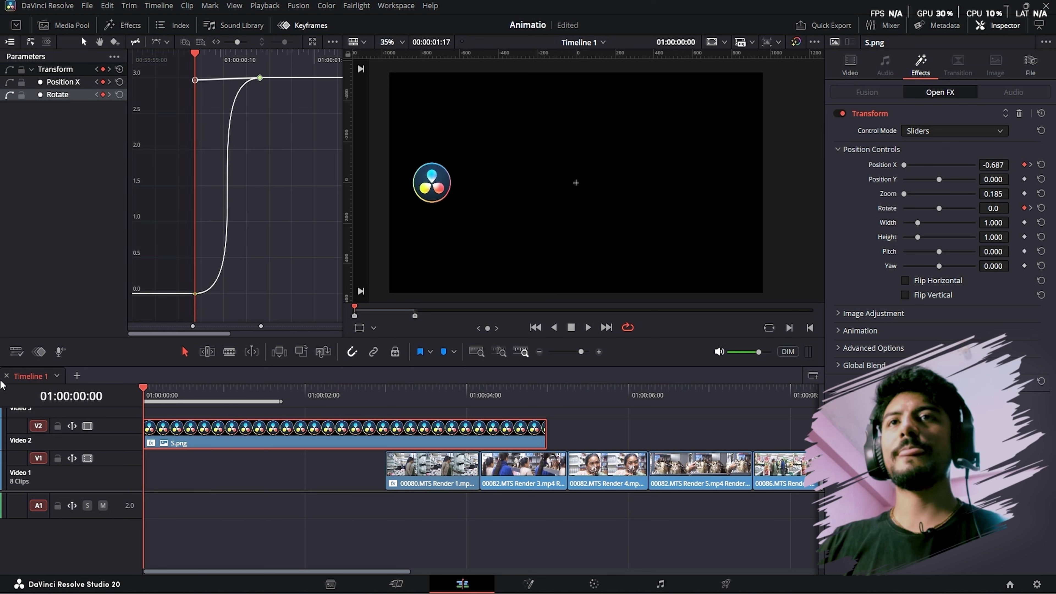
key(space)
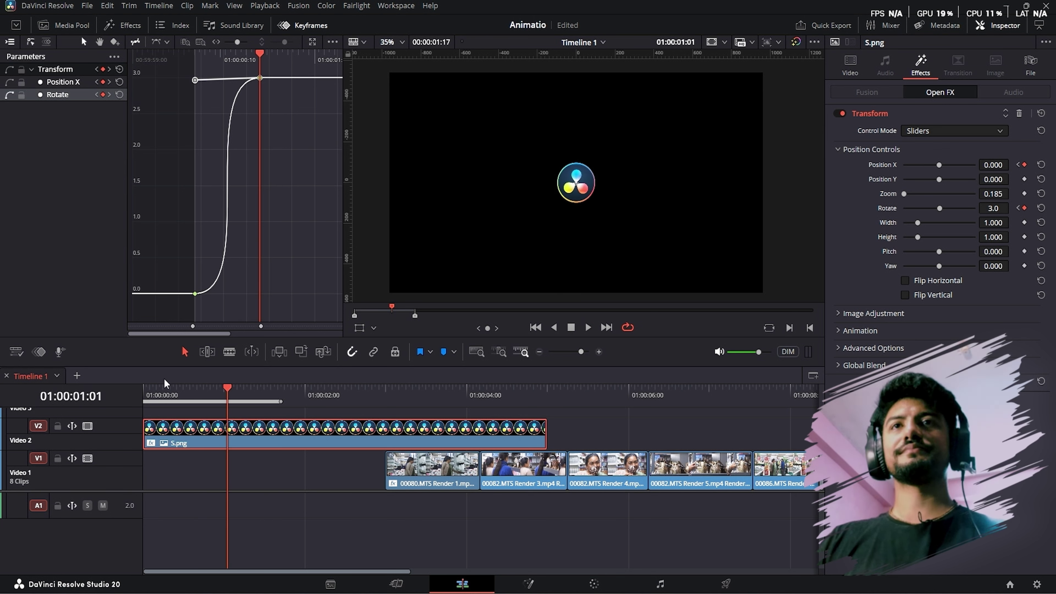
- Set the Rotate value of the last keyframe to 360
key(Home)
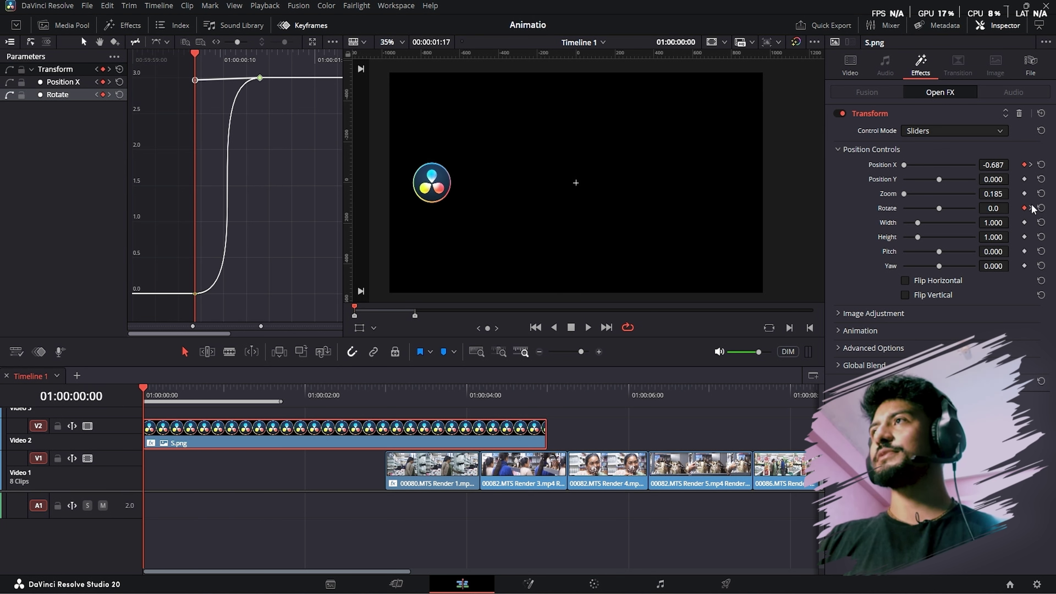
click(1030, 208)
drag(999, 208, 1000, 208)
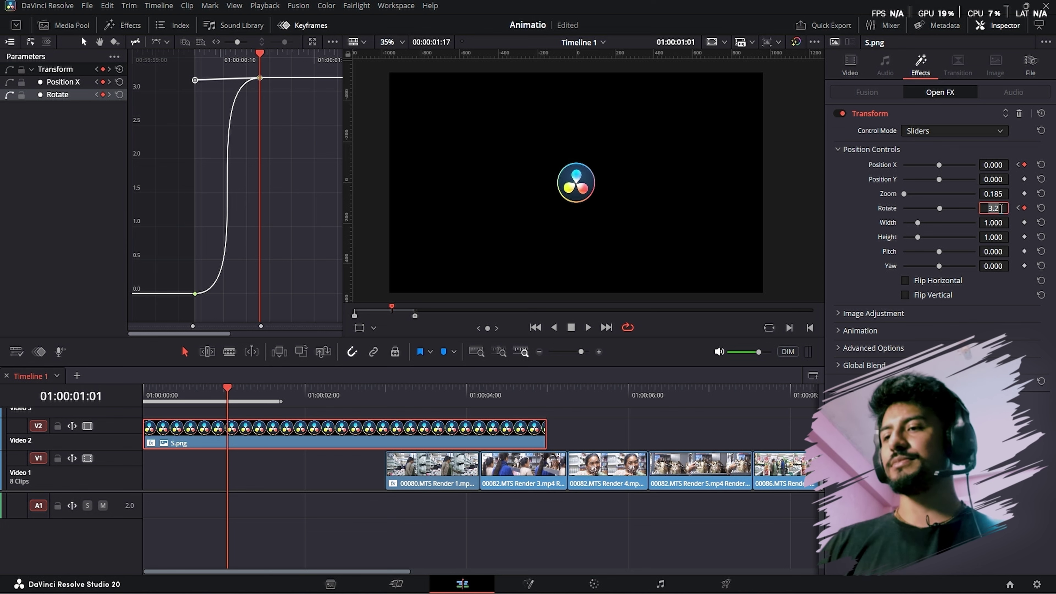
text(360)
key(Return)
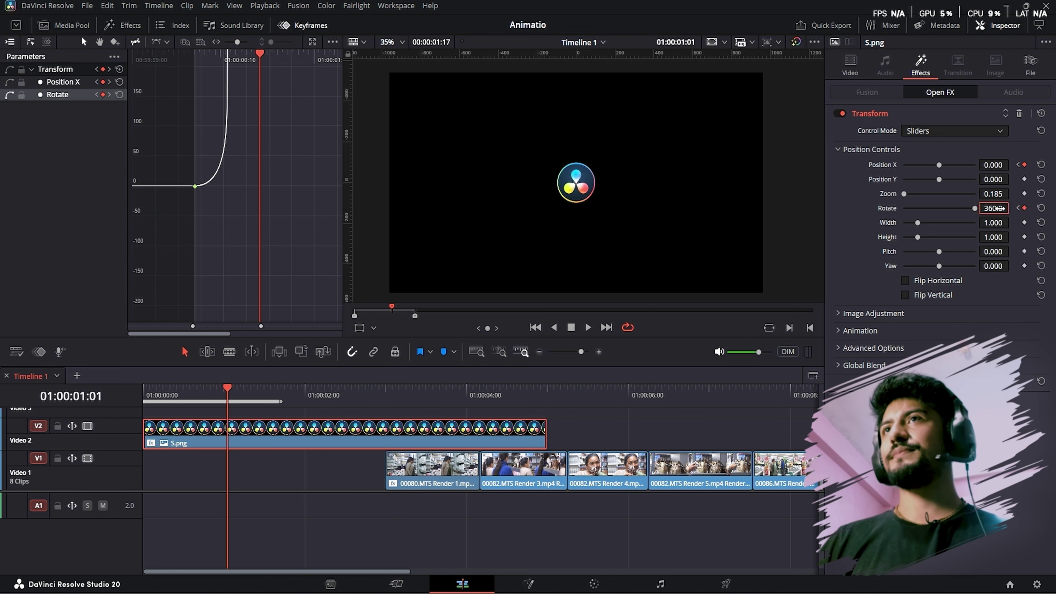
- Play the logo animation from the first frame several times to review its movement and rotation
key(Home)
key(space)
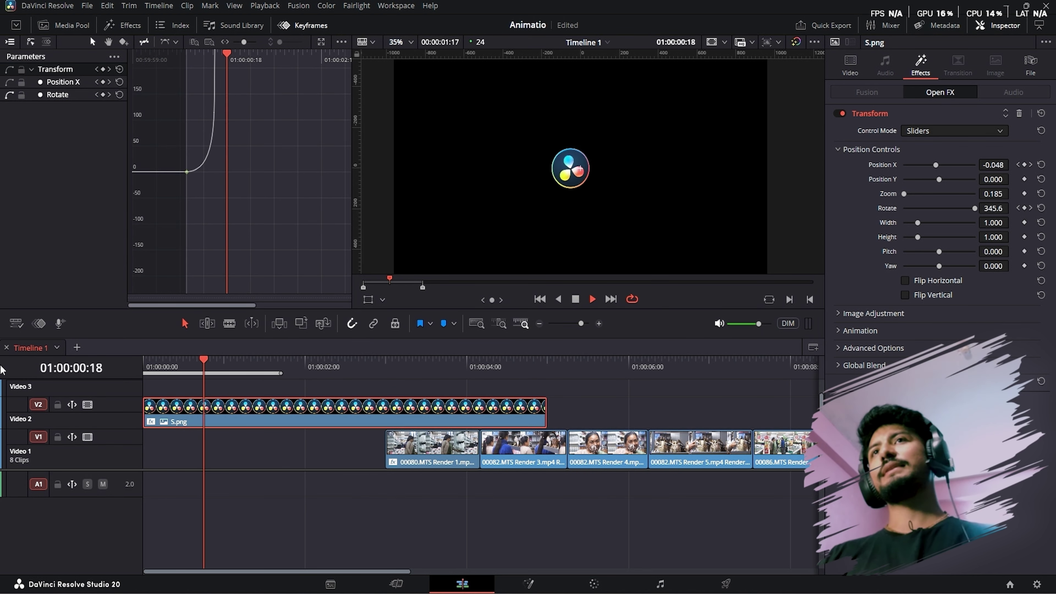
key(space)
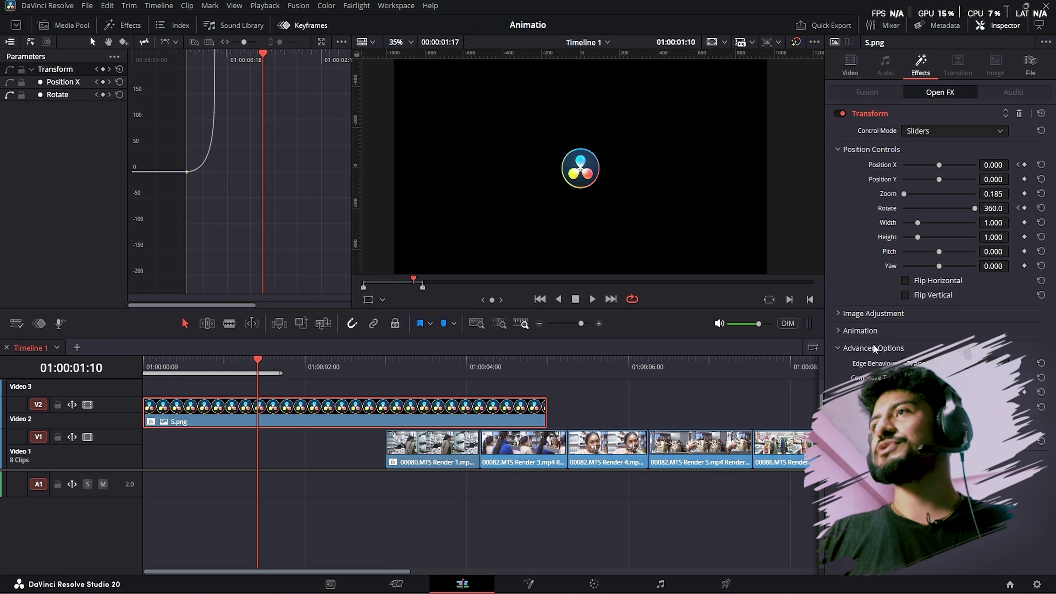
click(859, 330)
click(852, 331)
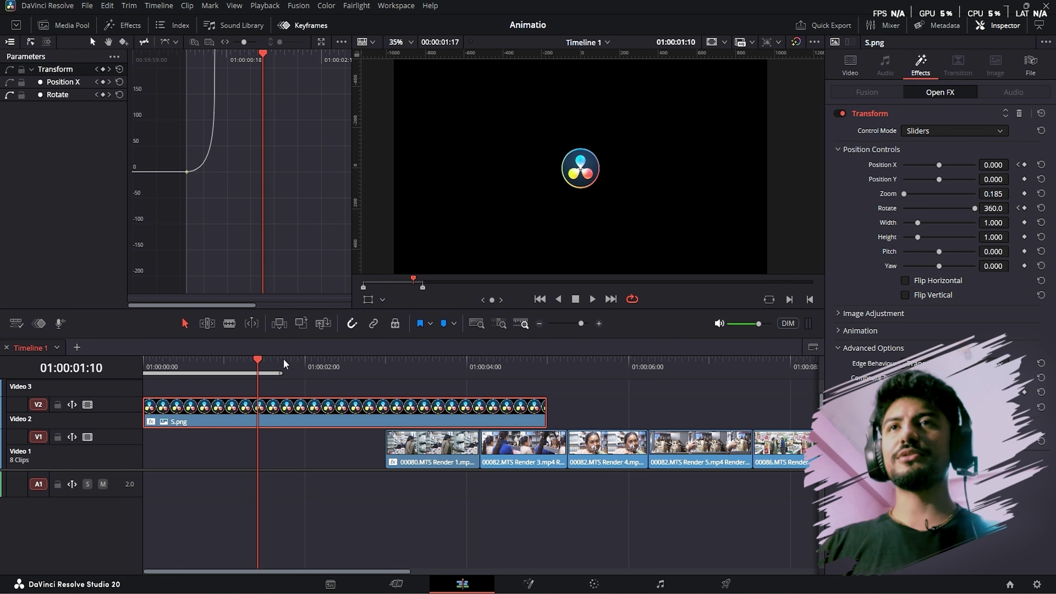
drag(233, 368, 4, 363)
key(space)
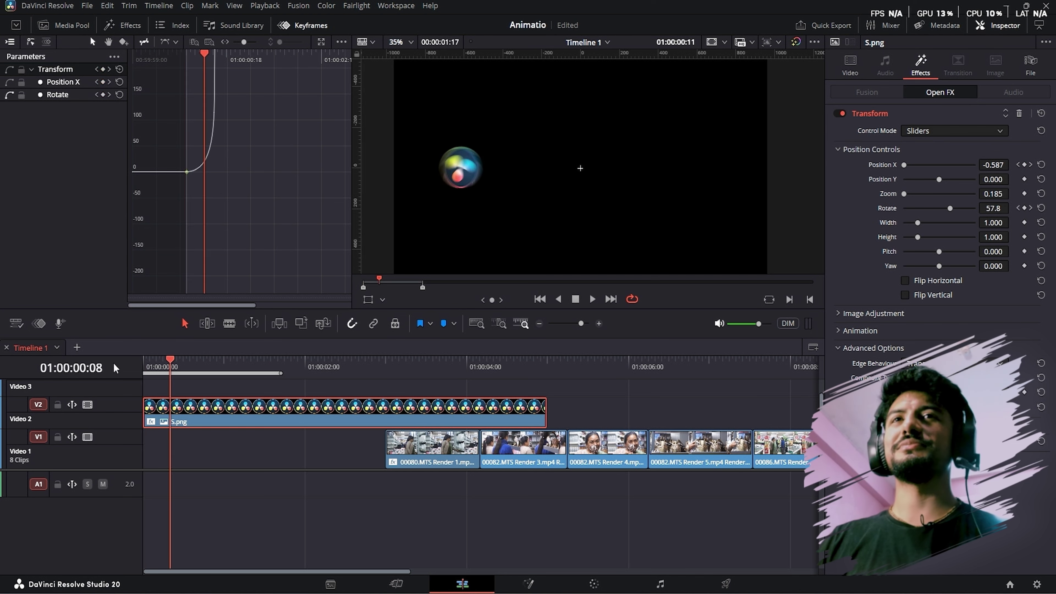
key(space)
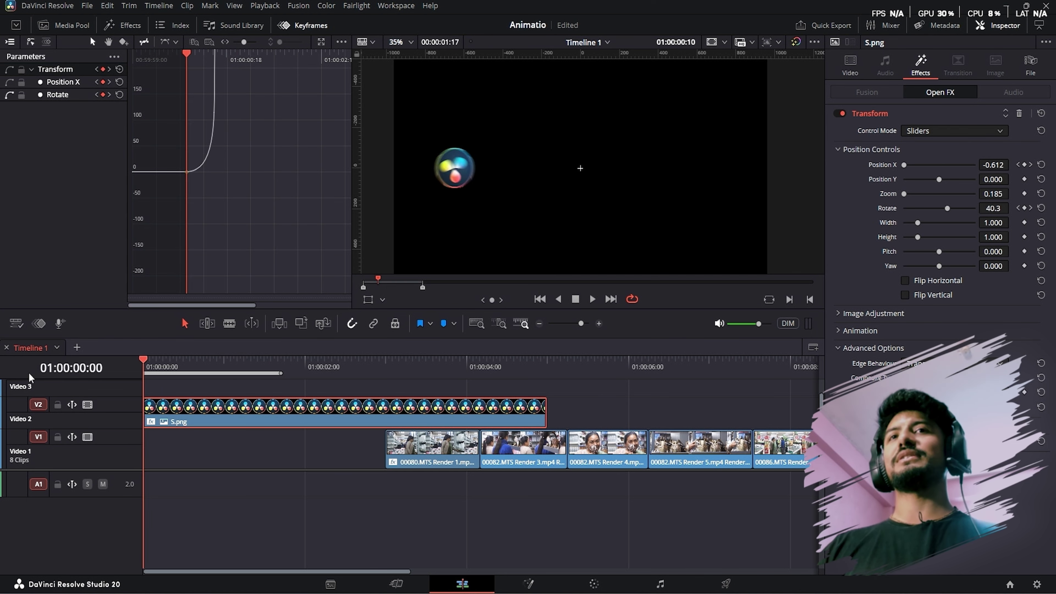
key(space)
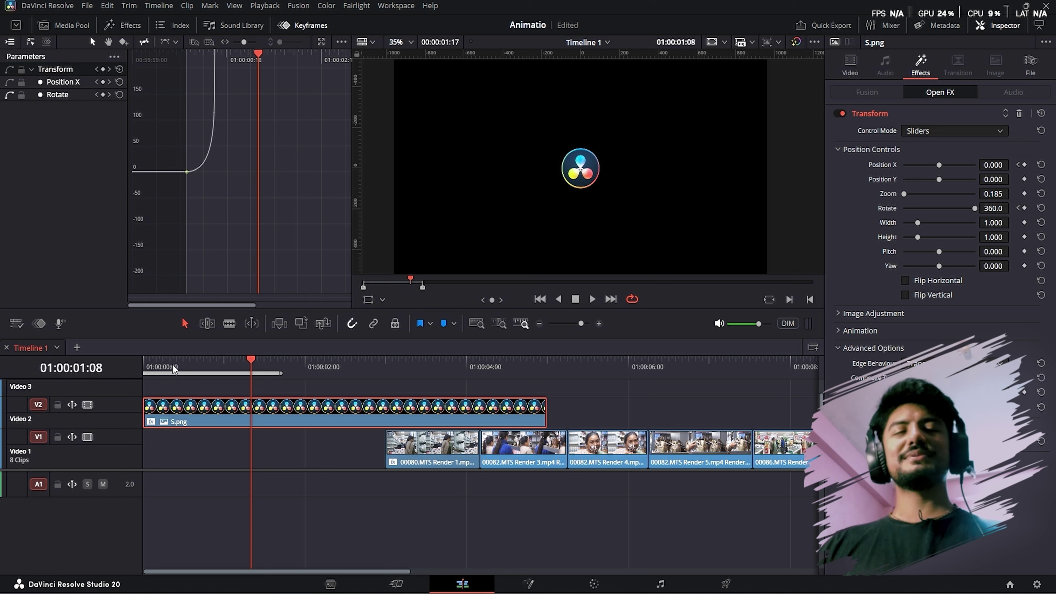
- Show the keyframe tracks beneath the timeline, enlarge them to reveal Position X and Rotate, and scrub through the logo animation
click(38, 326)
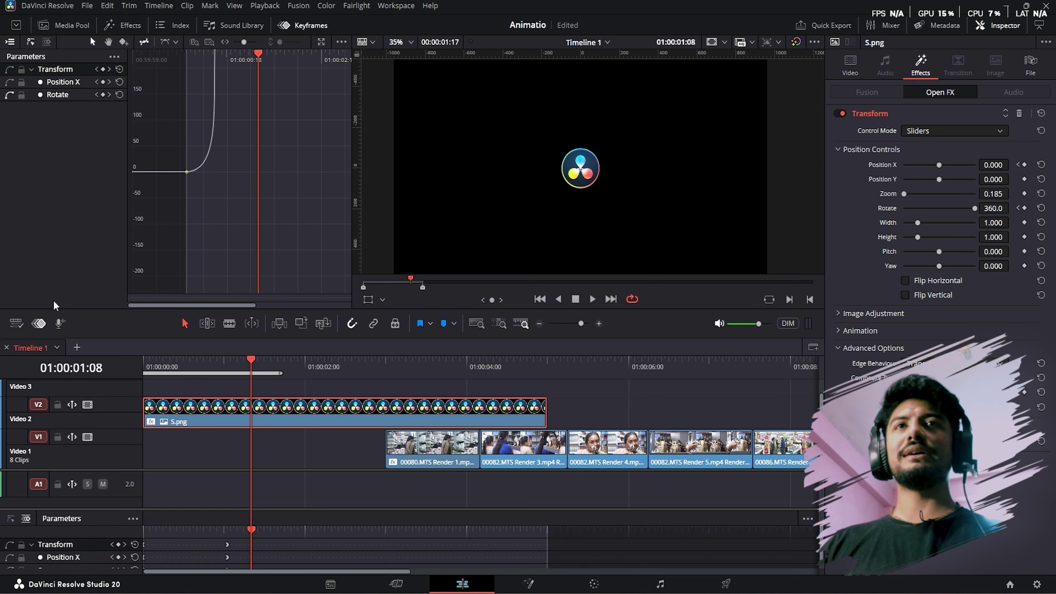
drag(471, 310, 470, 261)
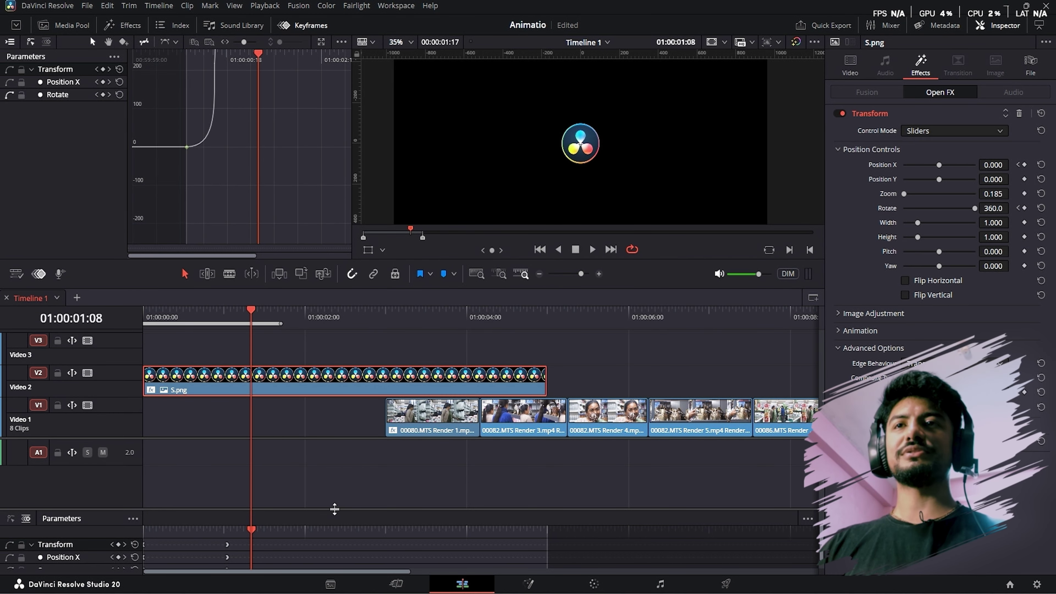
drag(332, 510, 333, 477)
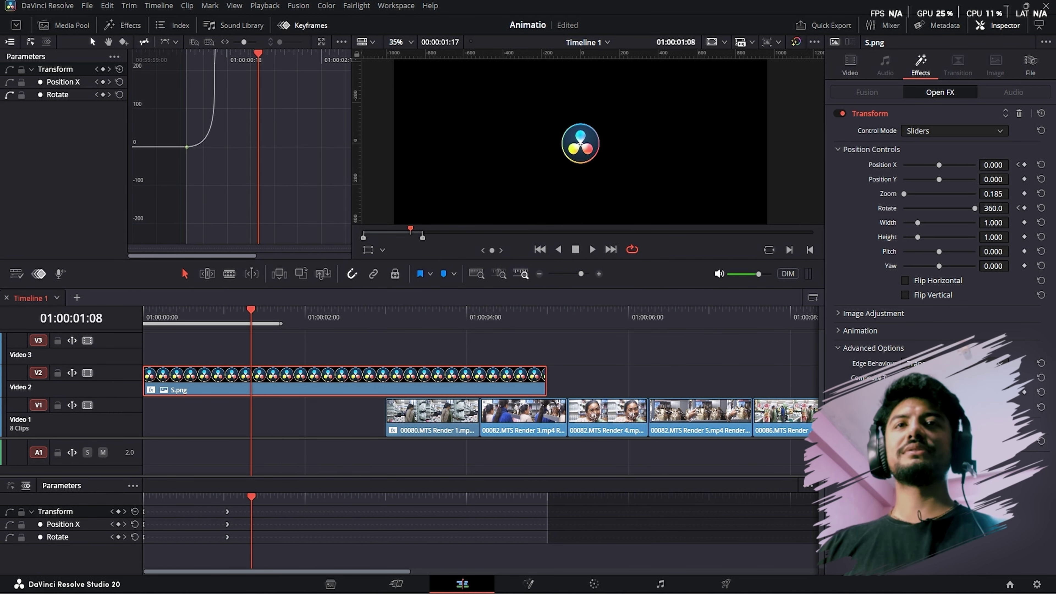
drag(239, 320, 11, 335)
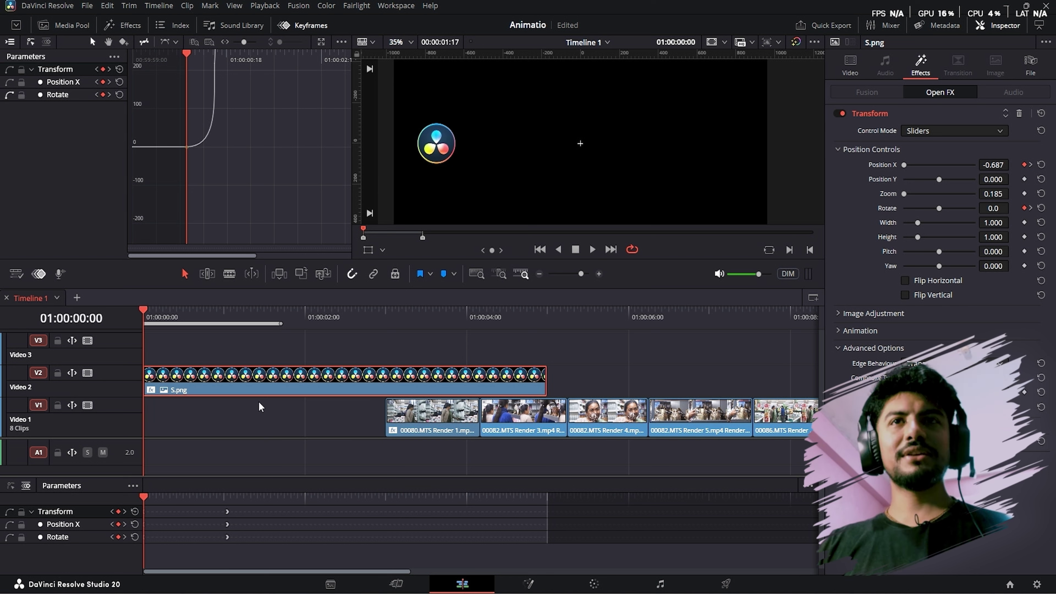
drag(152, 321, 211, 84)
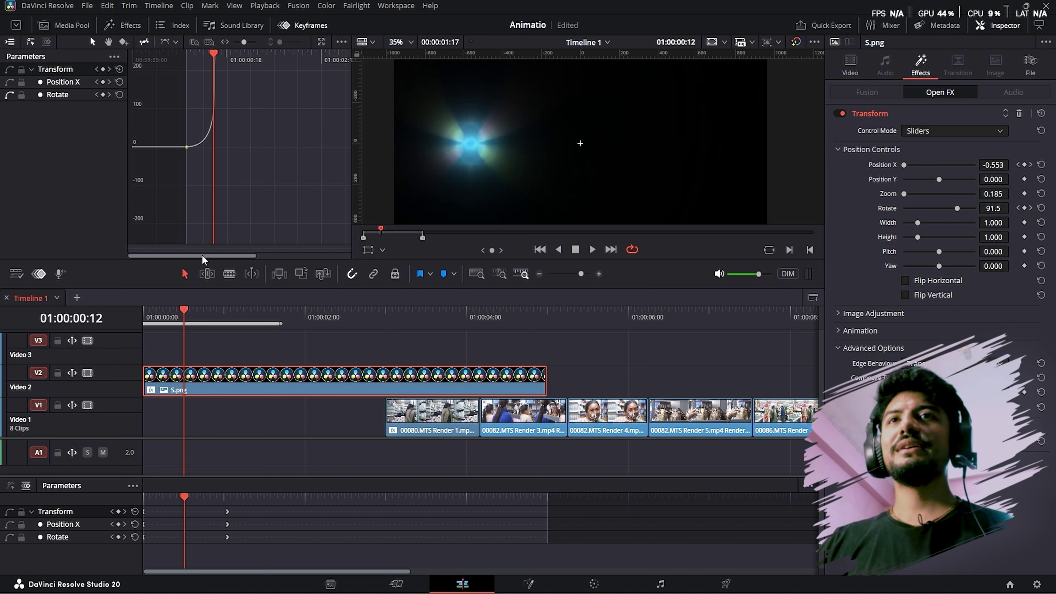
drag(220, 317, 232, 317)
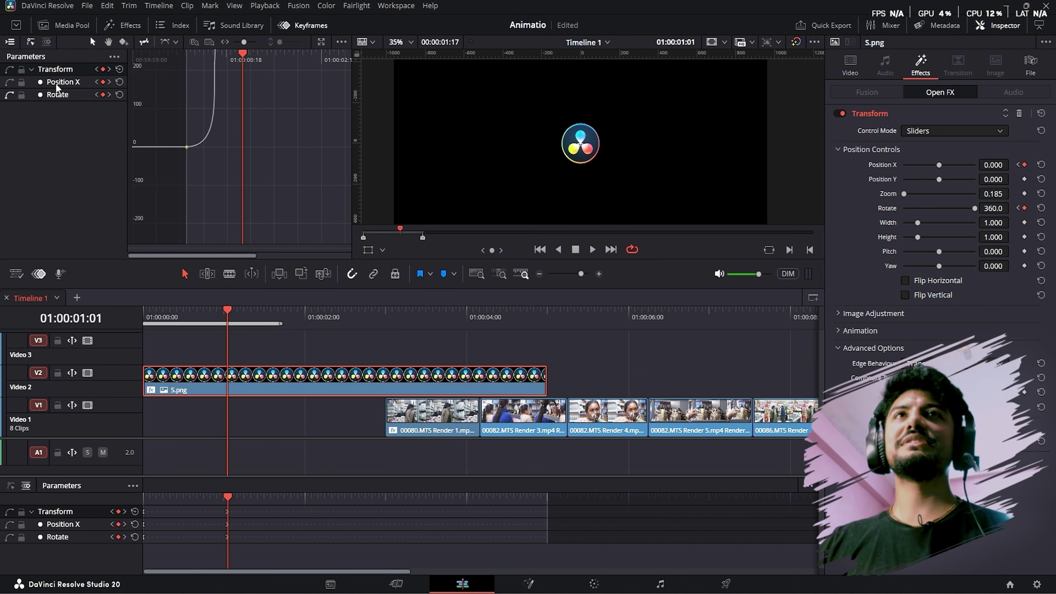
- Display the Position X curve in the upper keyframe editor and scrub from the ease-in to the last keyframe
click(9, 82)
mouse_move(242, 59)
mouse_down()
mouse_move(229, 59)
mouse_move(241, 59)
mouse_up()
click(176, 315)
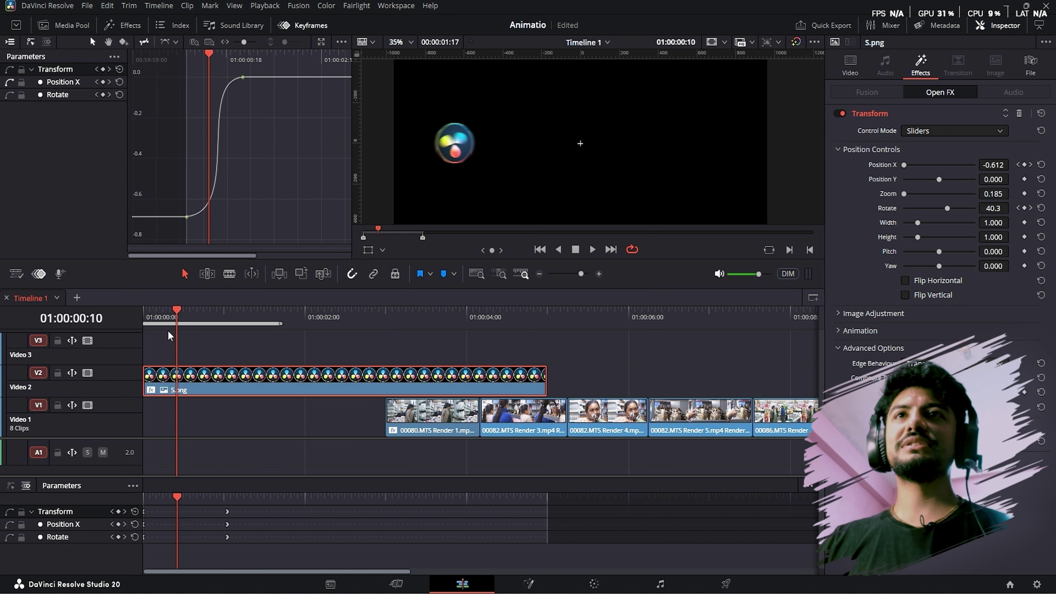
drag(199, 313, 226, 327)
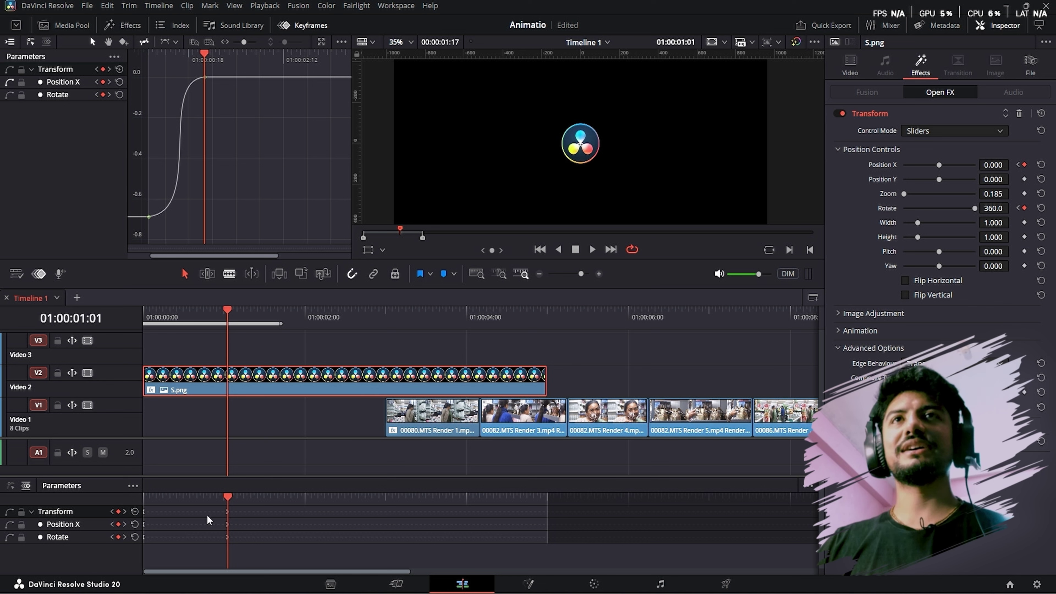
- Switch the keyframe area beneath the timeline to curve view and display its Position X and Rotate curves
click(12, 486)
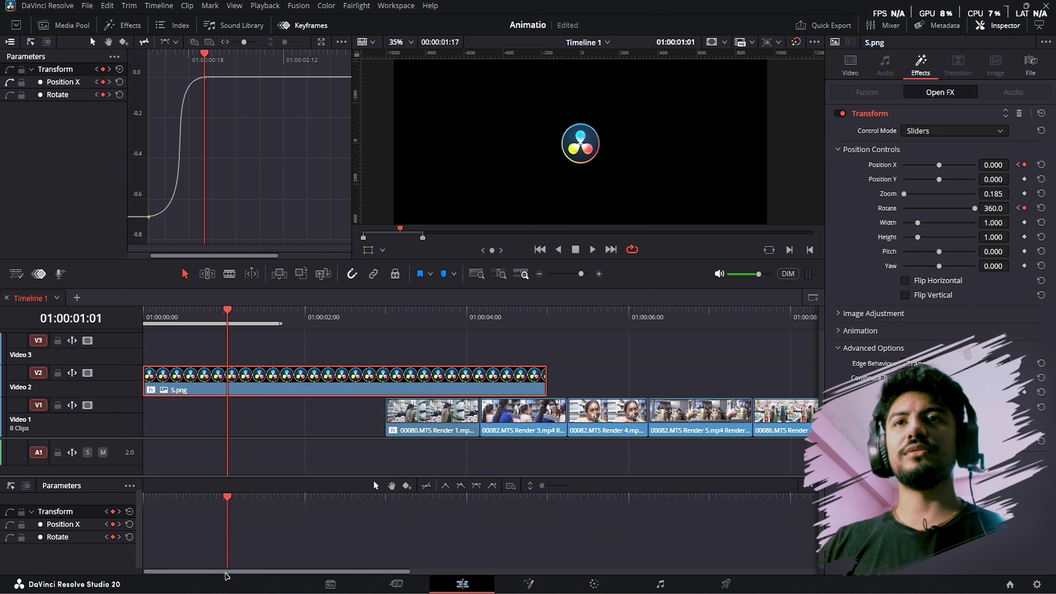
click(9, 524)
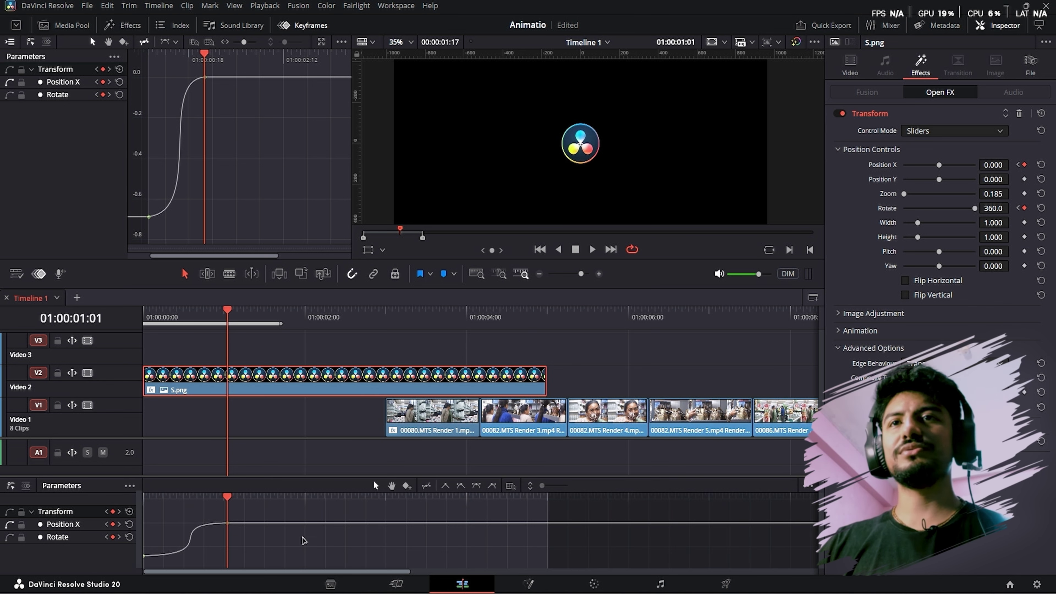
click(9, 537)
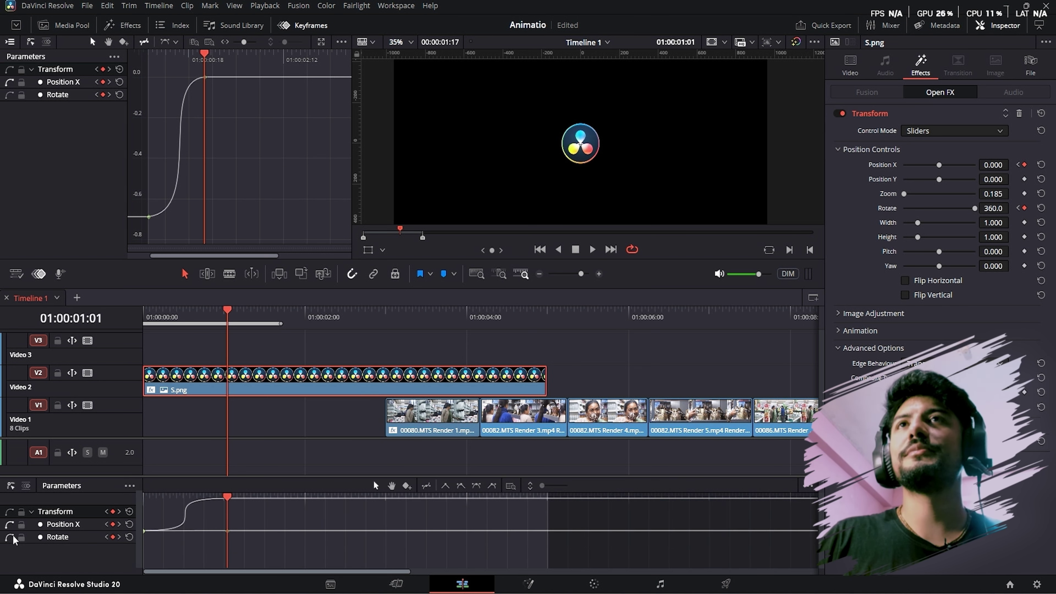
- Fit the Rotate curve in the upper keyframe editor, enlarge the viewer area and zoom in on the graph's time scale
click(322, 41)
drag(527, 129, 546, 96)
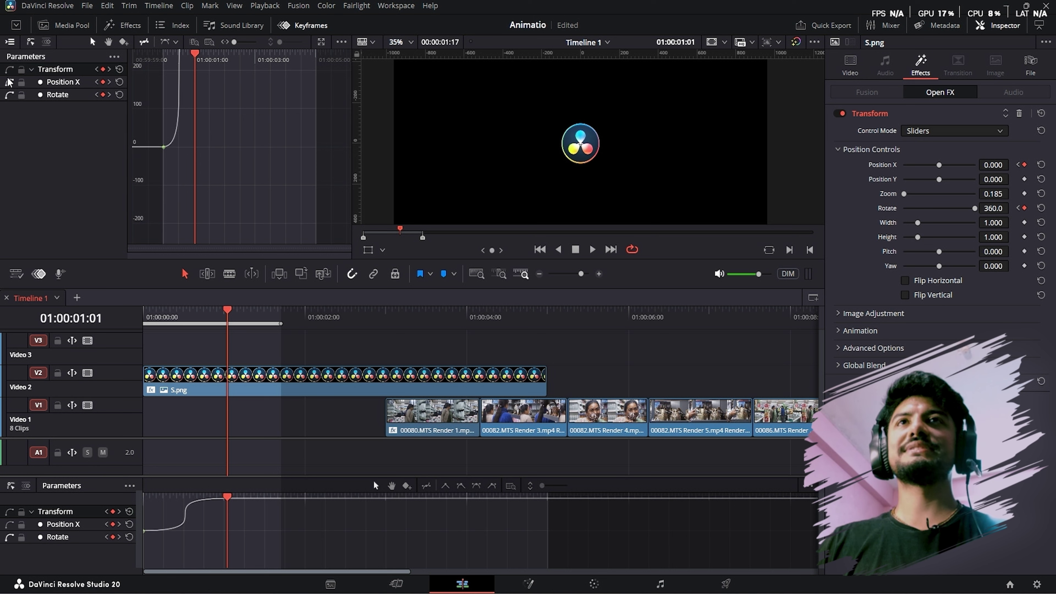
drag(196, 62, 216, 70)
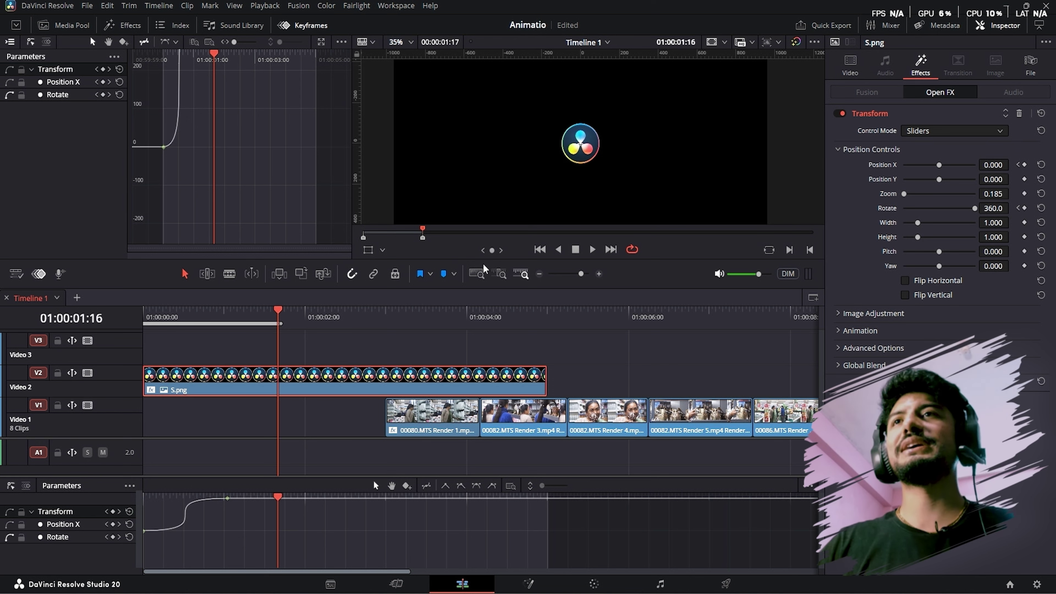
drag(489, 256, 499, 288)
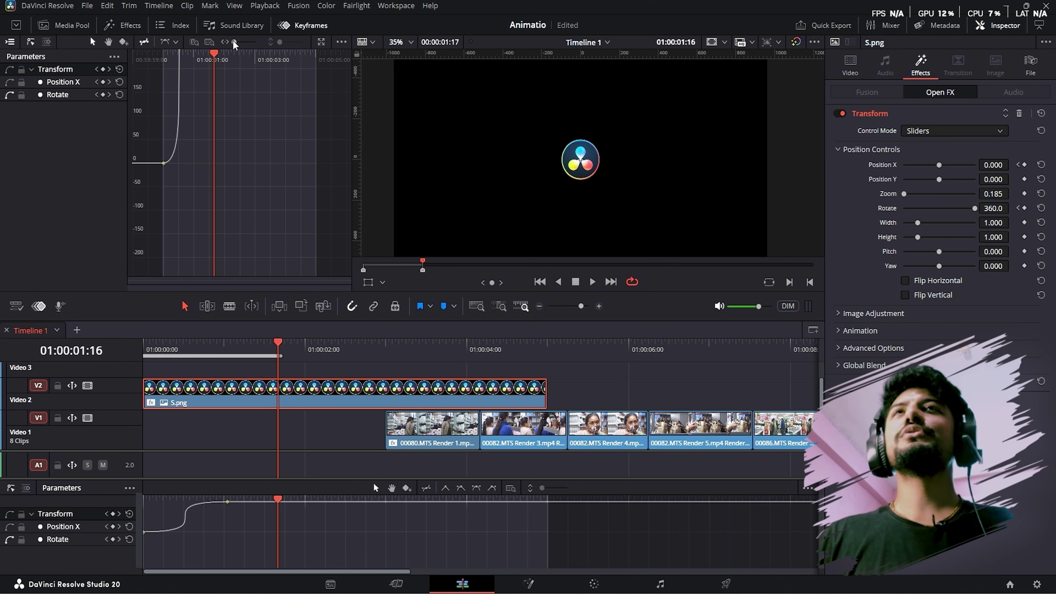
drag(235, 45, 286, 49)
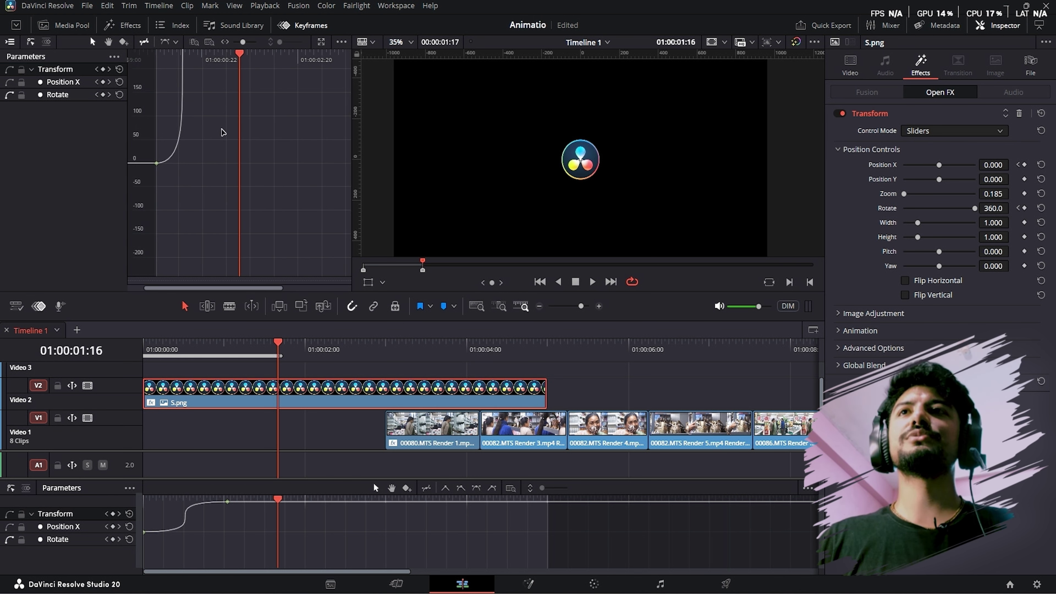
scroll(225, 138, up, 2)
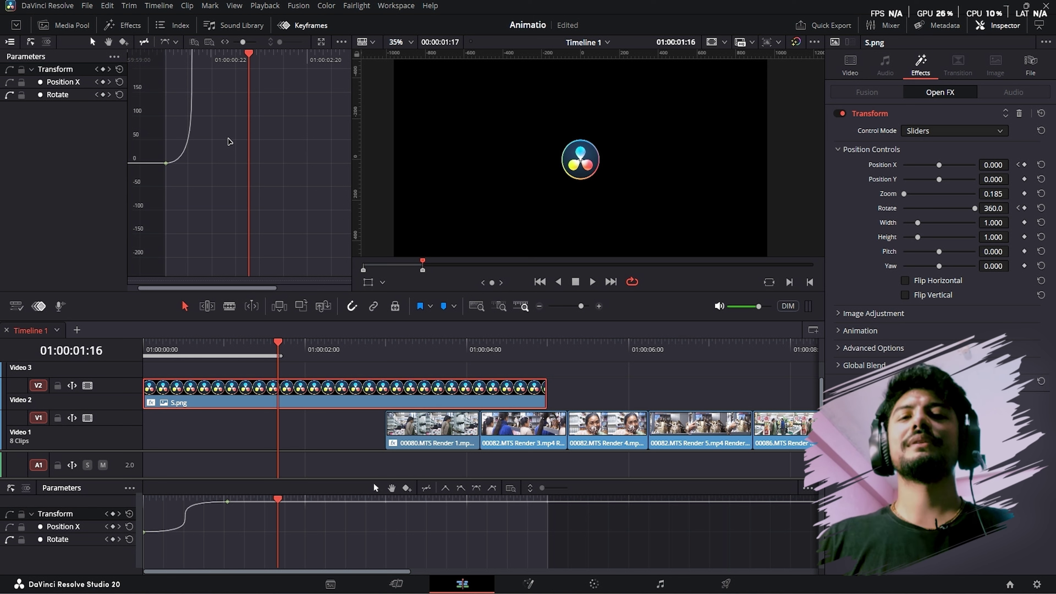
- Turn off Auto Zoom Graph Height, inspect the Rotate curve with vertical zoom and scrolling, and fit the graph back in view
click(341, 42)
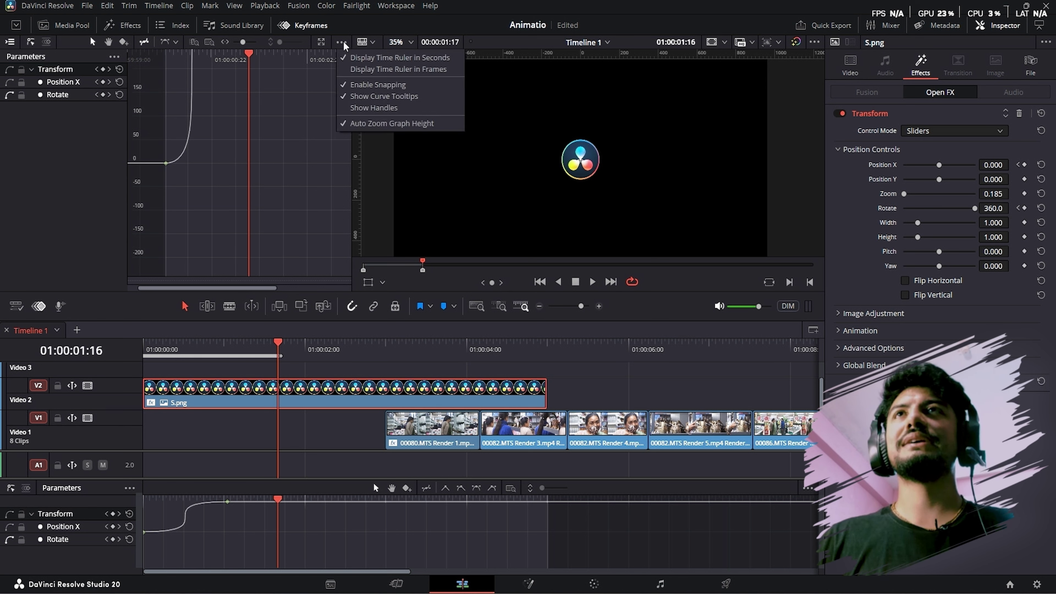
click(357, 124)
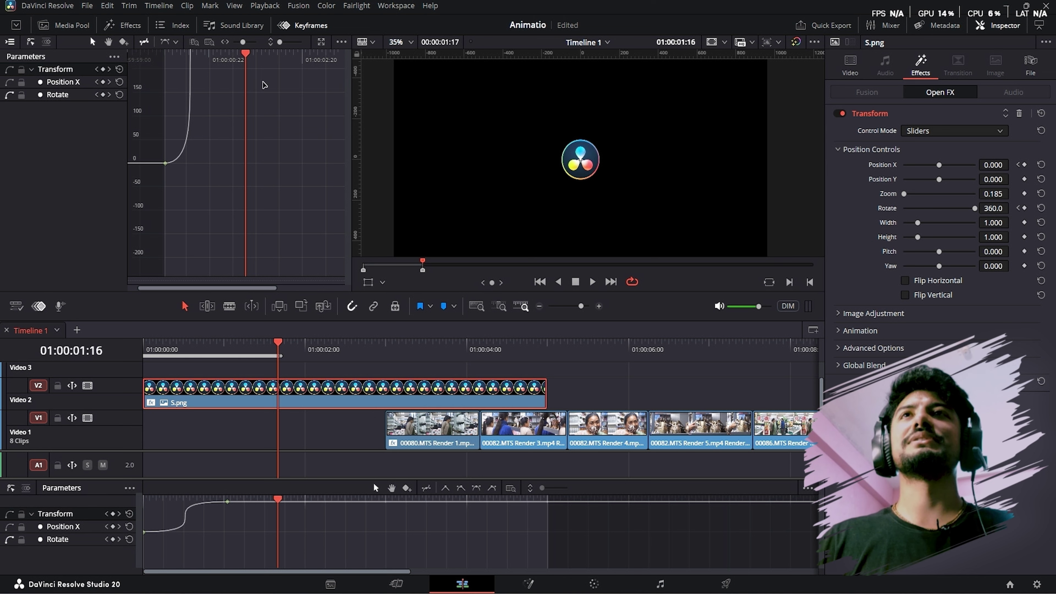
drag(280, 42, 281, 44)
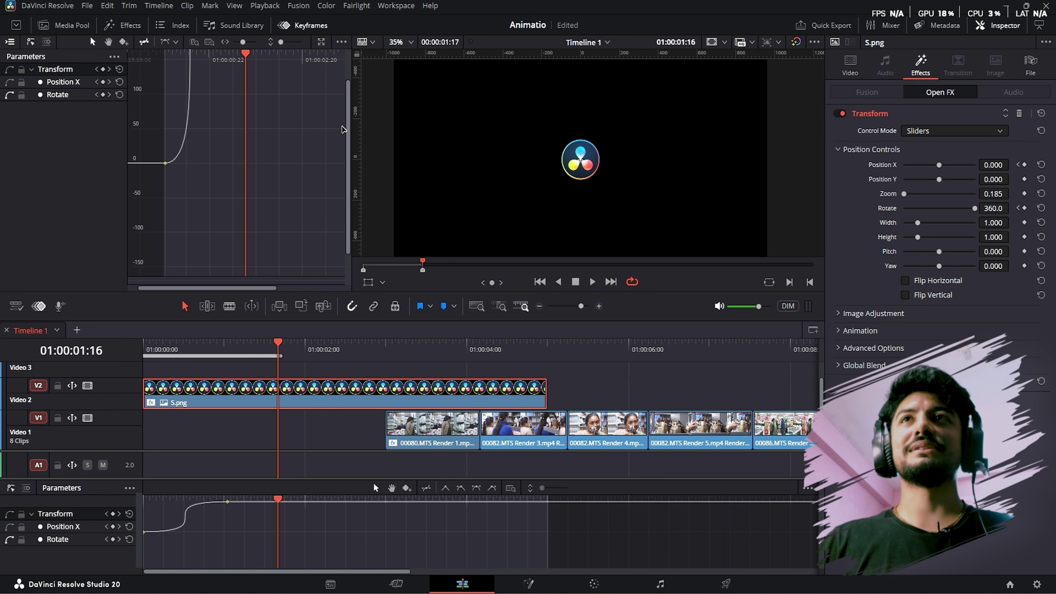
click(270, 42)
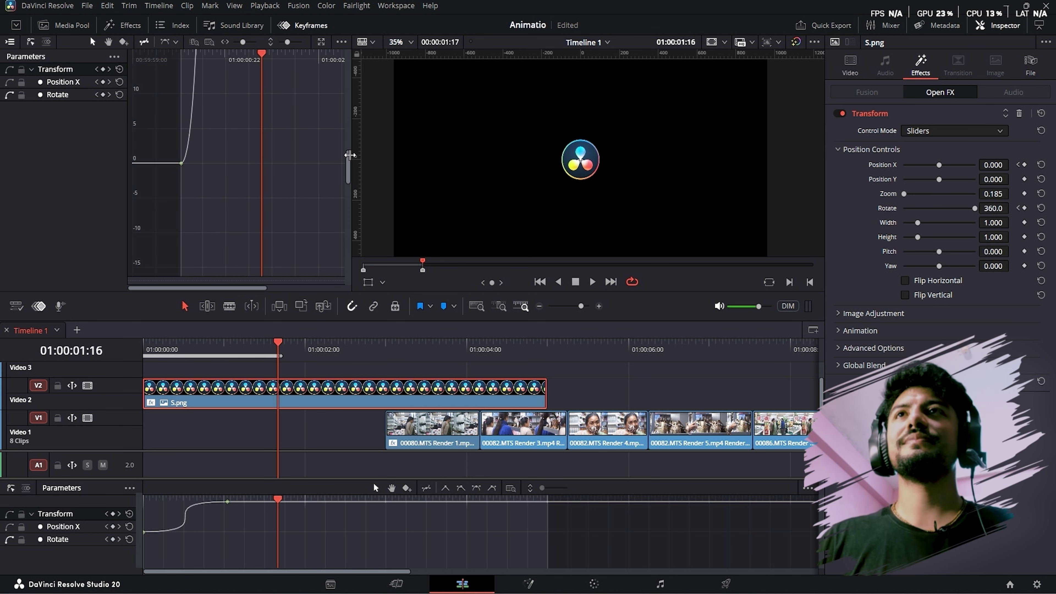
drag(349, 154, 348, 50)
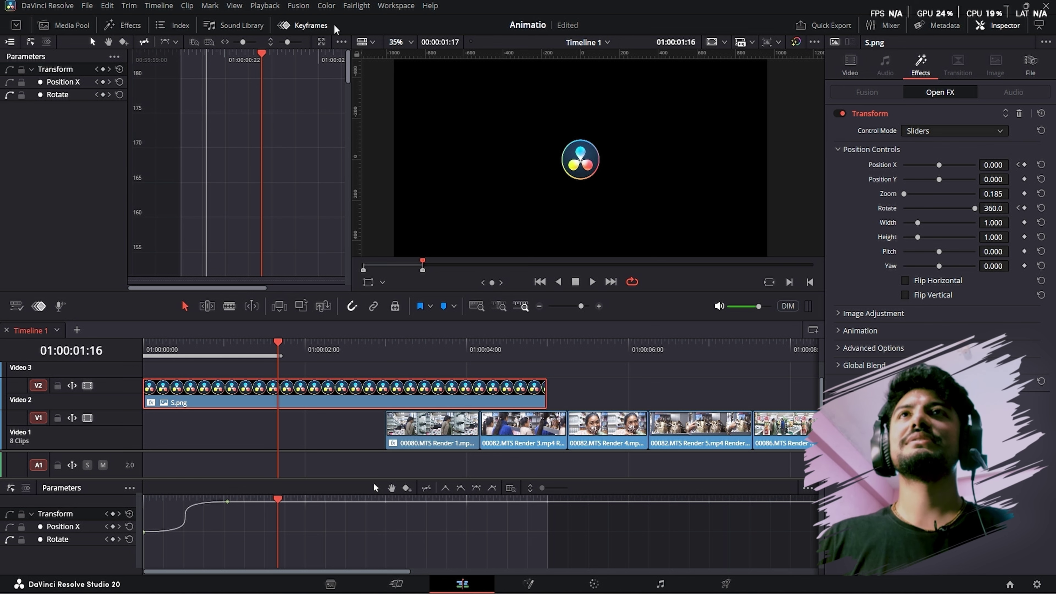
click(321, 42)
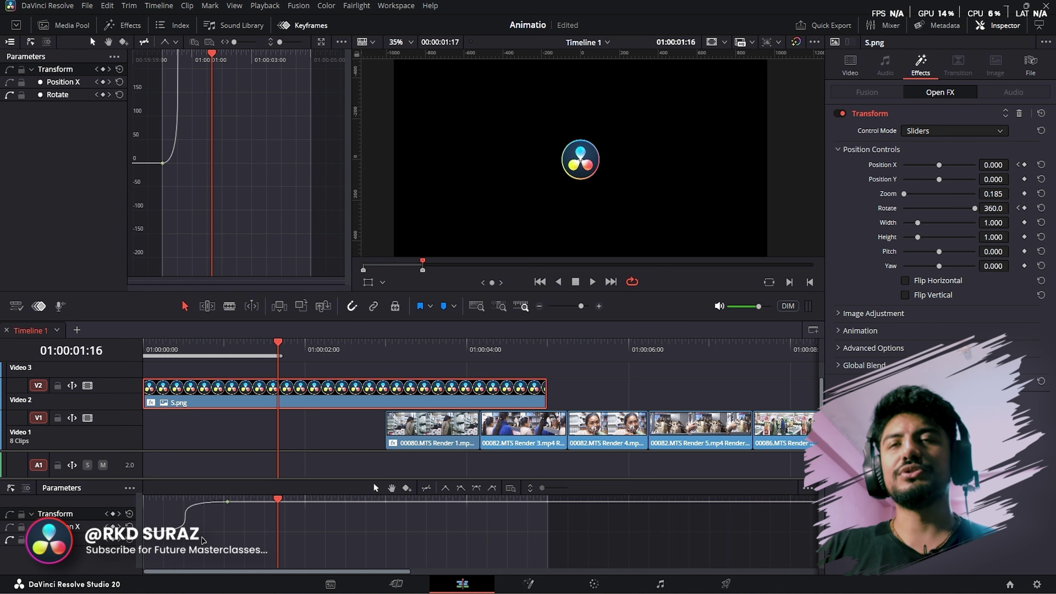
- Raise the last Rotate keyframe's incoming handle and extend it back to the first frame for a smooth S-curve
key(Home)
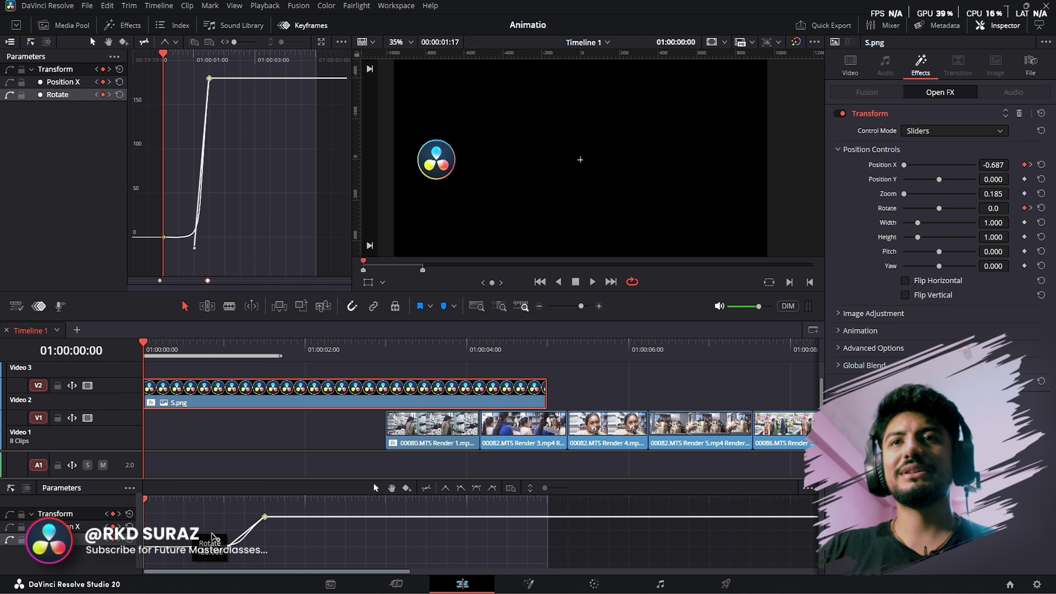
drag(212, 534, 221, 515)
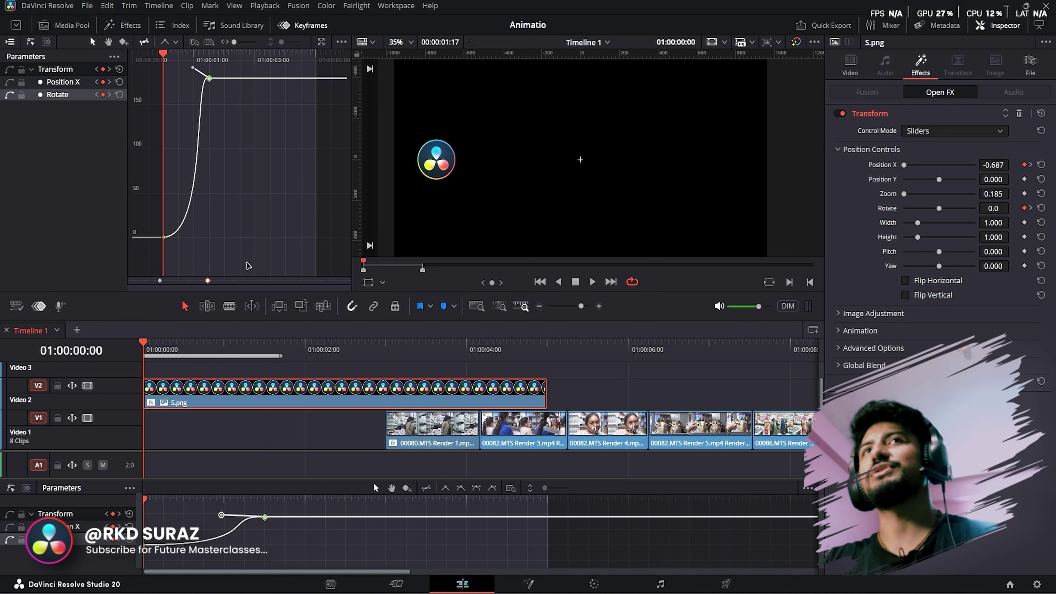
mouse_move(193, 69)
drag(194, 69, 144, 79)
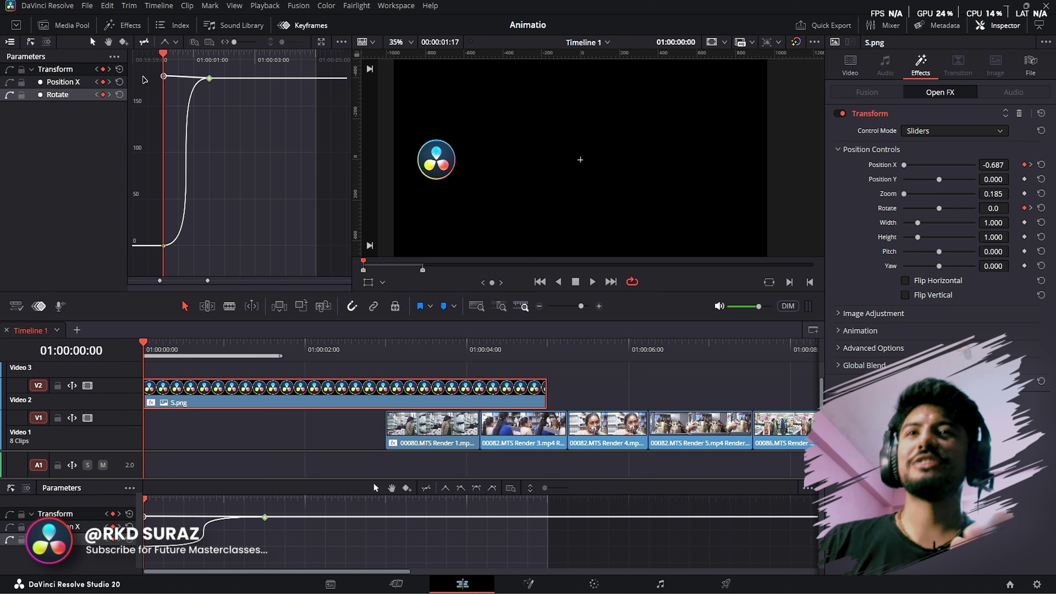
mouse_move(193, 550)
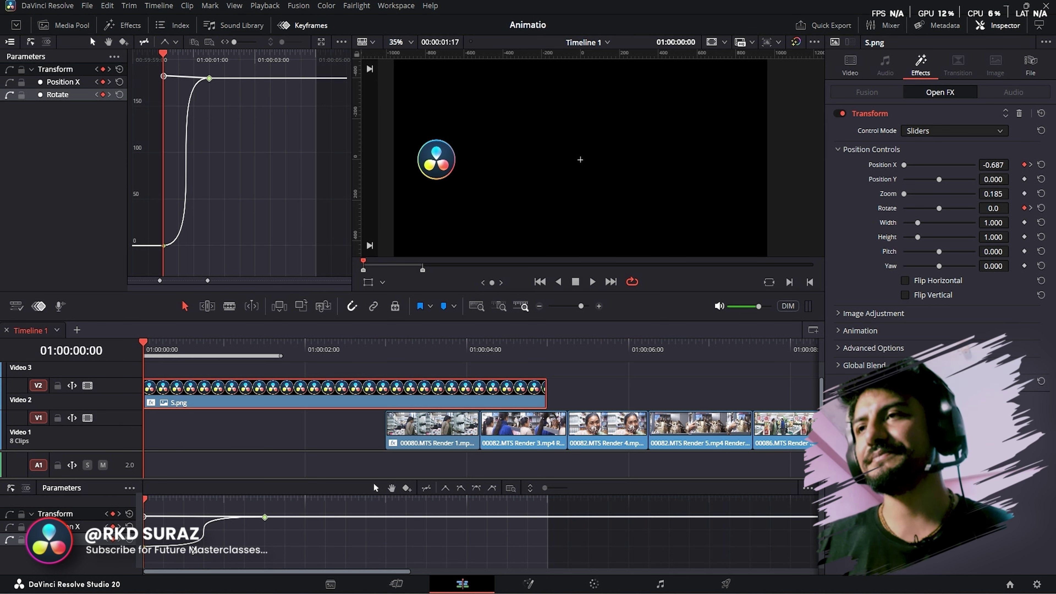
- Switch to the Fusion page for S.png and show both the Keyframes and Spline editors
click(518, 590)
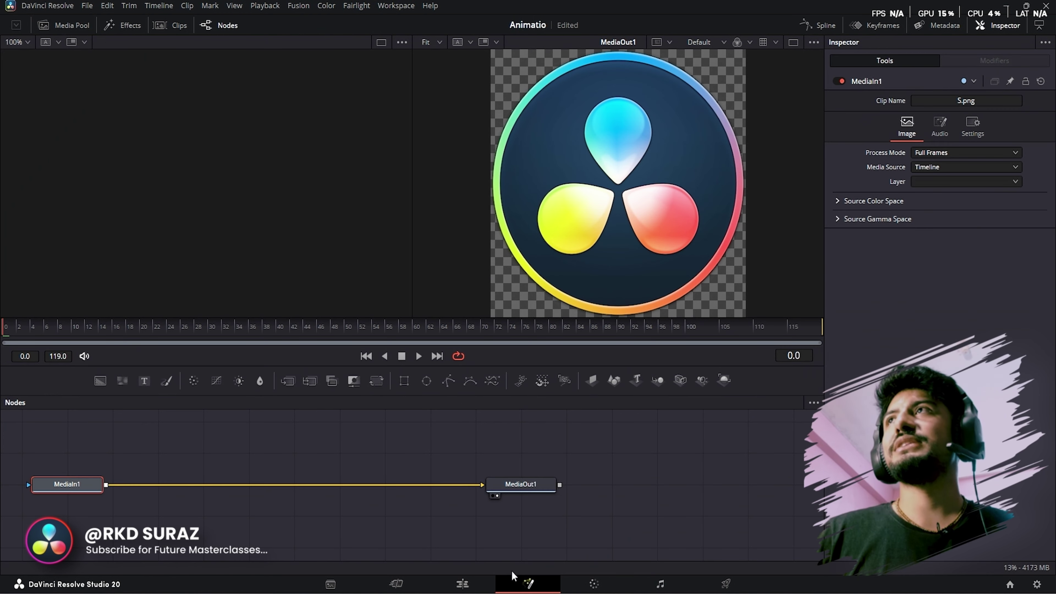
click(881, 25)
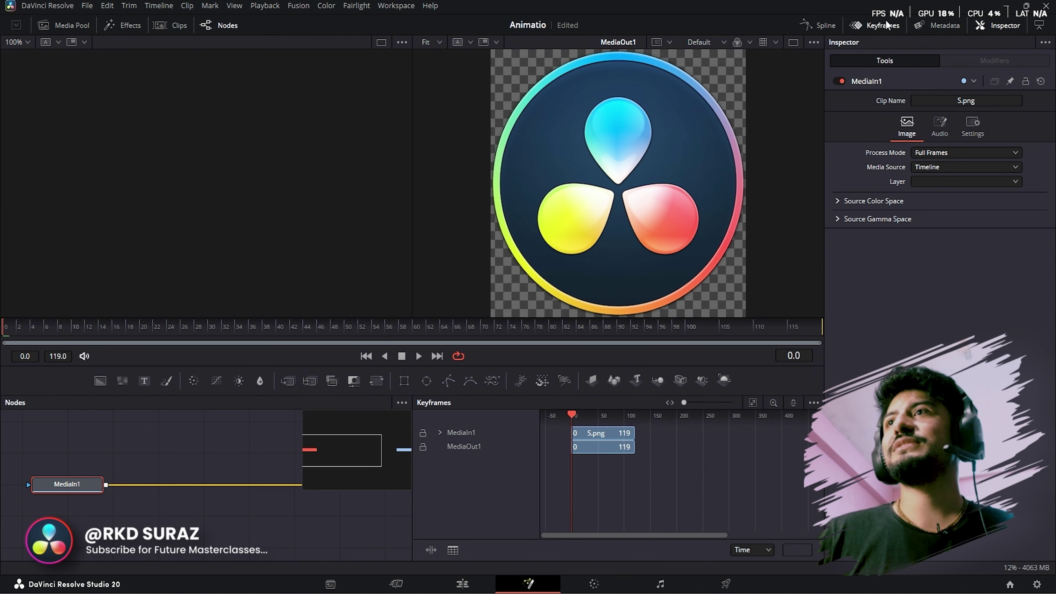
click(821, 26)
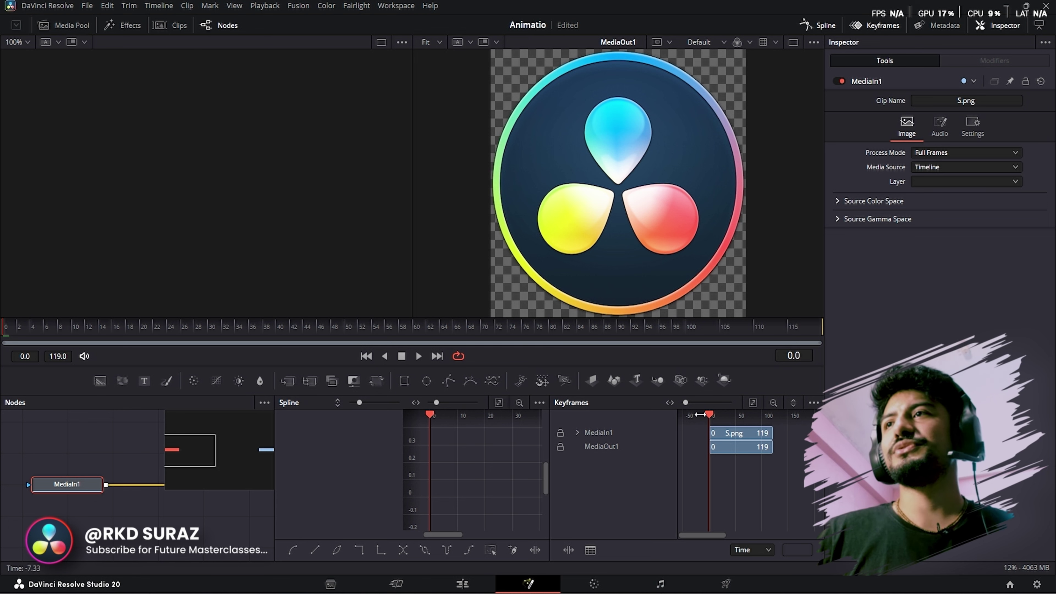
- Hide the Spline and Keyframes editors to enlarge the node area, and play the composition
drag(676, 428, 643, 429)
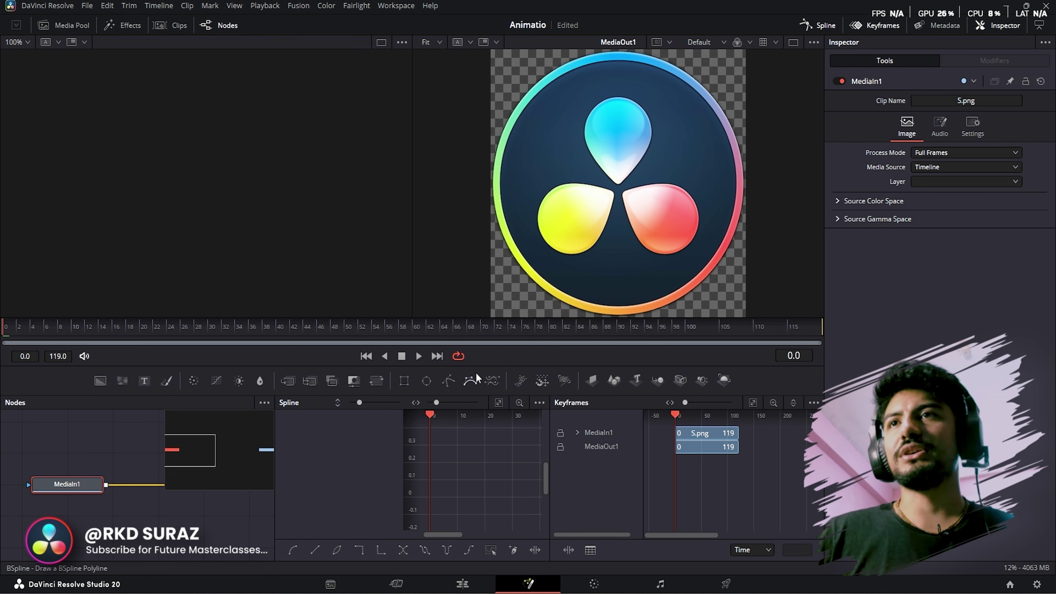
click(821, 26)
click(881, 25)
key(space)
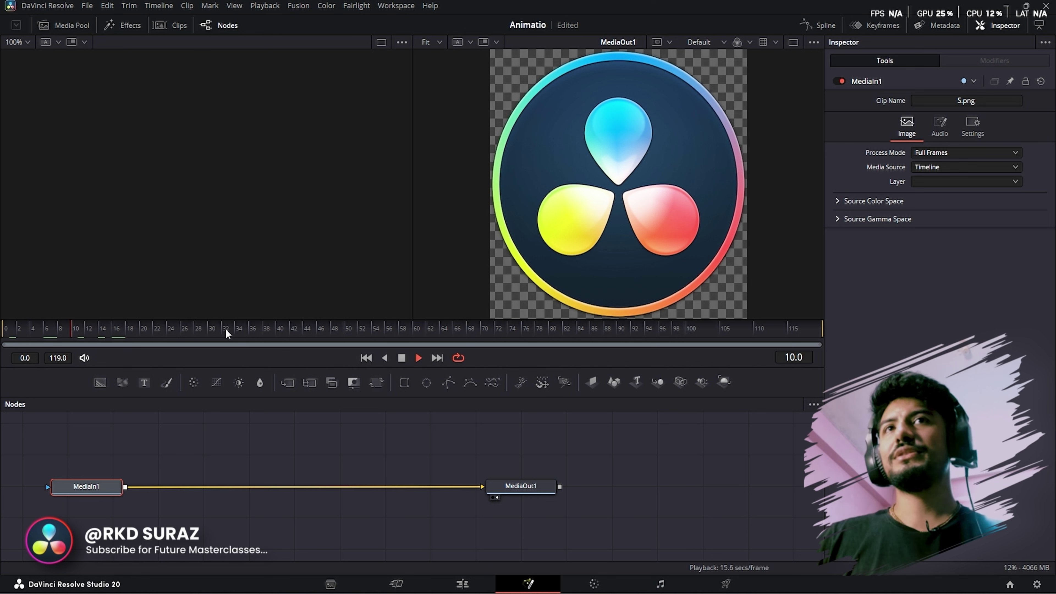
- Return to frame 0 and add a Transform node between MediaIn1 and MediaOut1
click(3, 327)
key(shift+space)
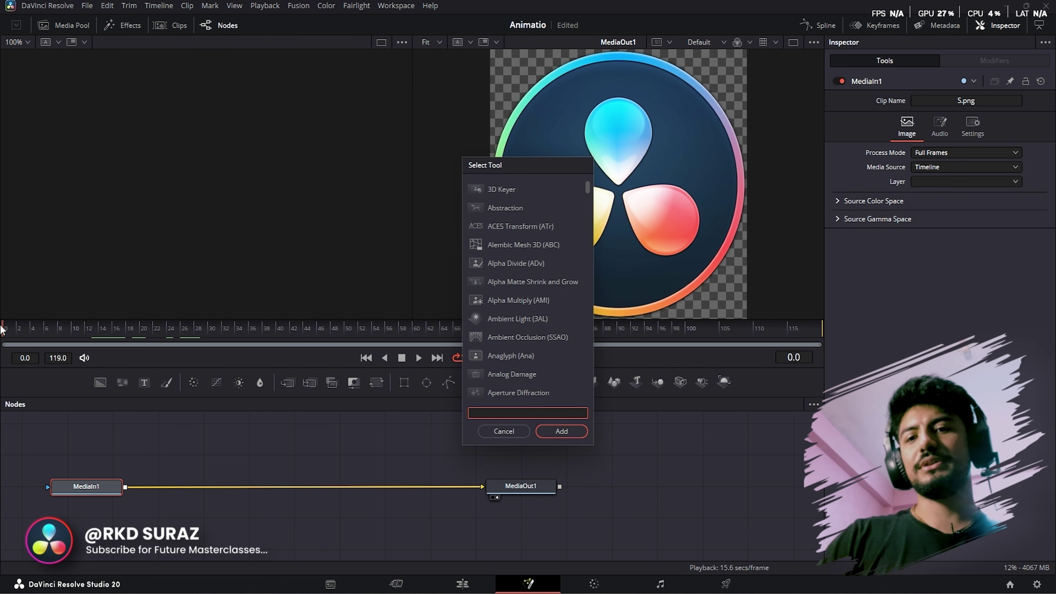
text(transform)
key(Return)
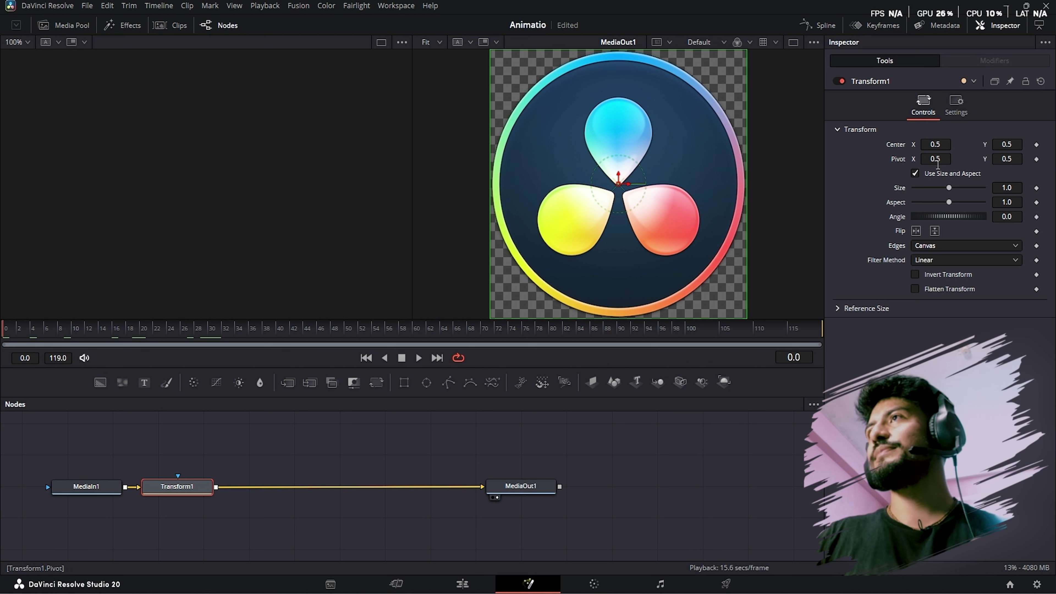
- Scale the logo to 0.17, set its Center X to 0.143 and keyframe Center at frame 0
drag(950, 189, 924, 144)
key(ctrl+z)
click(1037, 144)
- At frame 47, set the Transform node's Center X to 0.5 to bring the logo to the middle
drag(36, 333, 322, 328)
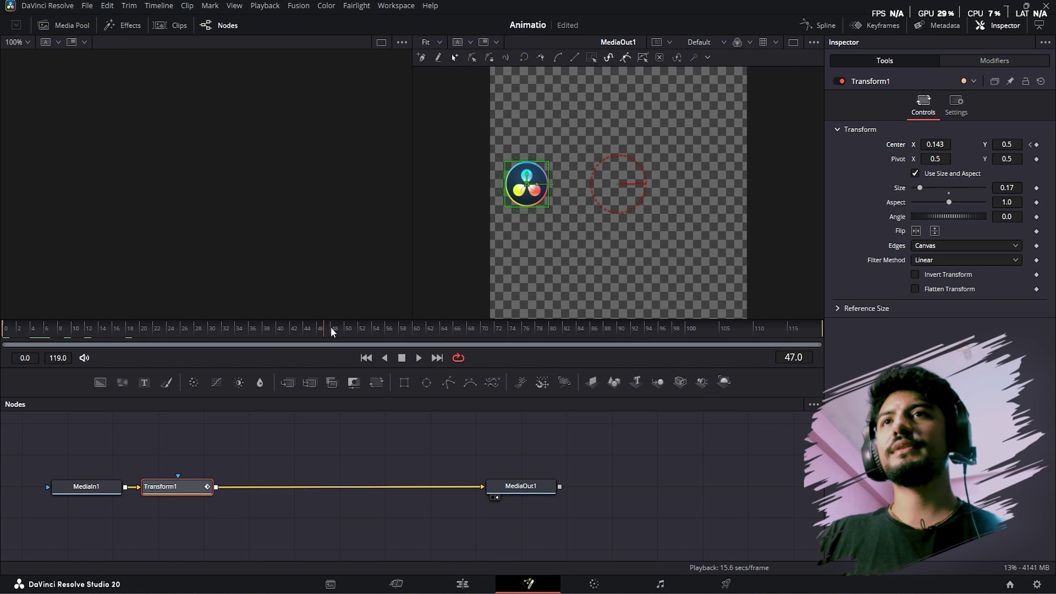
mouse_move(936, 146)
mouse_down()
mouse_move(964, 146)
mouse_move(935, 144)
mouse_up()
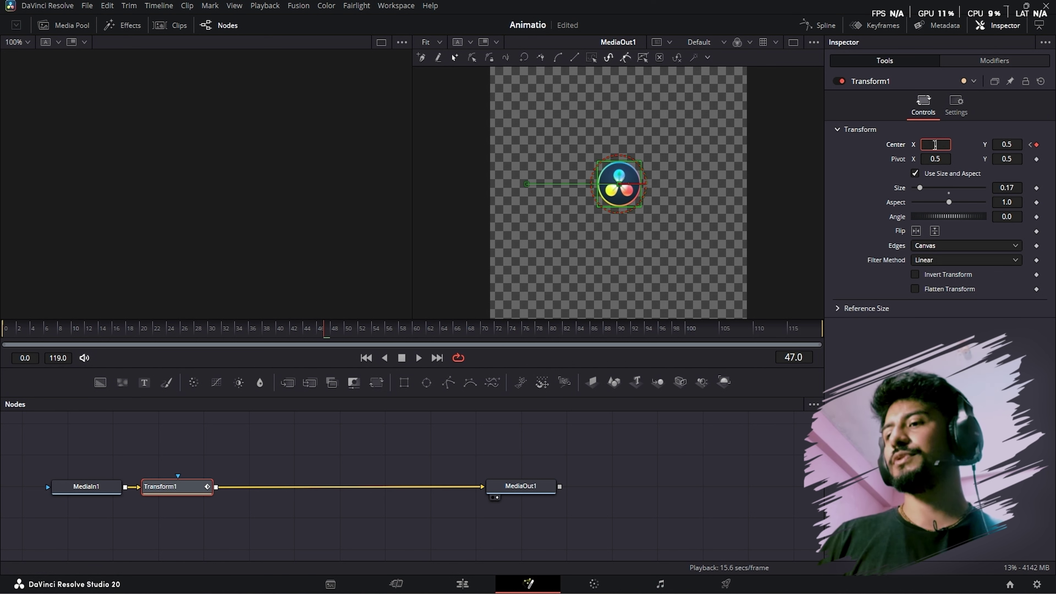
text(0.5)
key(Tab)
- Play the logo's movement from frame 0 and scrub back through its opening frames
drag(103, 336, 6, 332)
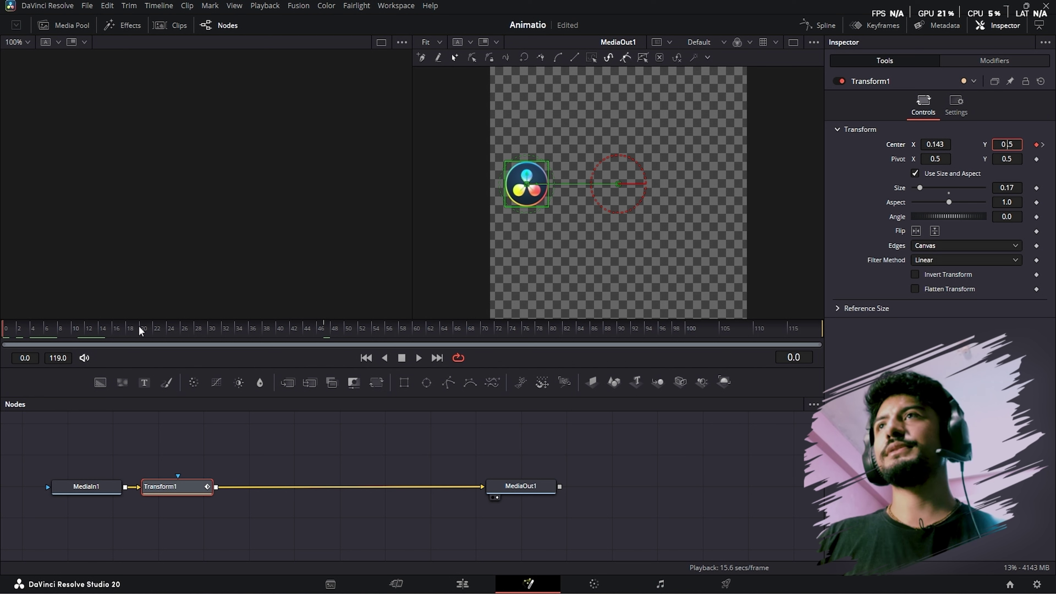
key(space)
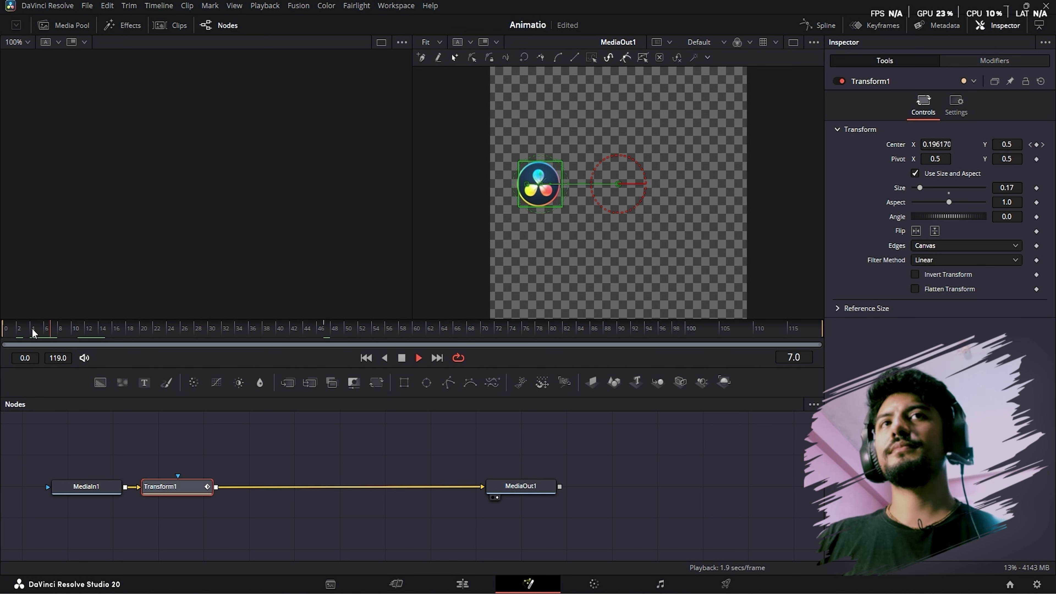
drag(125, 329, 64, 331)
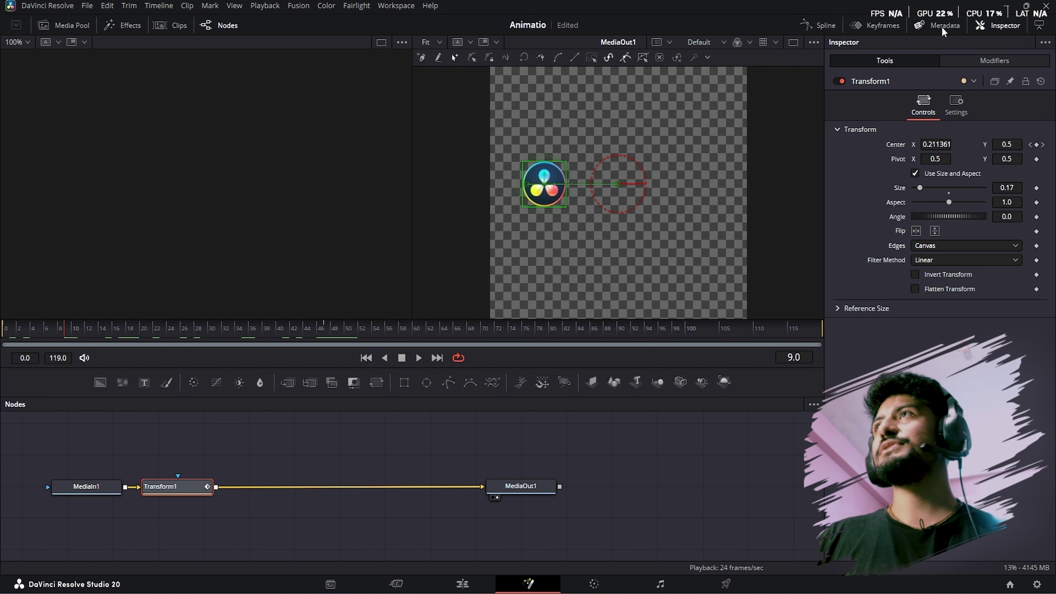
- Shorten the move in the Keyframes editor by shifting Transform1's end keyframe to frame 12, and scrub the result
click(864, 29)
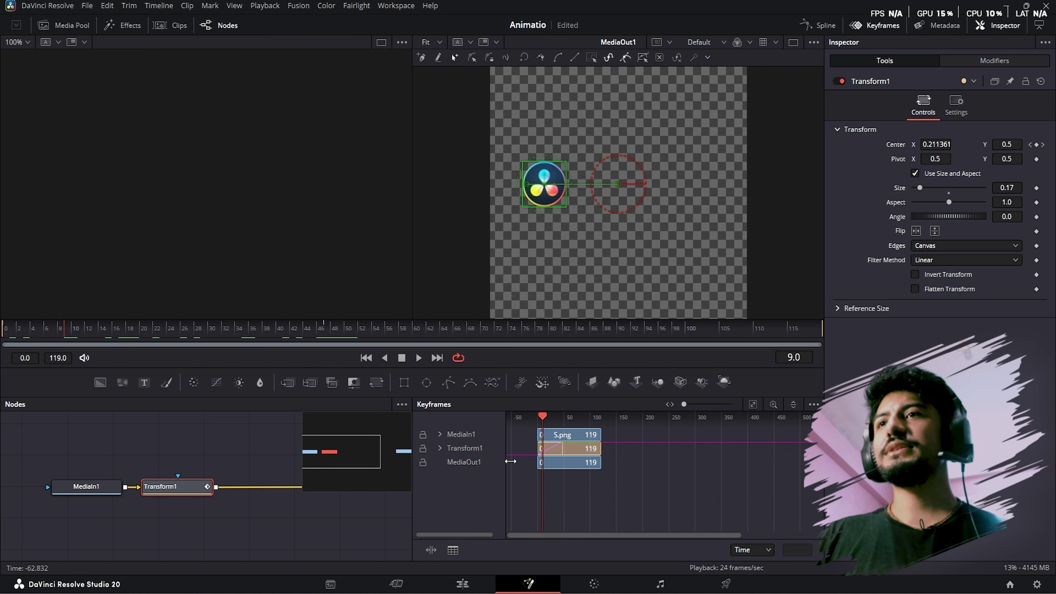
click(752, 405)
drag(633, 453, 575, 417)
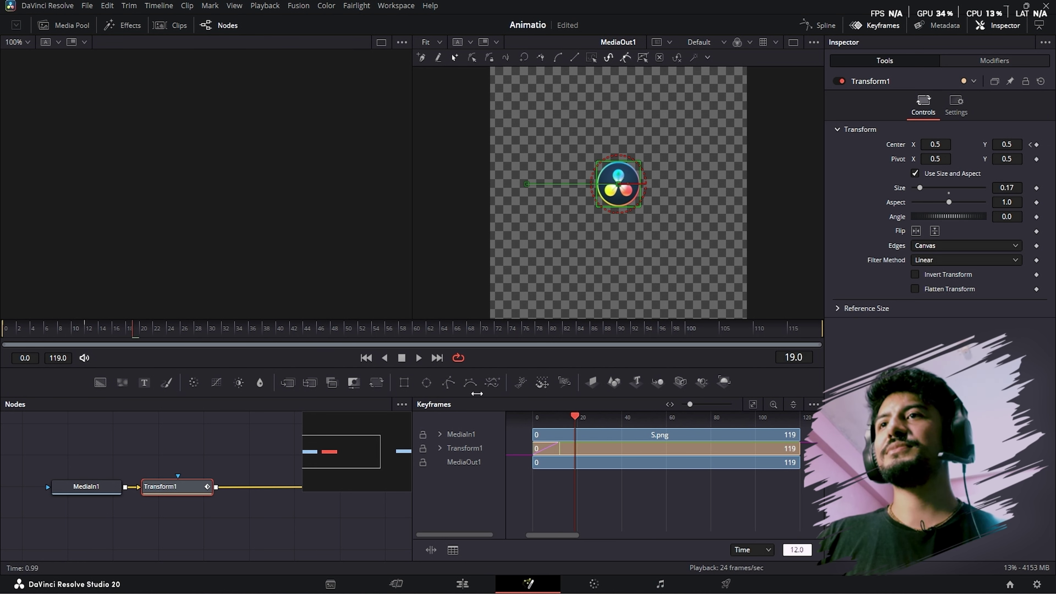
drag(104, 328, 60, 329)
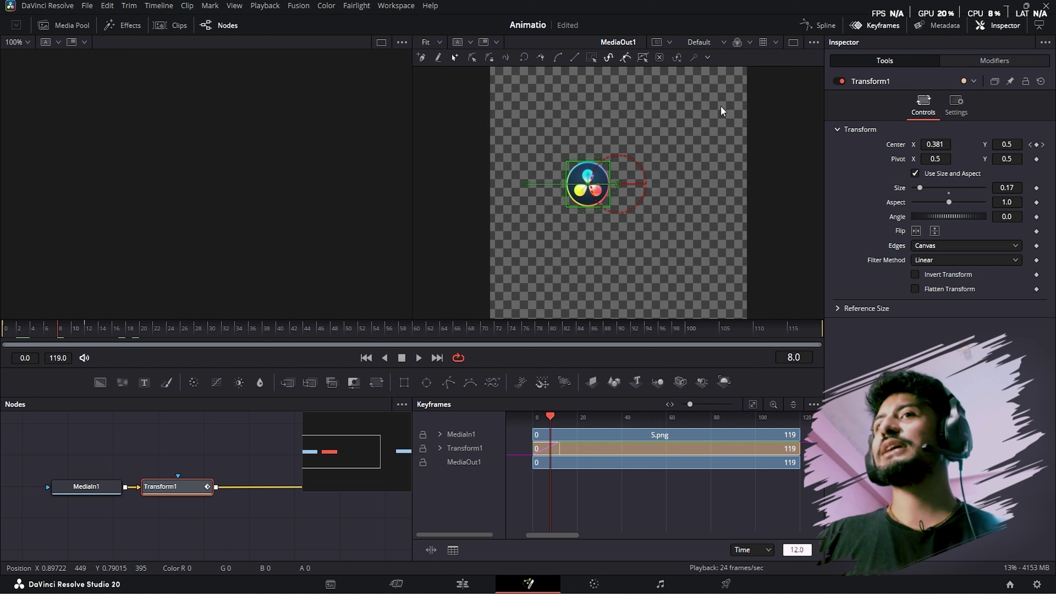
- Replace the Keyframes editor with the Spline editor and display Transform1's Displacement curve fitted in the graph
click(826, 26)
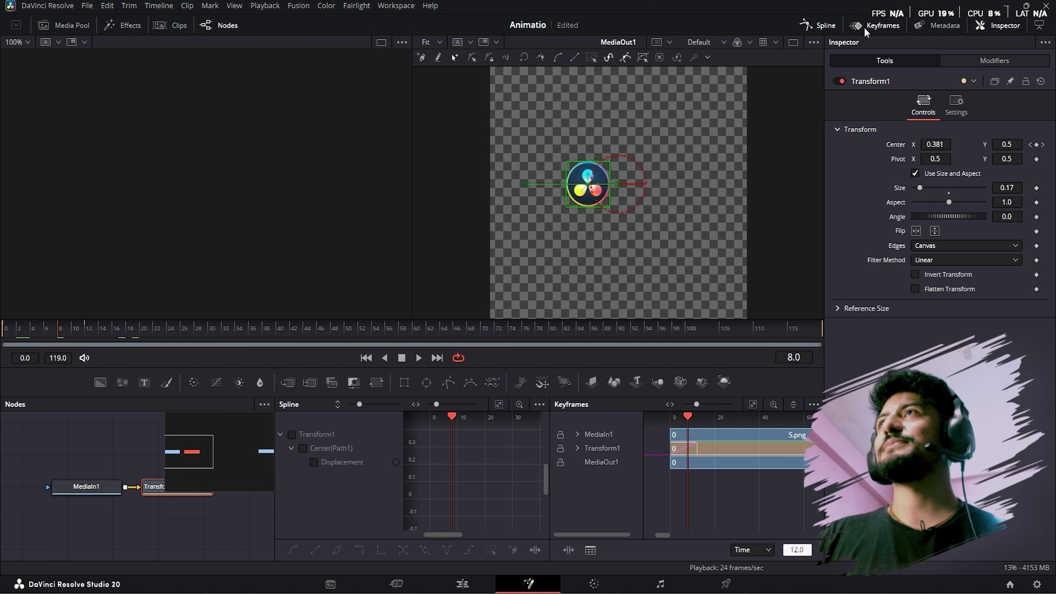
click(877, 25)
click(428, 434)
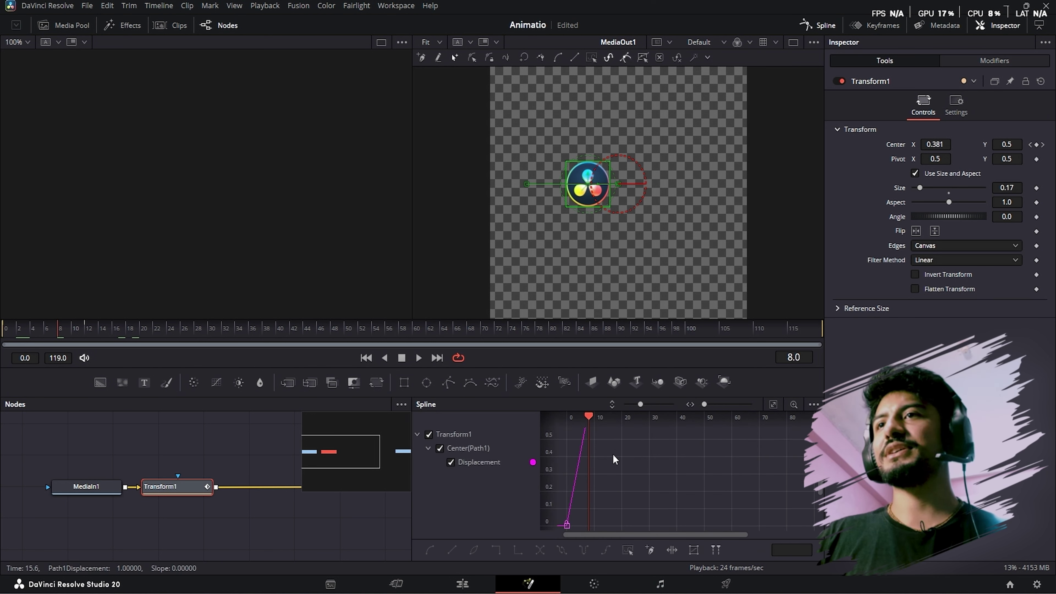
click(689, 405)
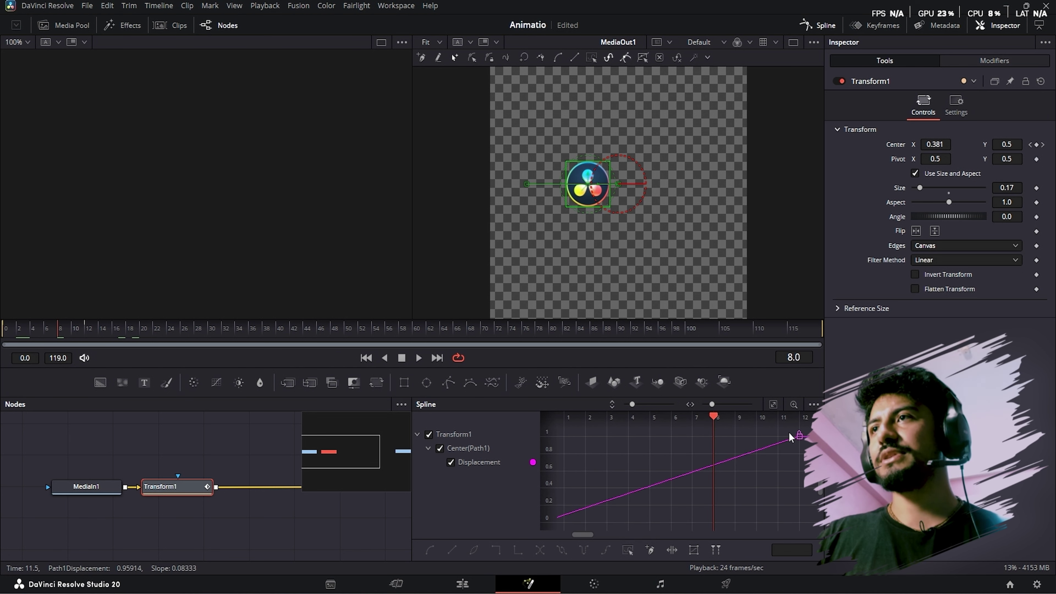
scroll(792, 474, down, 2)
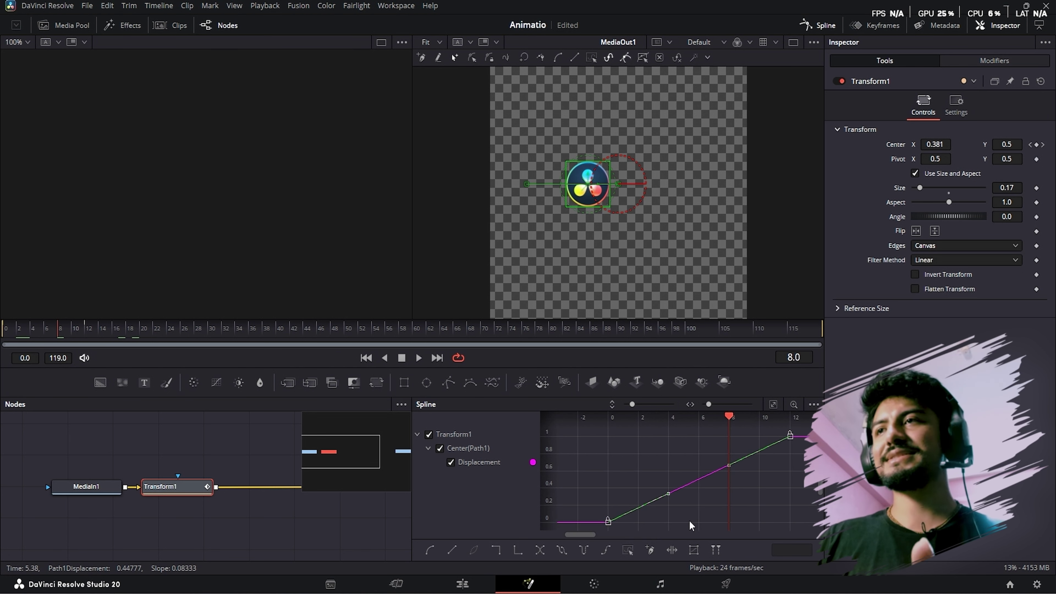
- Smooth both Displacement keyframes and lengthen their handles towards each other for a steeper S-curve
key(s)
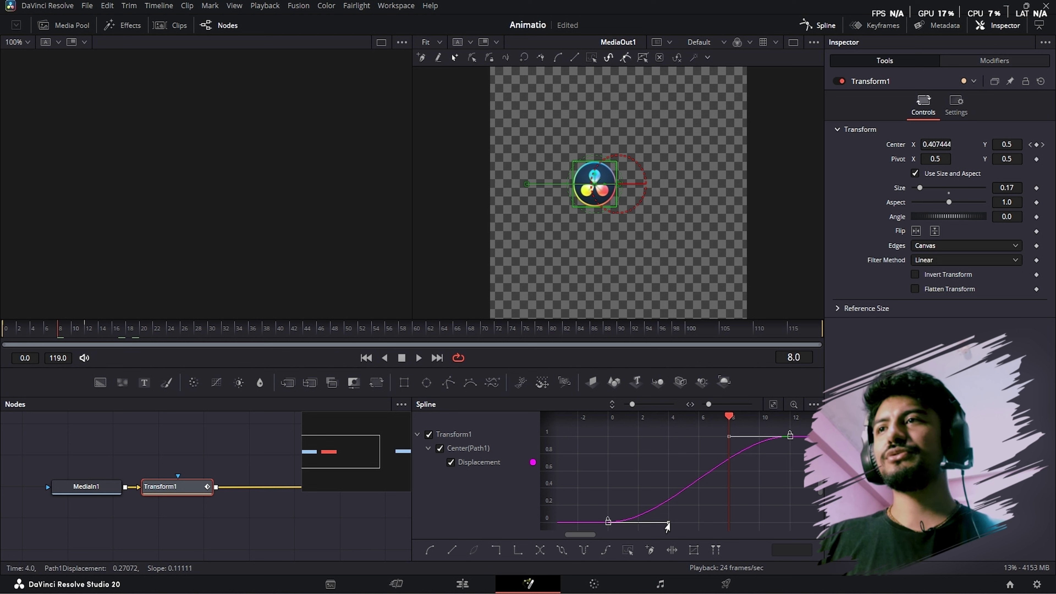
drag(668, 520, 731, 525)
drag(729, 436, 682, 435)
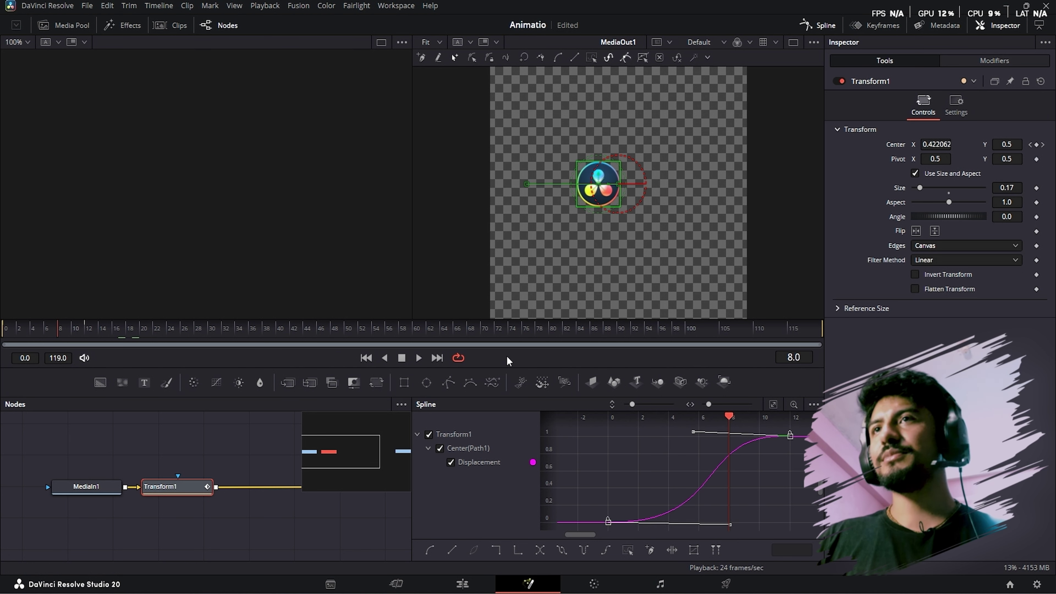
- Play the eased logo move and inspect the Displacement curve at different time and value scales
key(space)
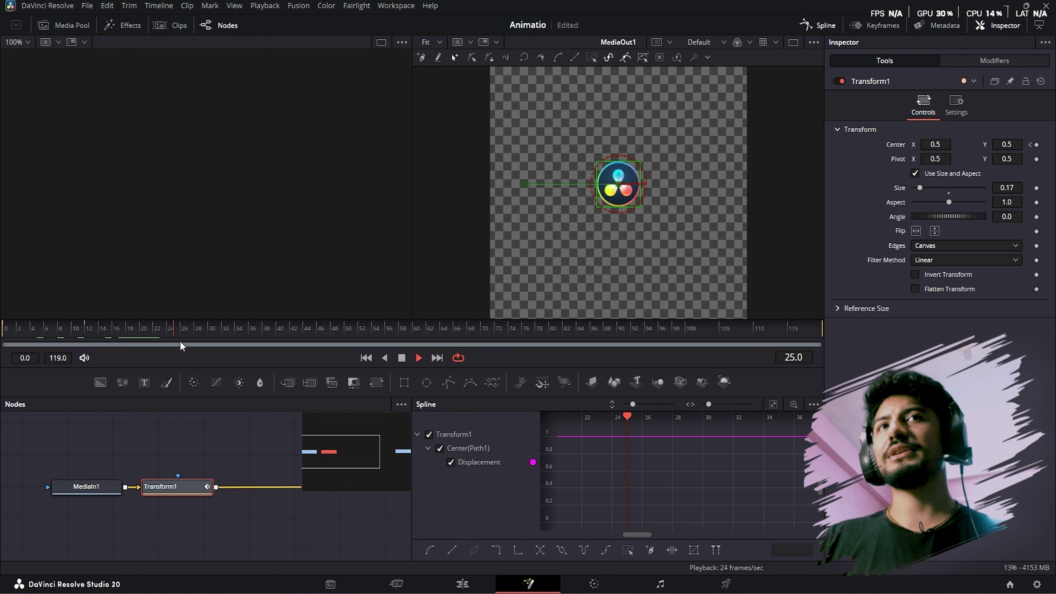
key(space)
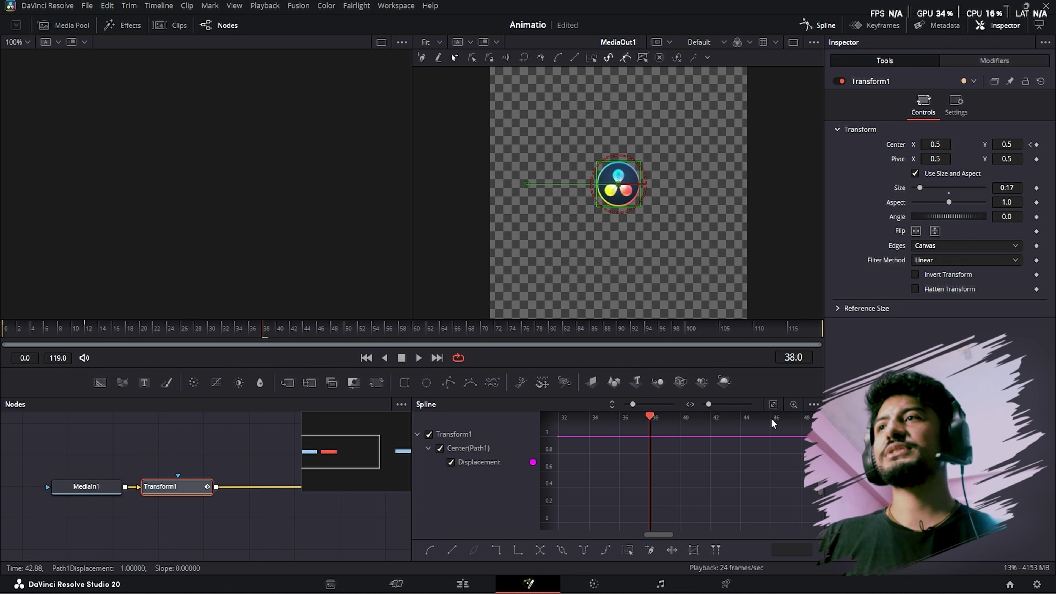
drag(709, 404, 723, 404)
drag(632, 404, 631, 411)
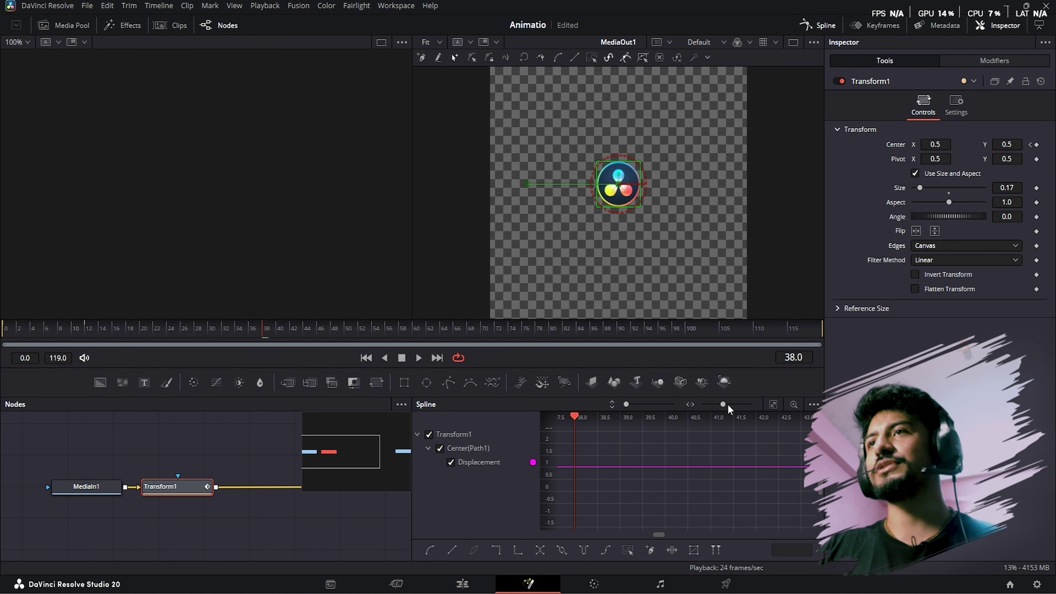
drag(723, 404, 704, 404)
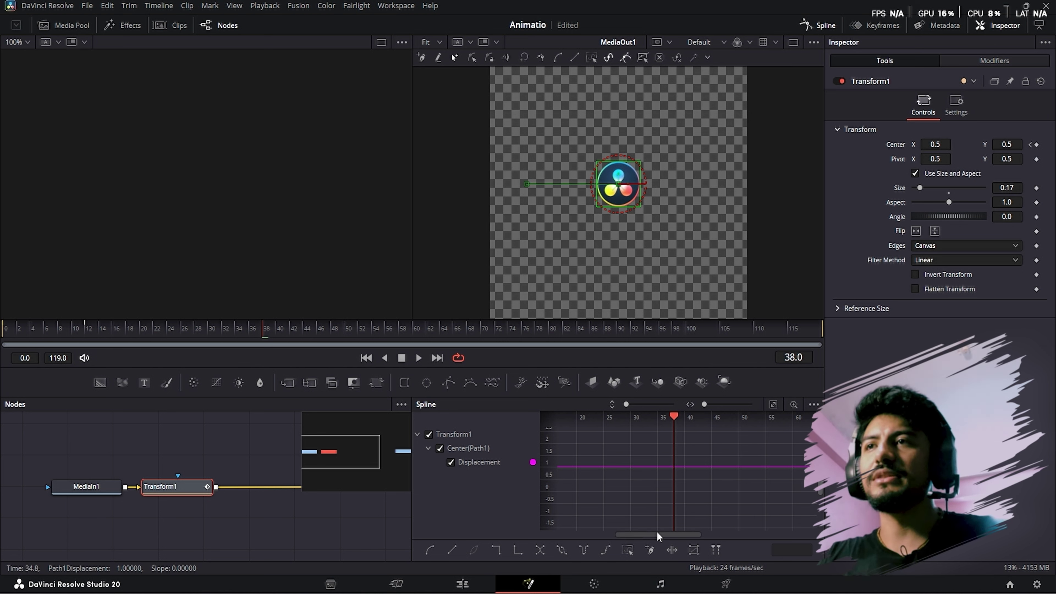
drag(655, 537, 529, 527)
- Save the project and return to the Edit page
key(ctrl+s)
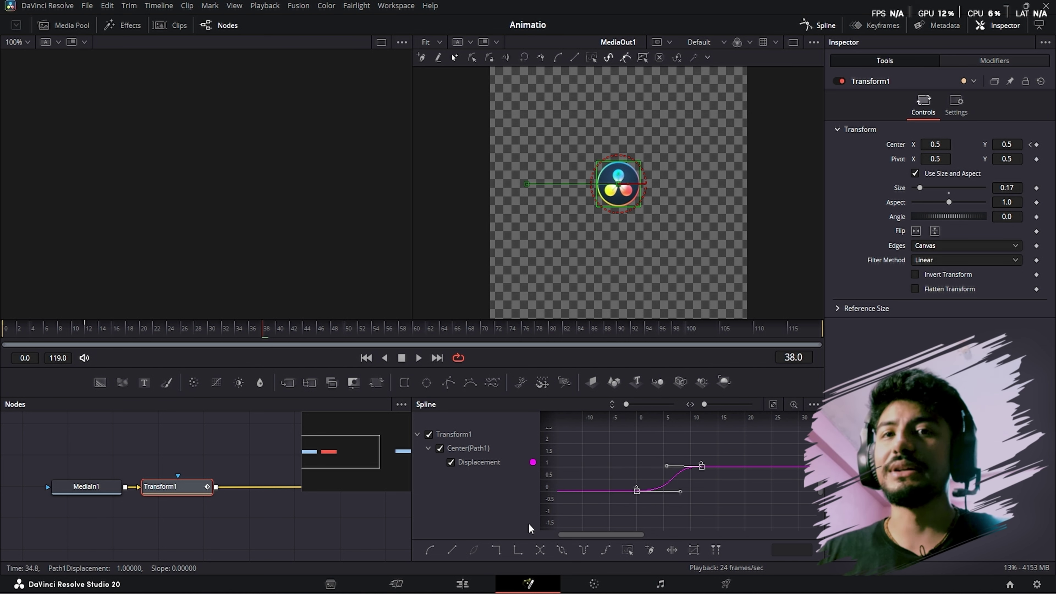
click(462, 584)
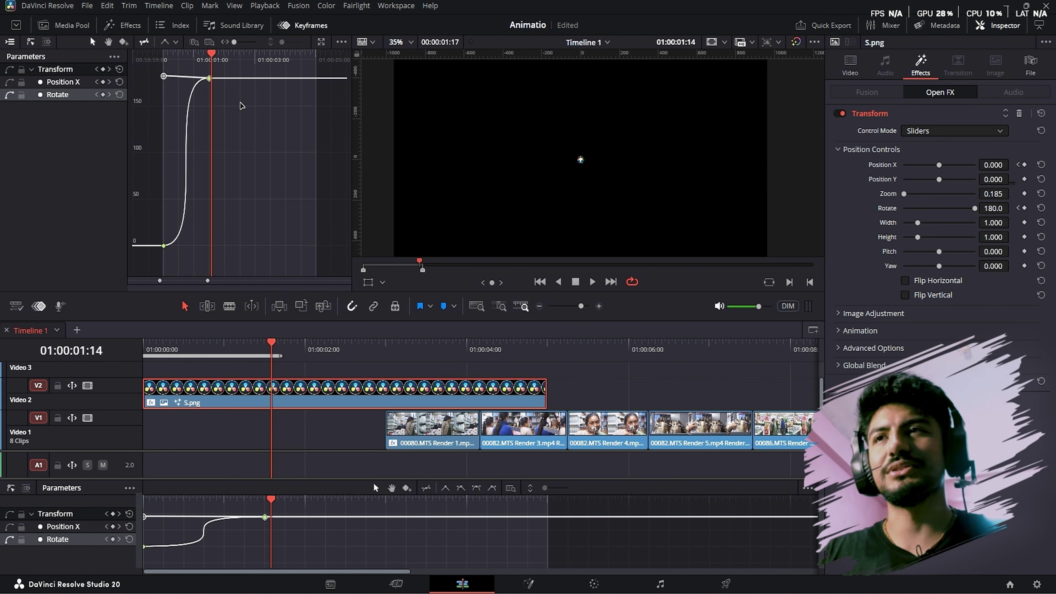